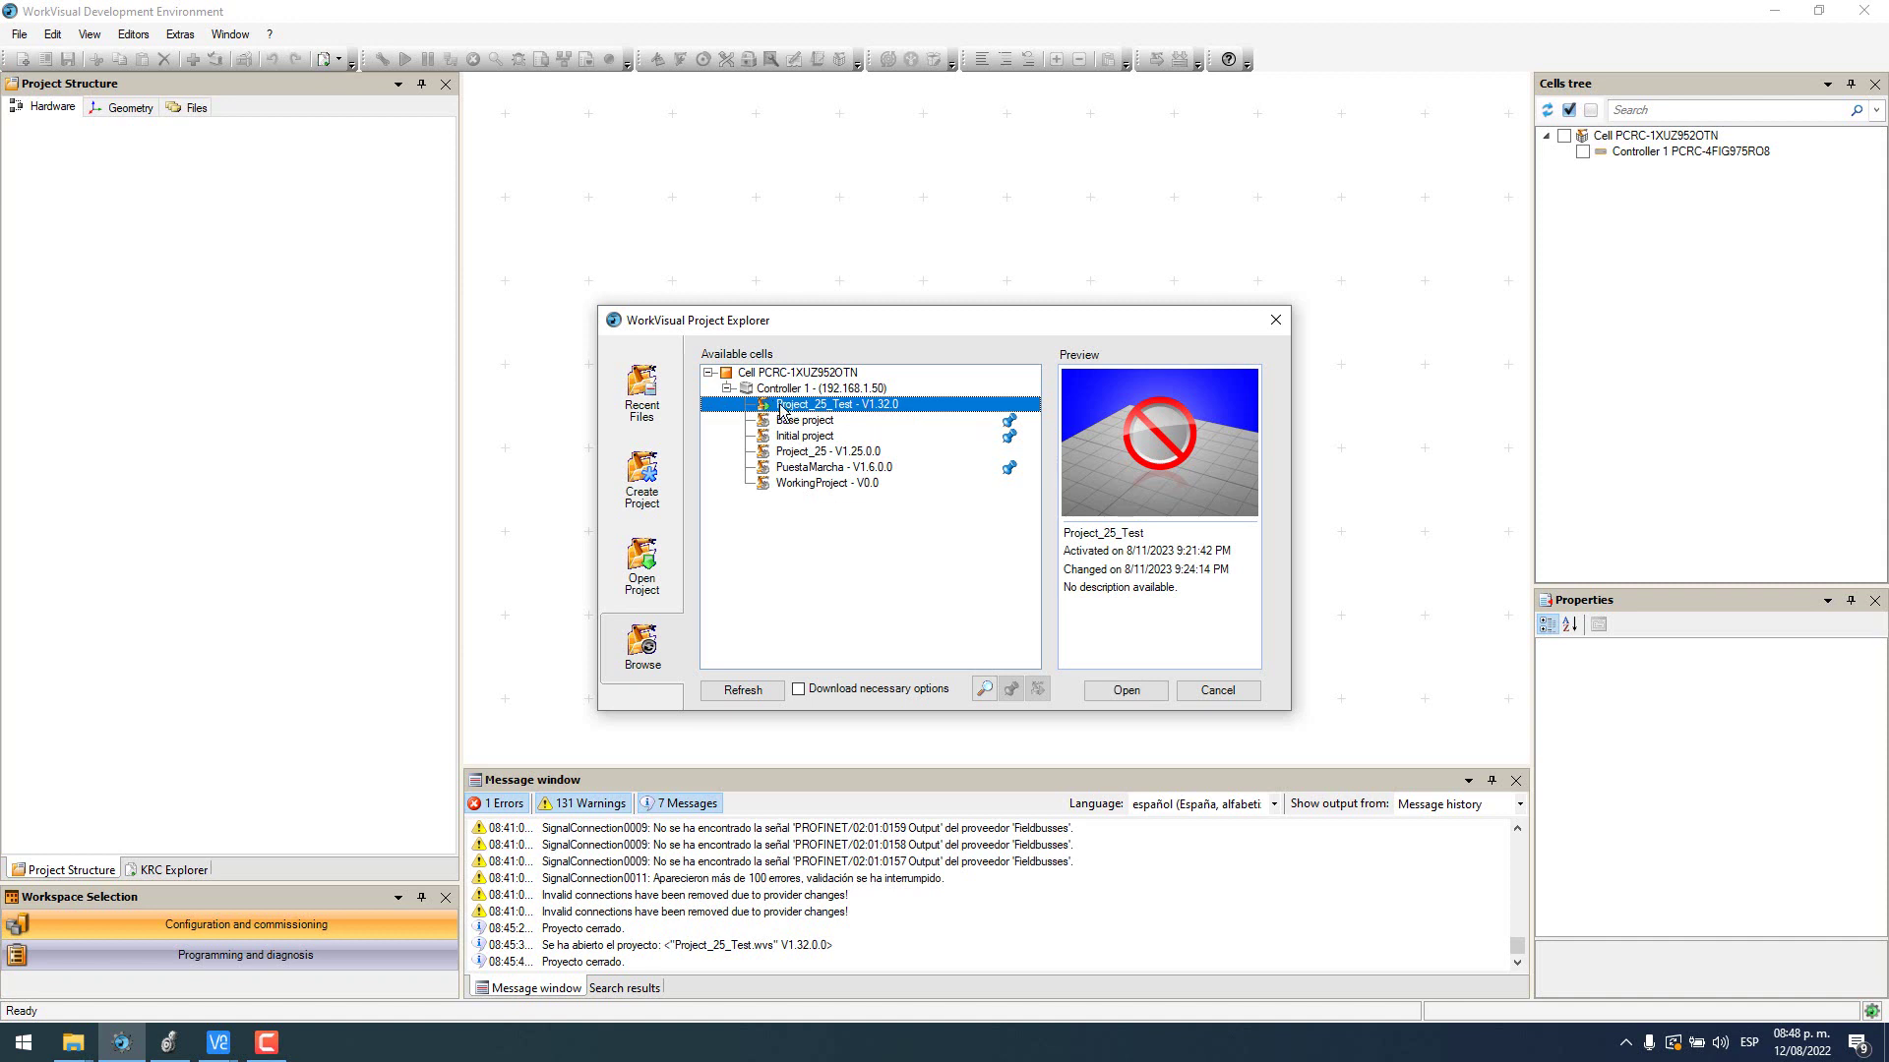
Step: Open the Project_25_Test V1.32.0 project from the controller and set Controller 1 as the active controller
double_click(802, 409)
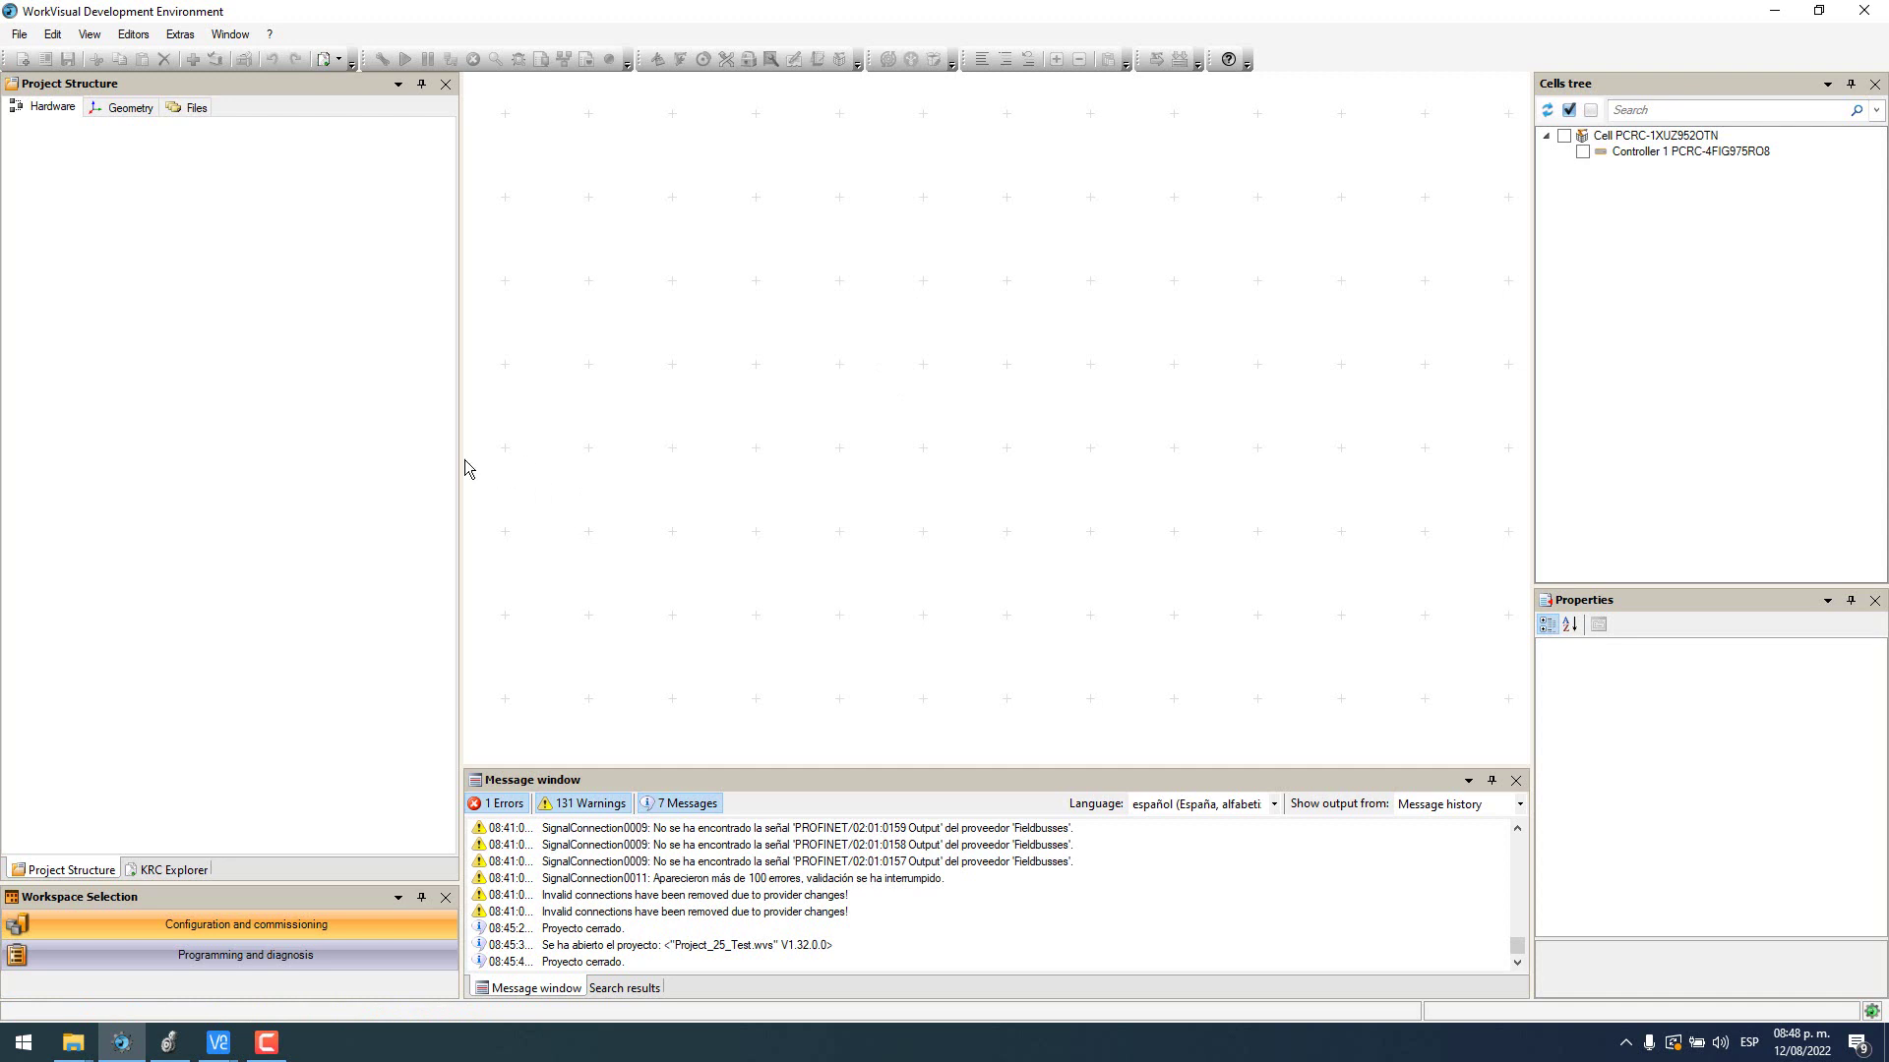
left_click(137, 145)
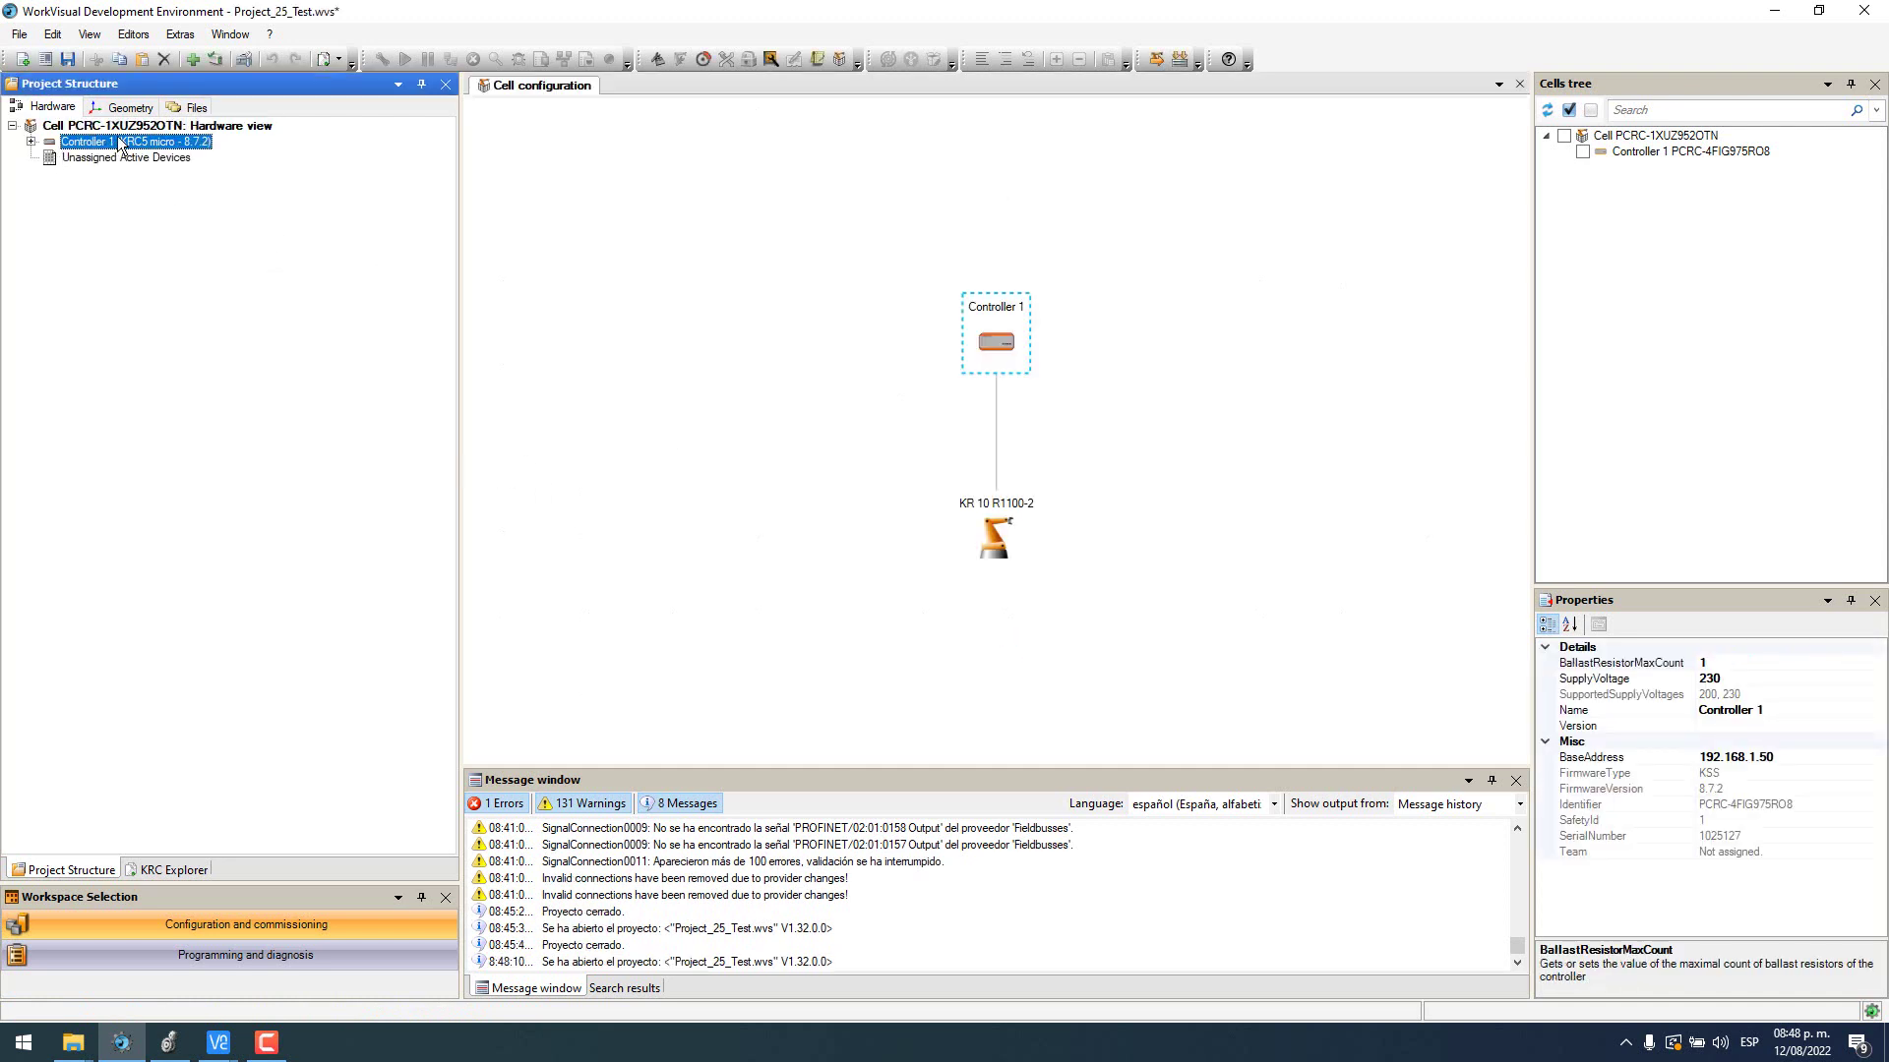
right_click(122, 146)
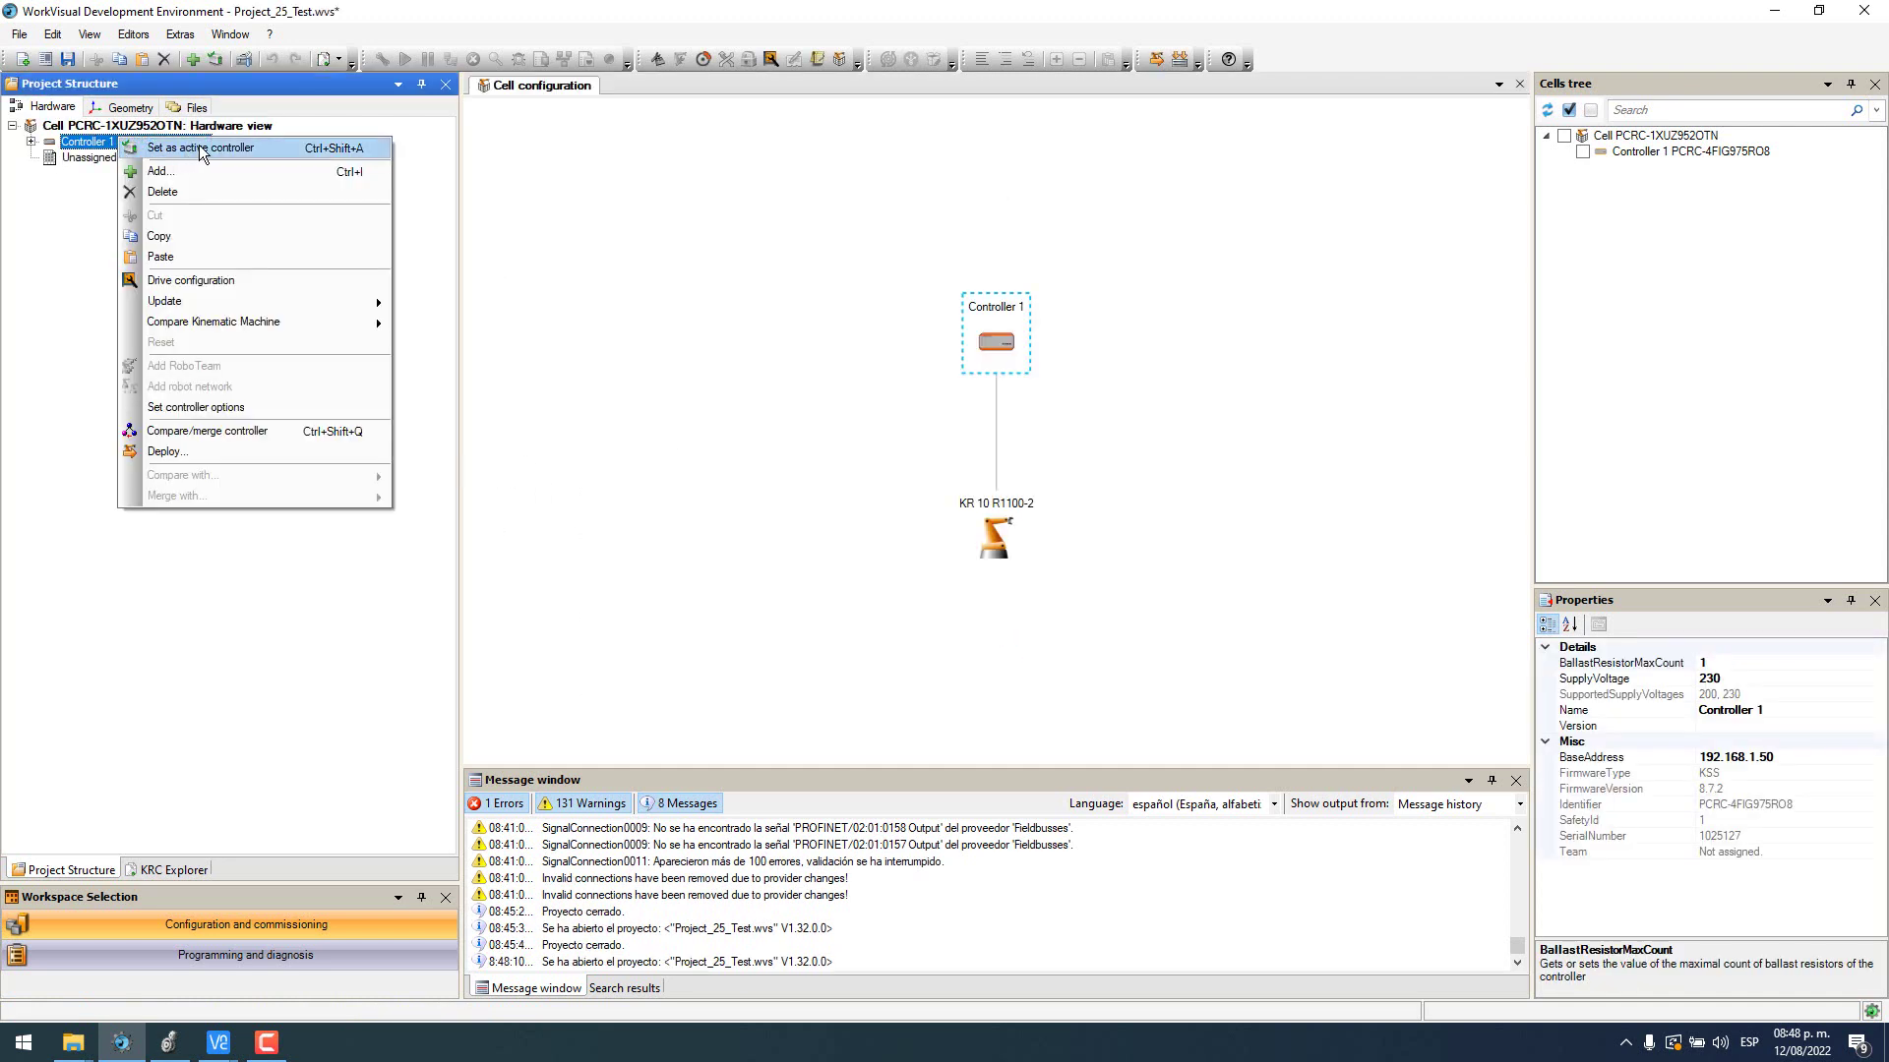
left_click(199, 148)
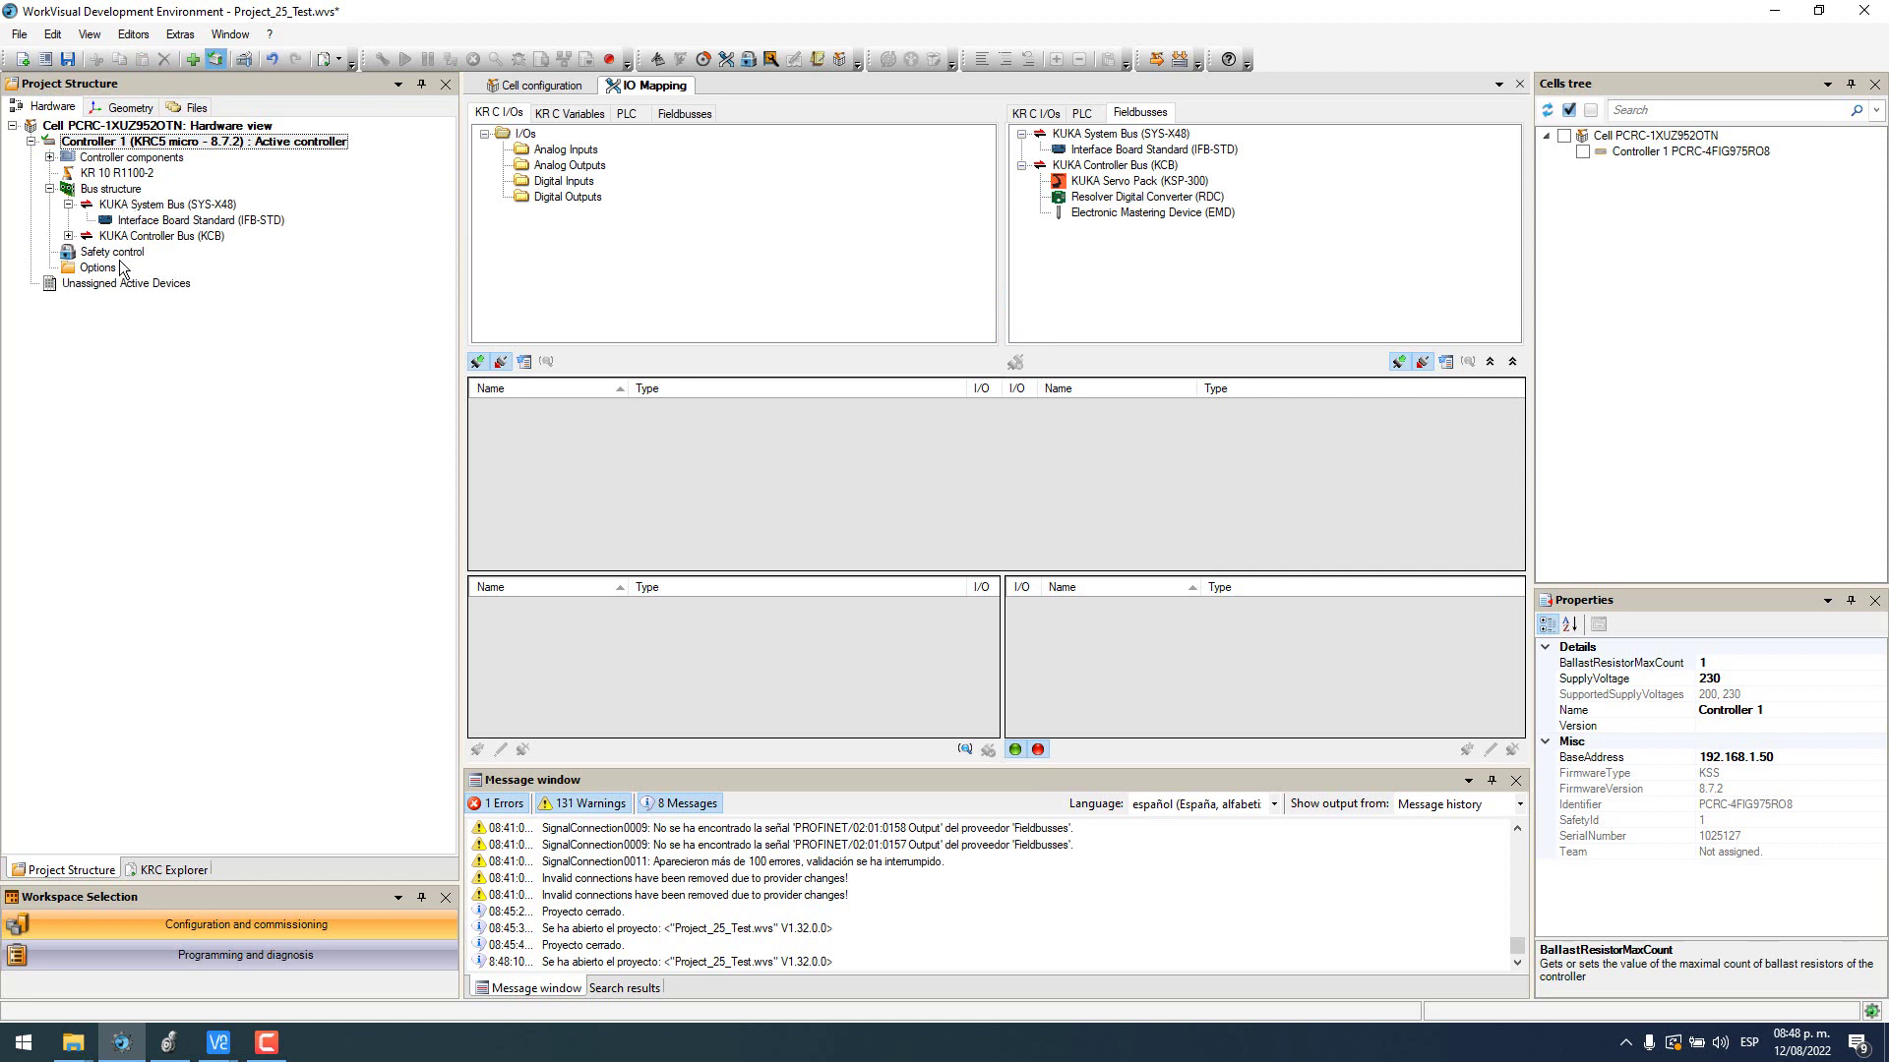
left_click(110, 190)
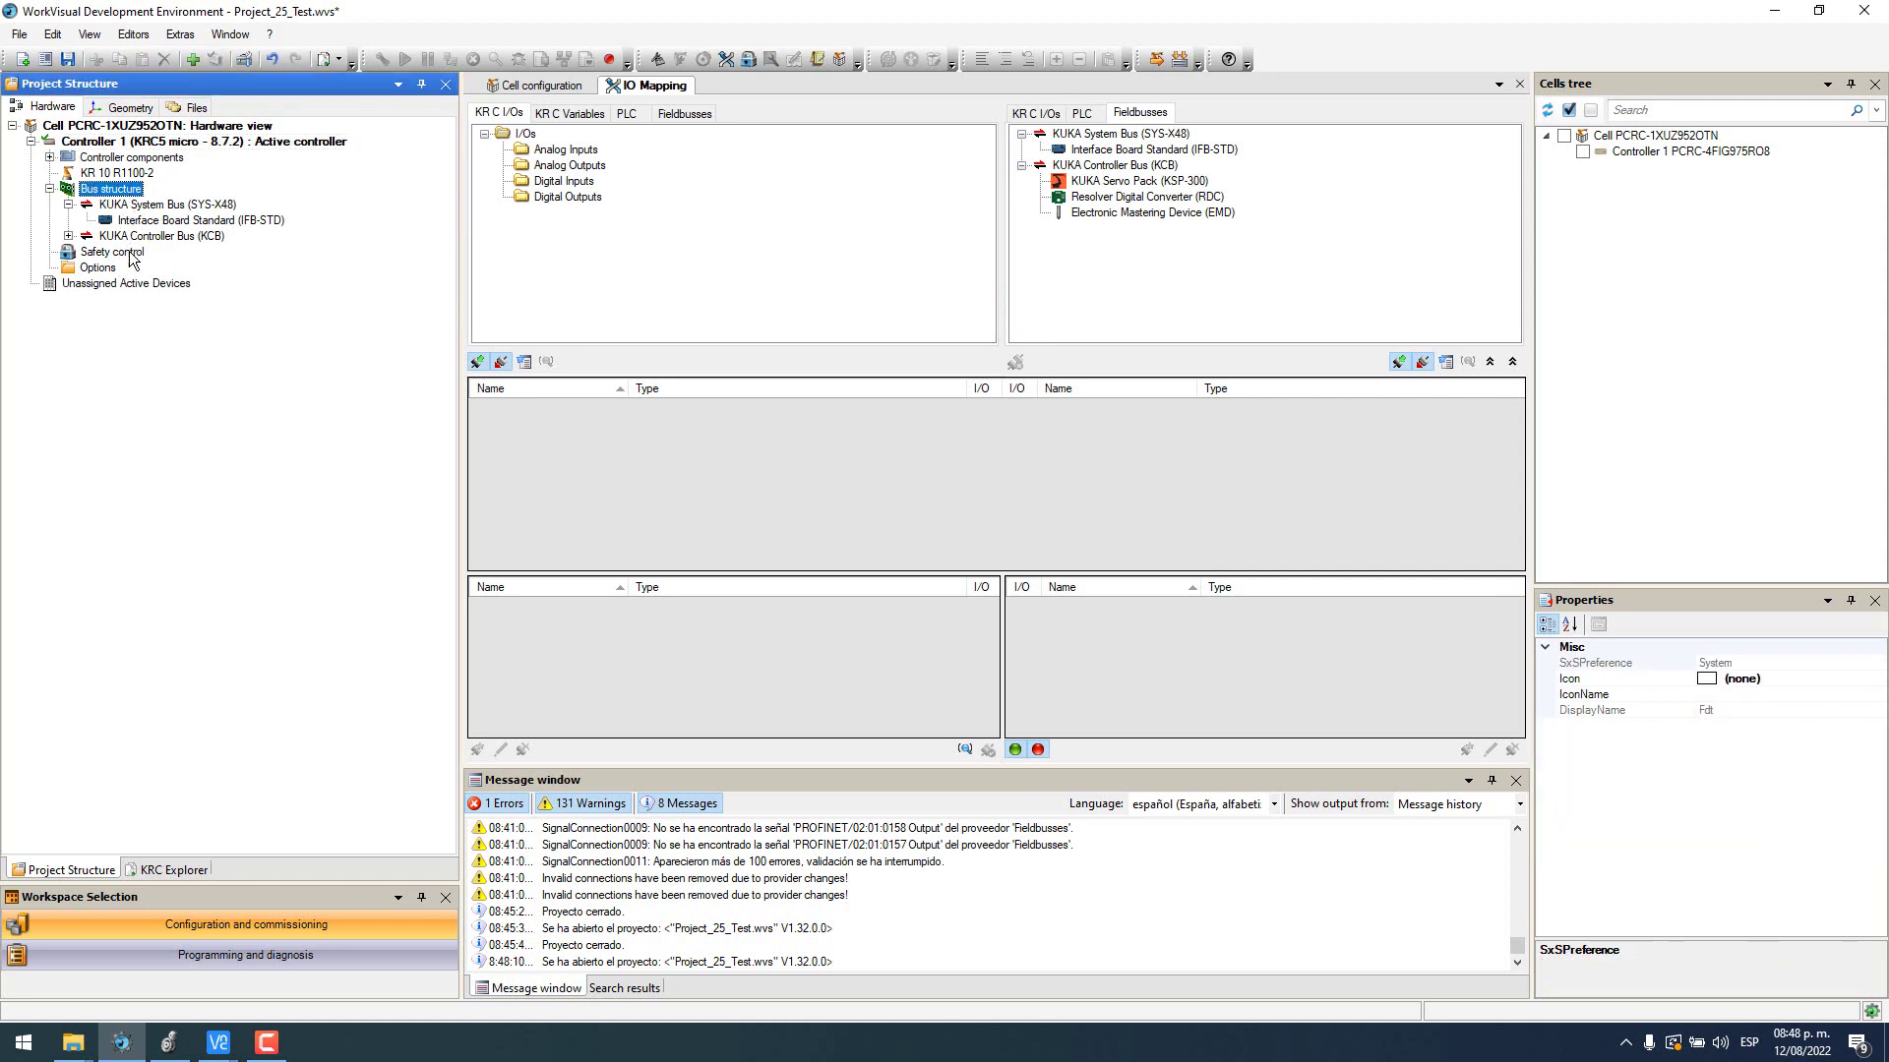
left_click(98, 269)
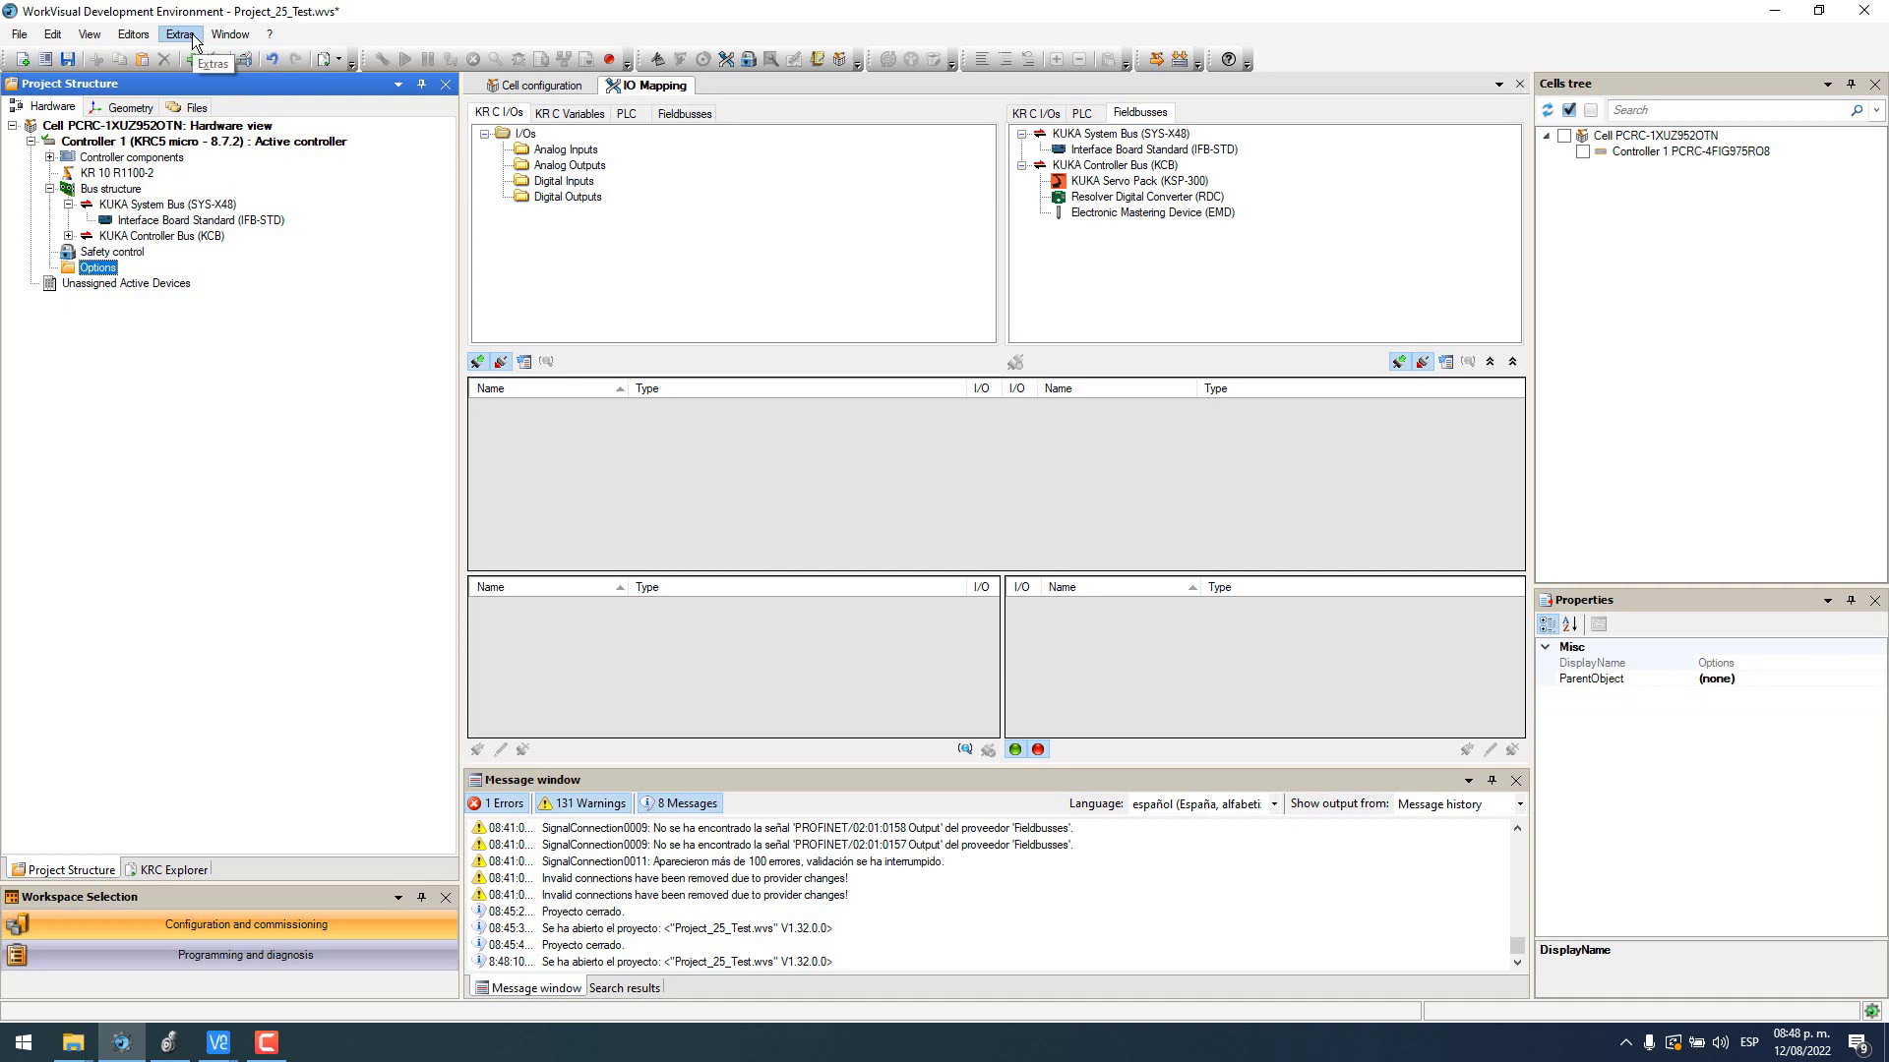
right_click(98, 189)
left_click(148, 195)
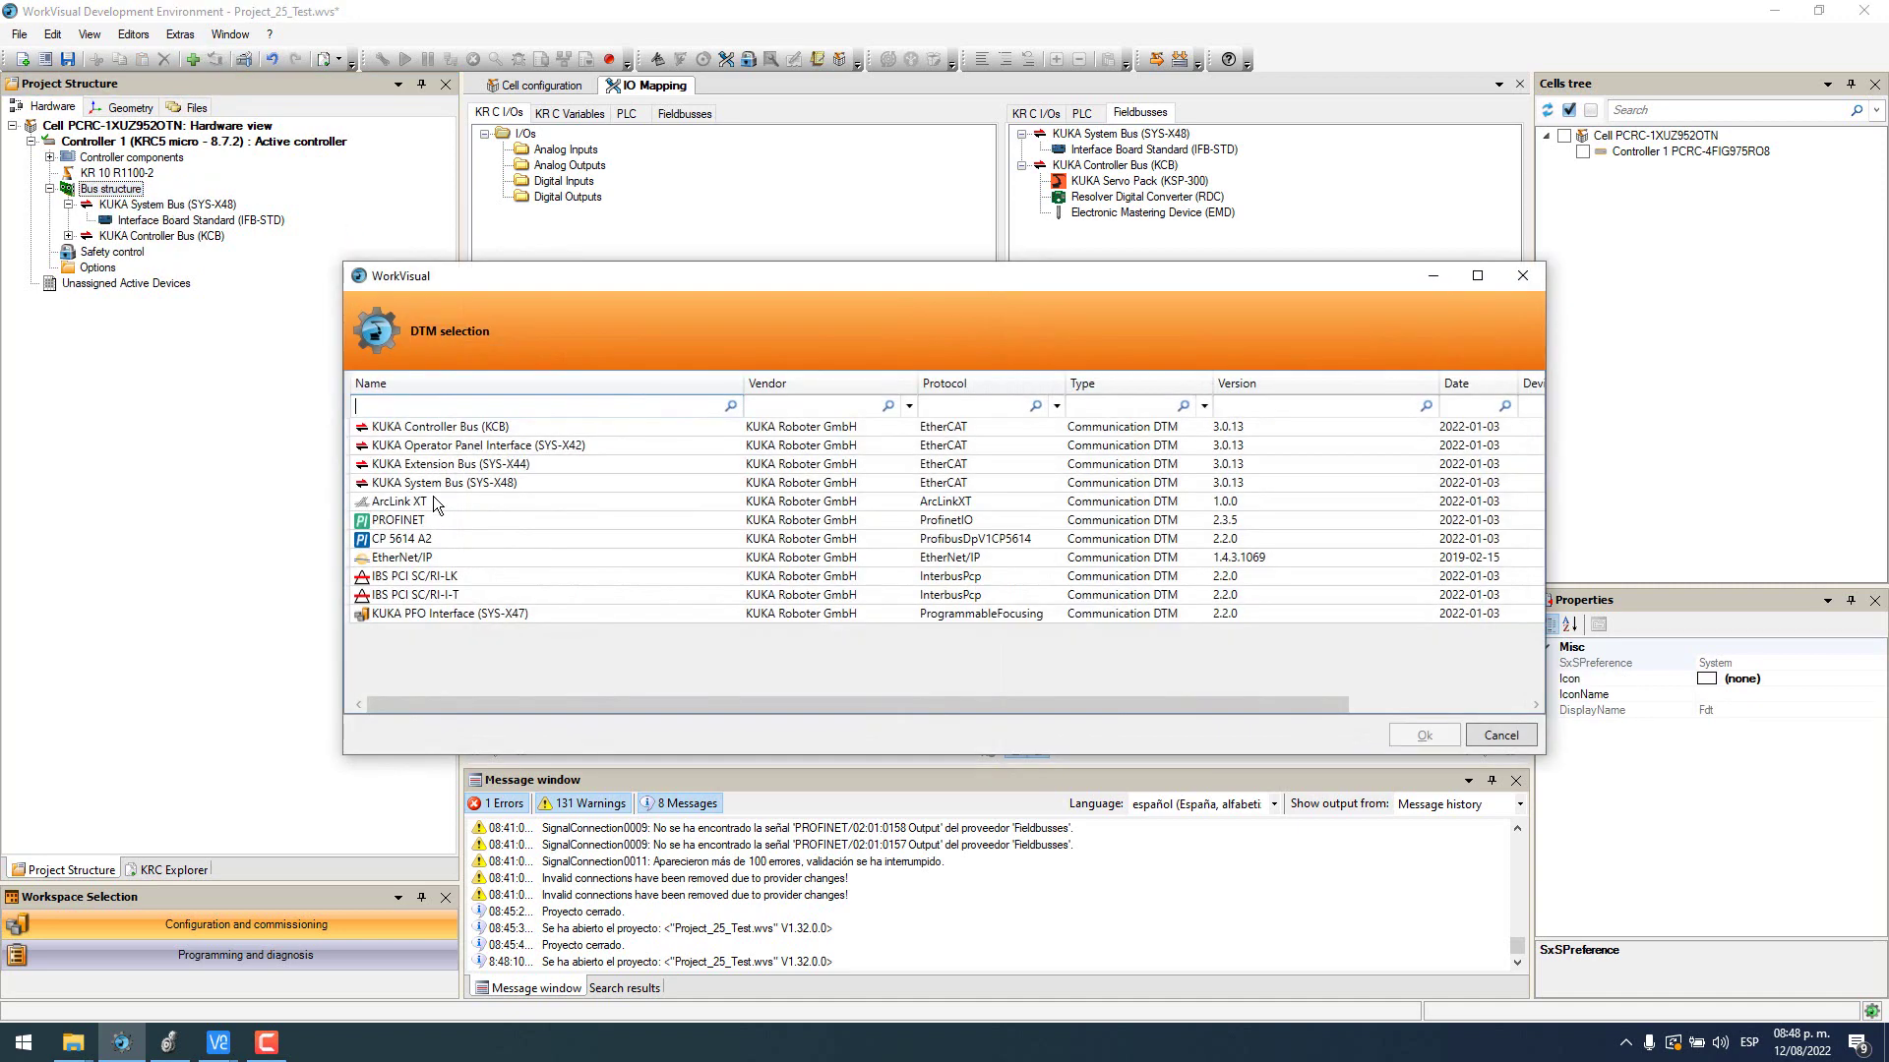
left_click(423, 521)
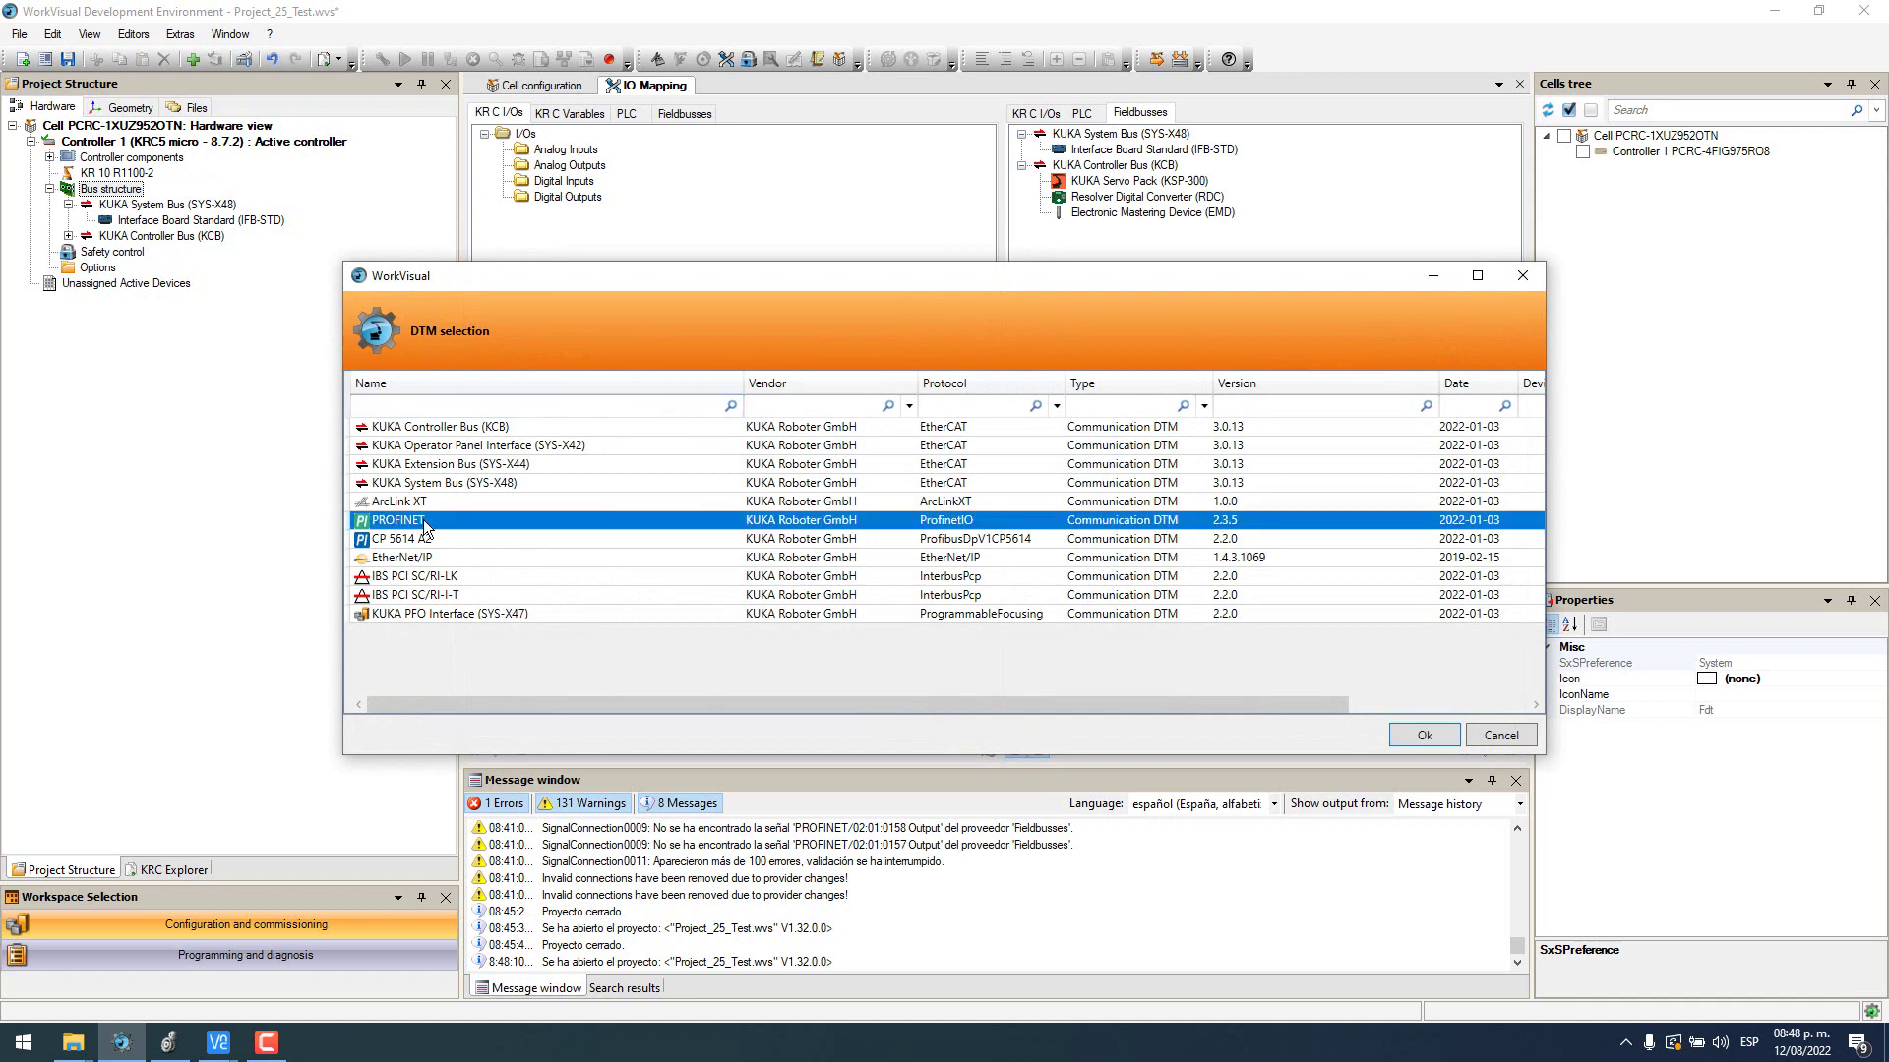
left_click(1523, 276)
Step: Check the option package management for the KUKA.PROFINET MS package and close it
left_click(145, 36)
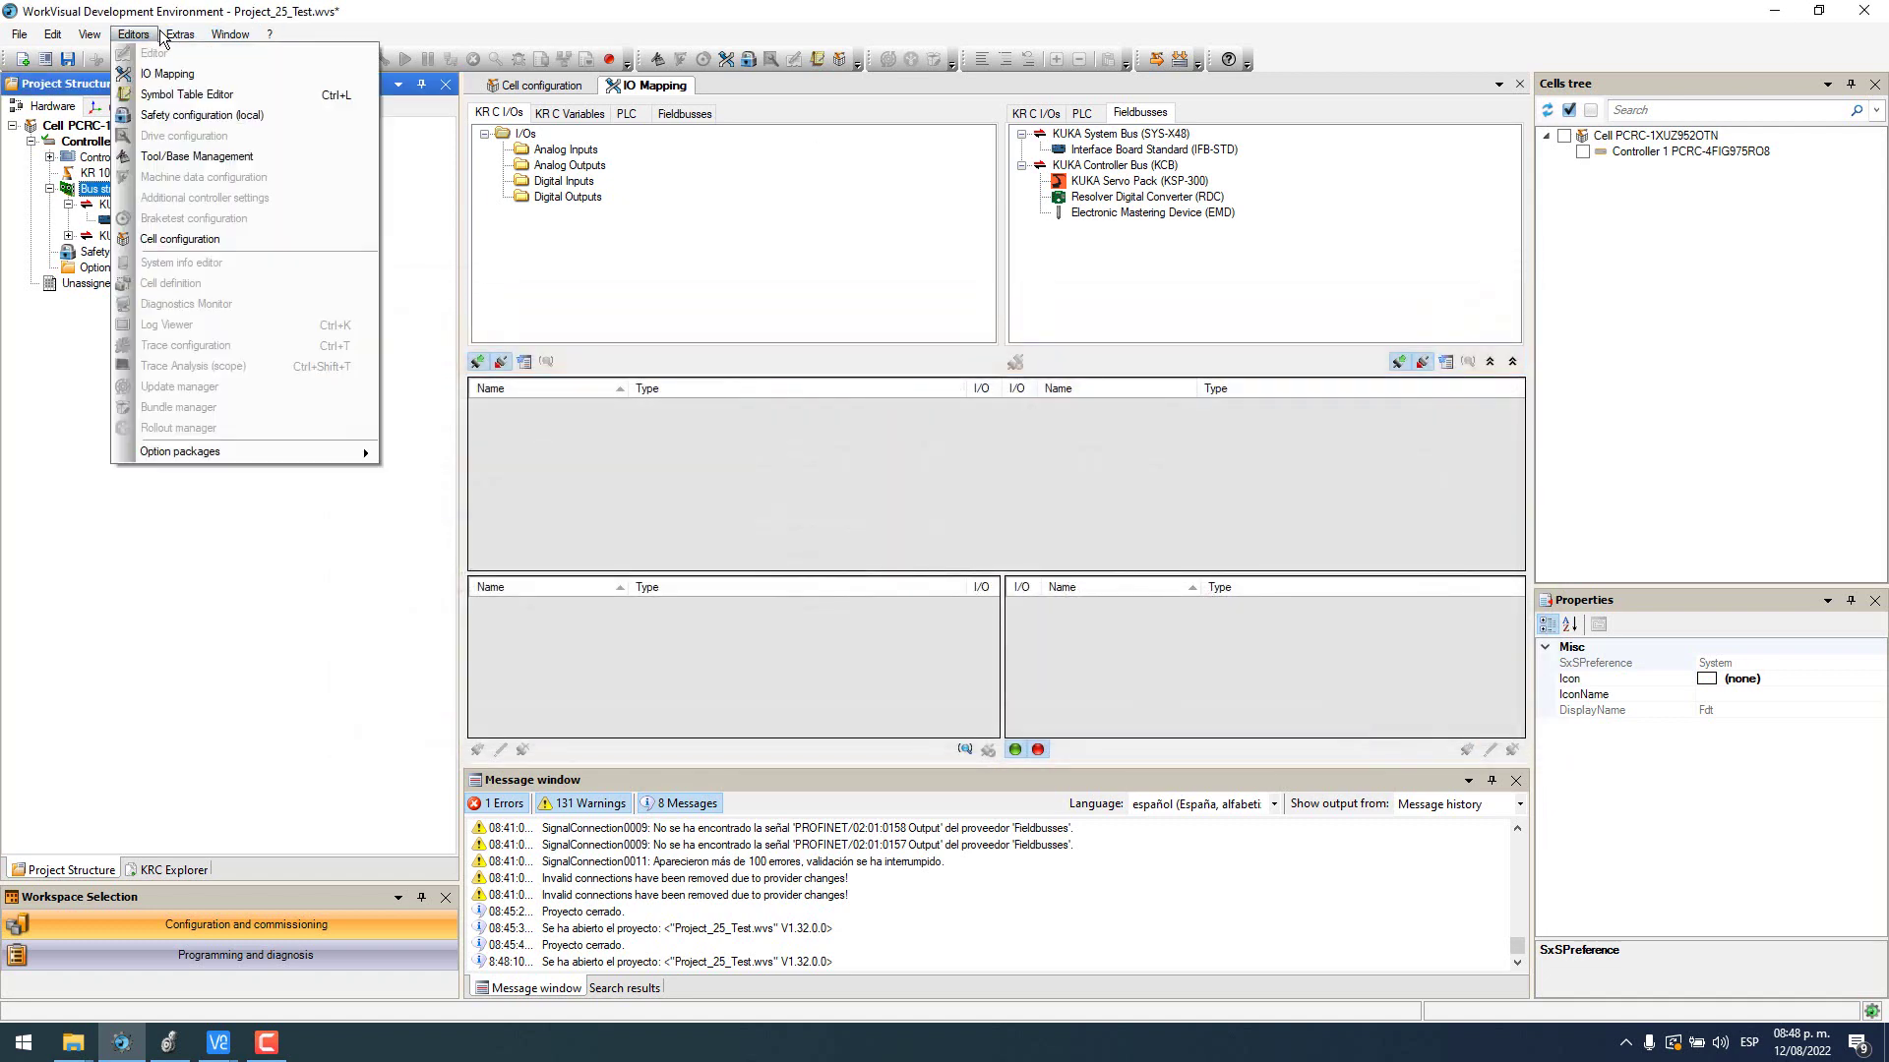
mouse_move(163, 37)
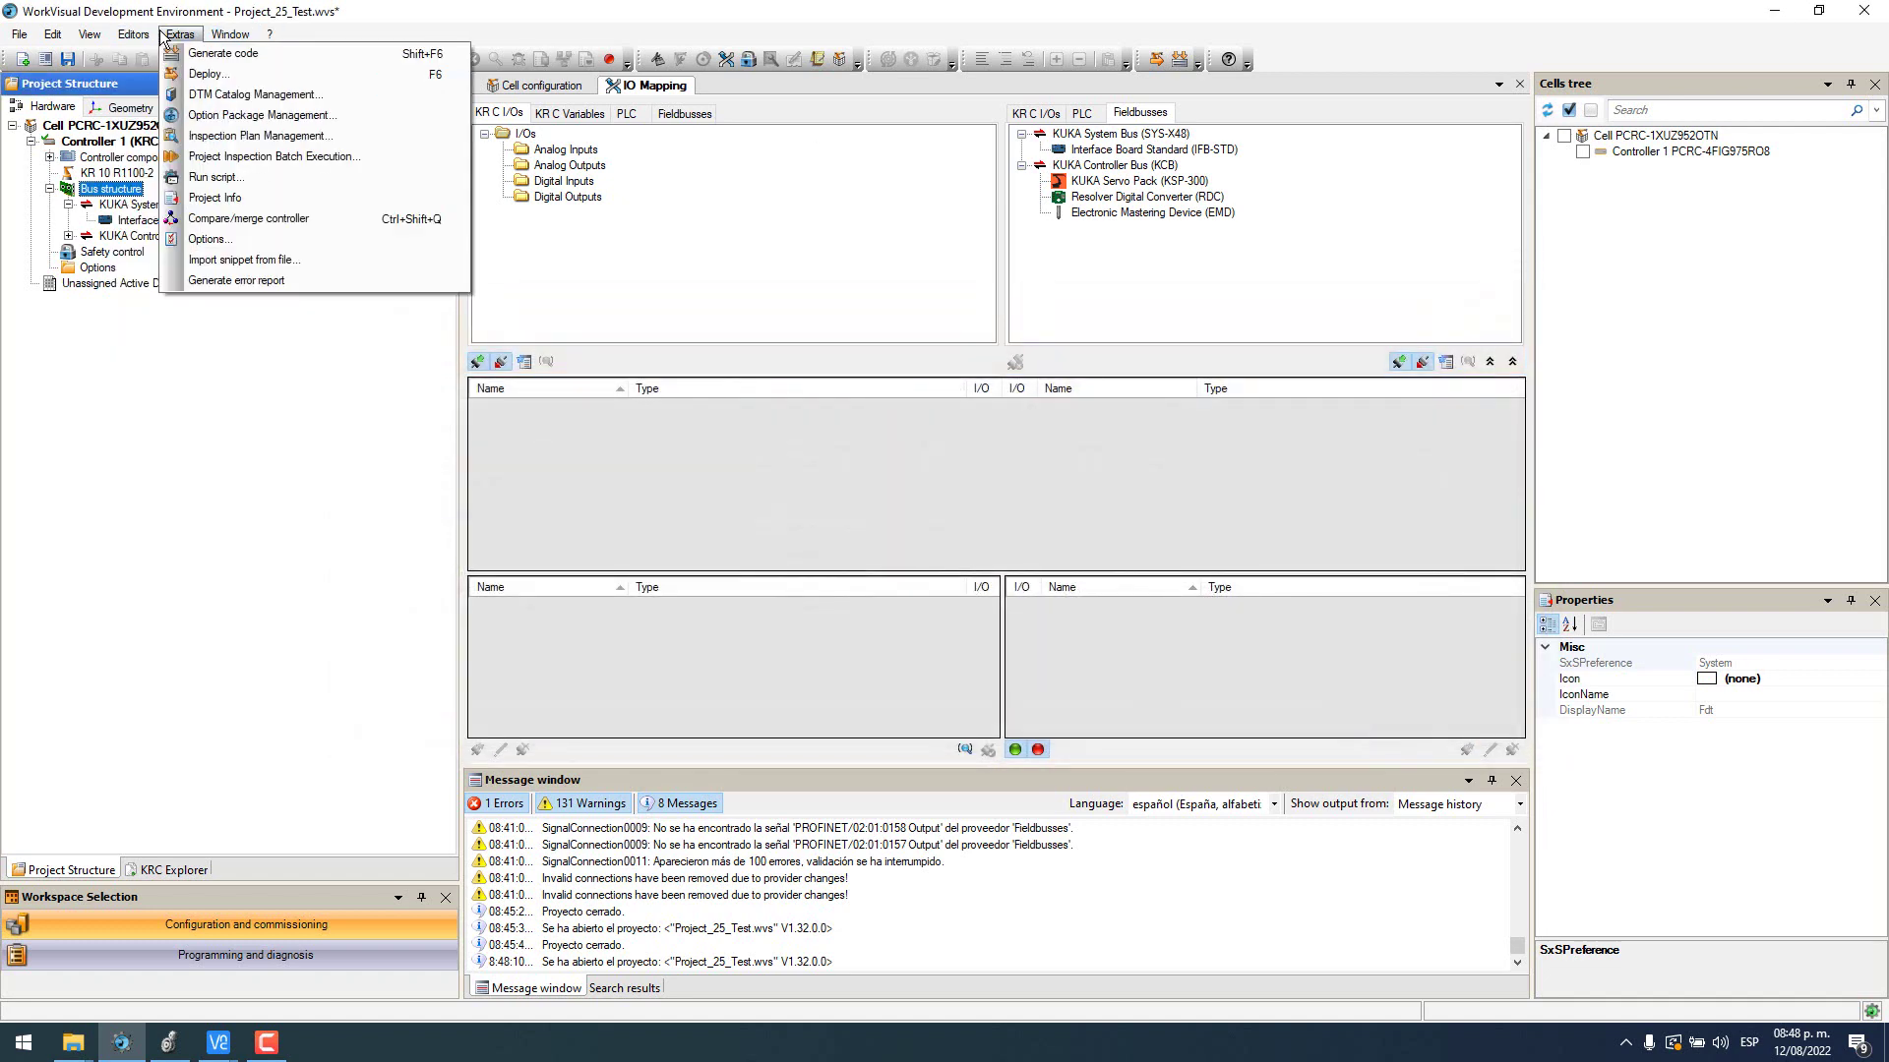
left_click(249, 119)
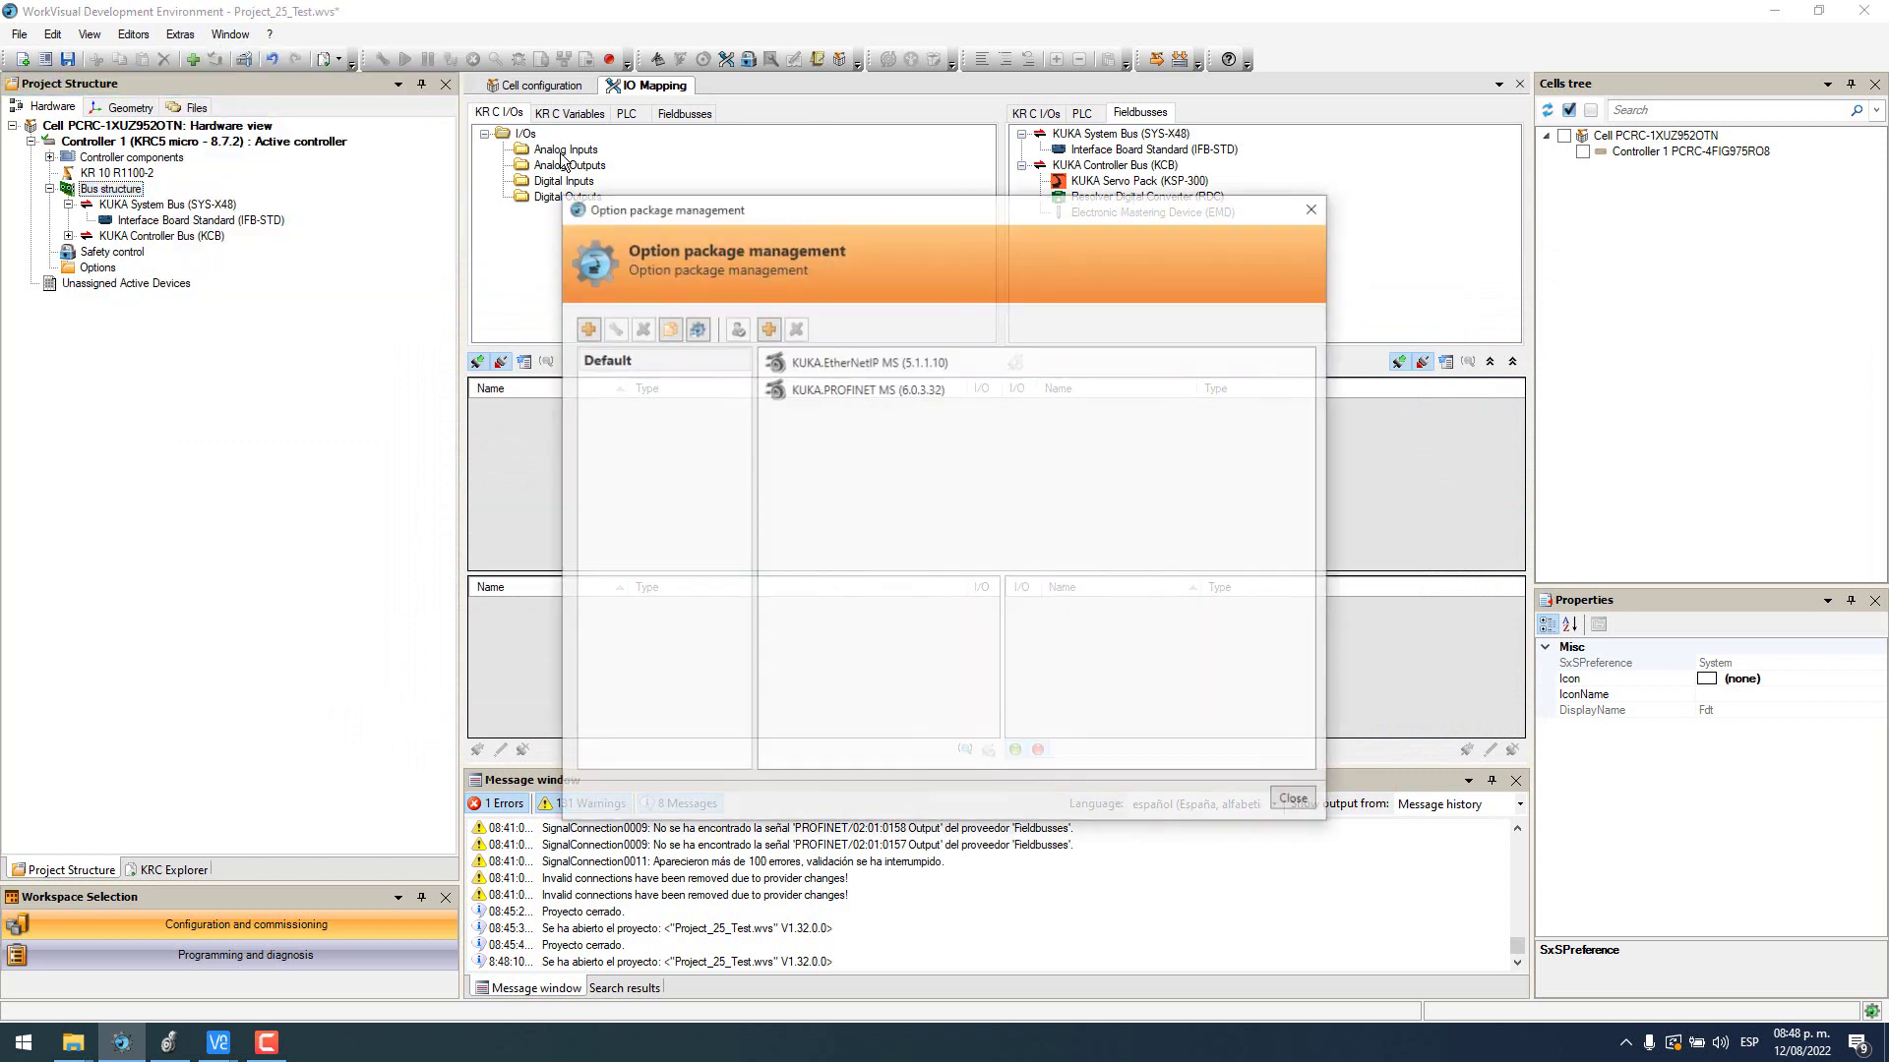
left_click(843, 390)
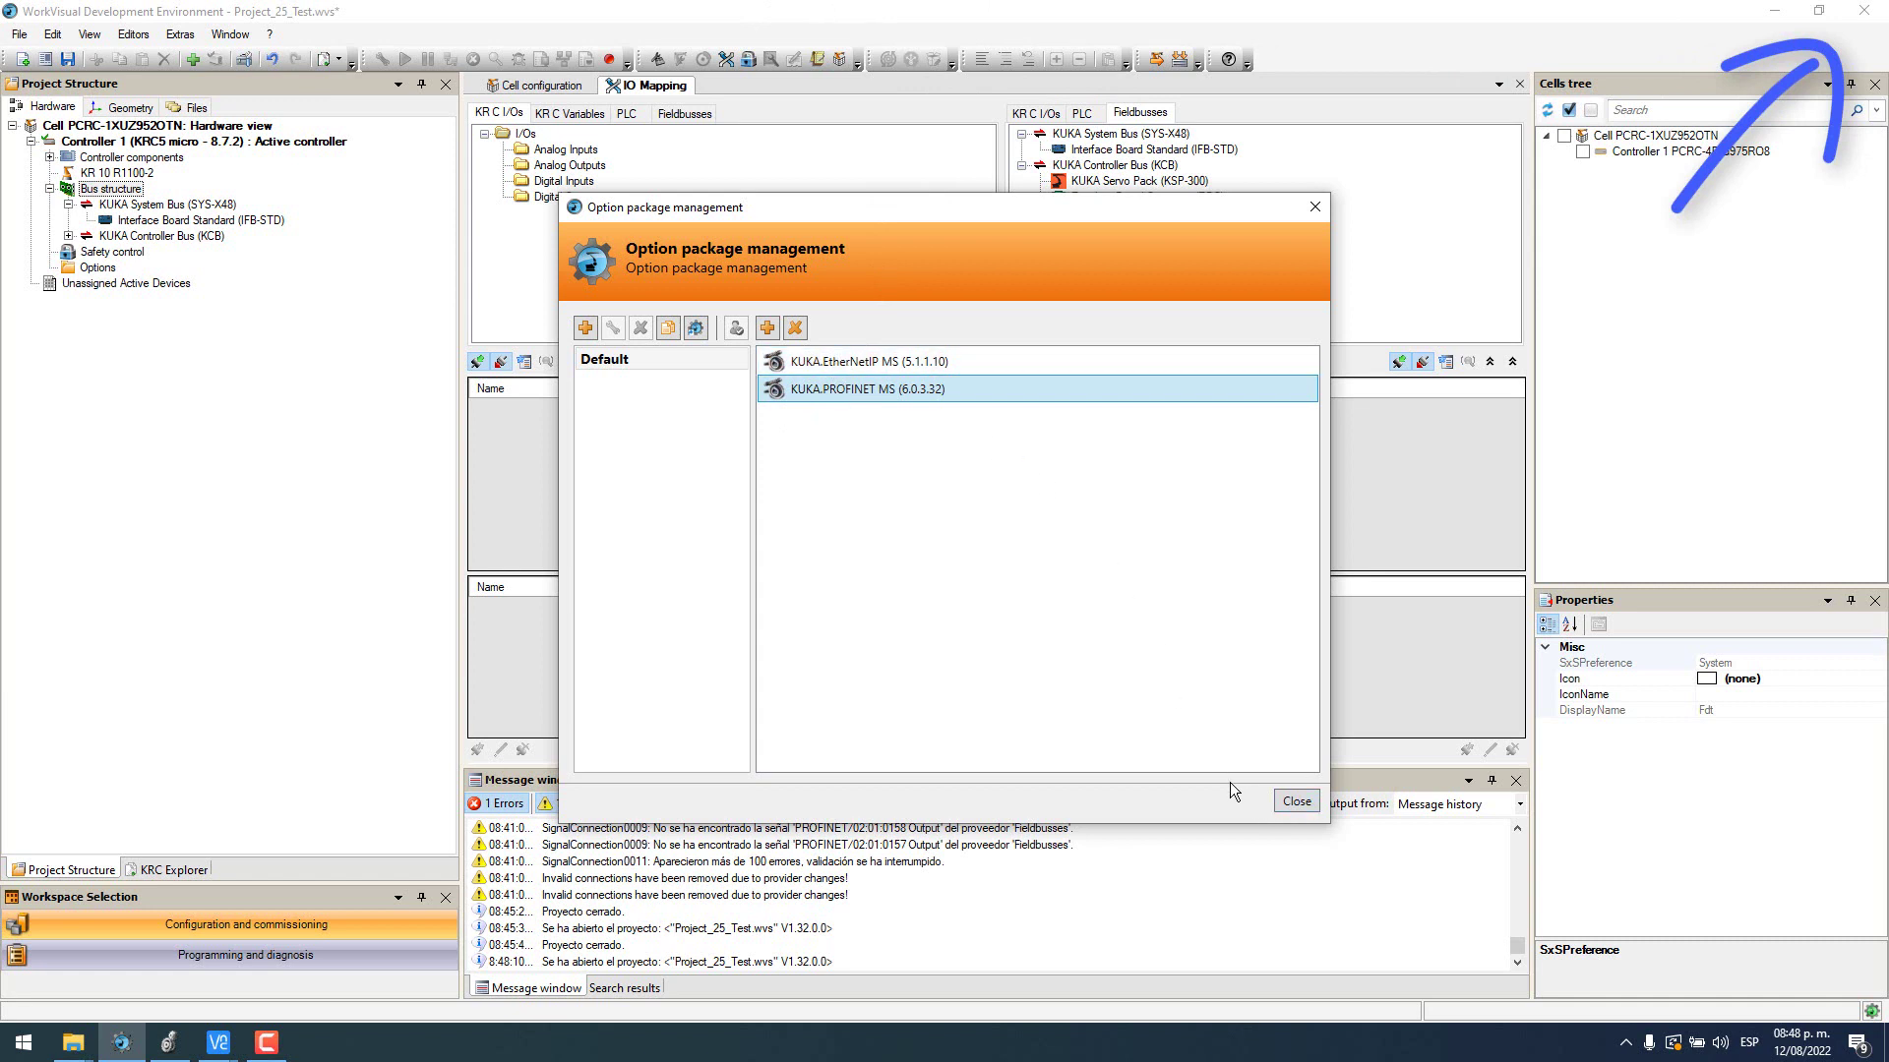
left_click(1295, 805)
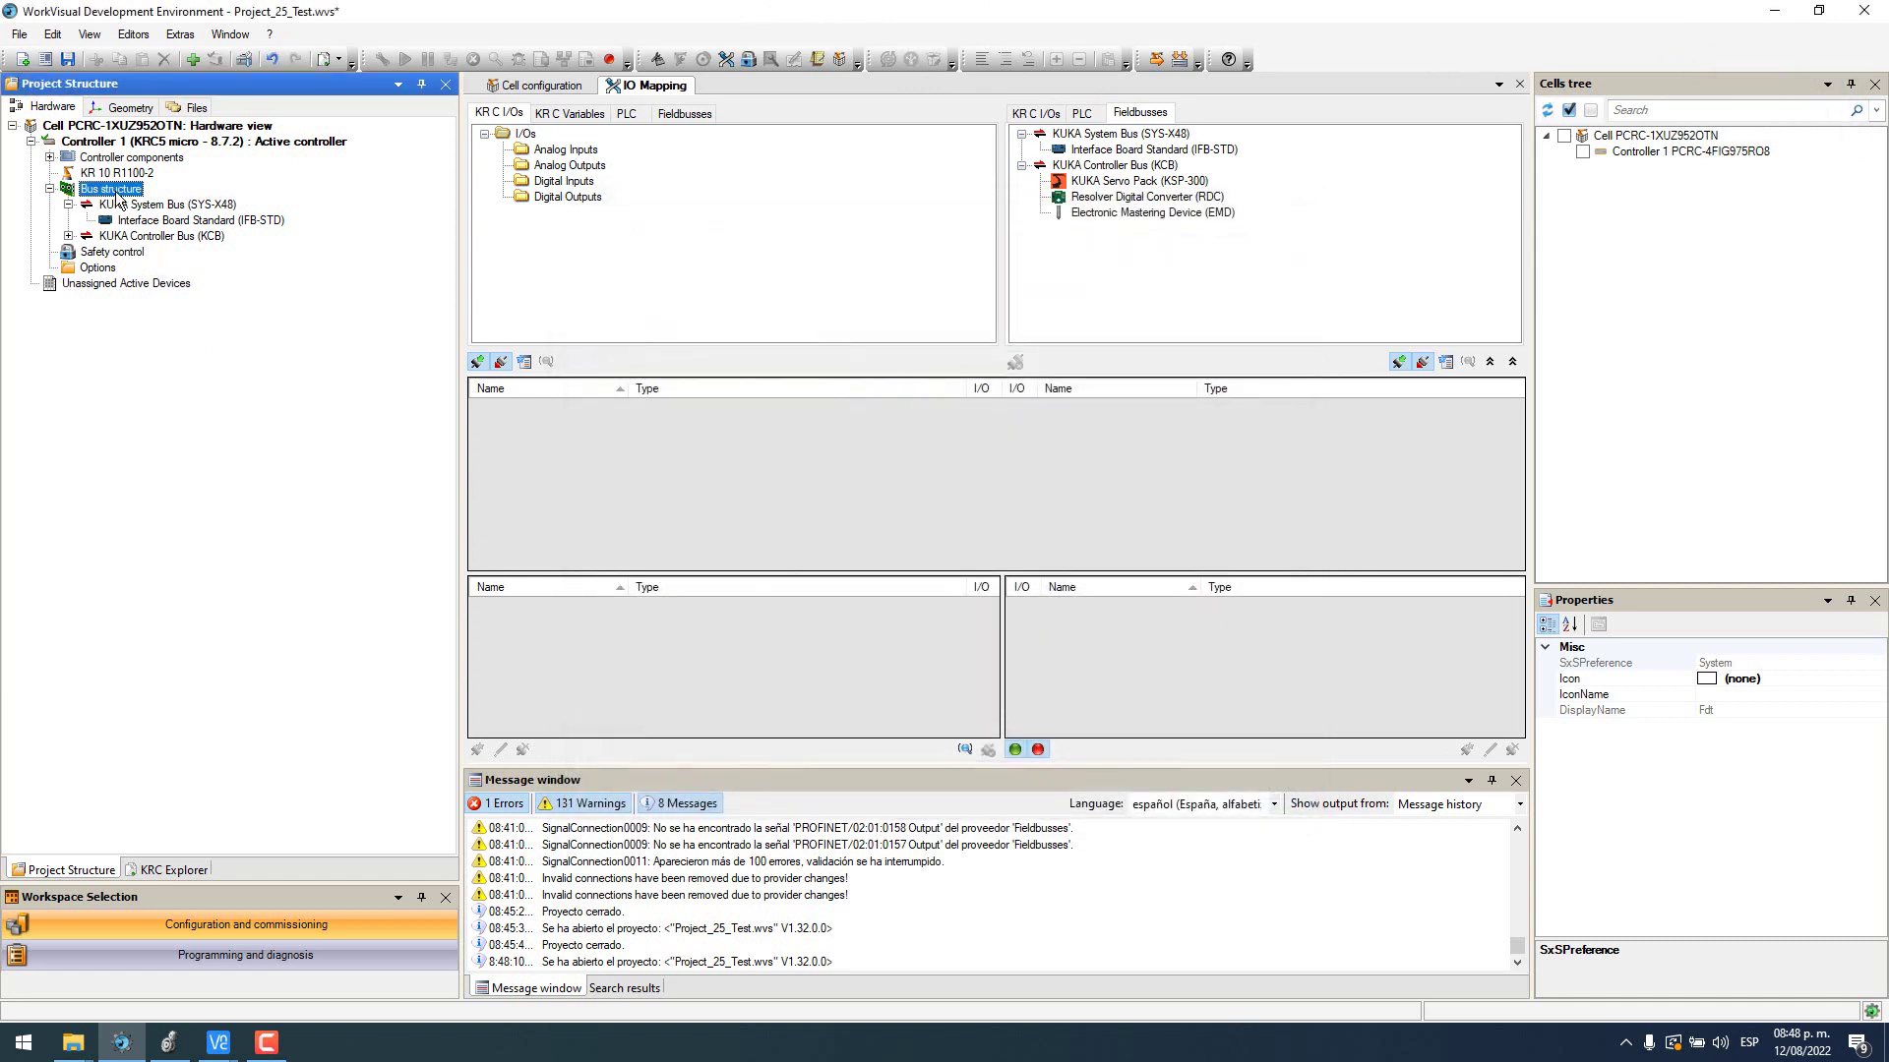
Step: Add the PROFINET communication DTM to the controller's bus structure
right_click(116, 194)
left_click(148, 202)
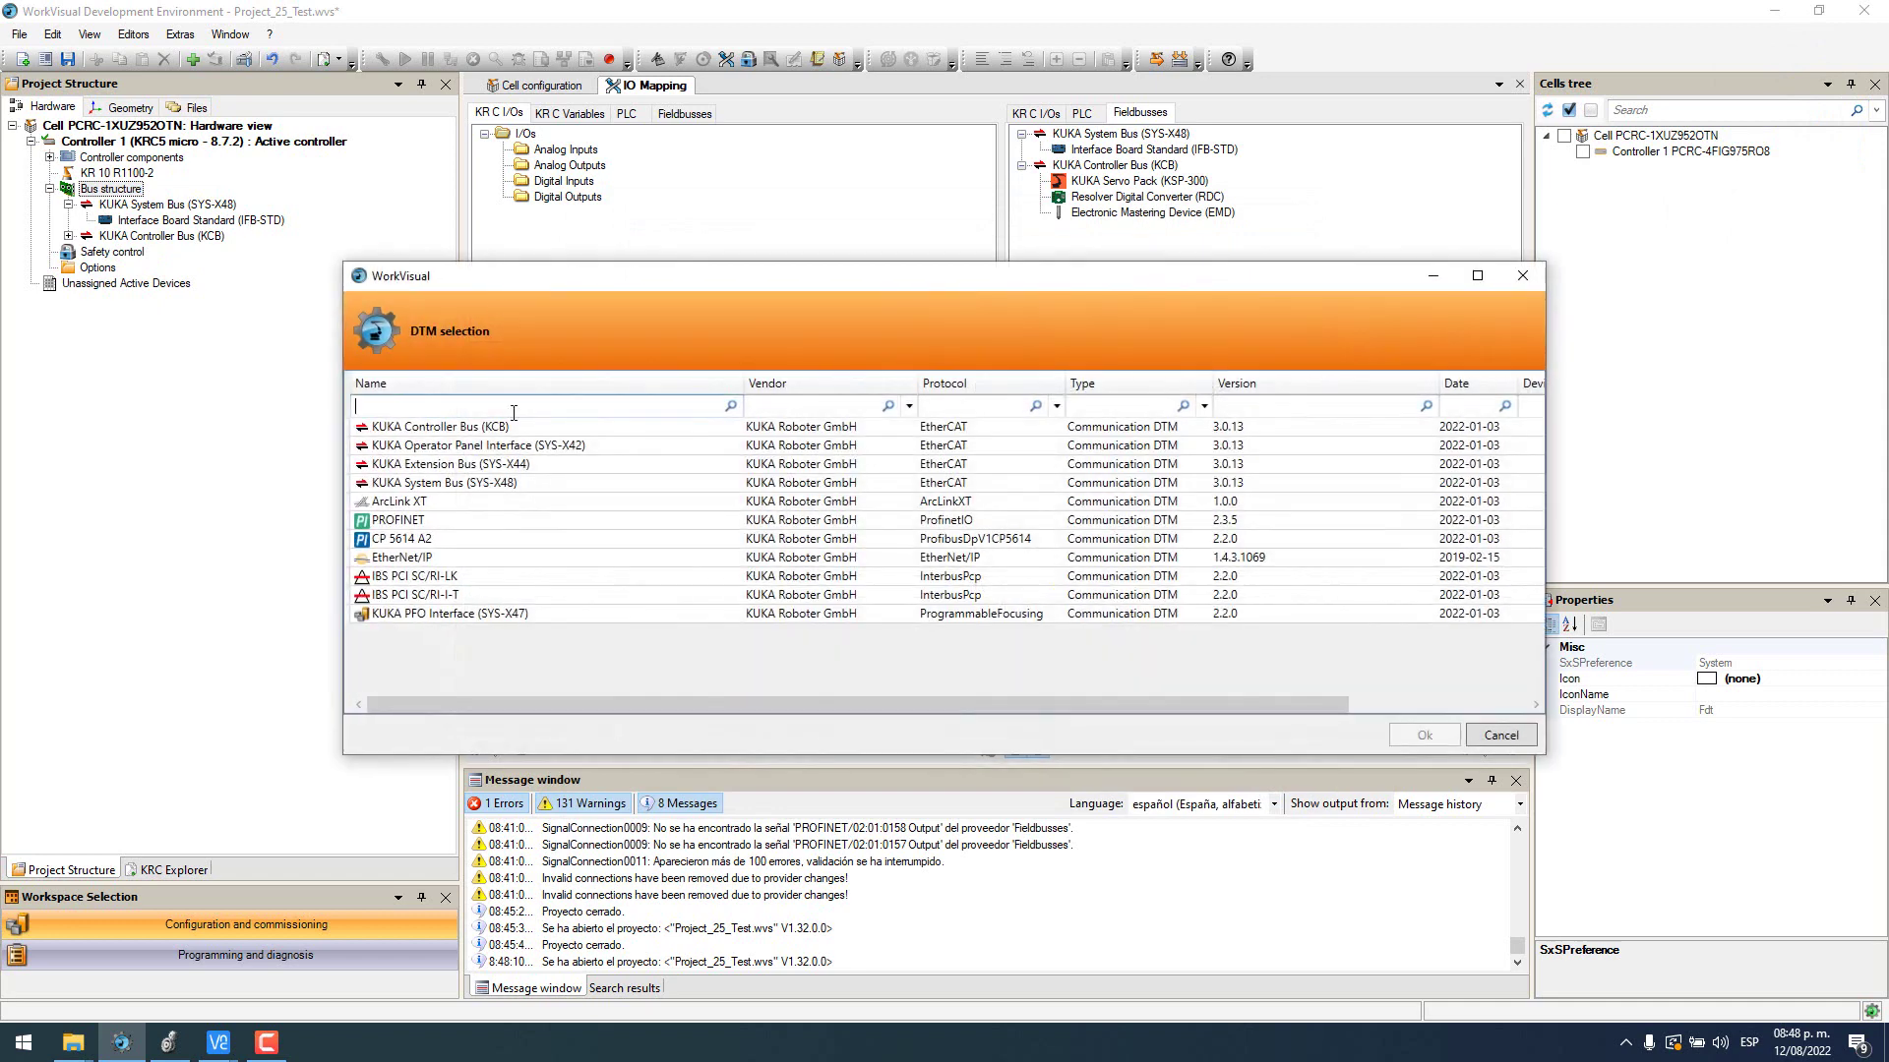
double_click(420, 522)
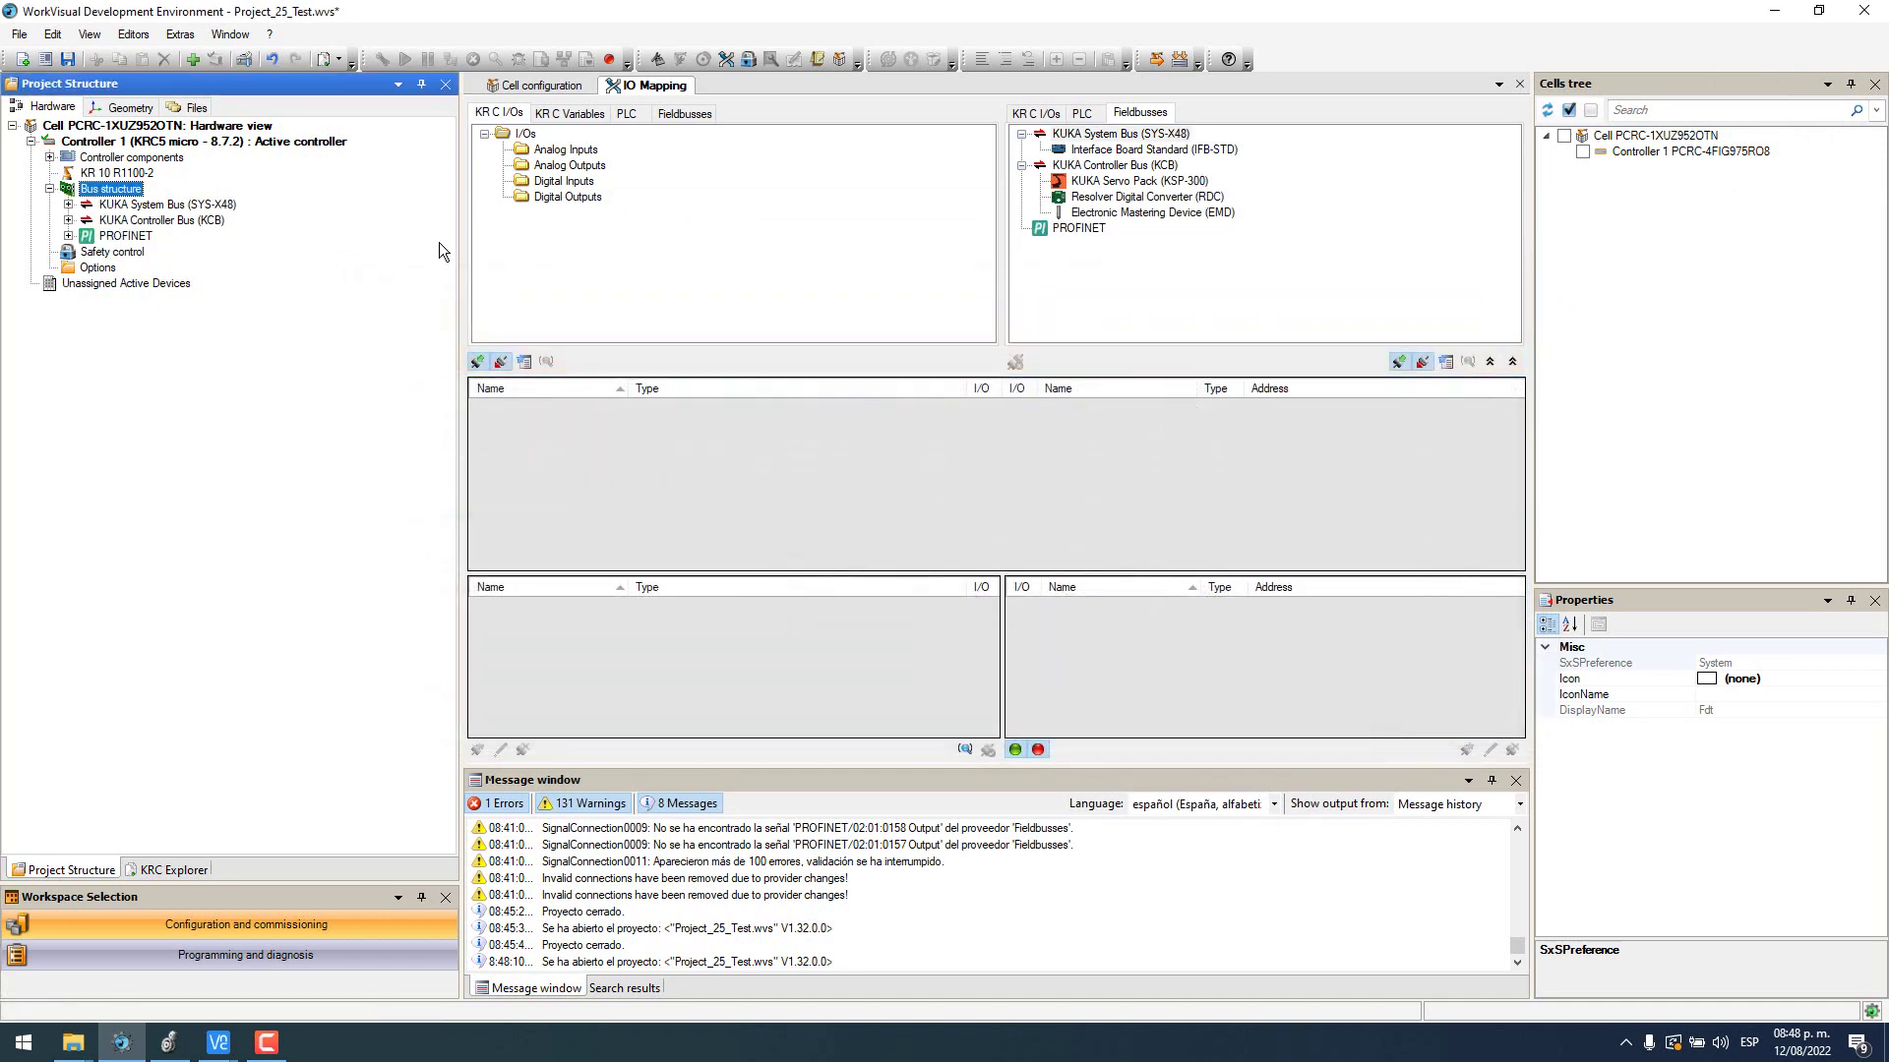
Step: Add the KUKA.PROFINET MS (V6.0.3) option to the controller's Options and accept the required modifications
right_click(96, 272)
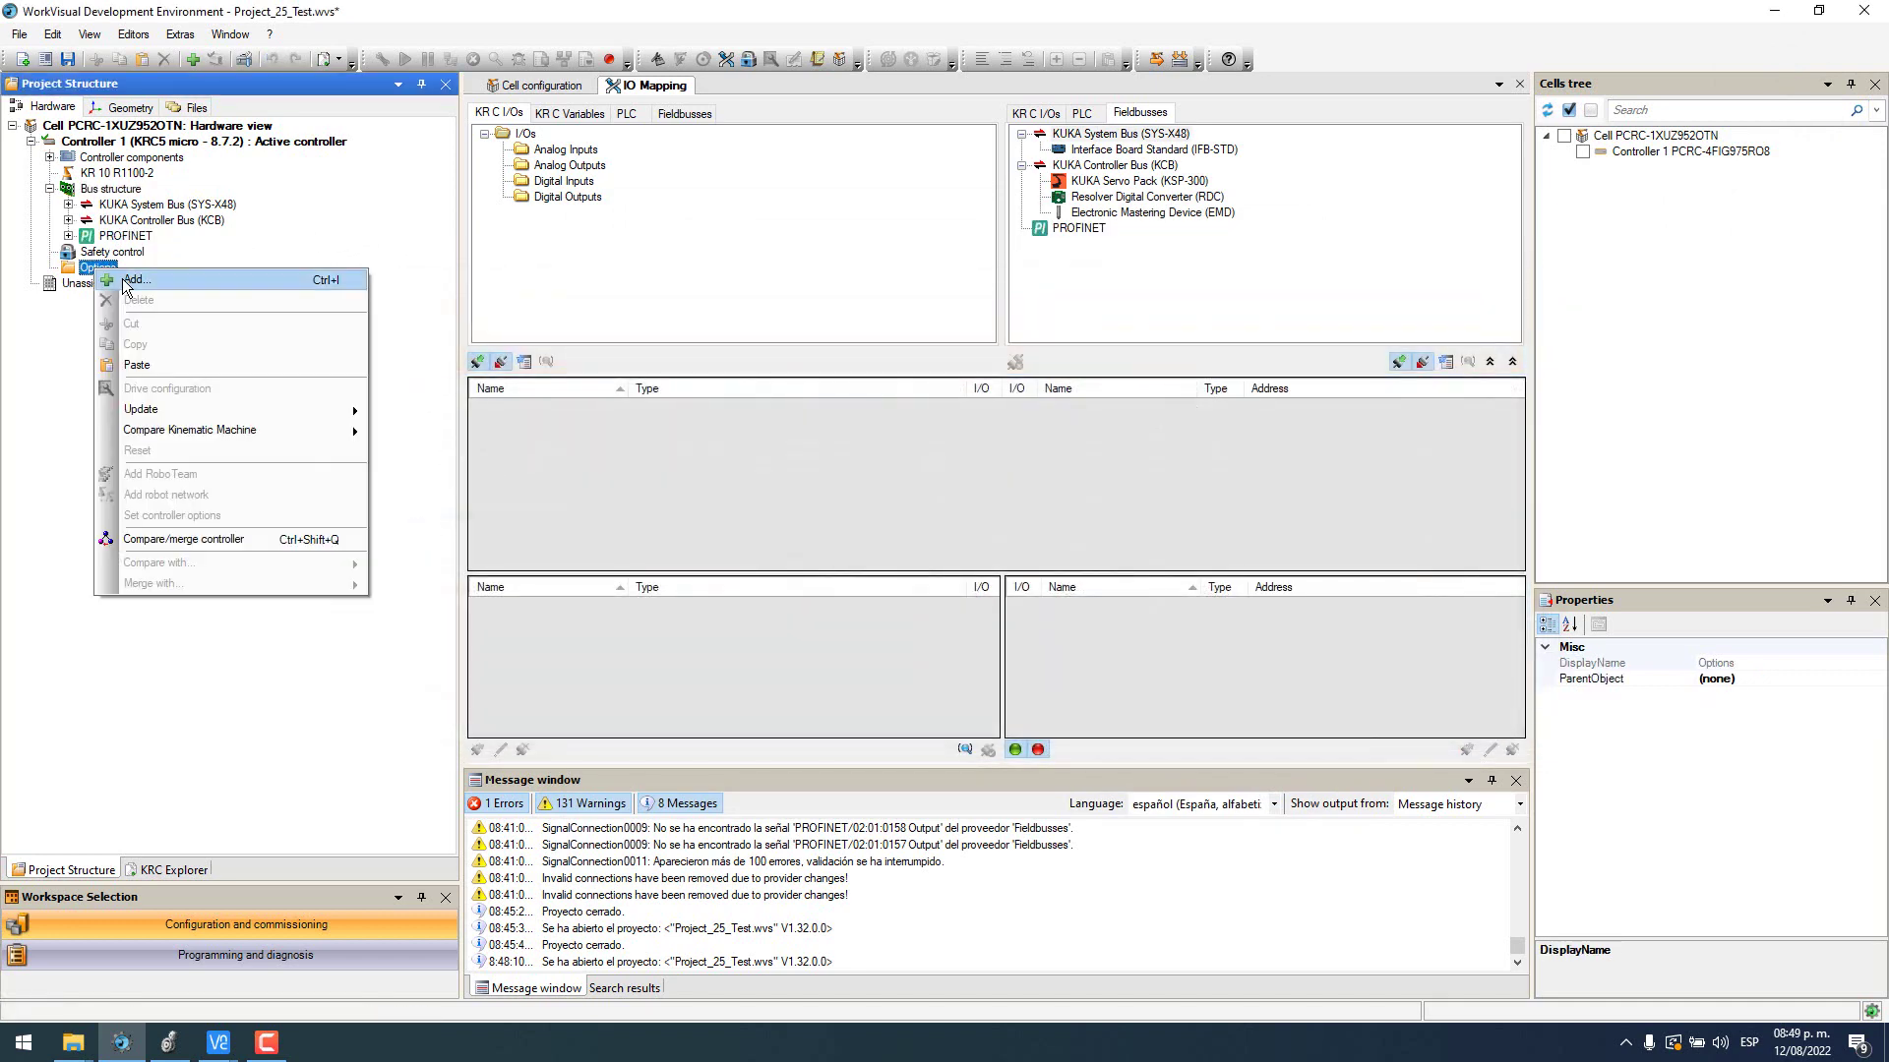
left_click(128, 281)
left_click(262, 411)
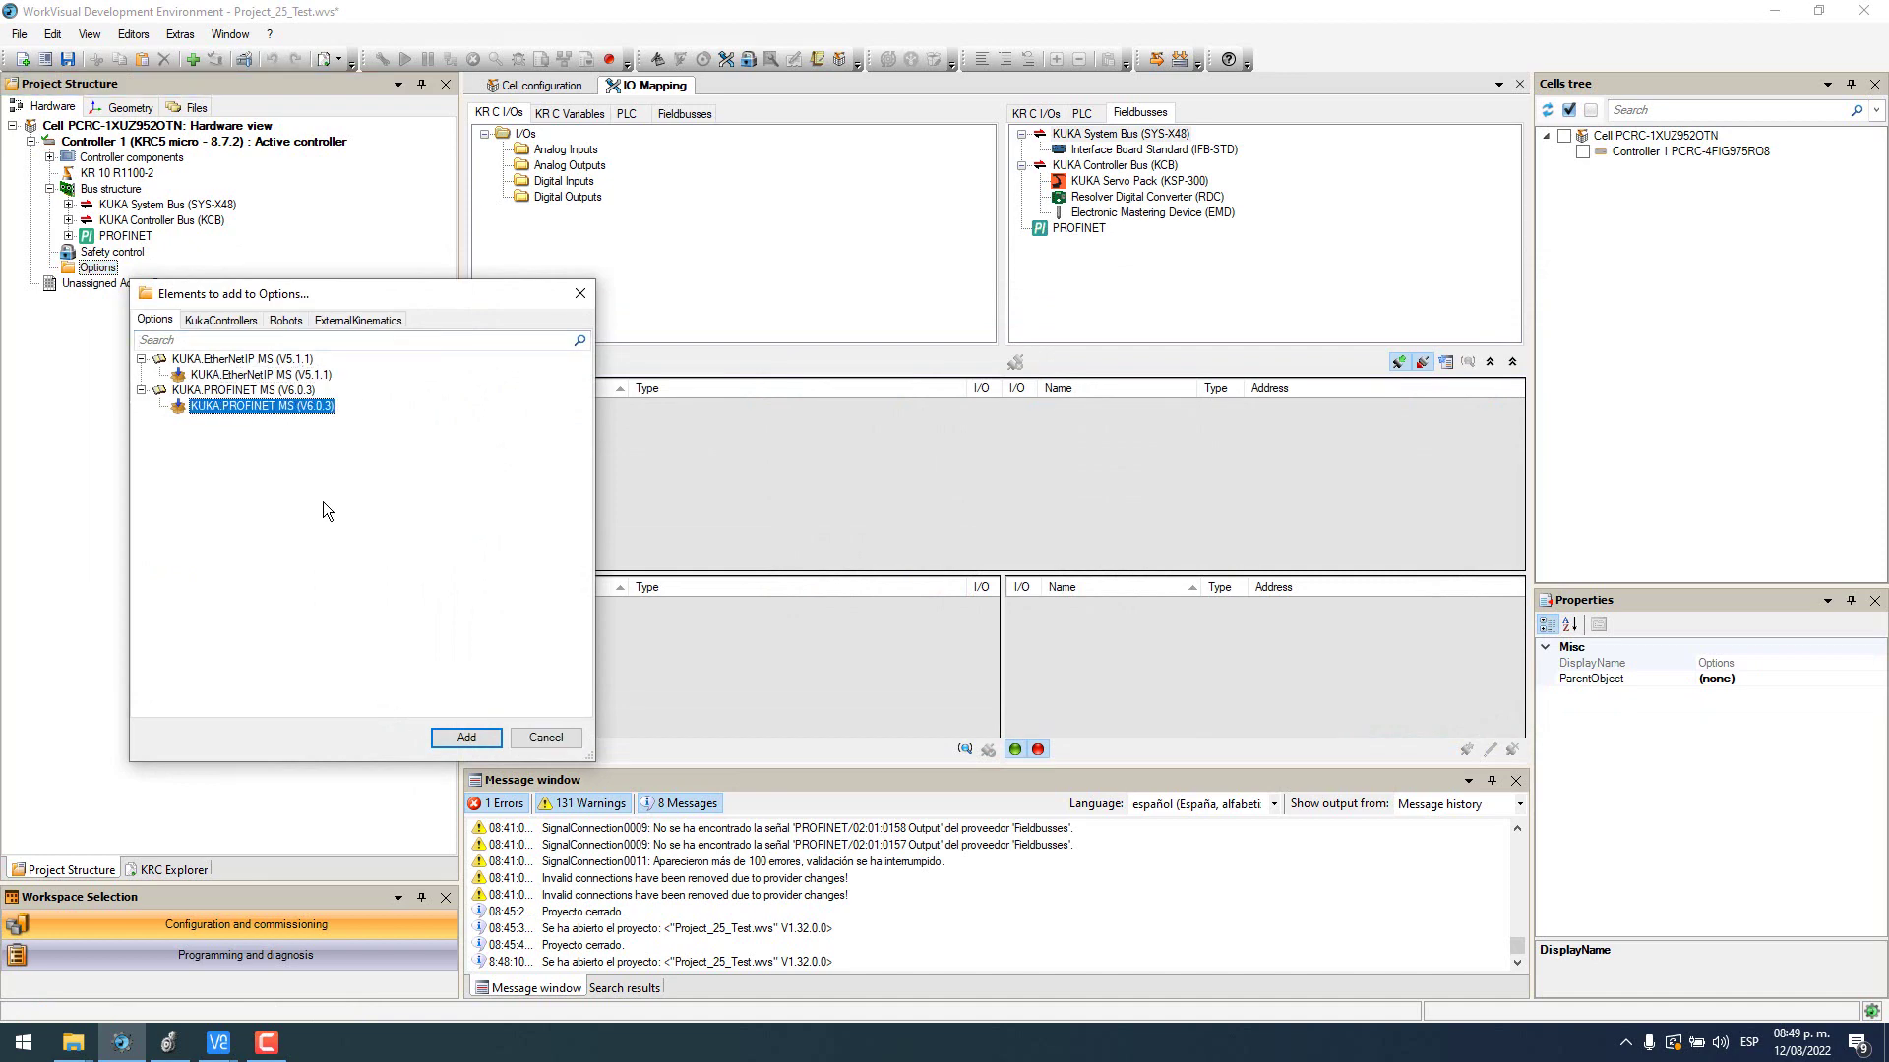
left_click(467, 737)
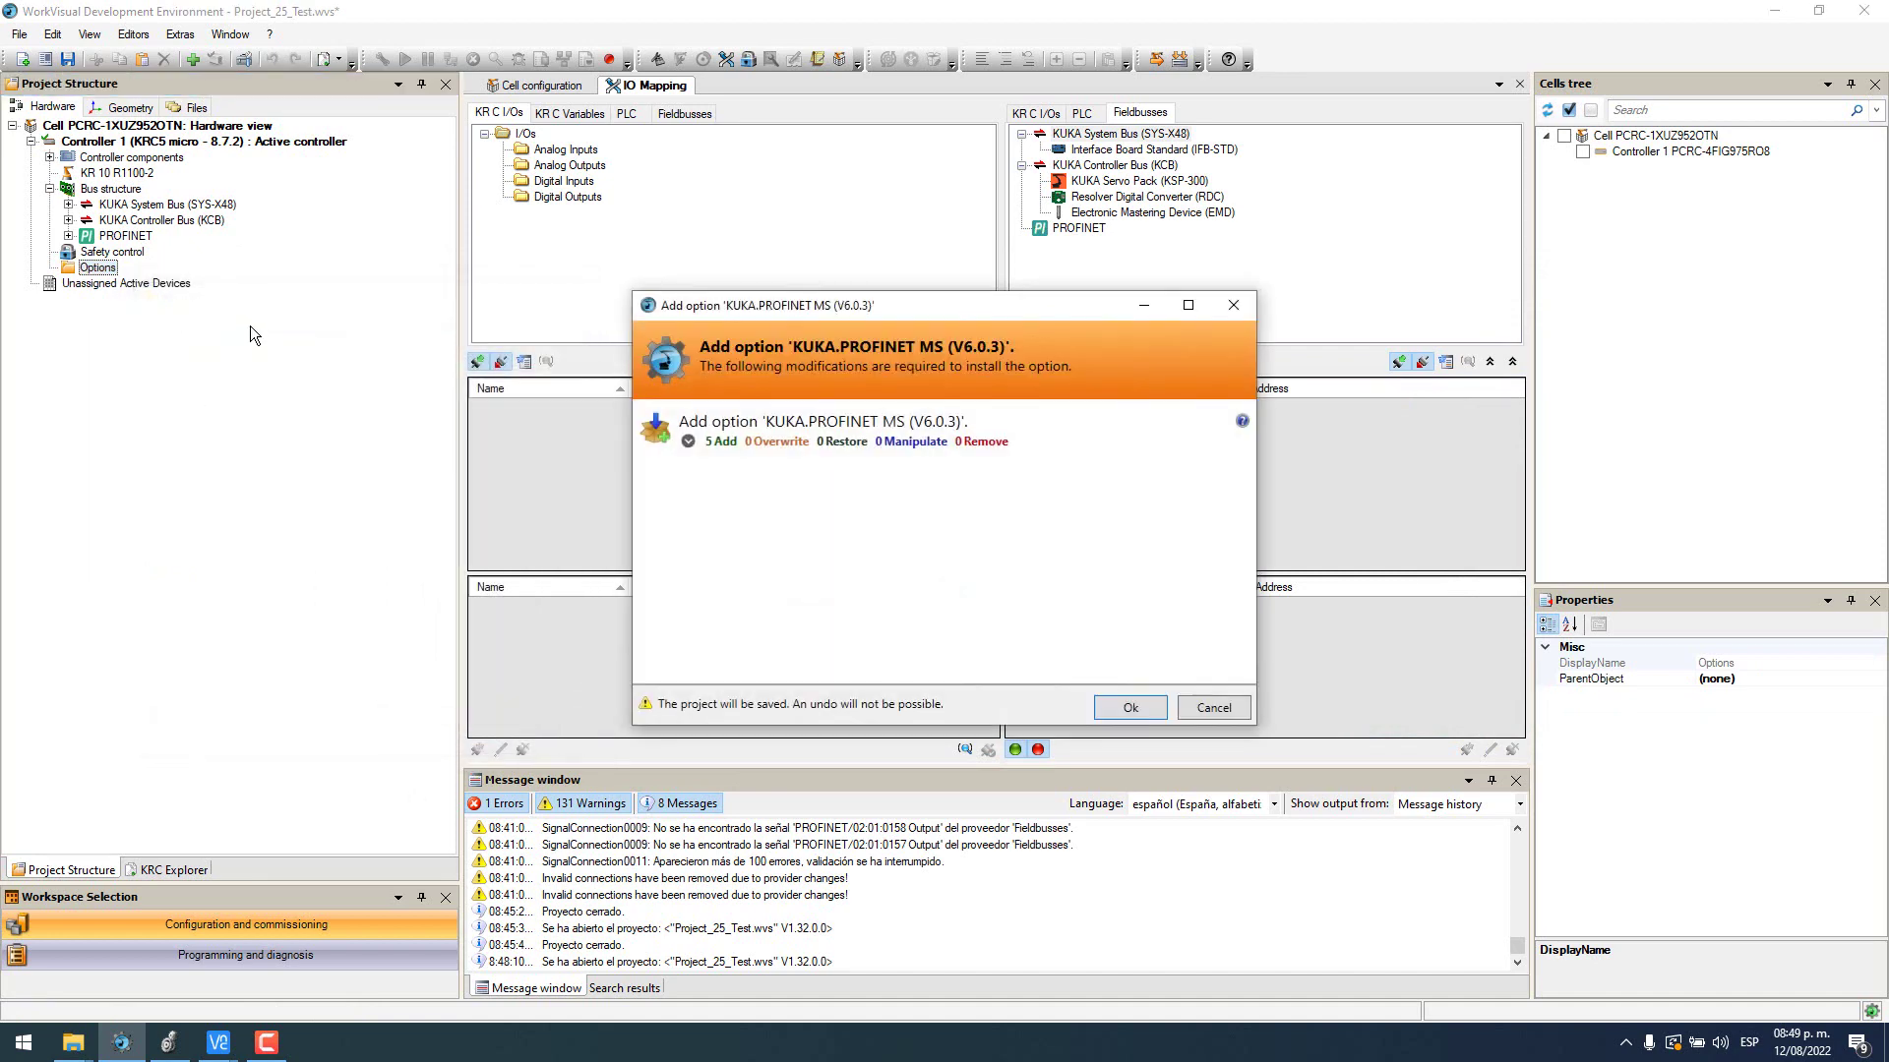
left_click(1131, 708)
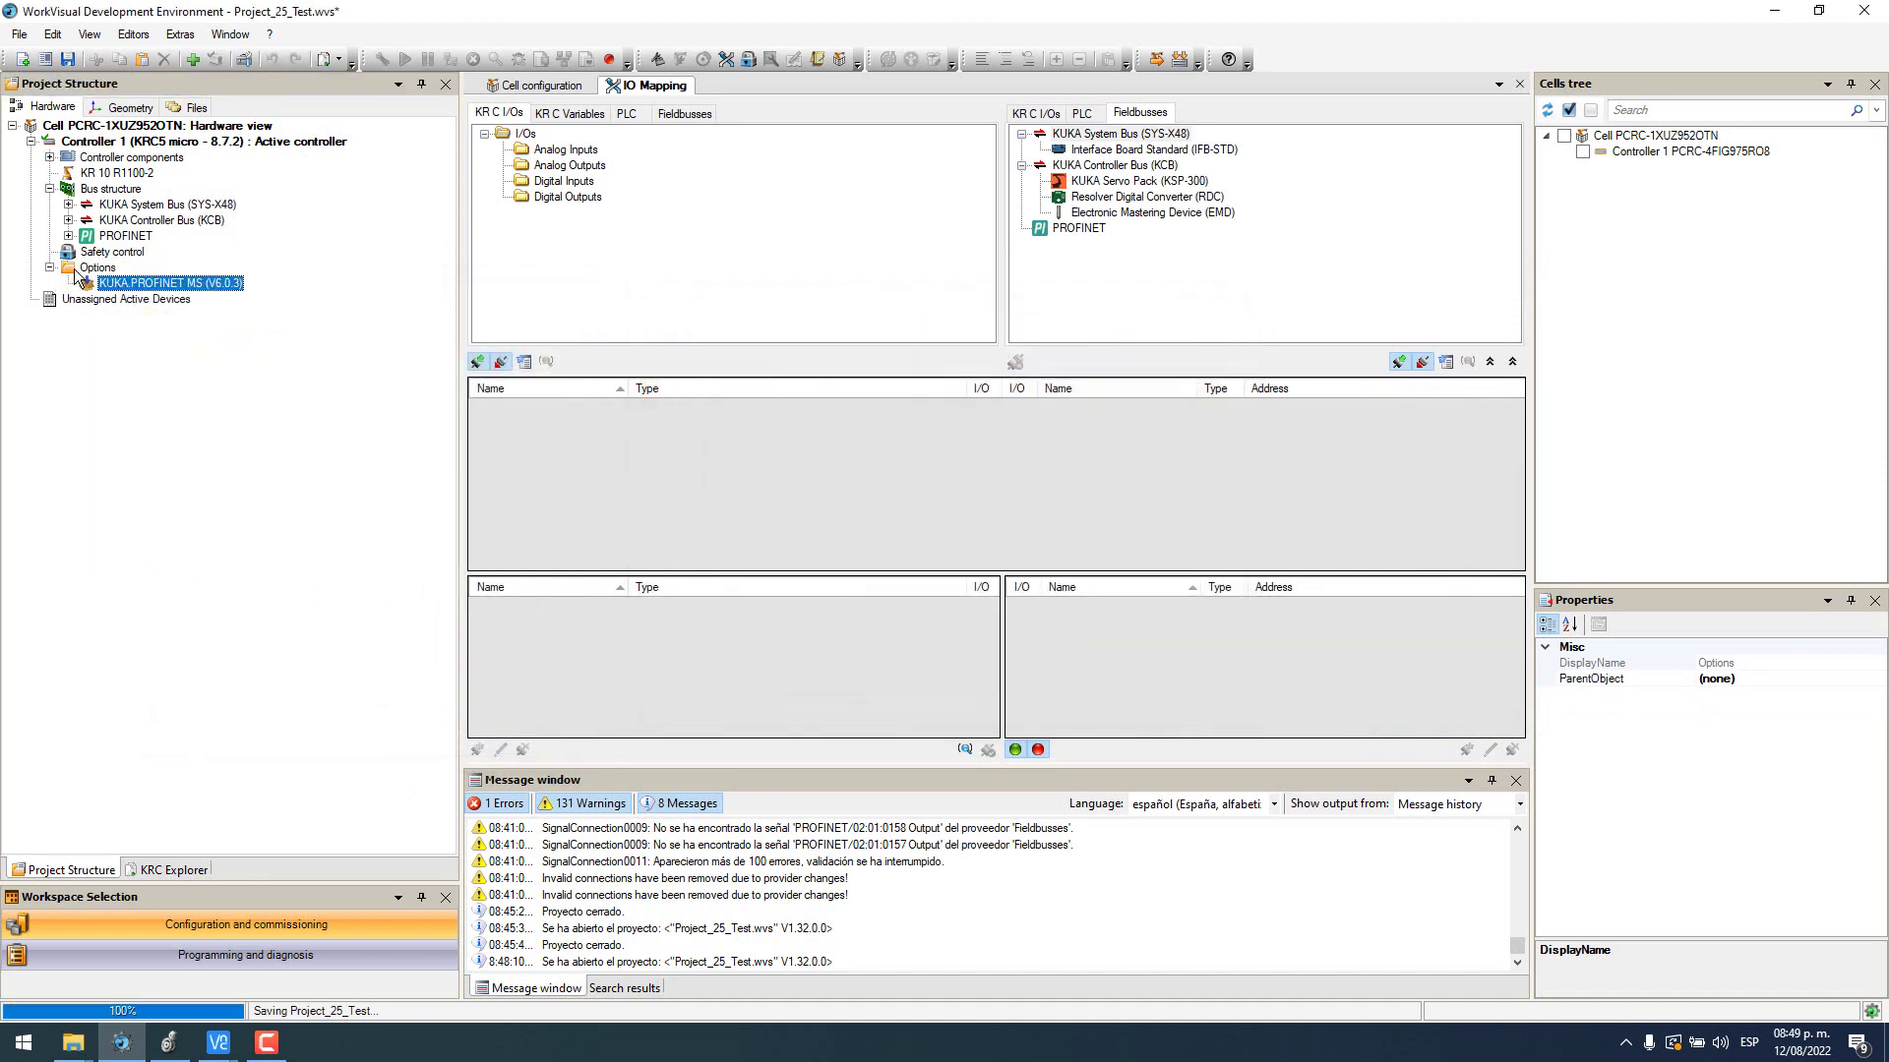
Step: Open the settings of the PROFINET bus and set its device name to kuka
left_click(118, 236)
double_click(118, 236)
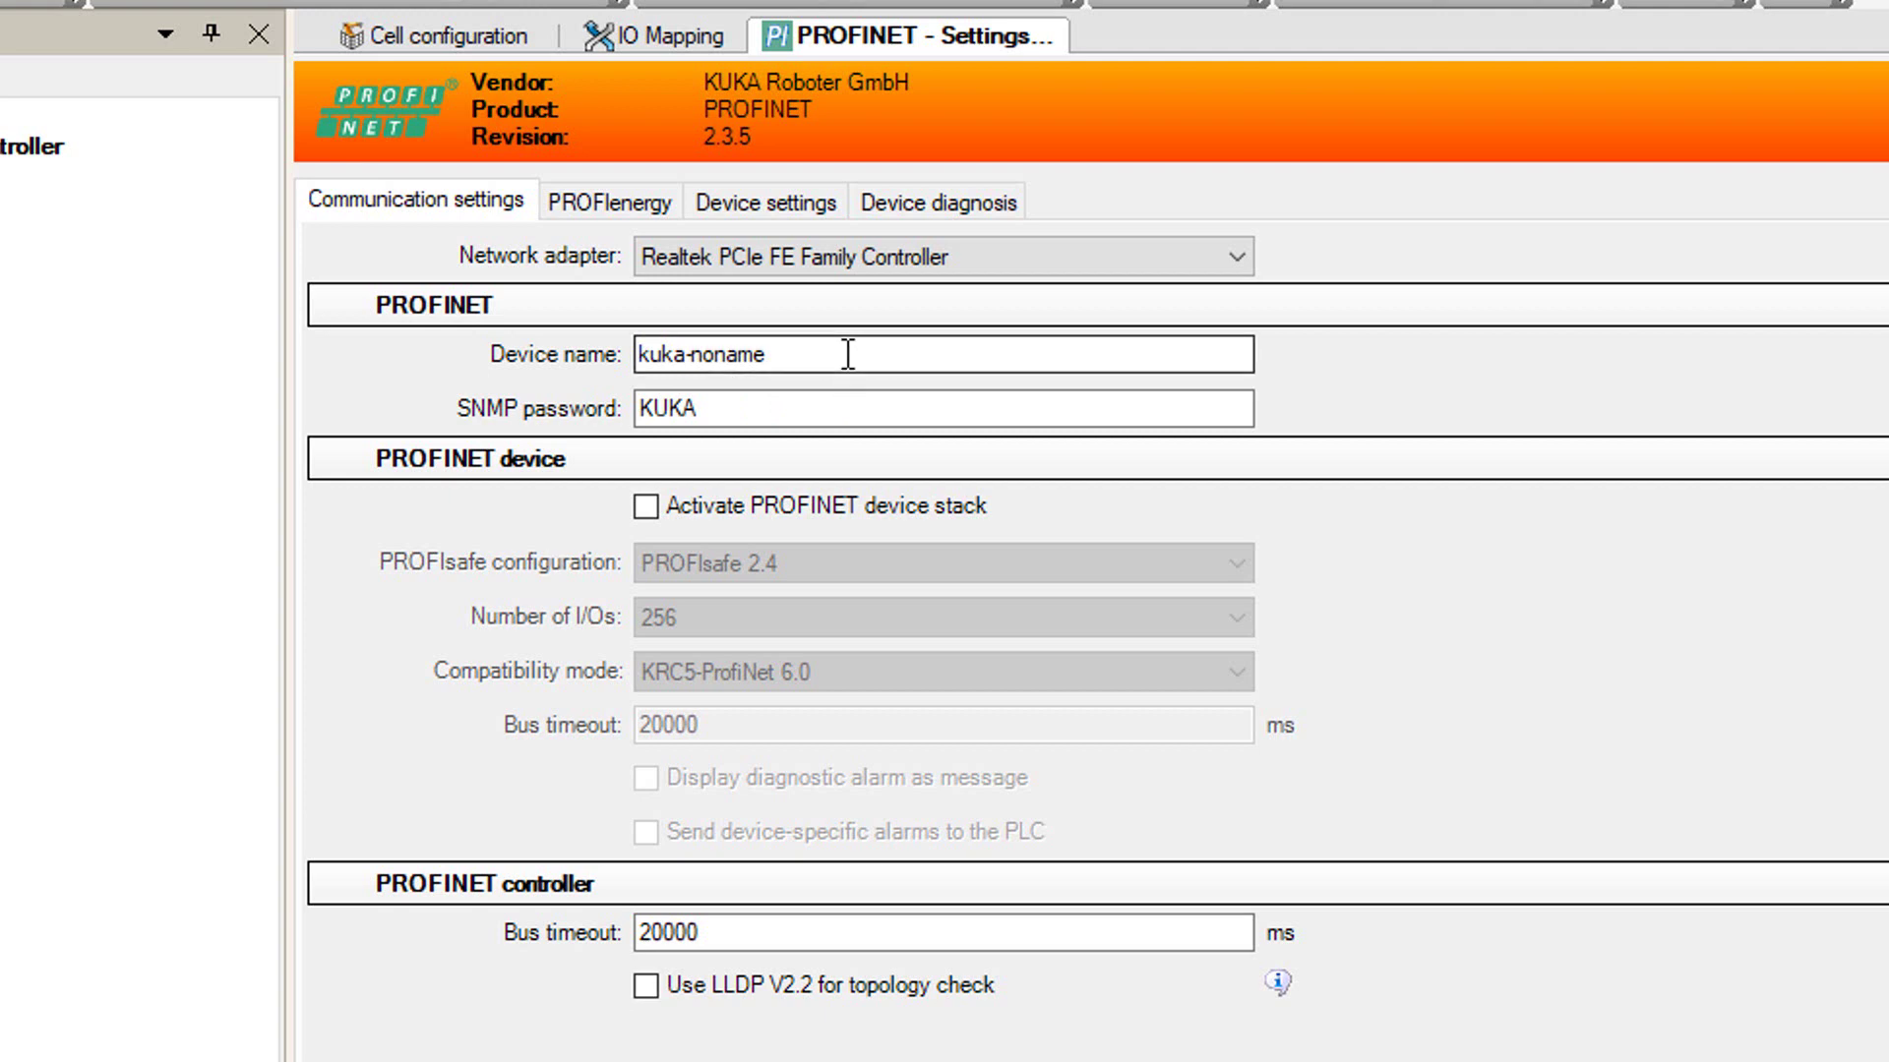
left_click_drag(847, 352, 570, 367)
left_click(726, 364)
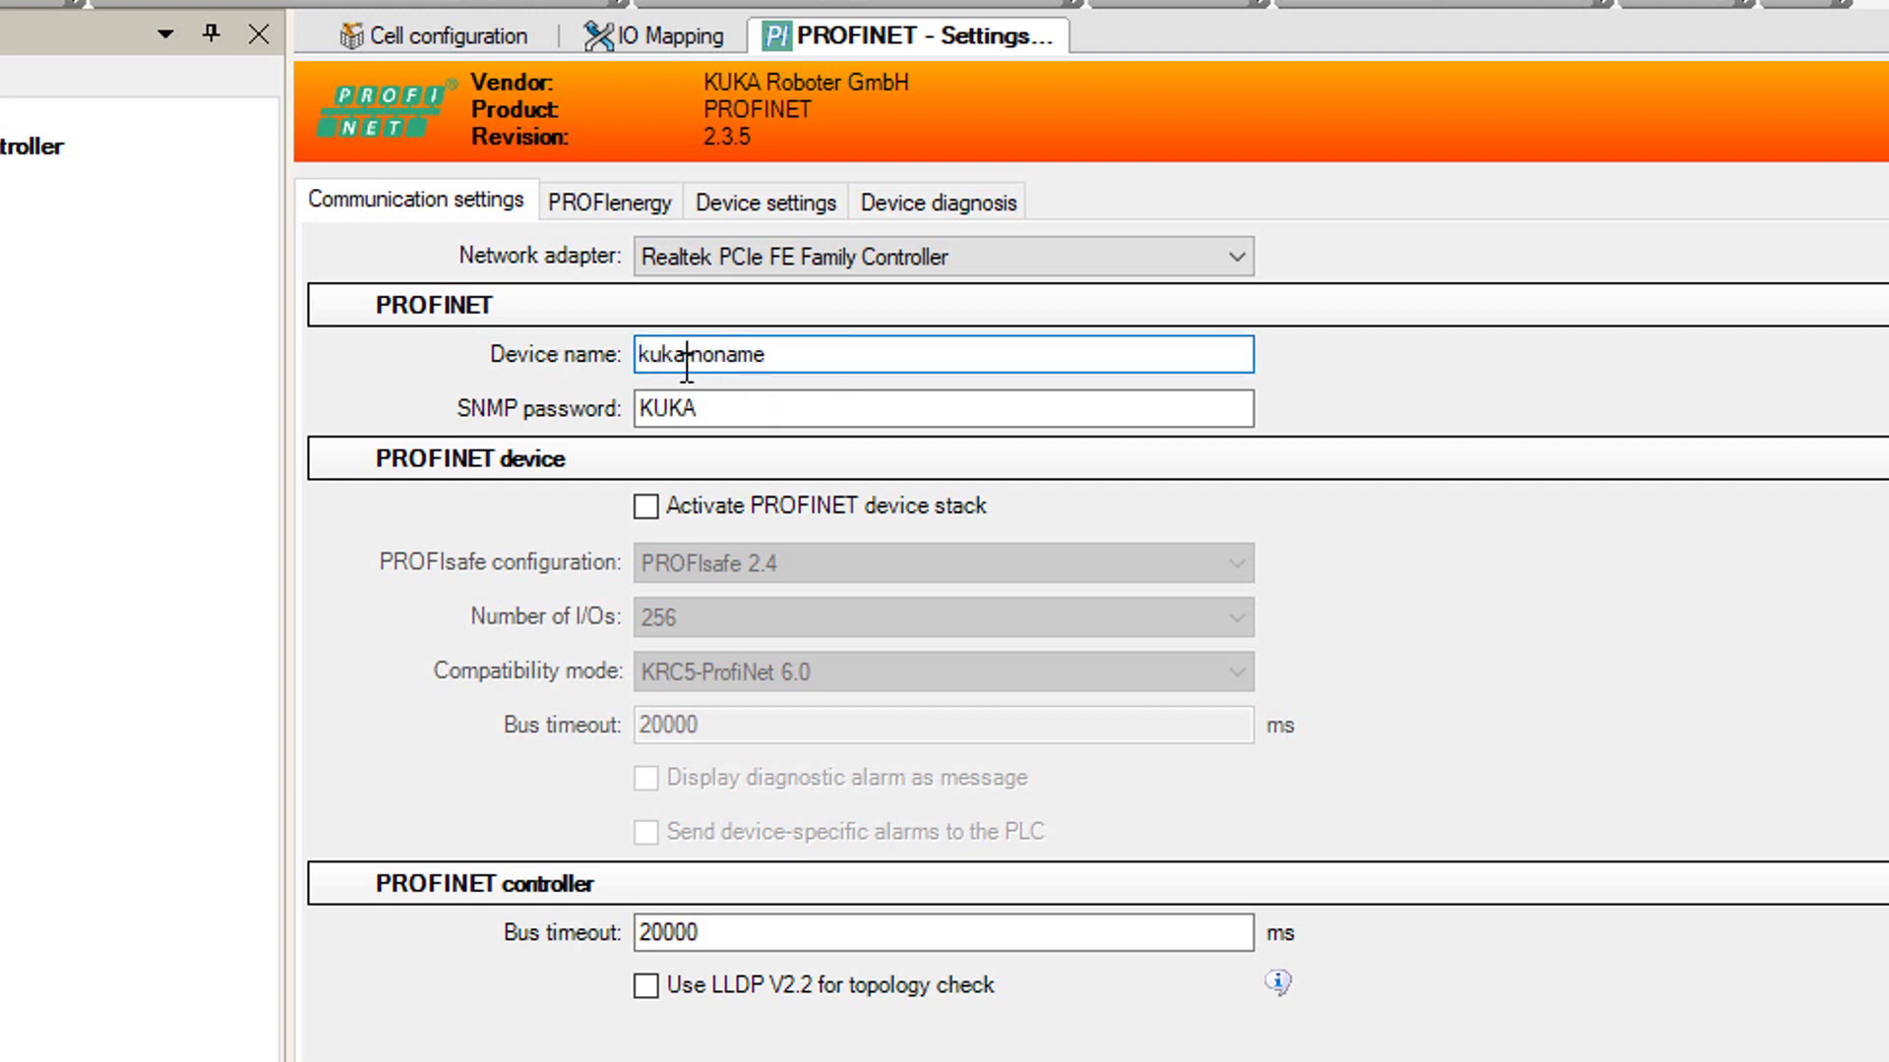
left_click_drag(686, 356, 909, 356)
key("BackSpace")
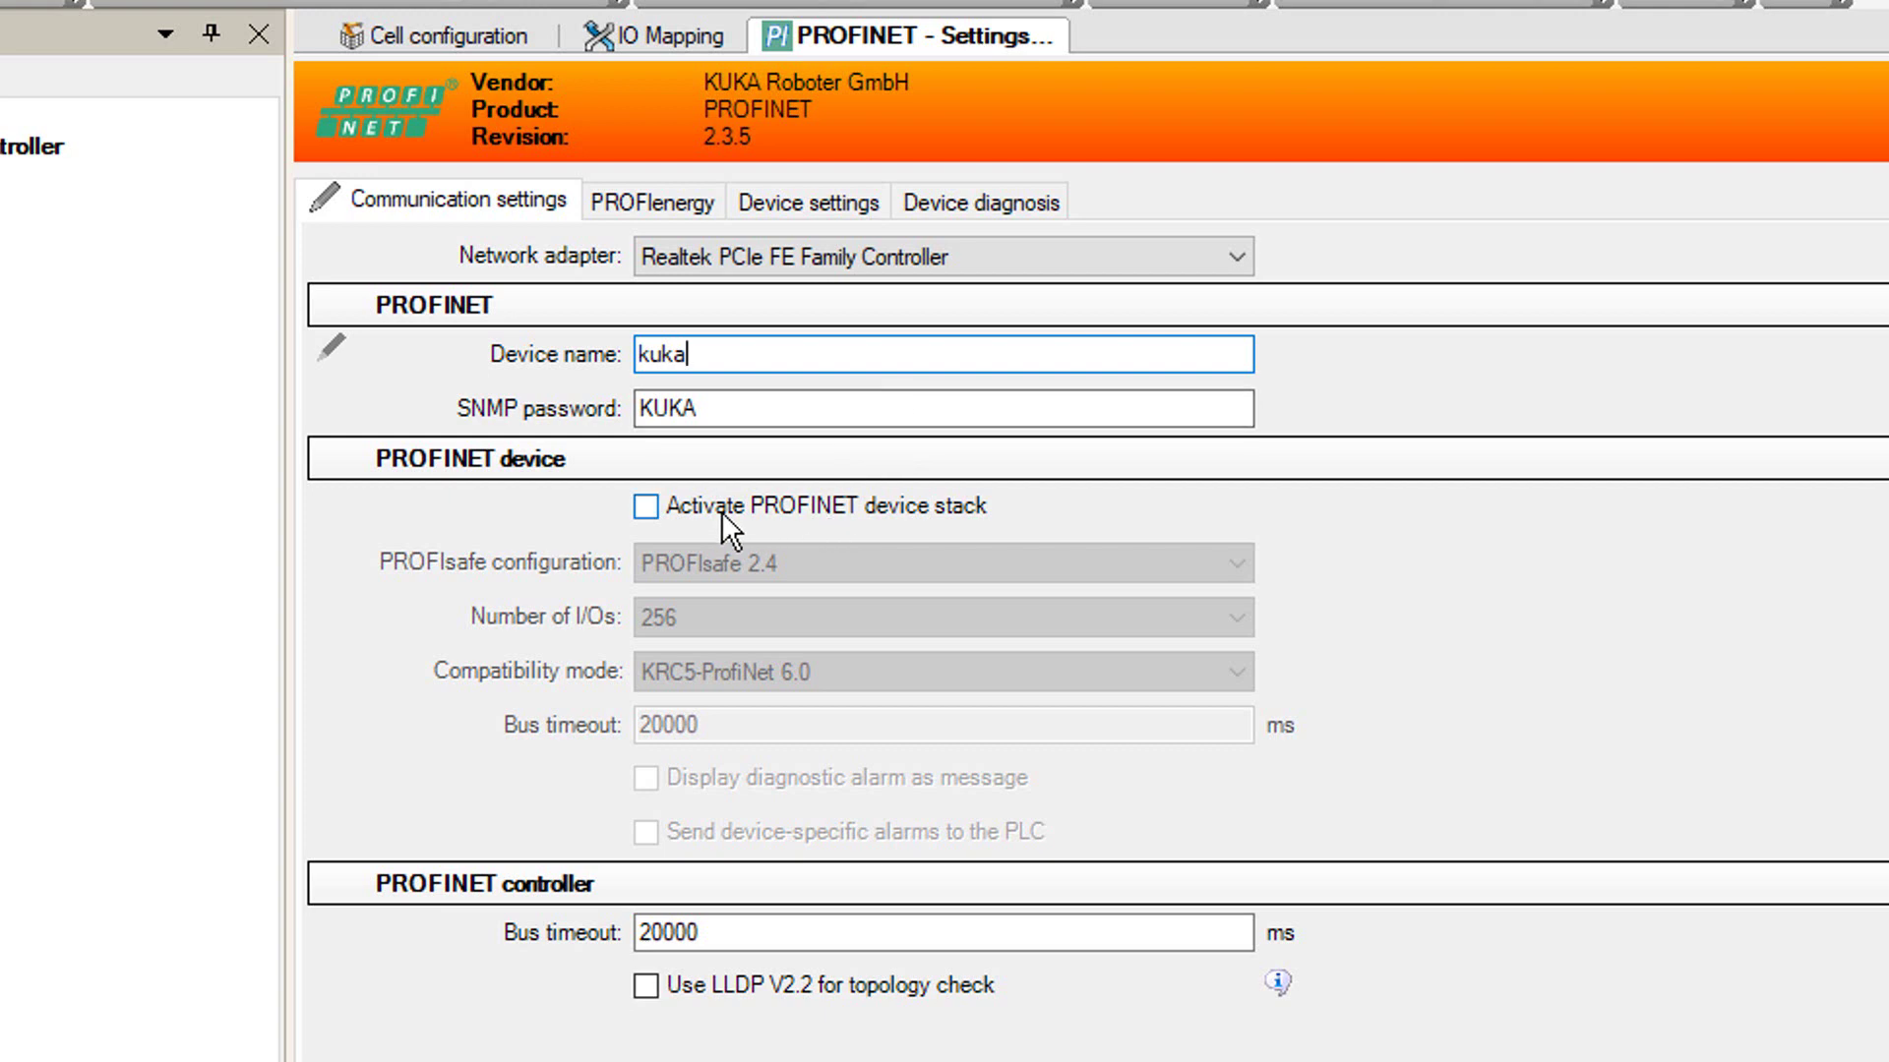
Step: Activate the PROFINET device stack and set the PROFIsafe configuration to No PROFIsafe
left_click(654, 512)
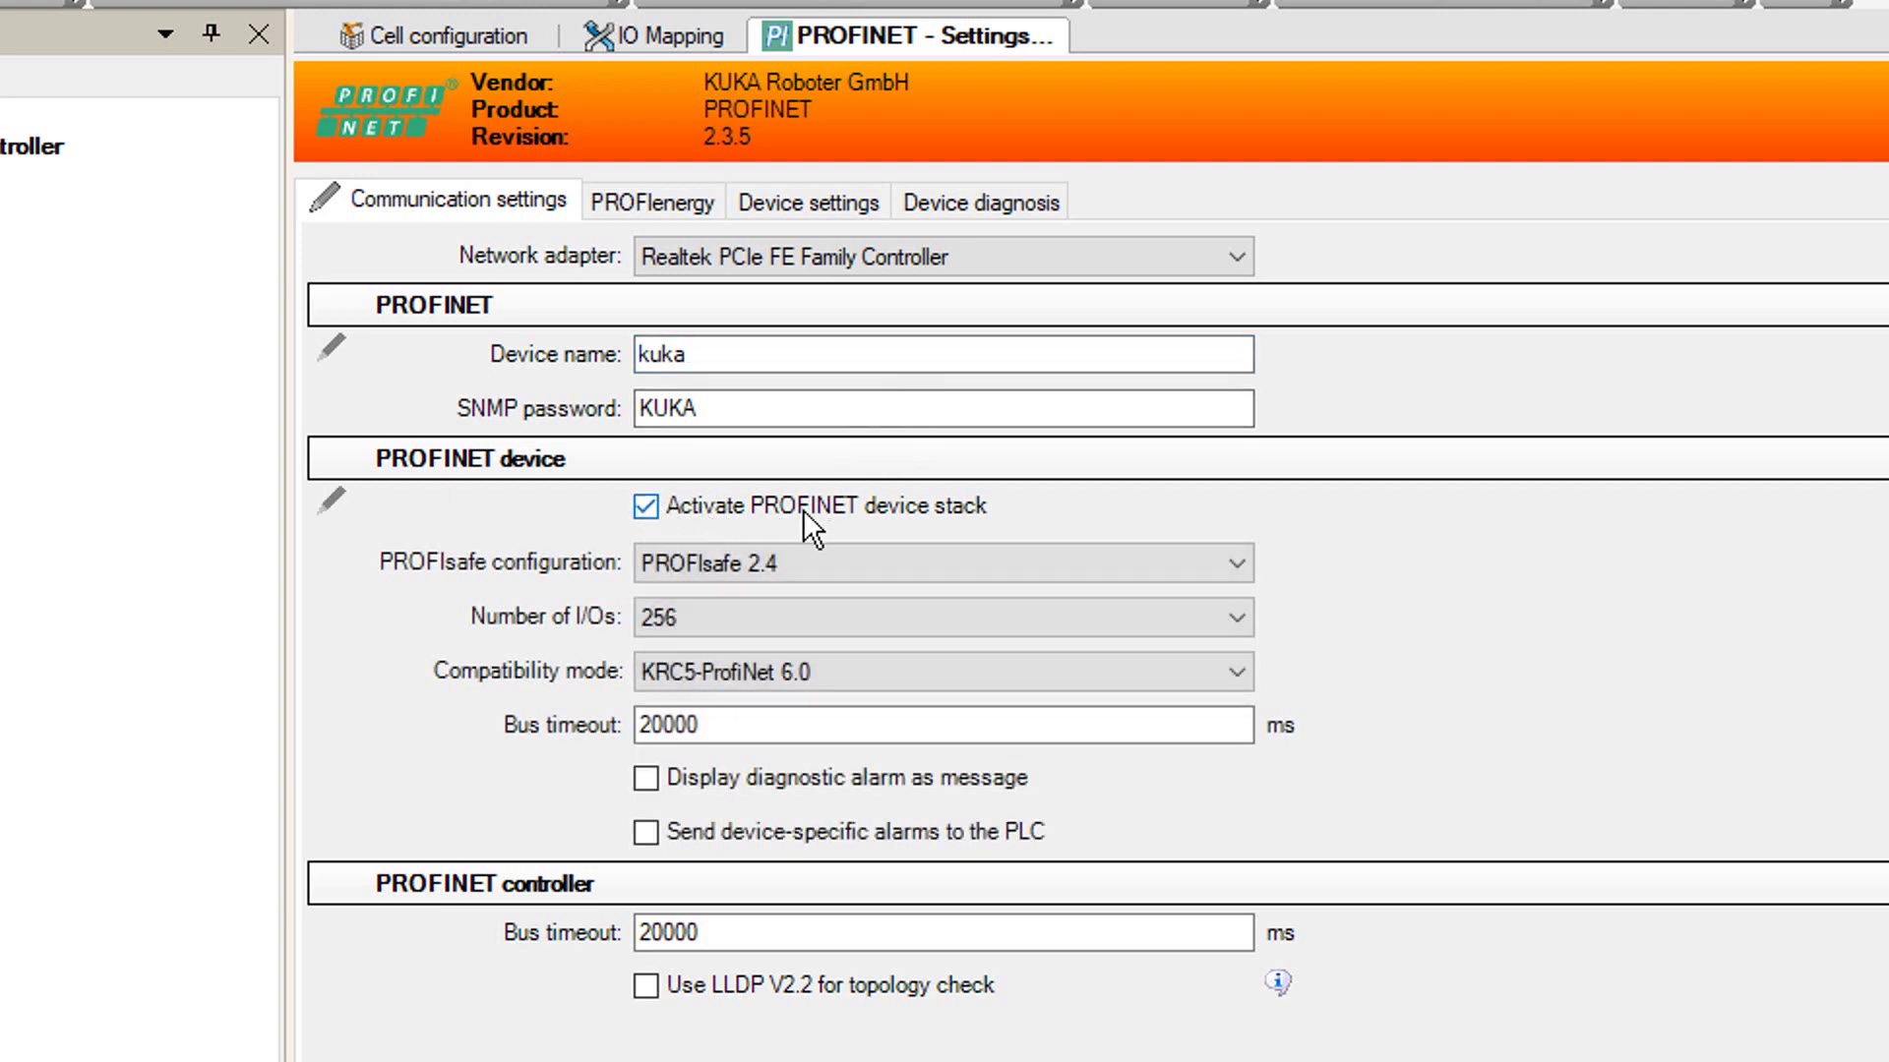
left_click(761, 561)
left_click(671, 599)
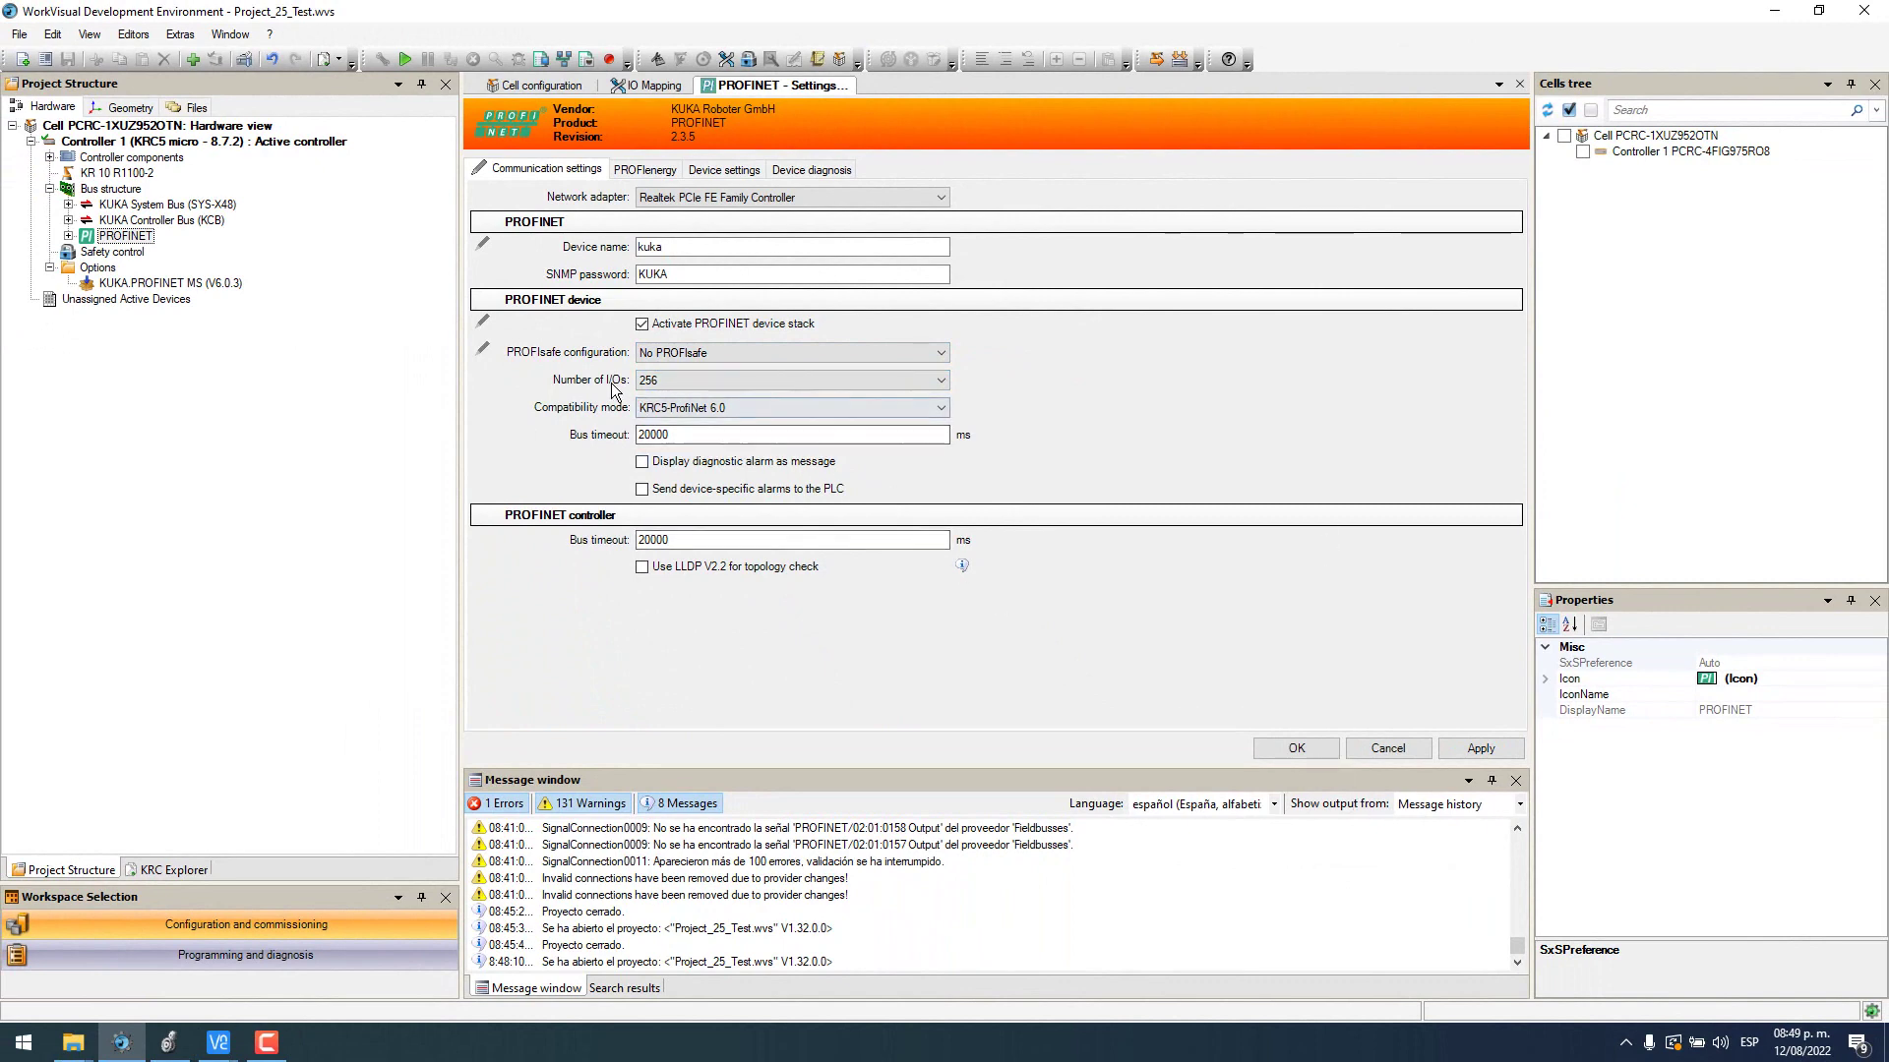
Step: Switch to File Explorer and view the path of the GSDML folder holding the KUKA device description files, then minimize it
mouse_move(74, 1041)
left_click(291, 977)
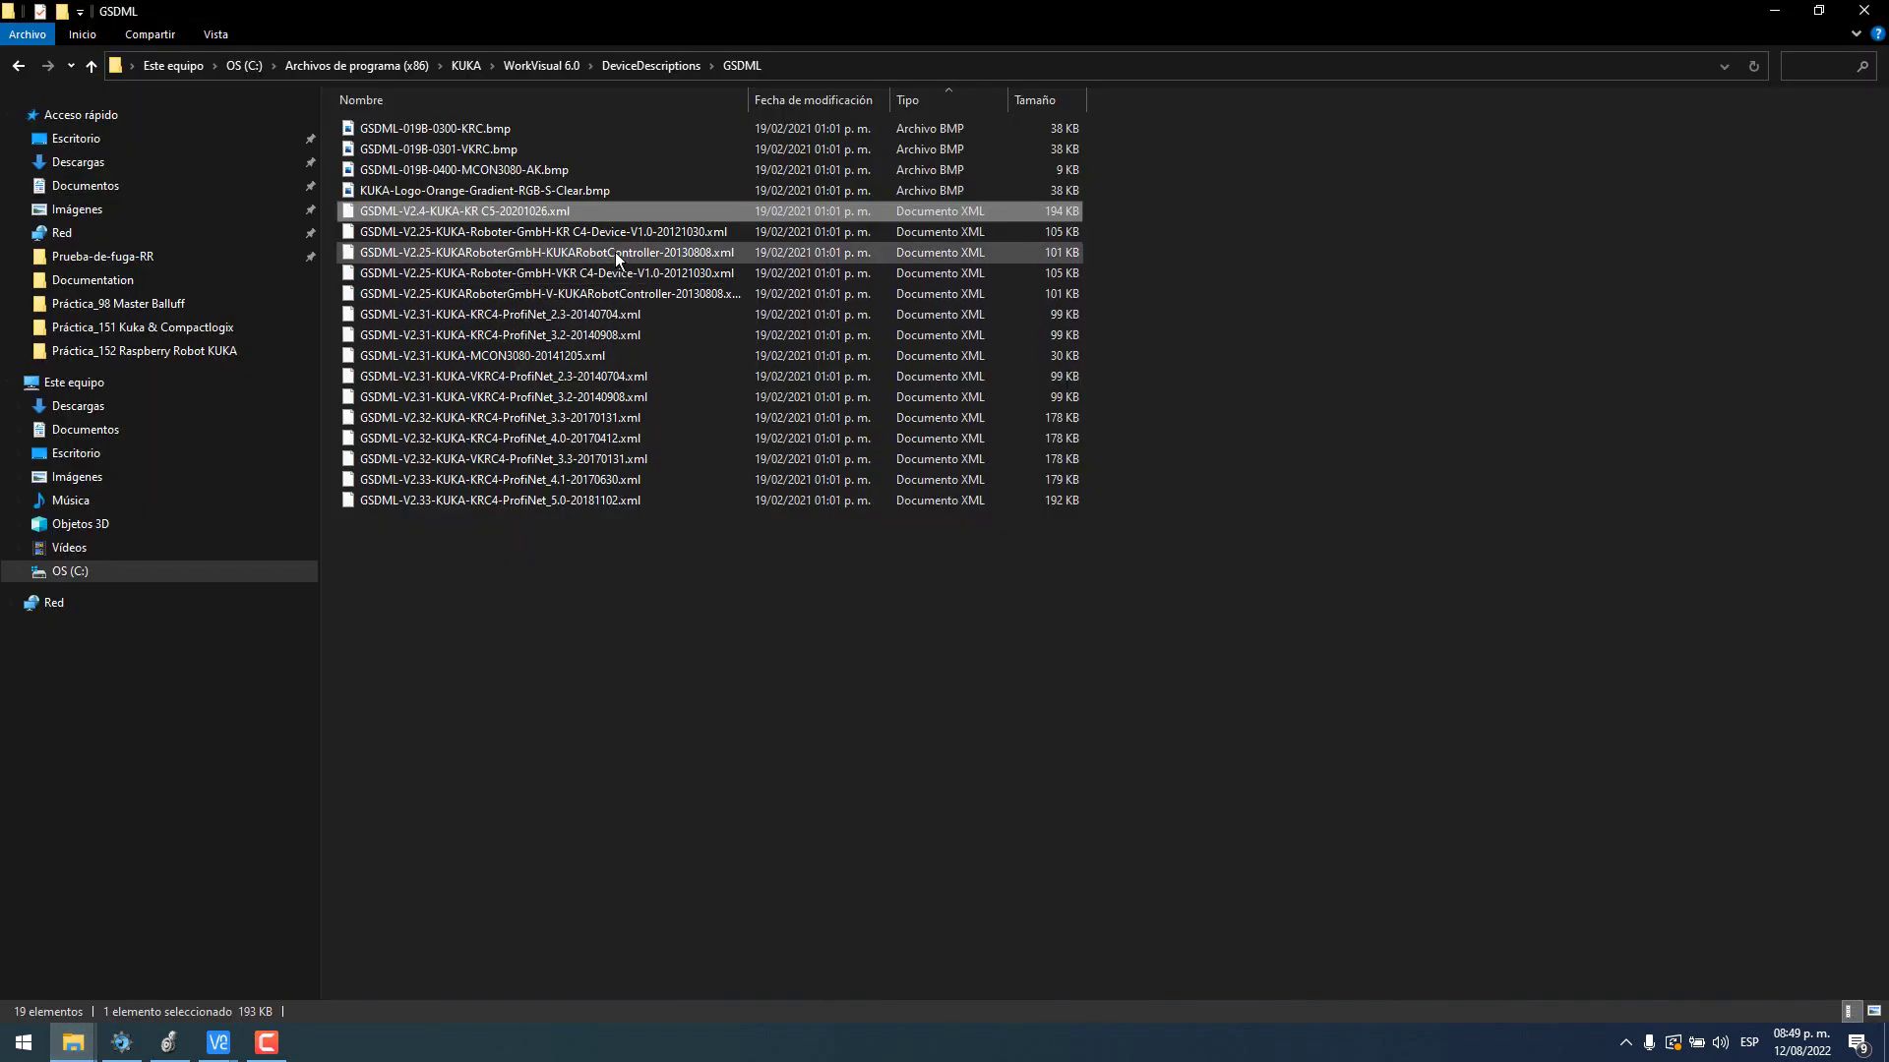
left_click(935, 75)
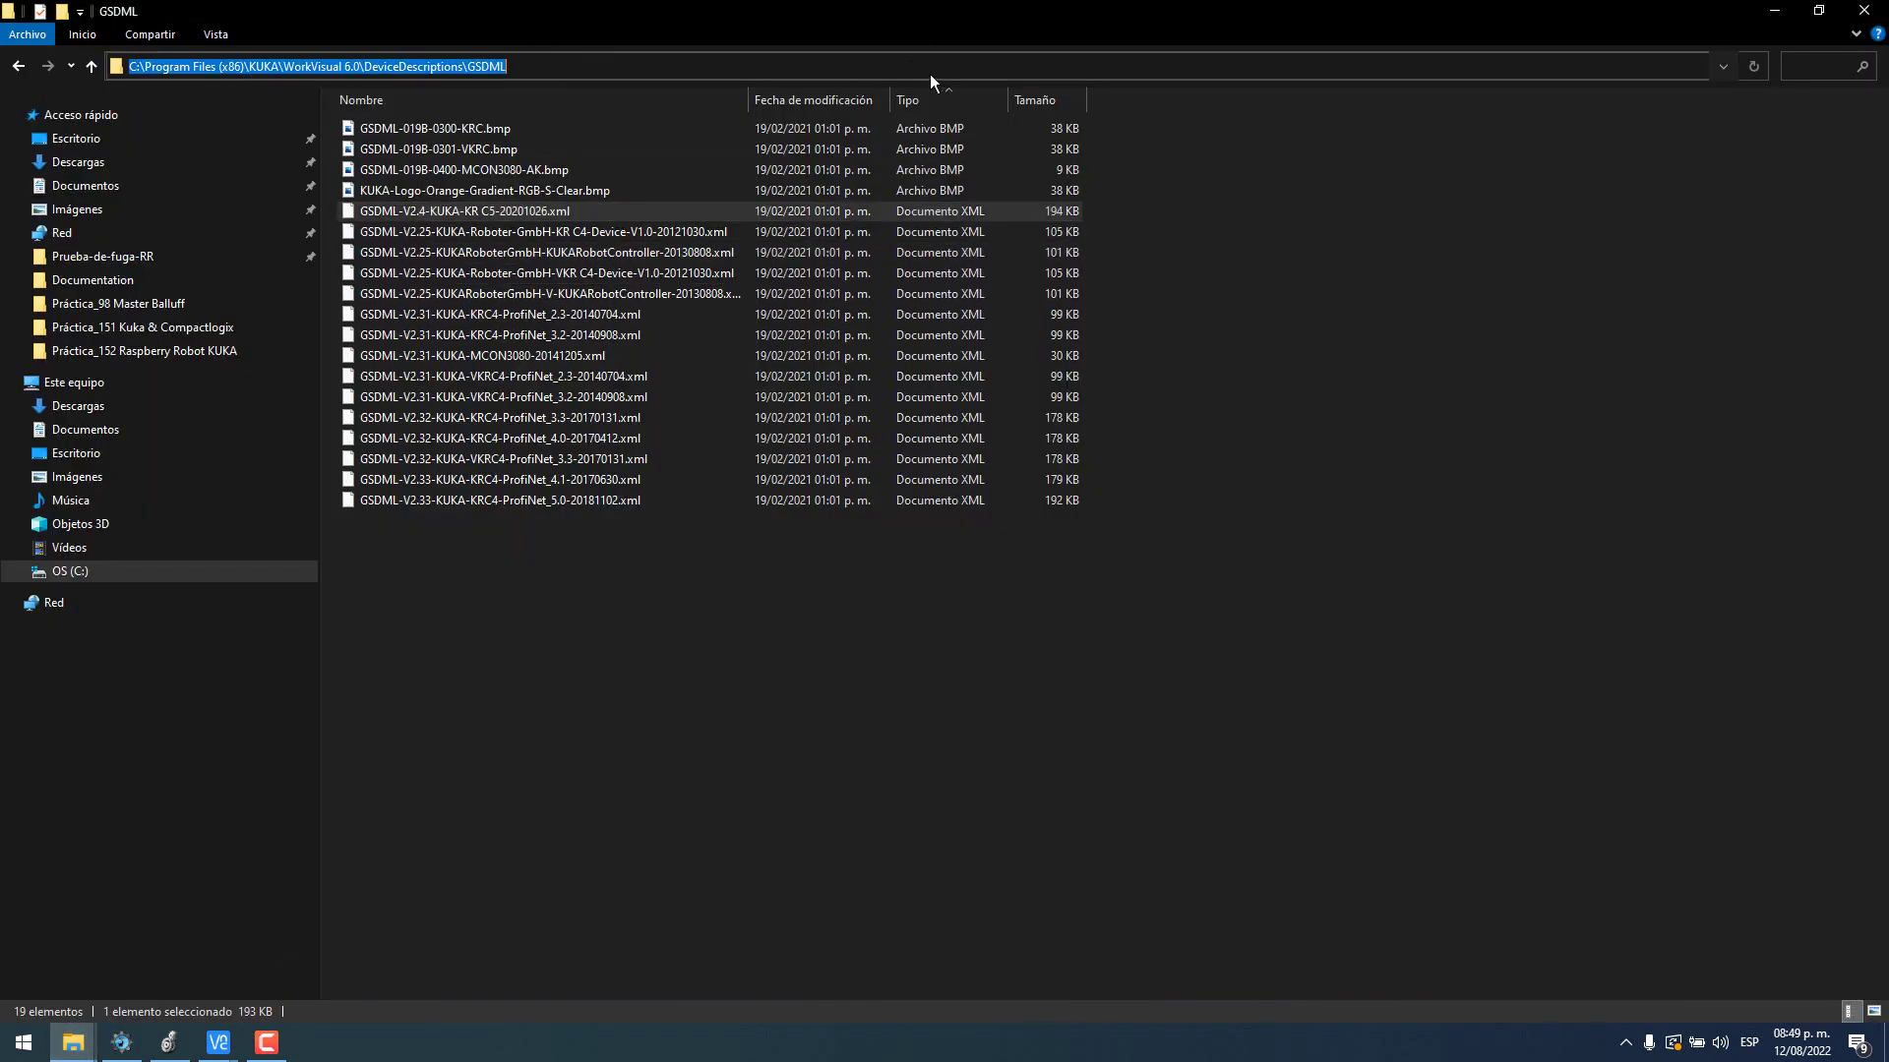
left_click(877, 68)
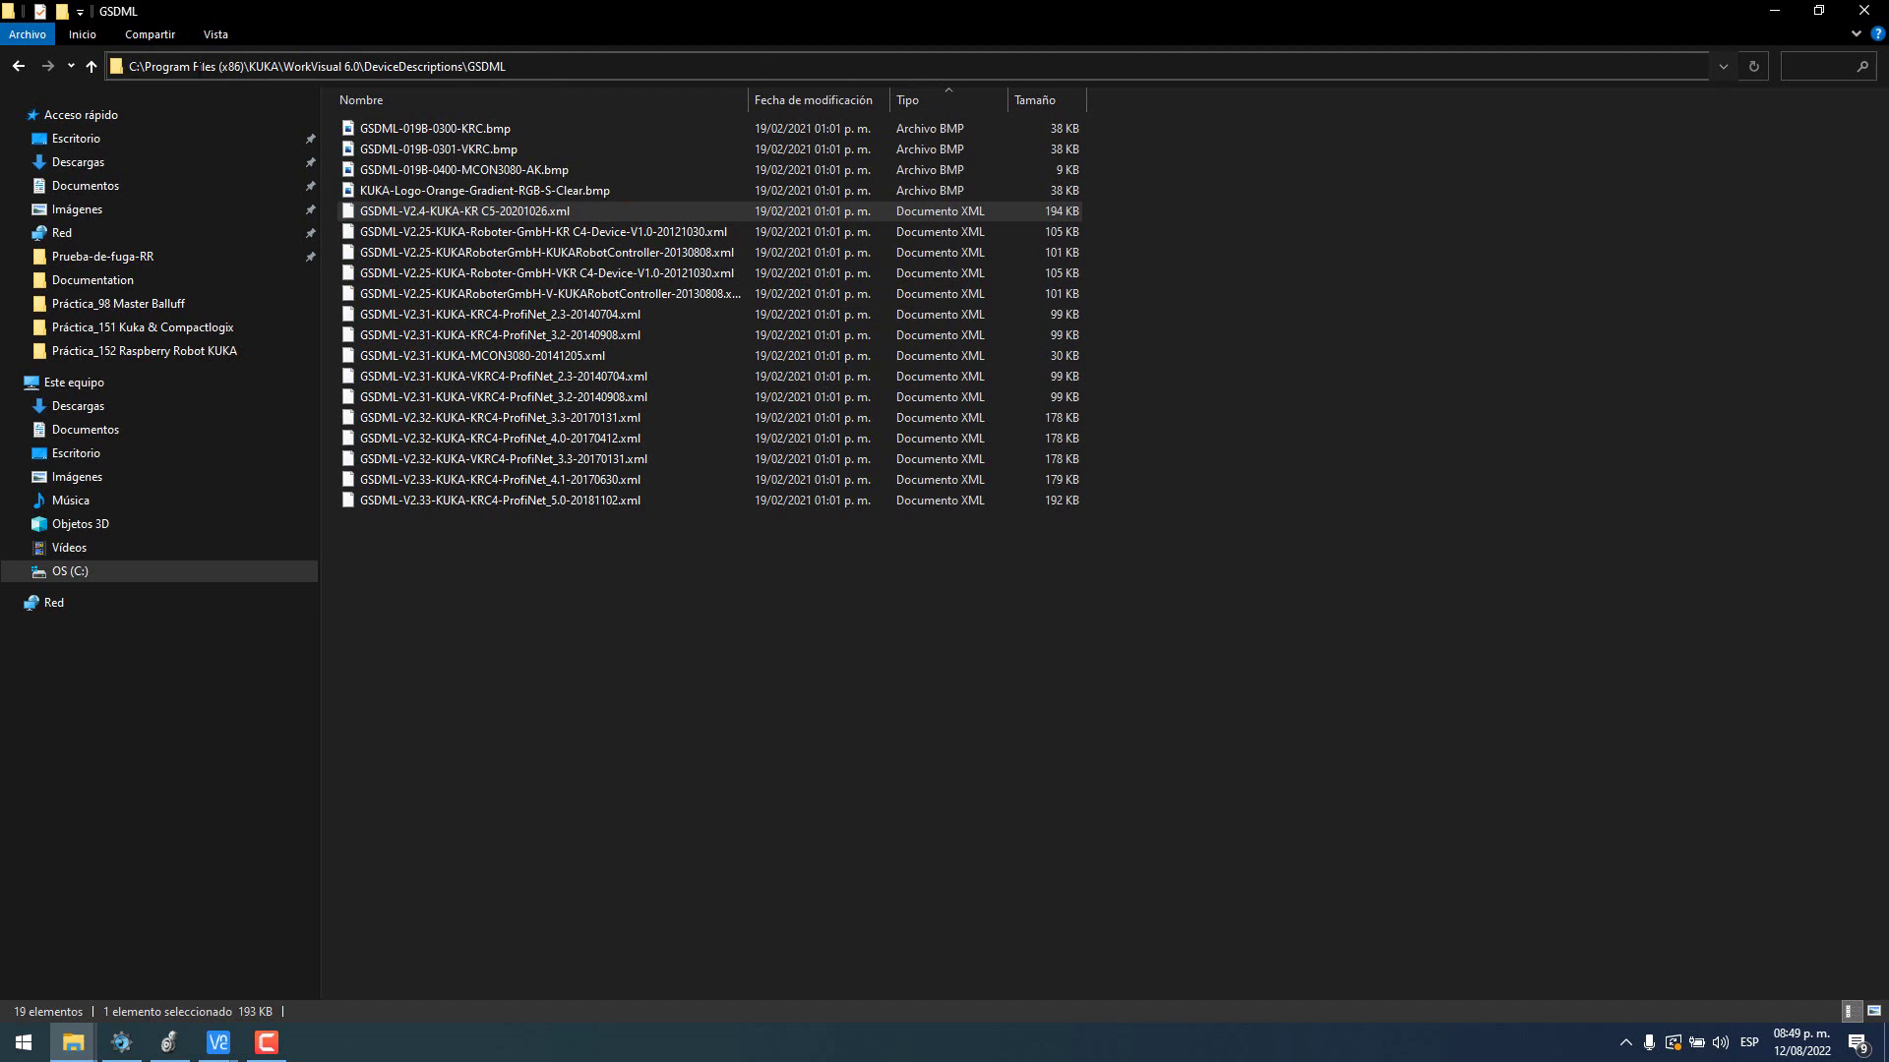
left_click(1774, 14)
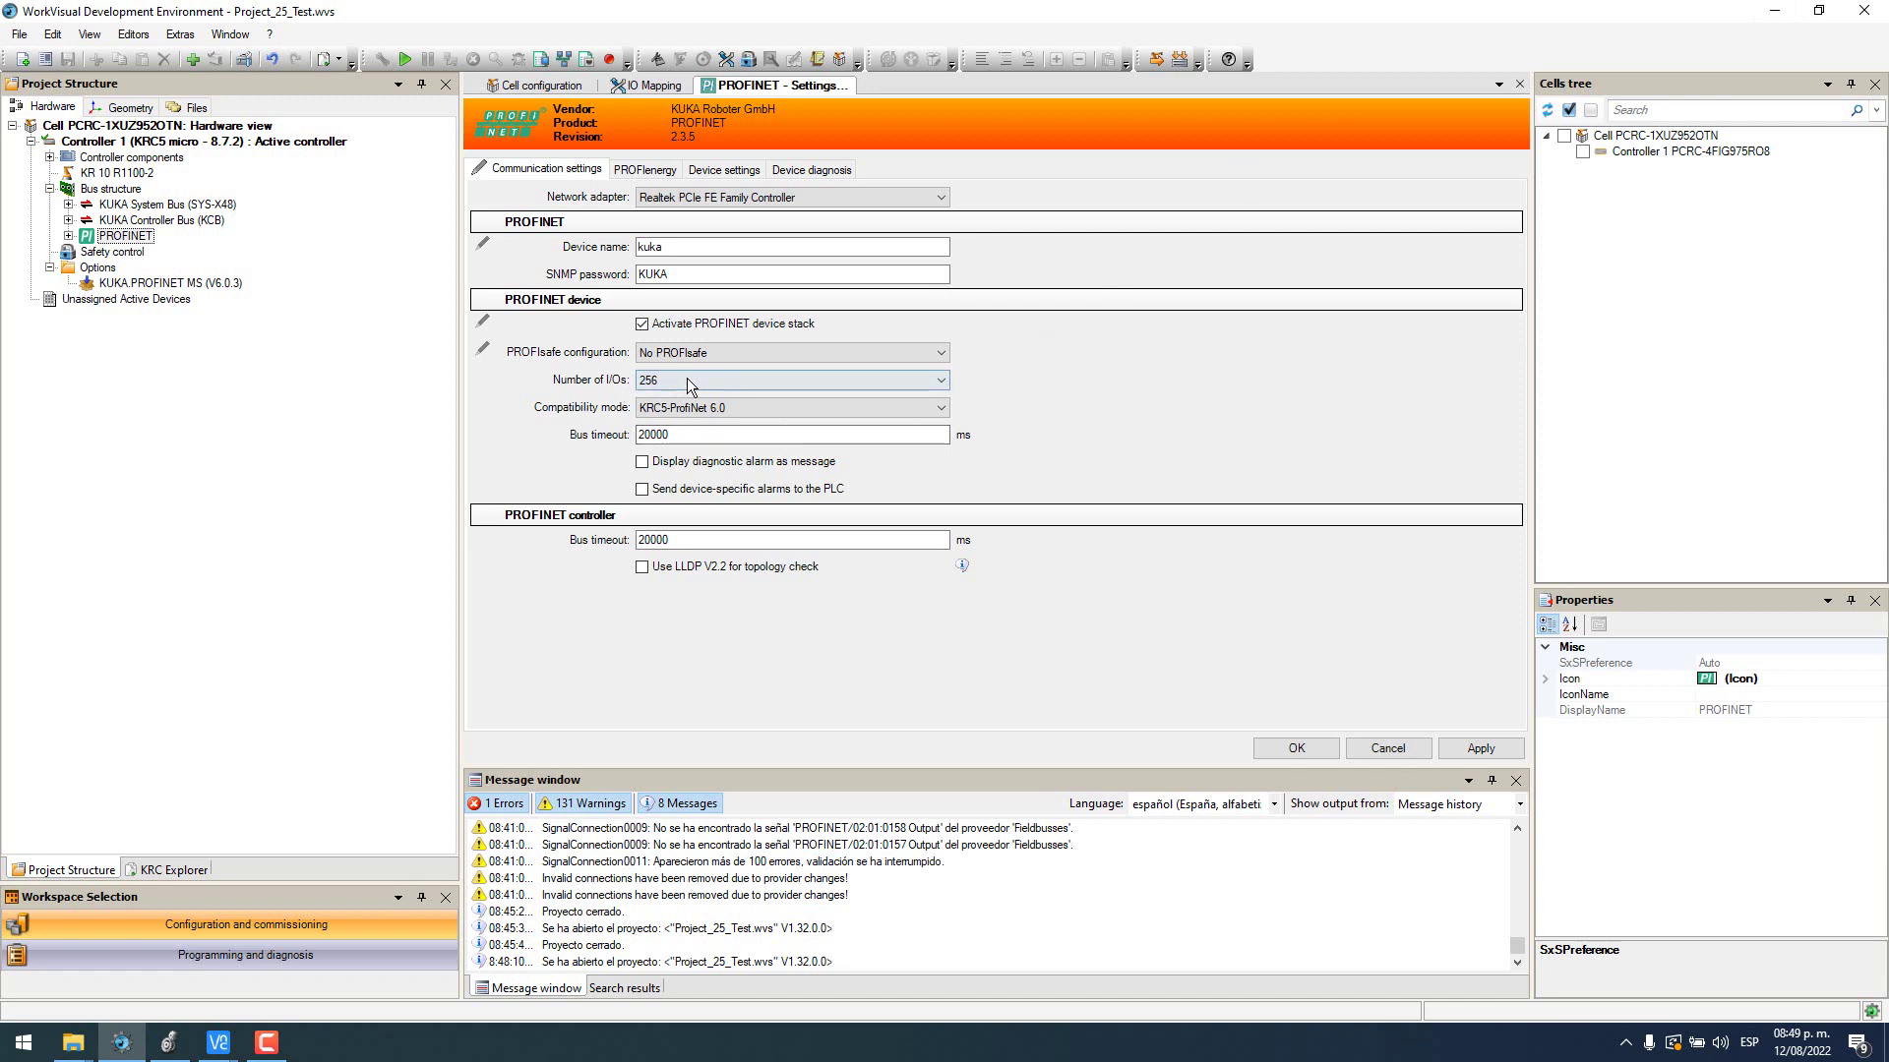
Step: Apply and close the PROFINET communication settings, returning to the IO mapping editor
left_click(1472, 749)
left_click(1297, 749)
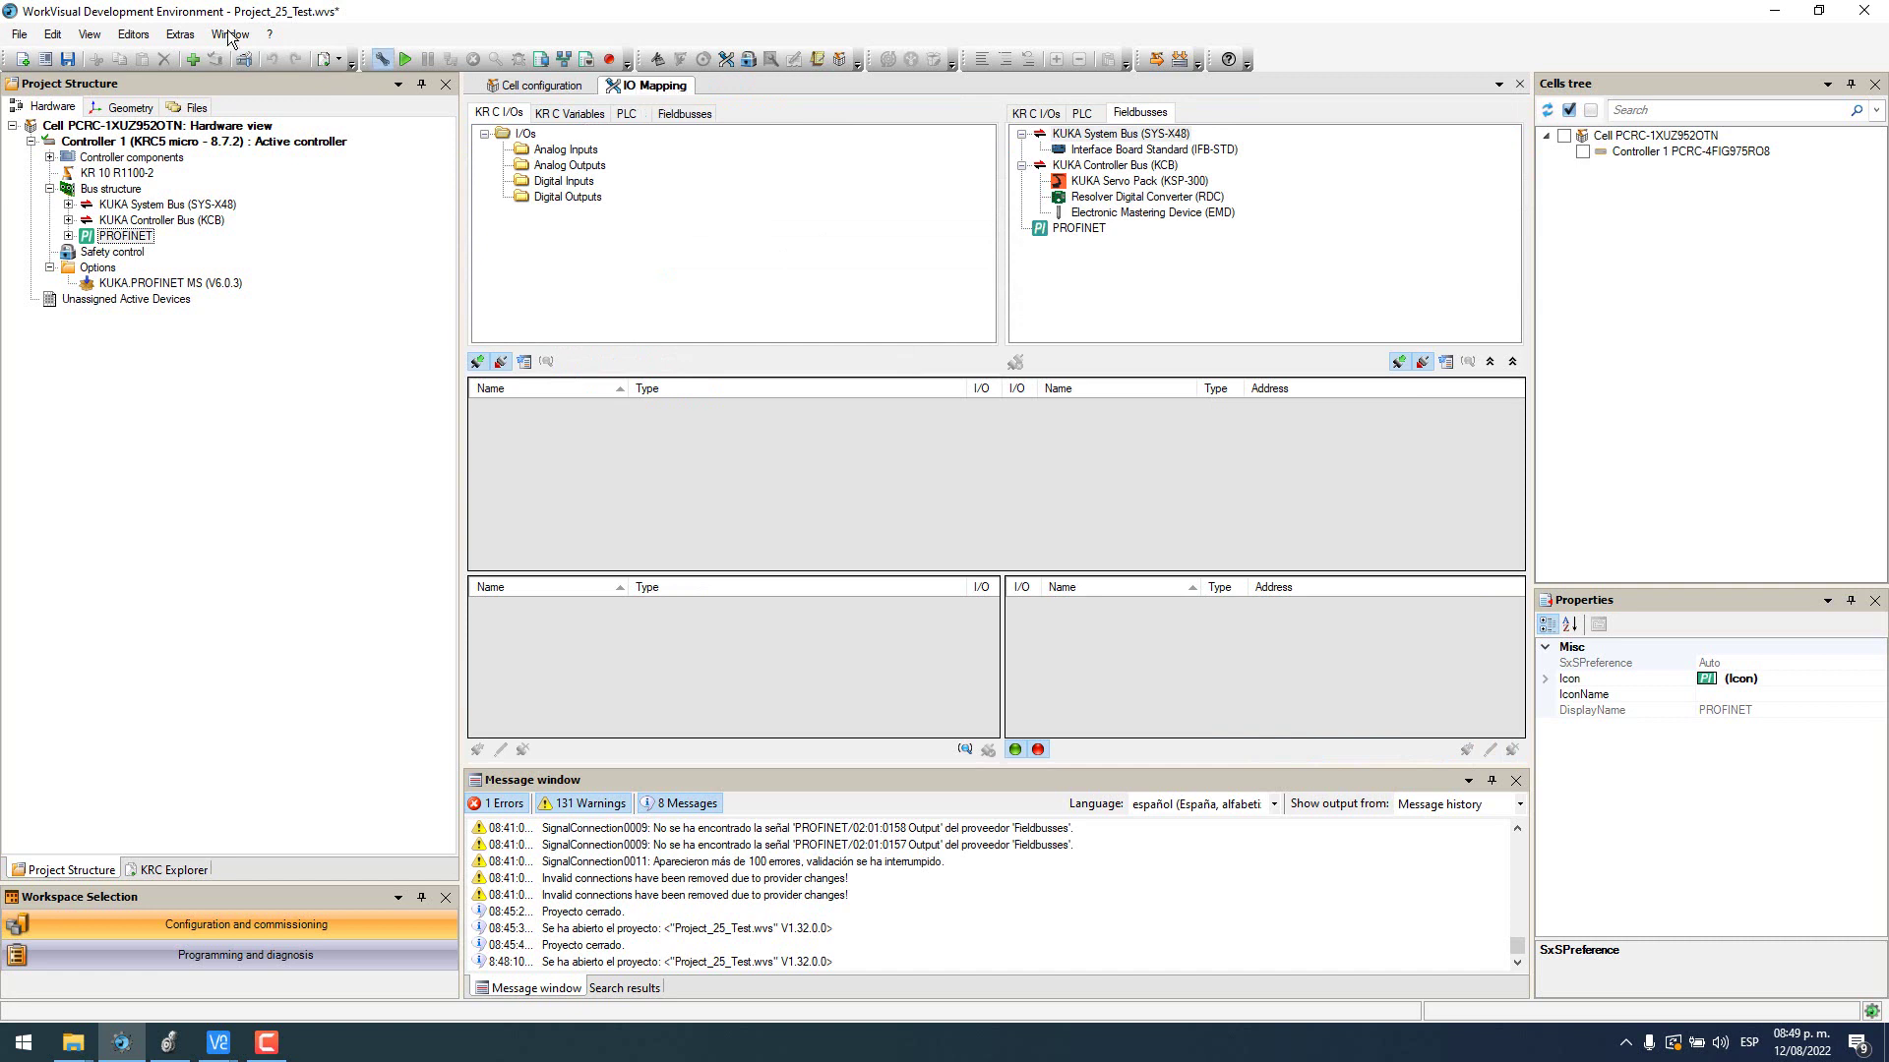
left_click(132, 33)
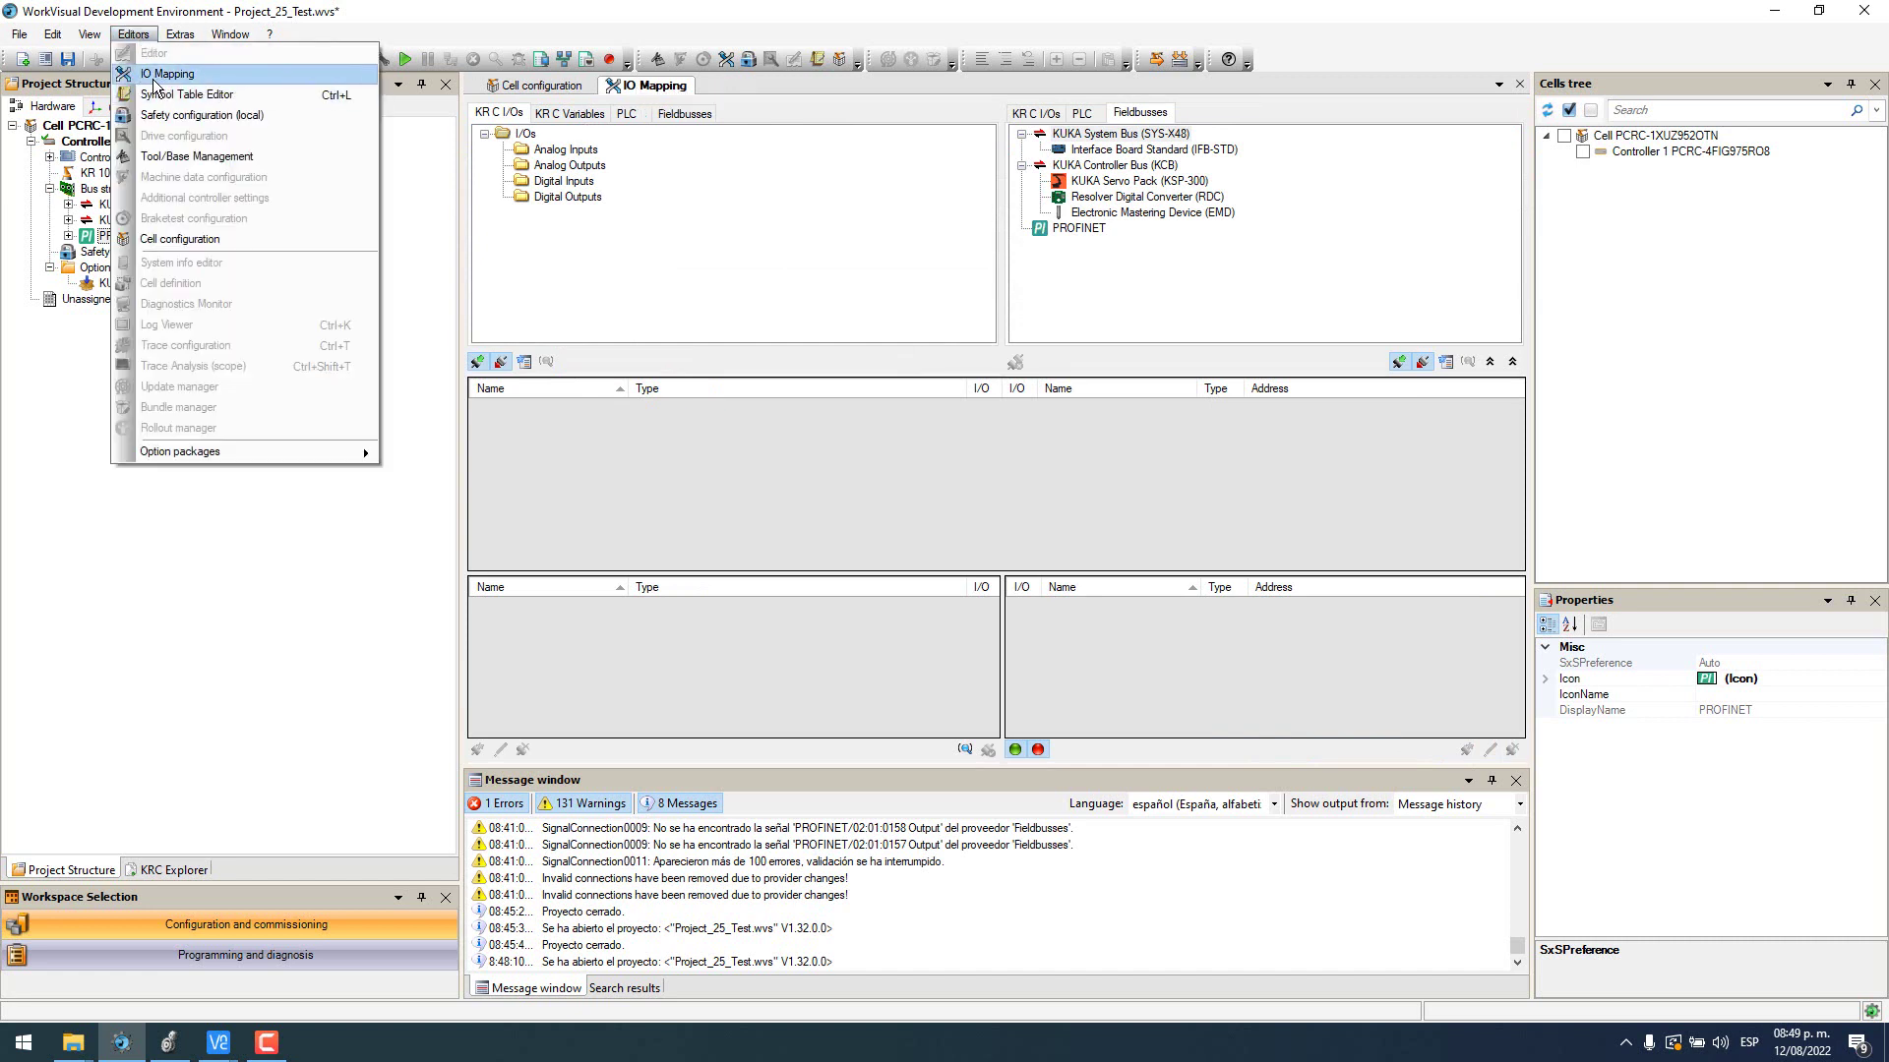
left_click(694, 221)
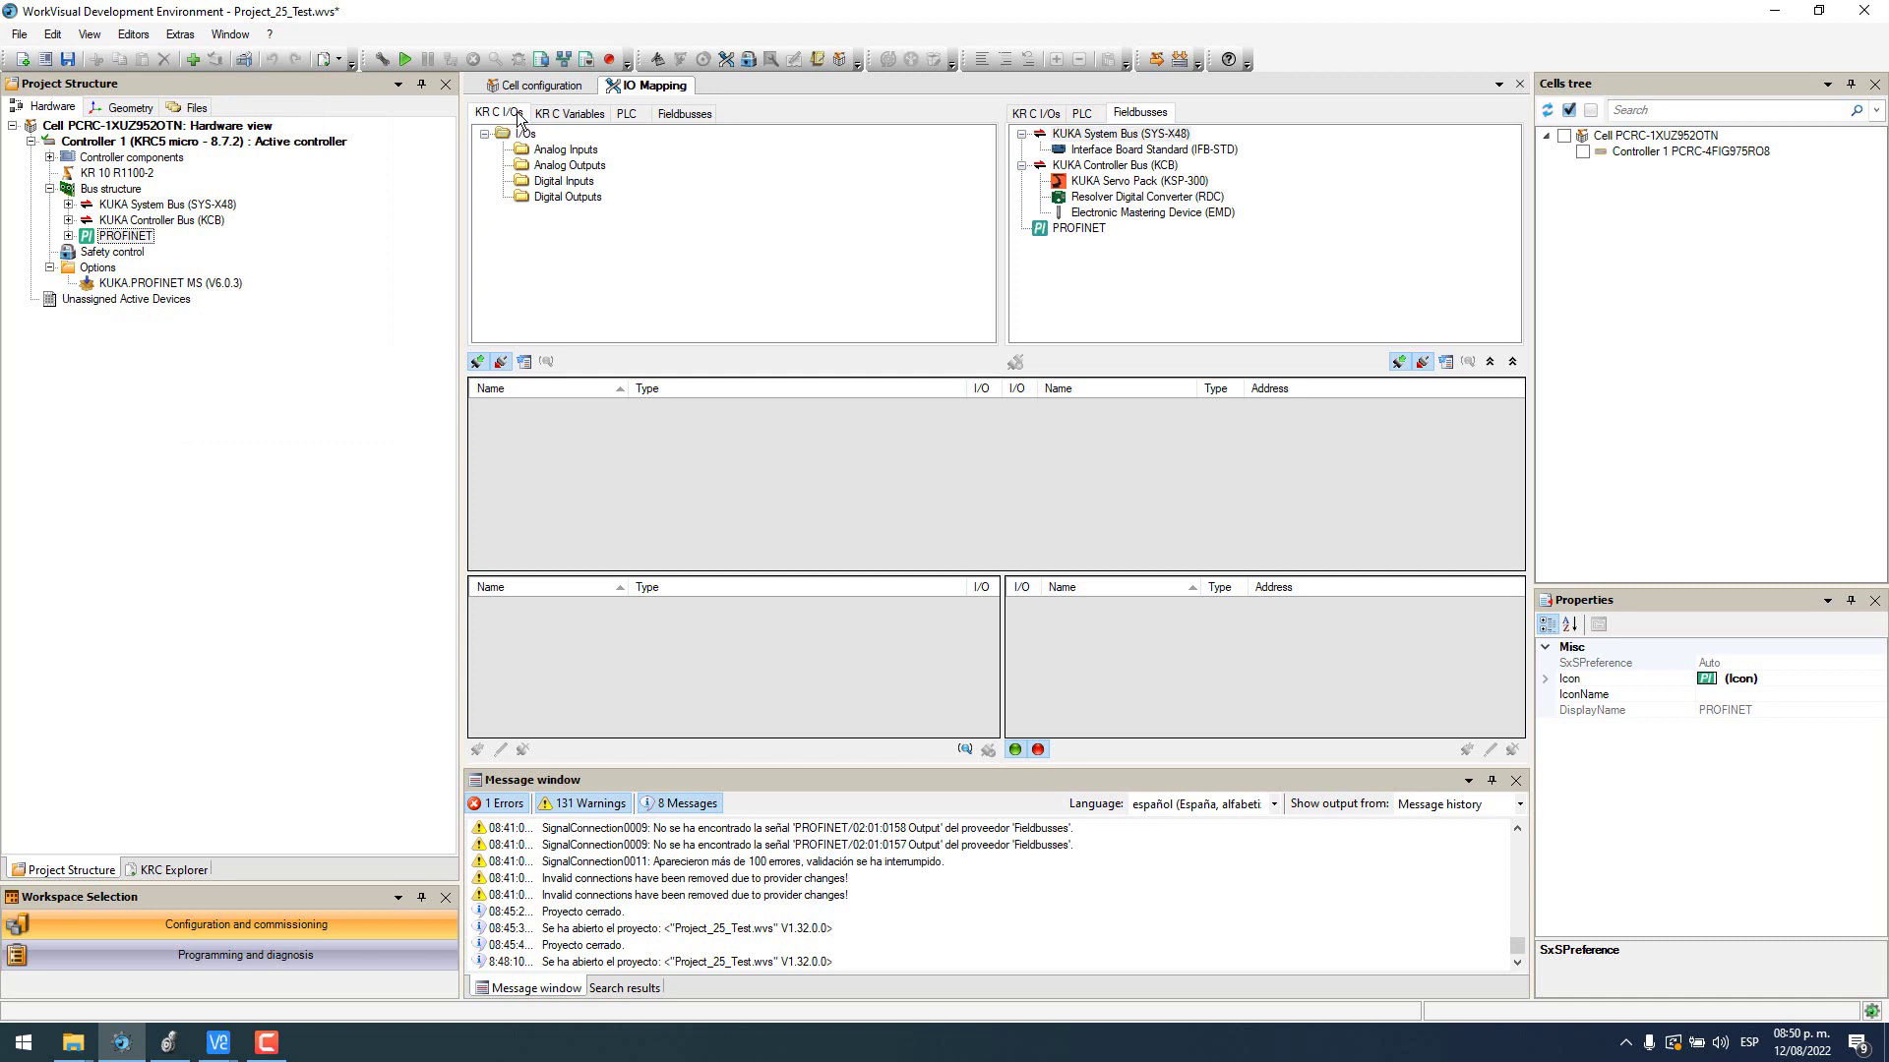
Step: List the controller's digital inputs against the PROFINET bus signals, filtering the PROFINET list to show only input signals
left_click(564, 181)
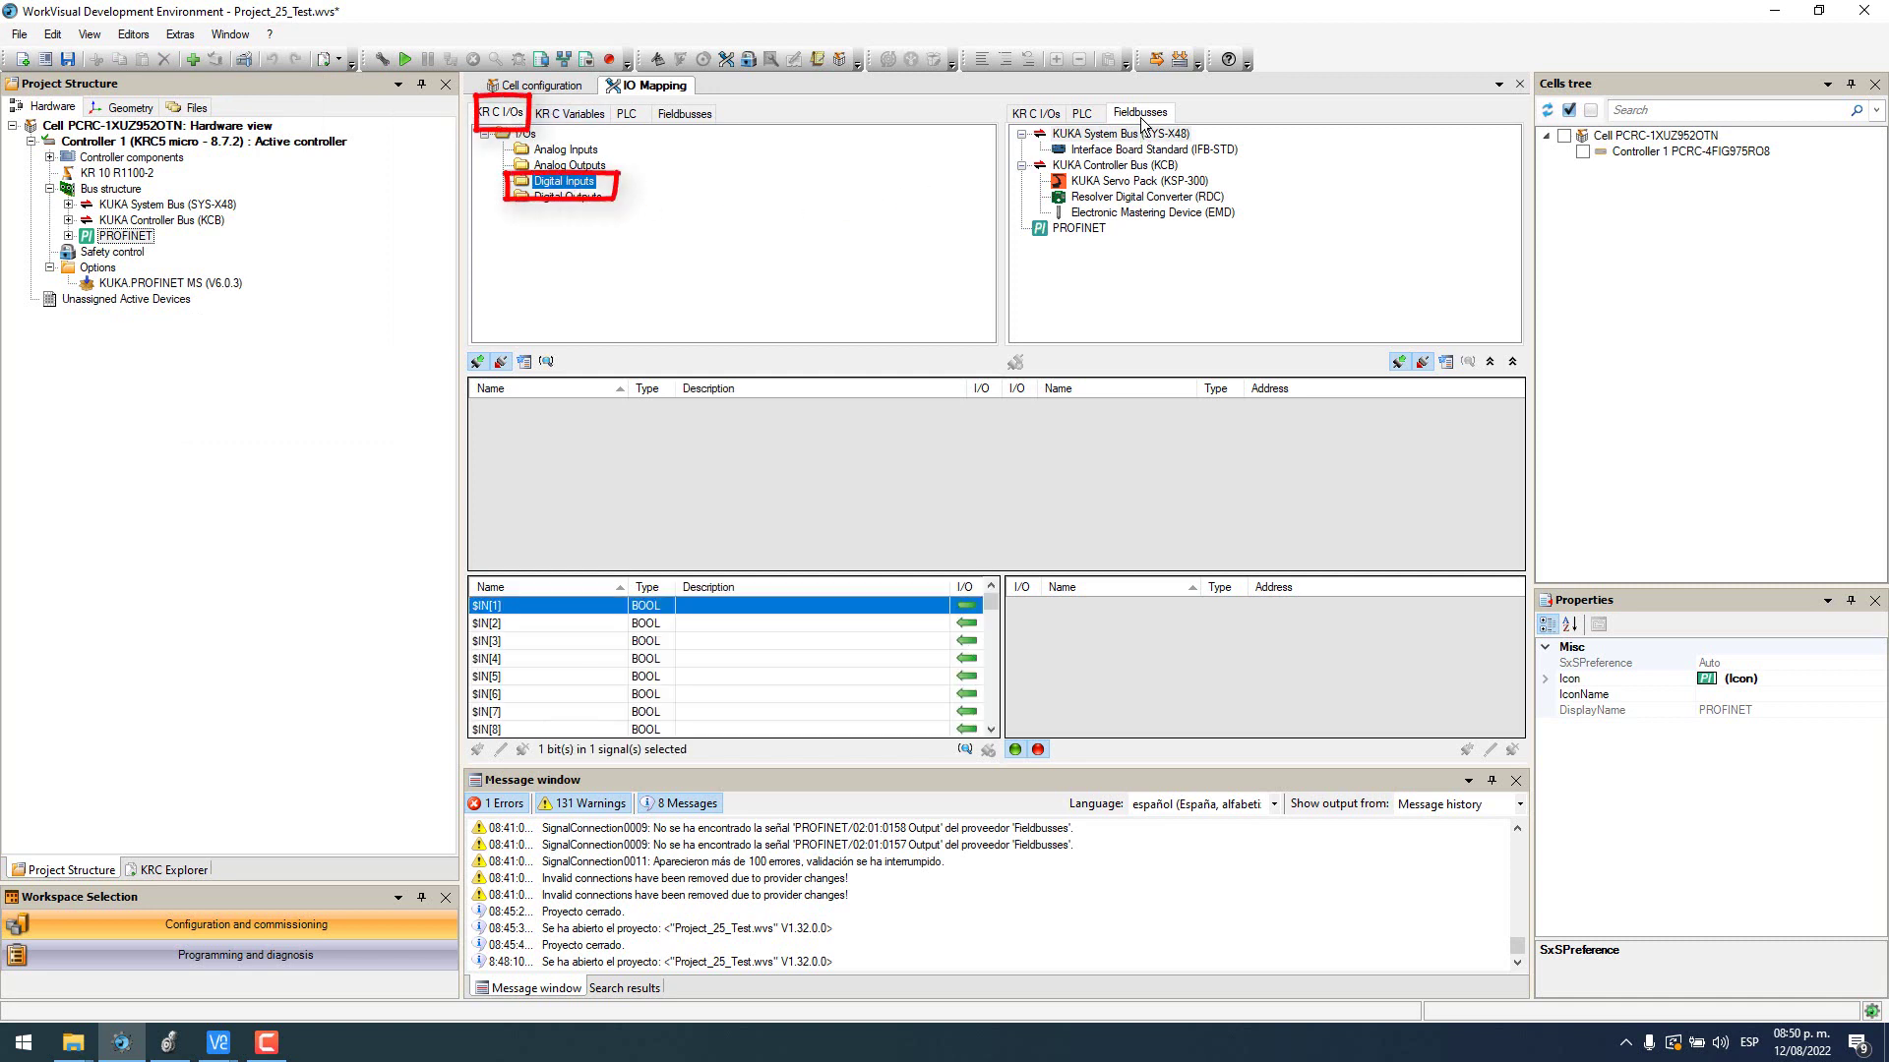
left_click(1079, 230)
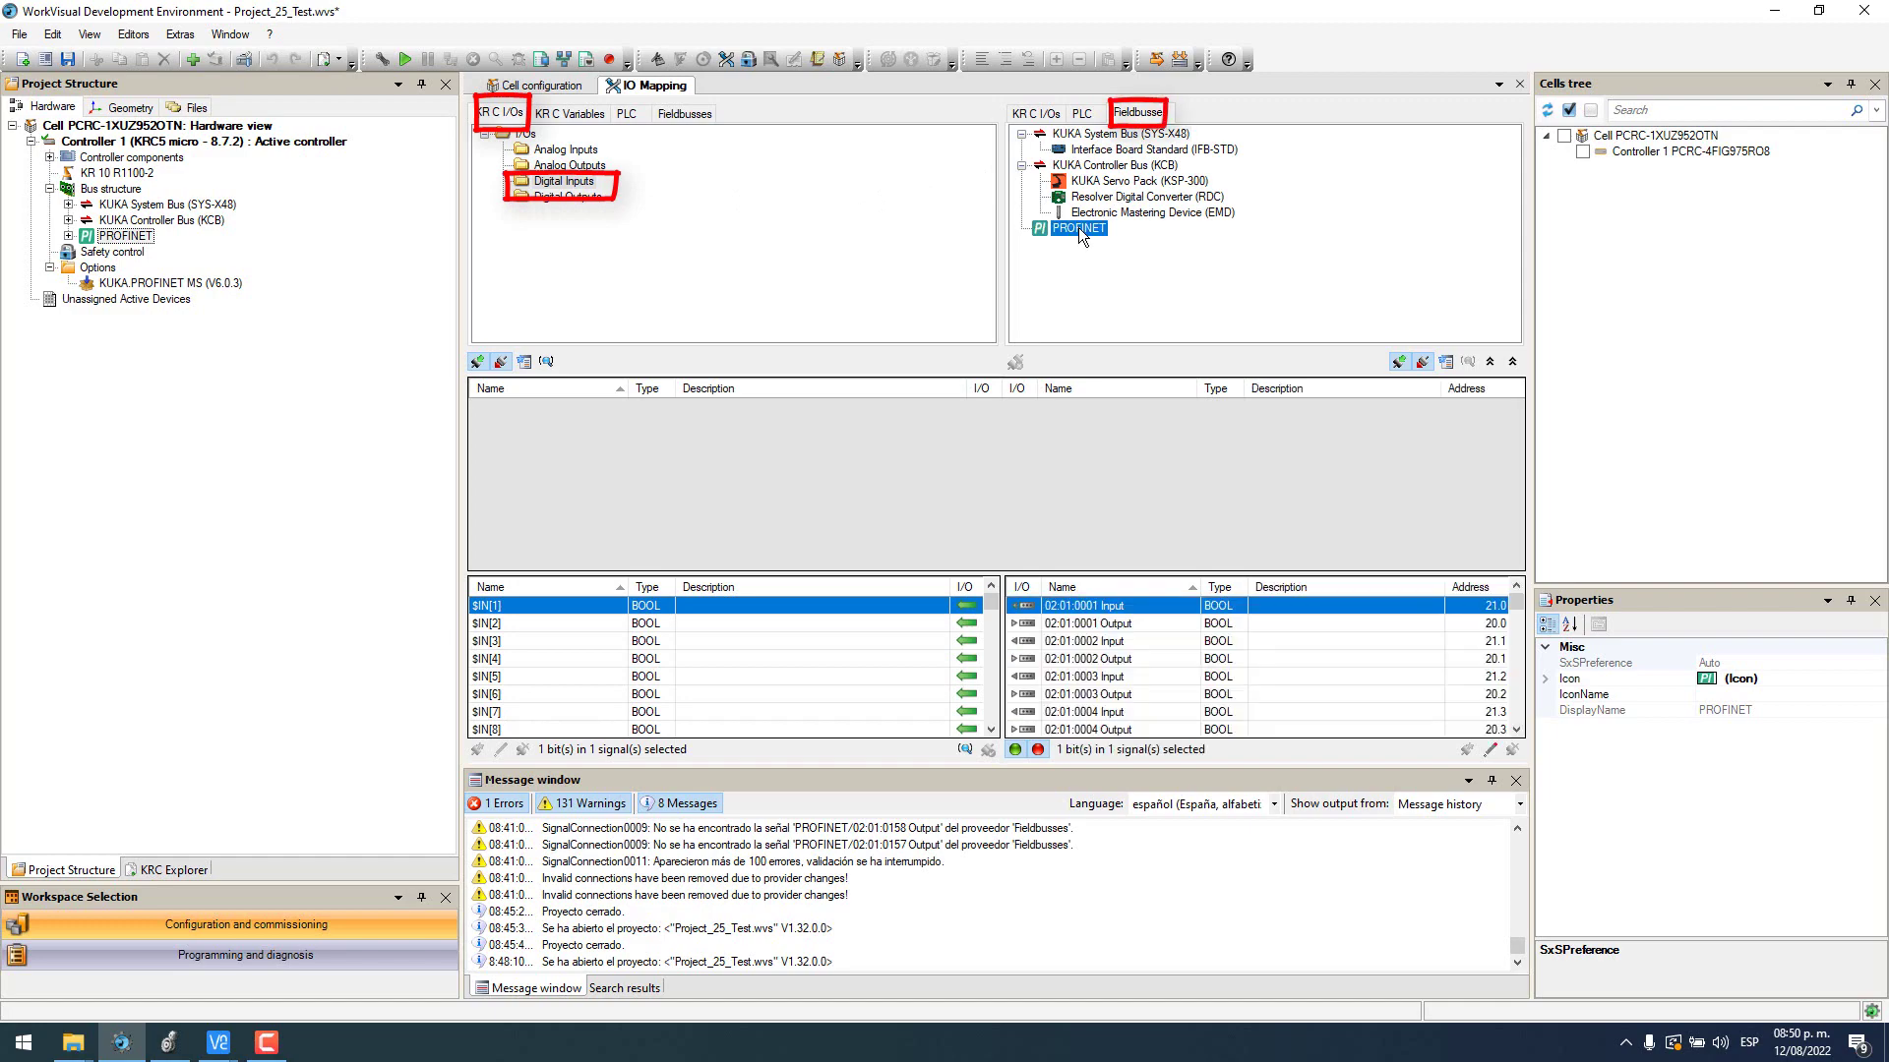
left_click(1406, 365)
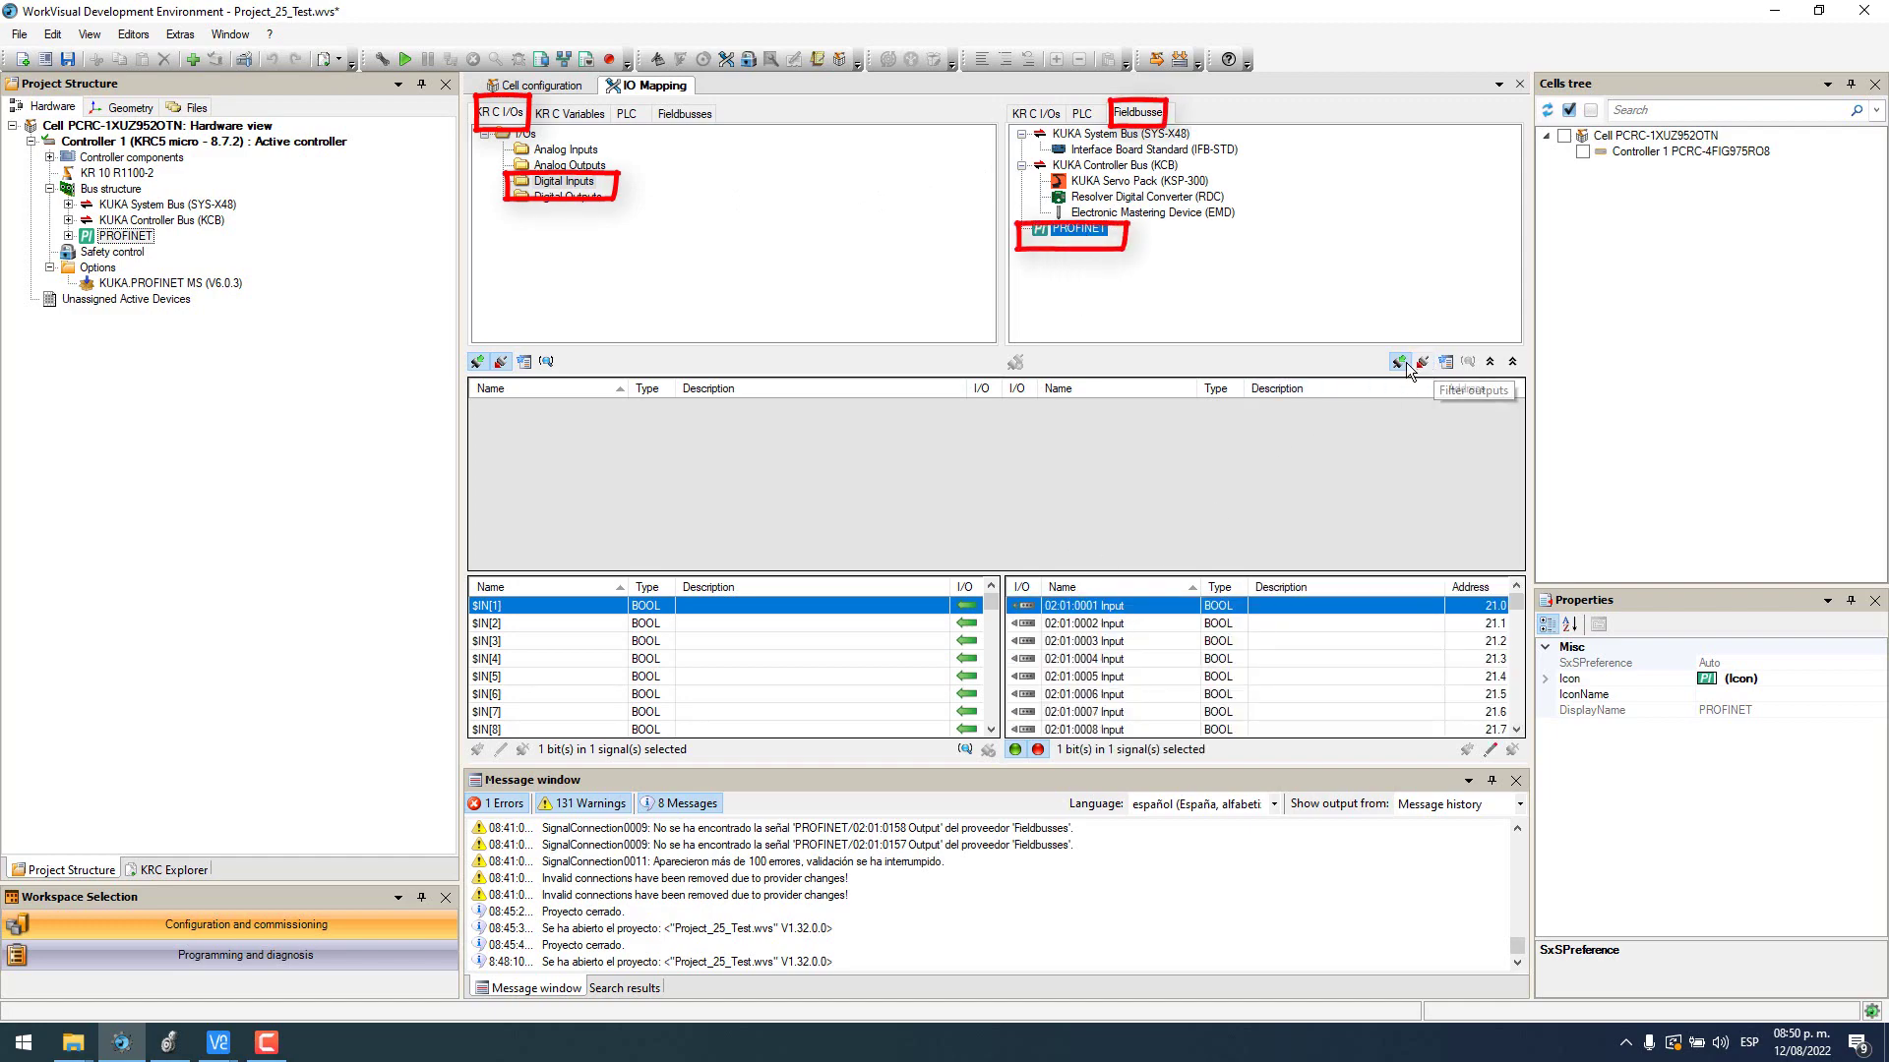
left_click(1401, 363)
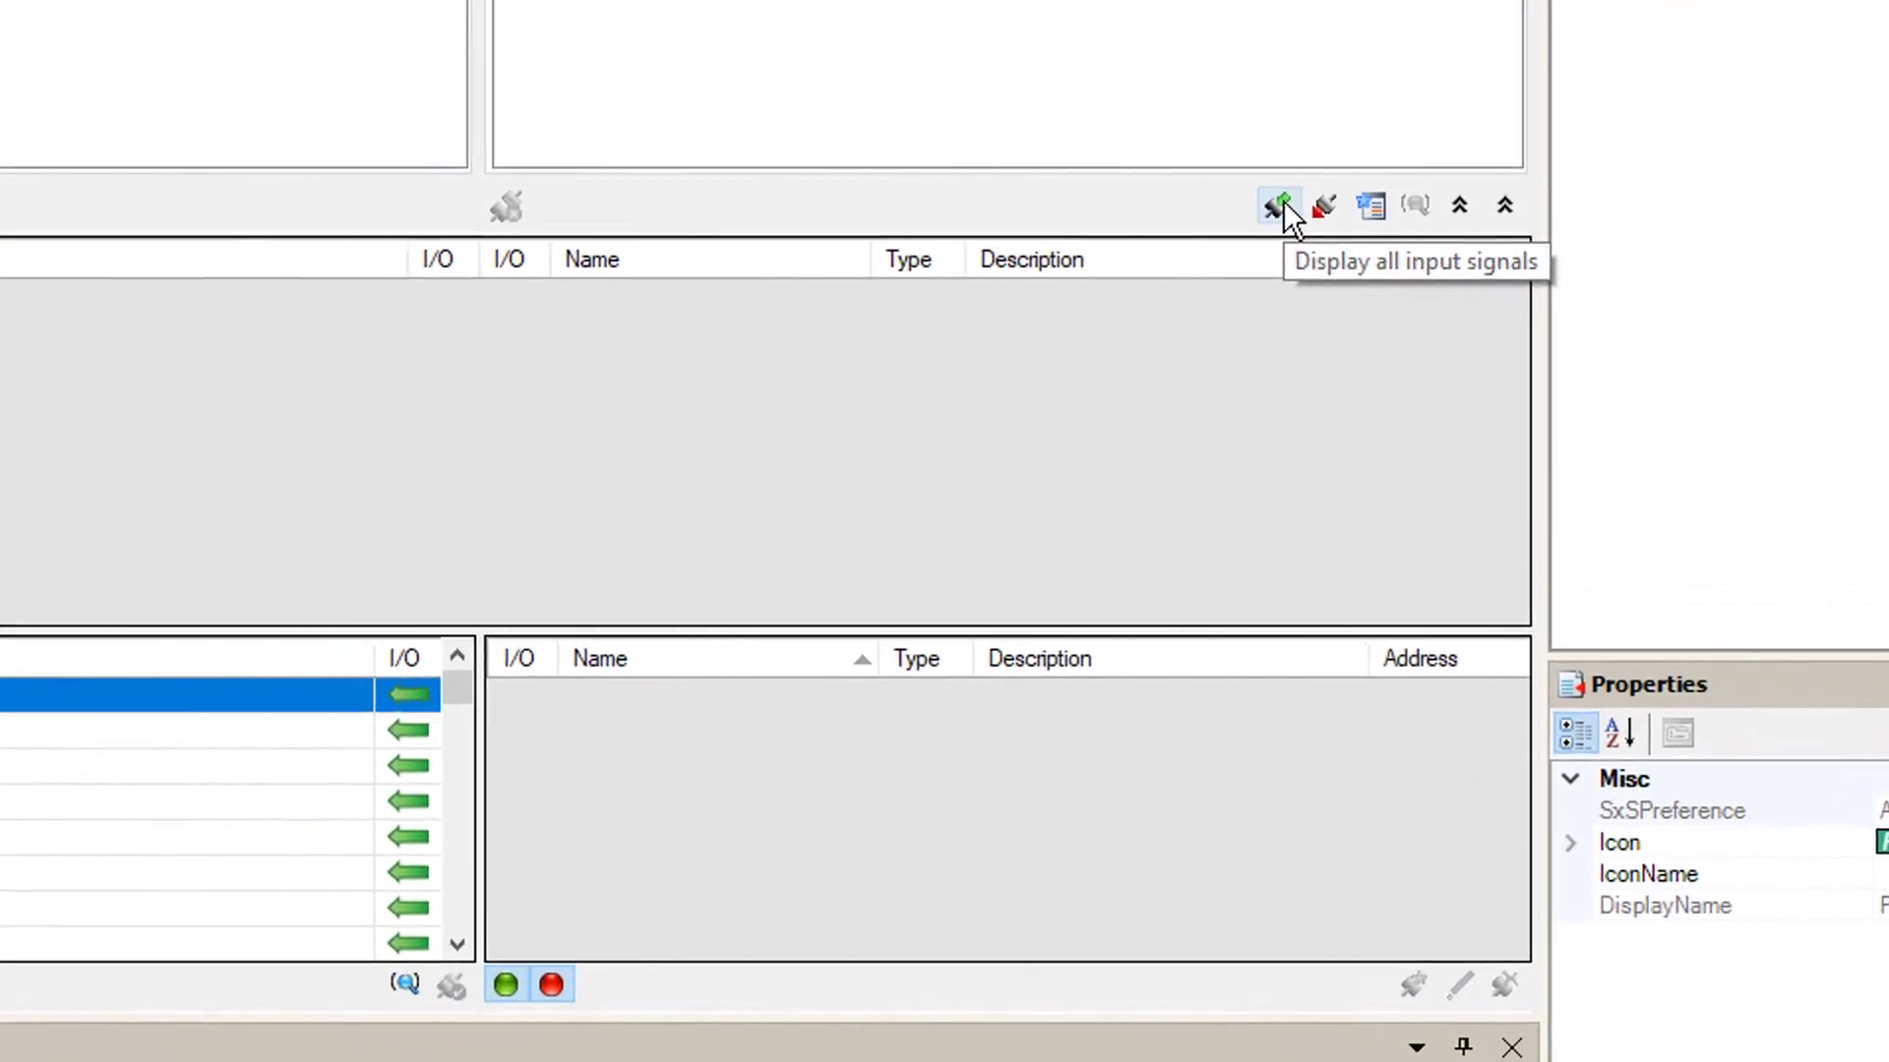
left_click(1283, 201)
left_click(1280, 198)
left_click(1308, 207)
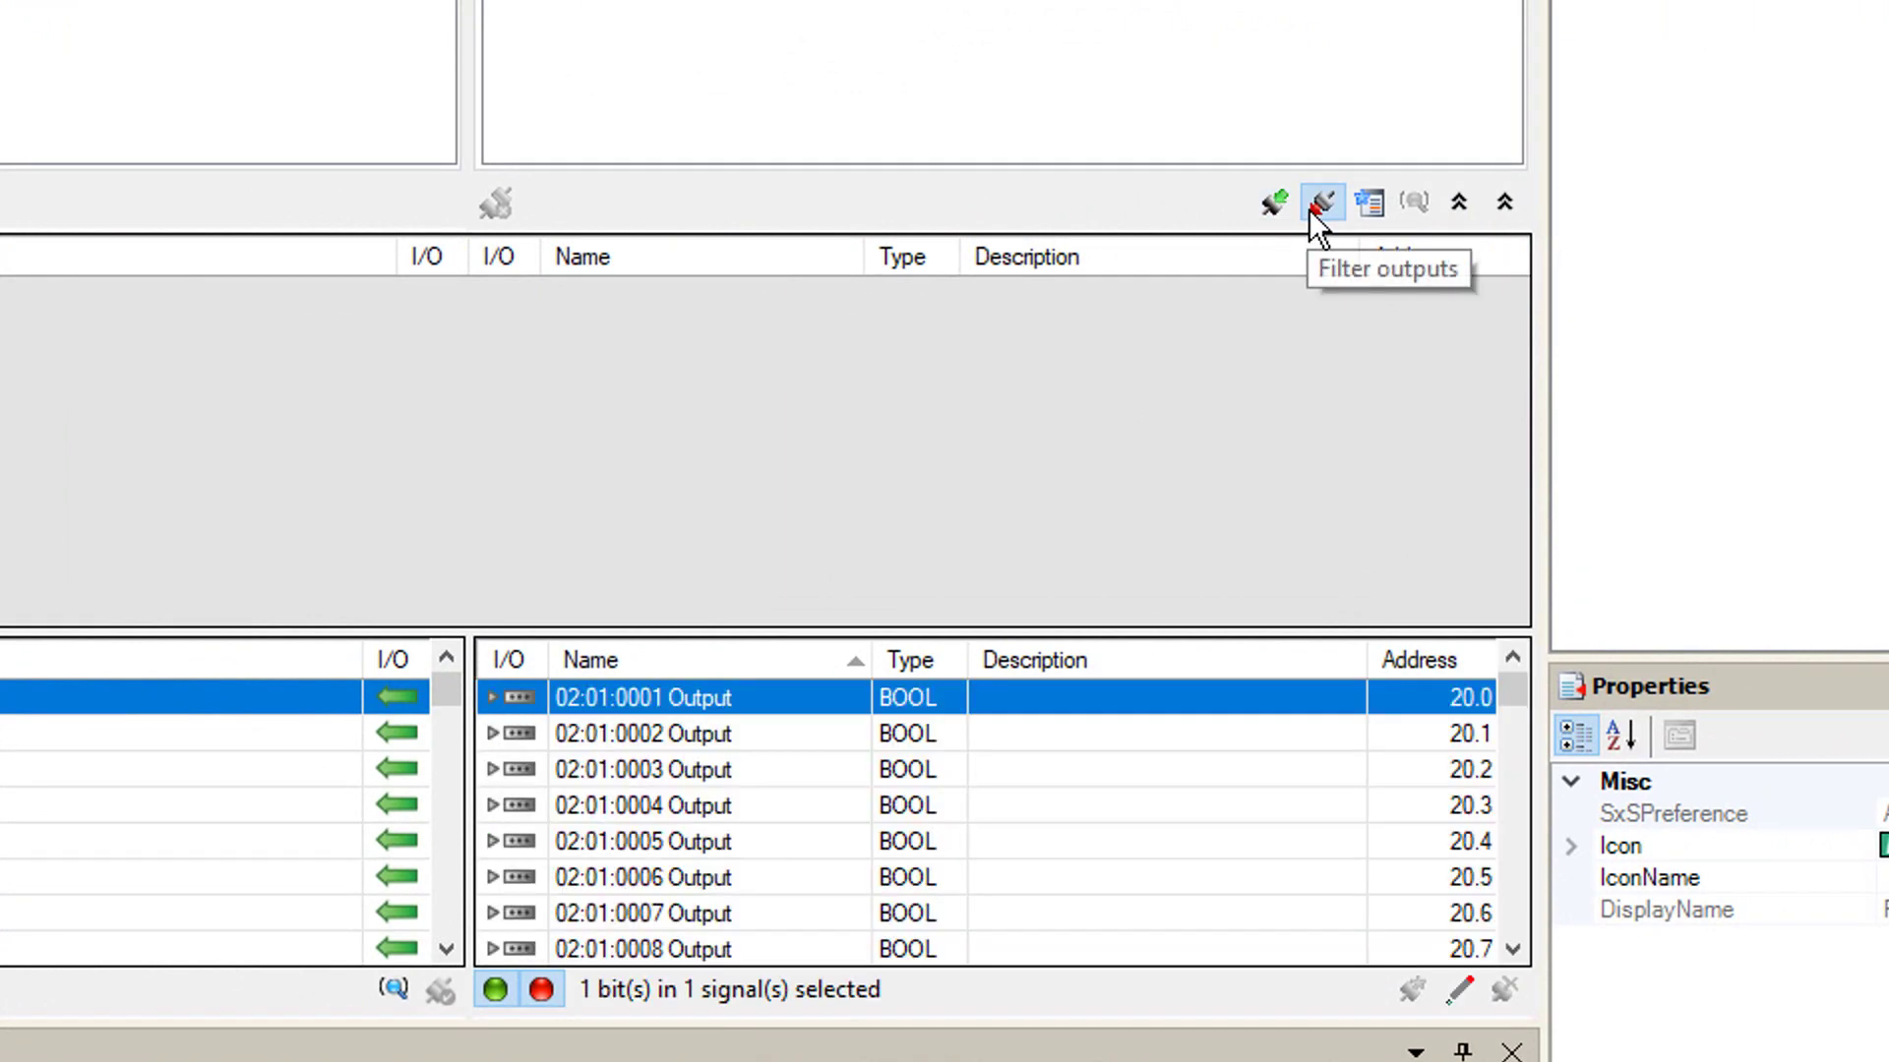
left_click(1309, 208)
left_click(1279, 211)
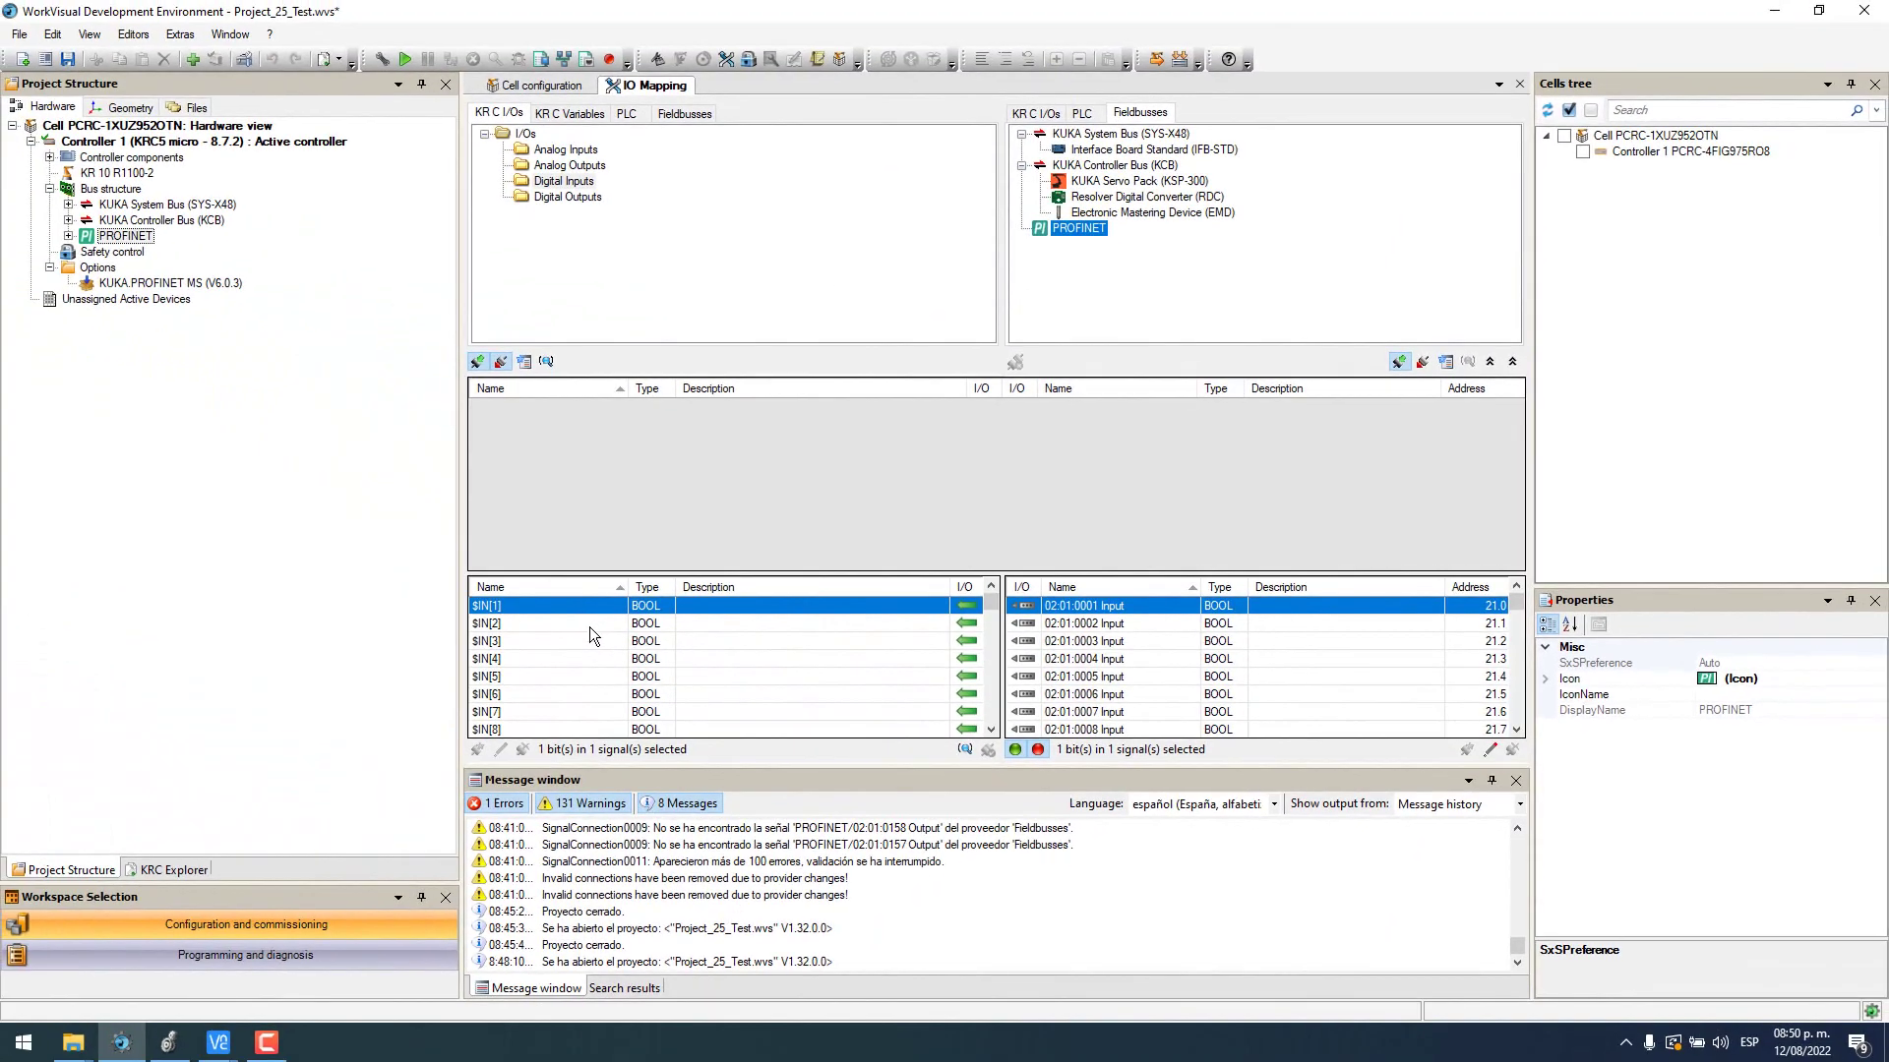
Step: Select $IN[101] in the list of controller digital inputs as the starting signal for the mapping
scroll(98, 718, "down", 3)
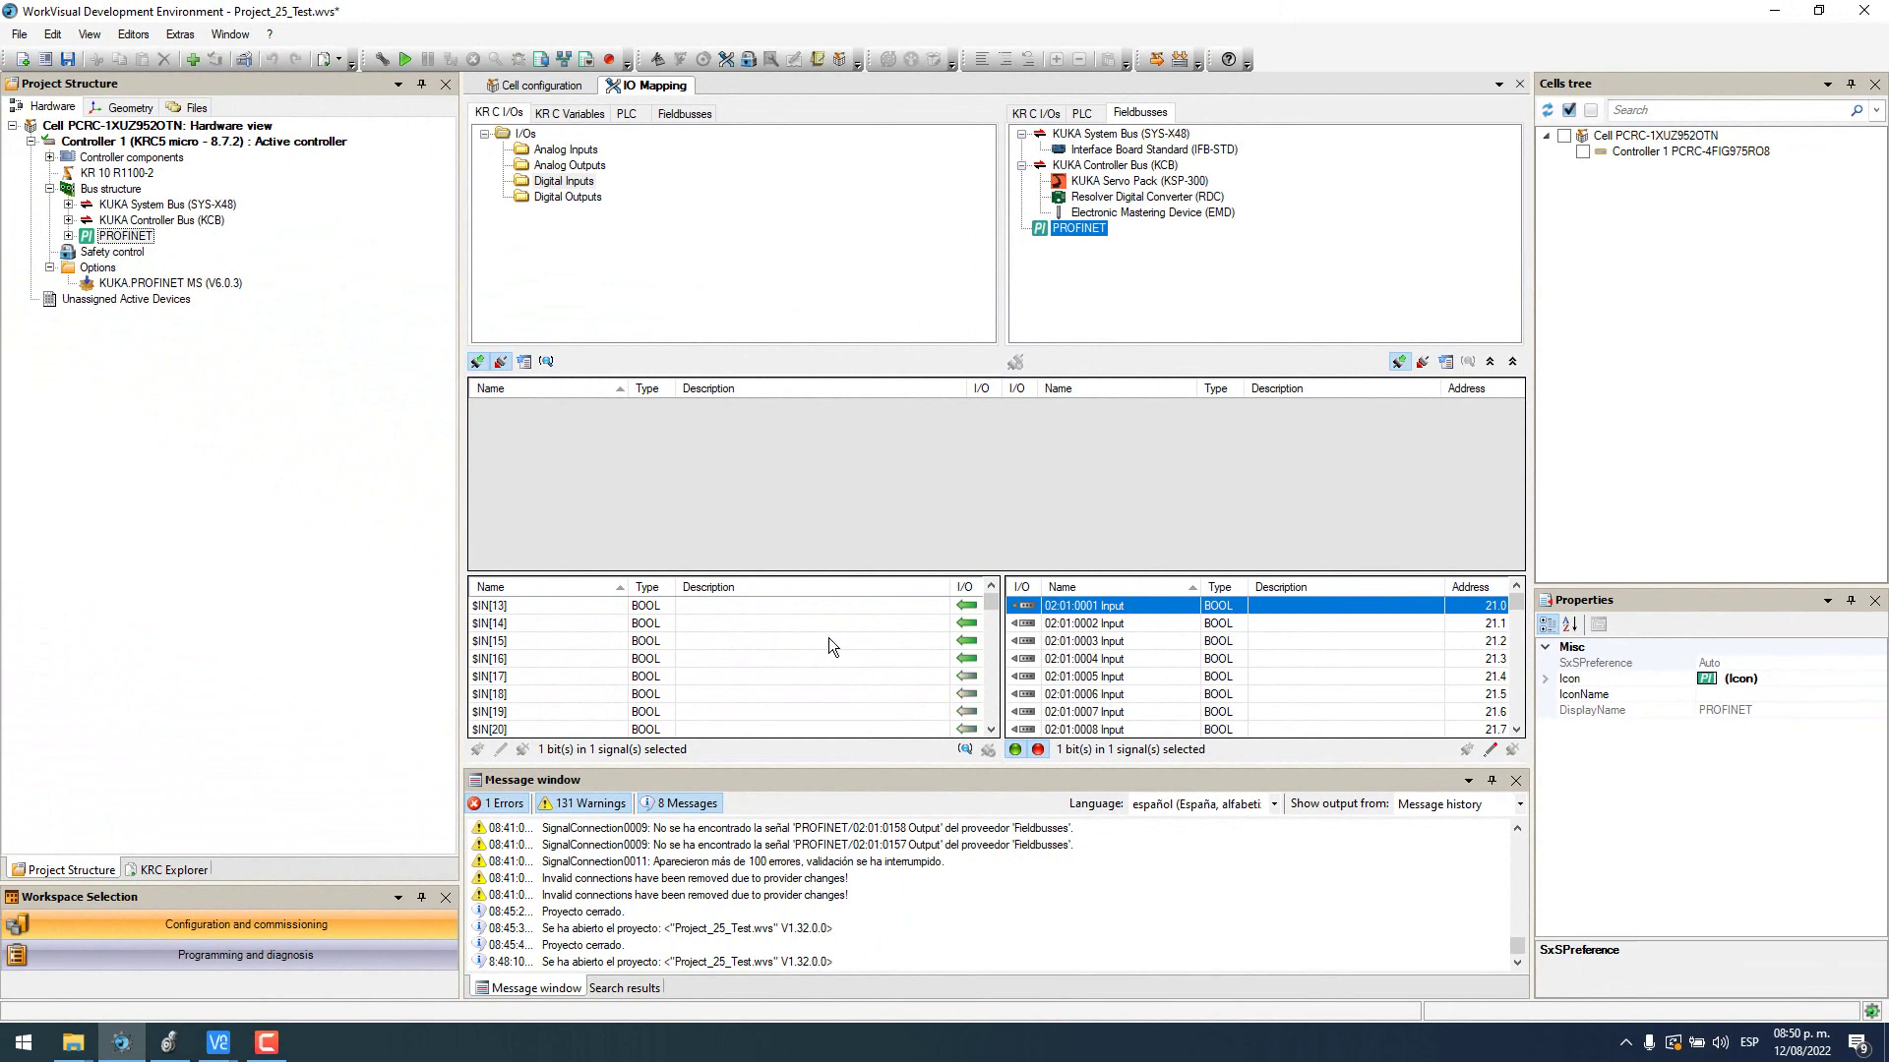
scroll(810, 626, "down", 17)
scroll(811, 625, "down", 13)
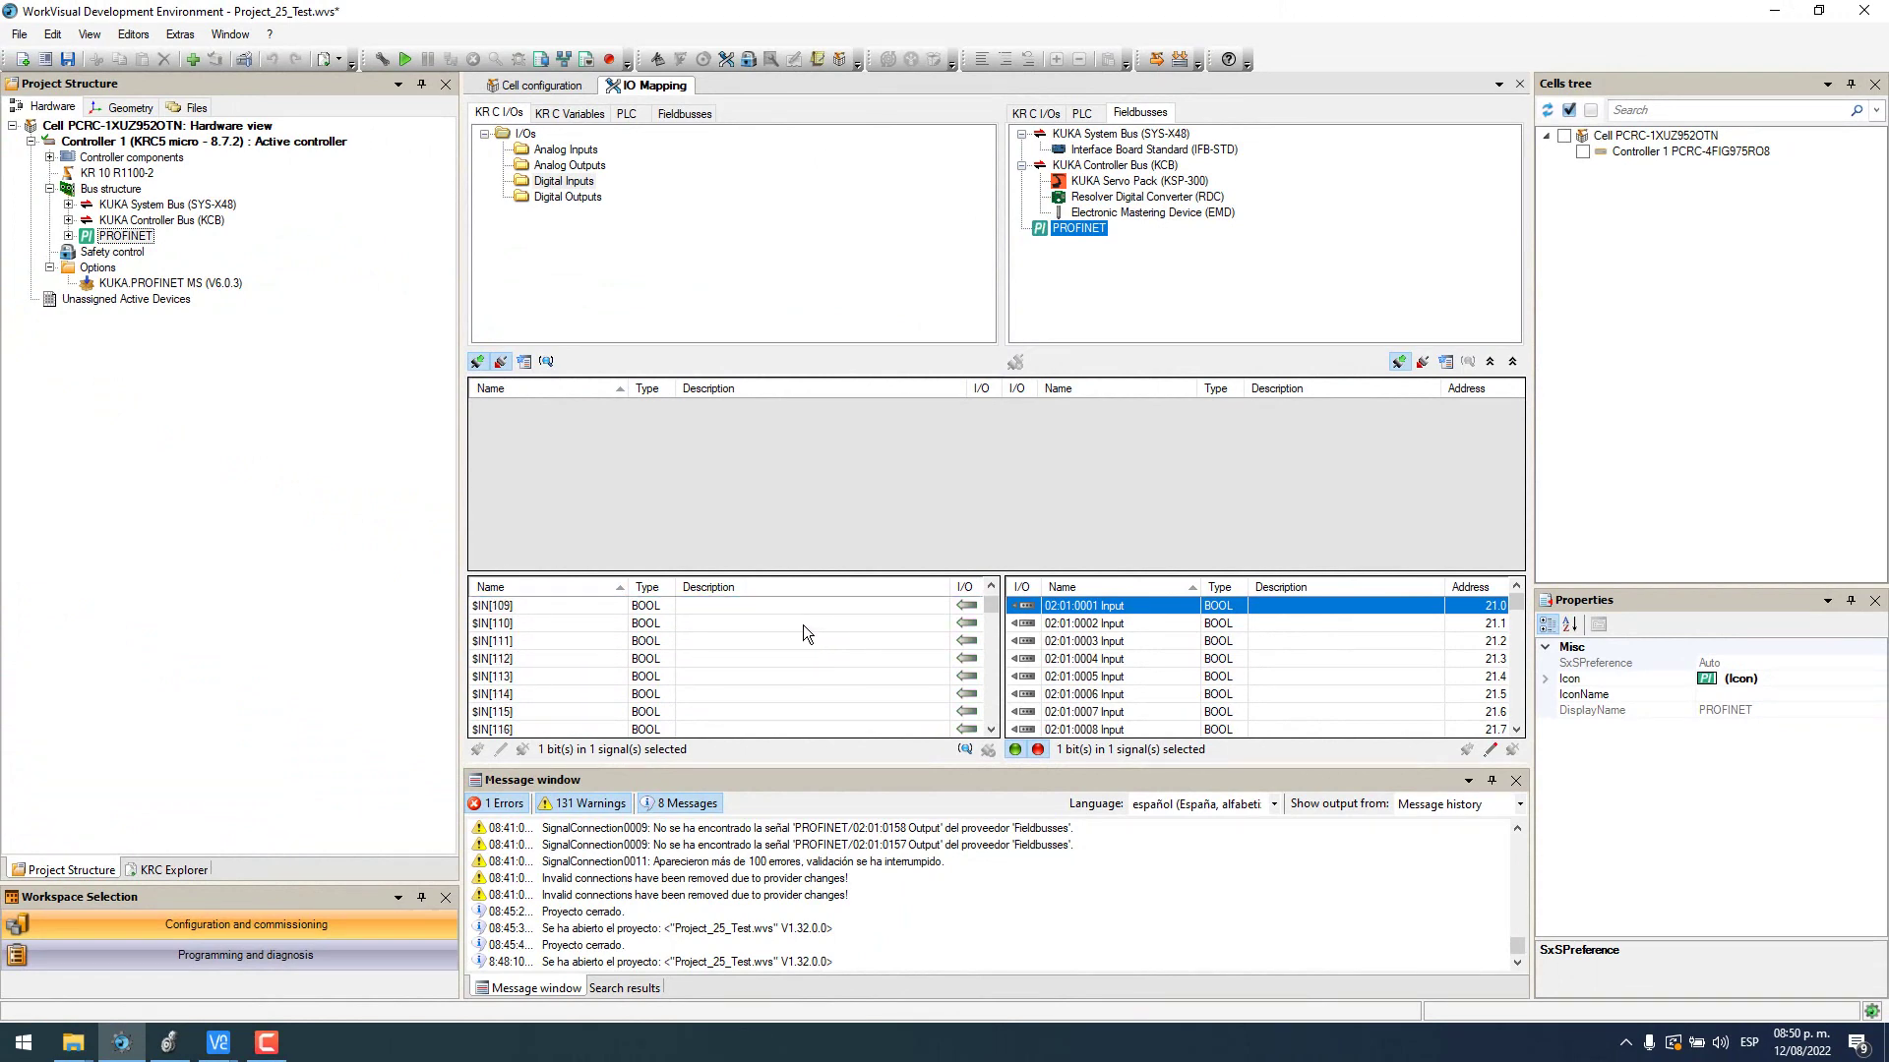
scroll(800, 633, "up", 1)
left_click(852, 623)
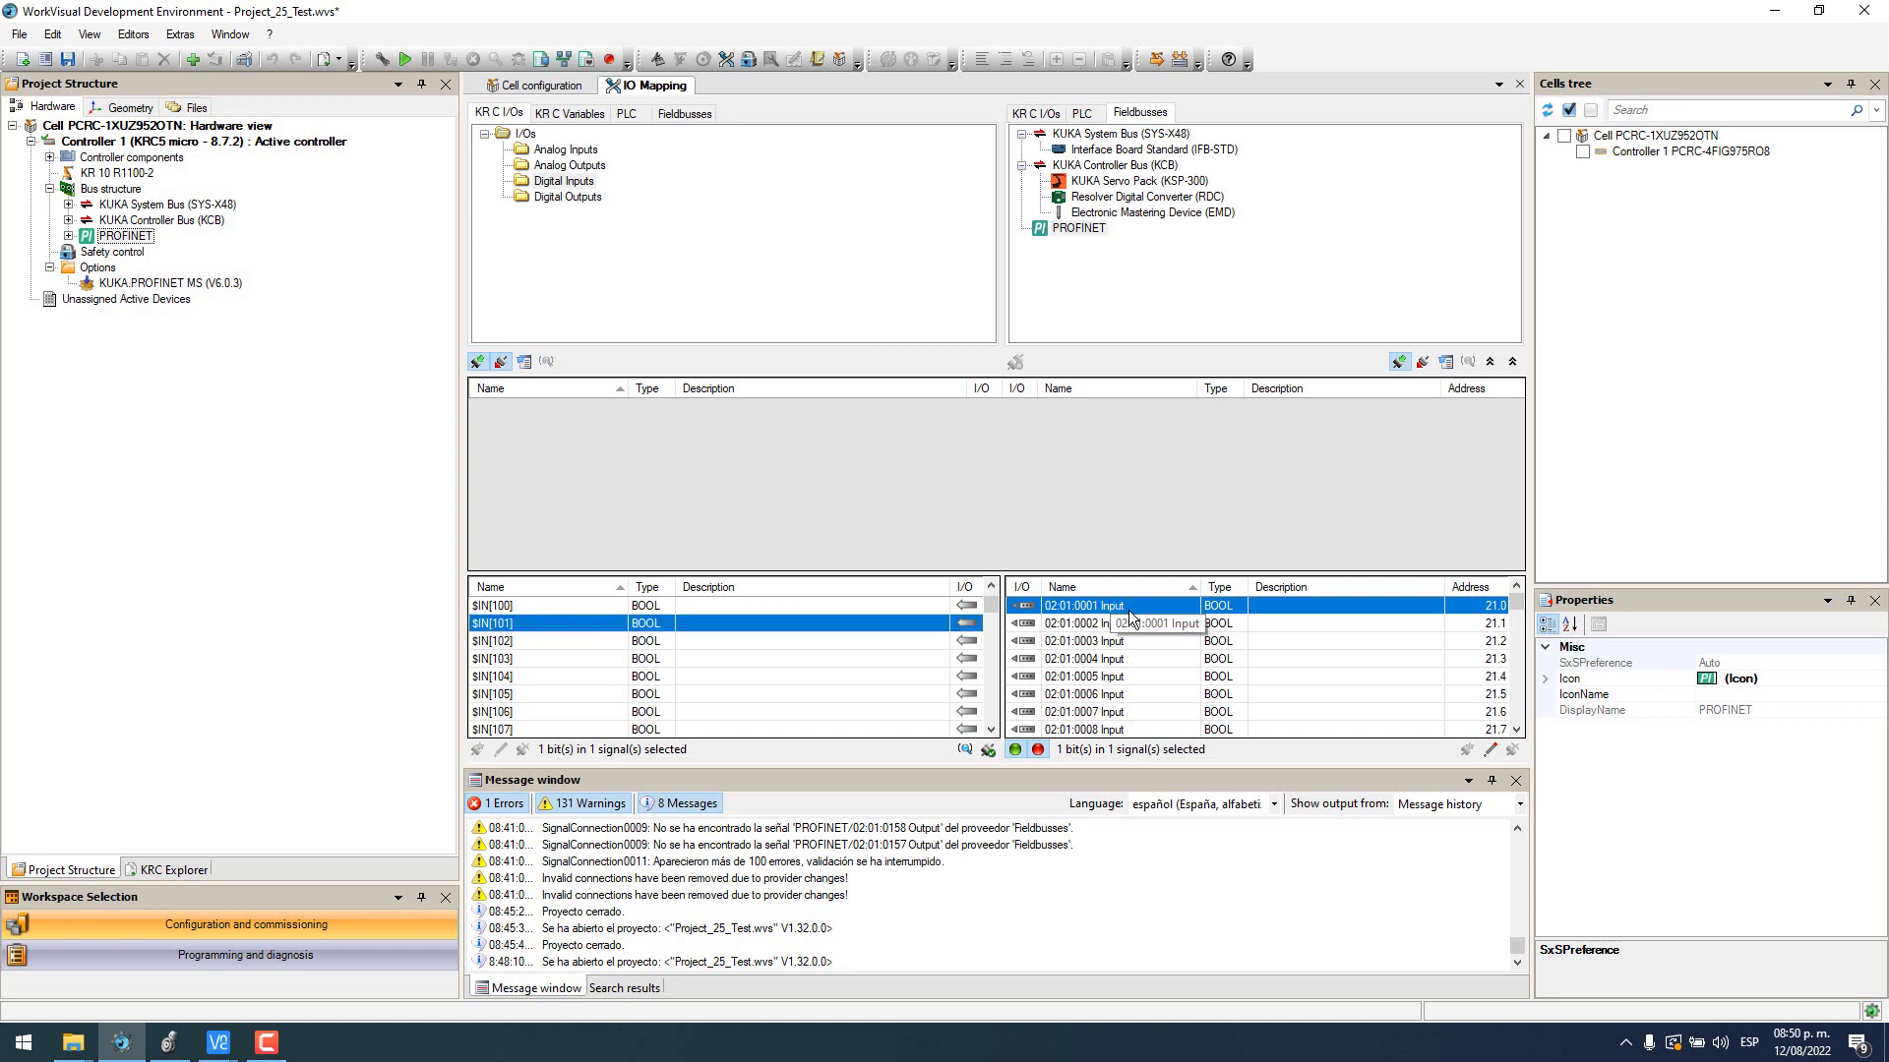
Step: Connect PROFINET signal 02:01:0001 Input to $IN[101] and disconnect the pair again
left_click_drag(1119, 610, 569, 635)
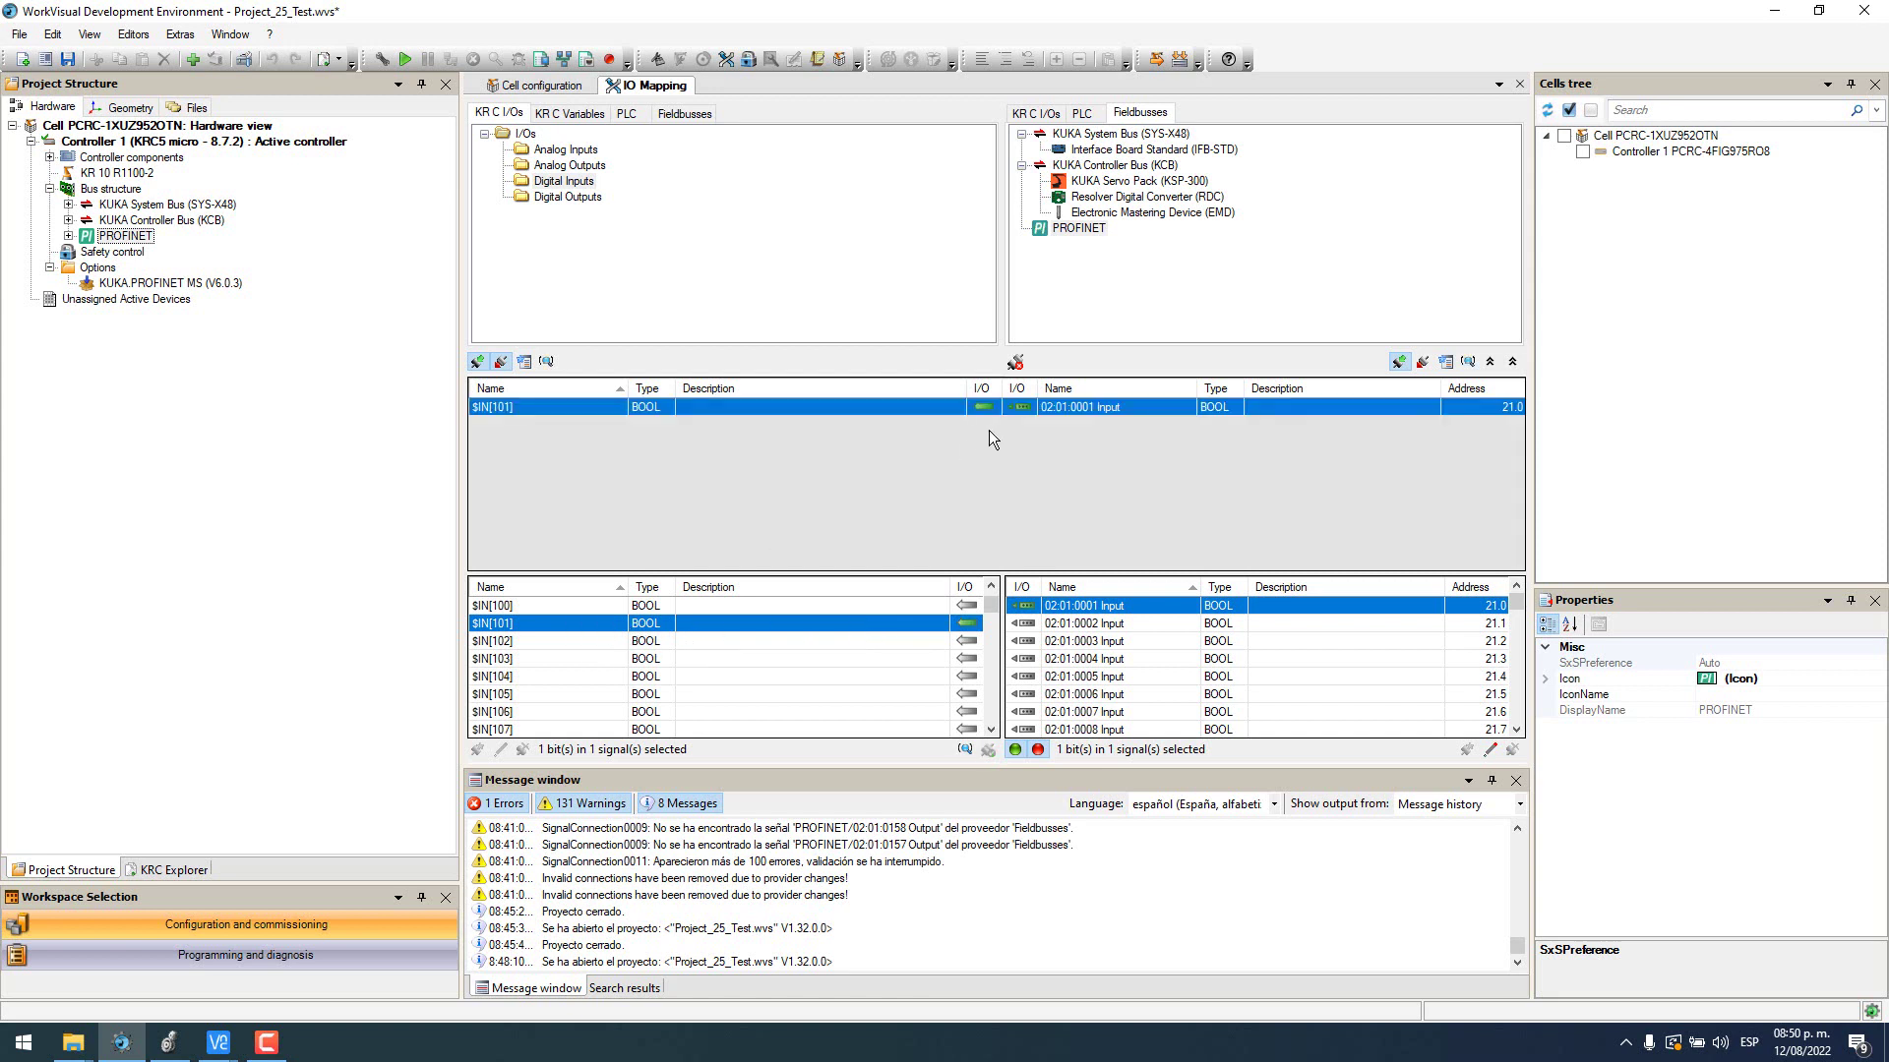
left_click(1016, 362)
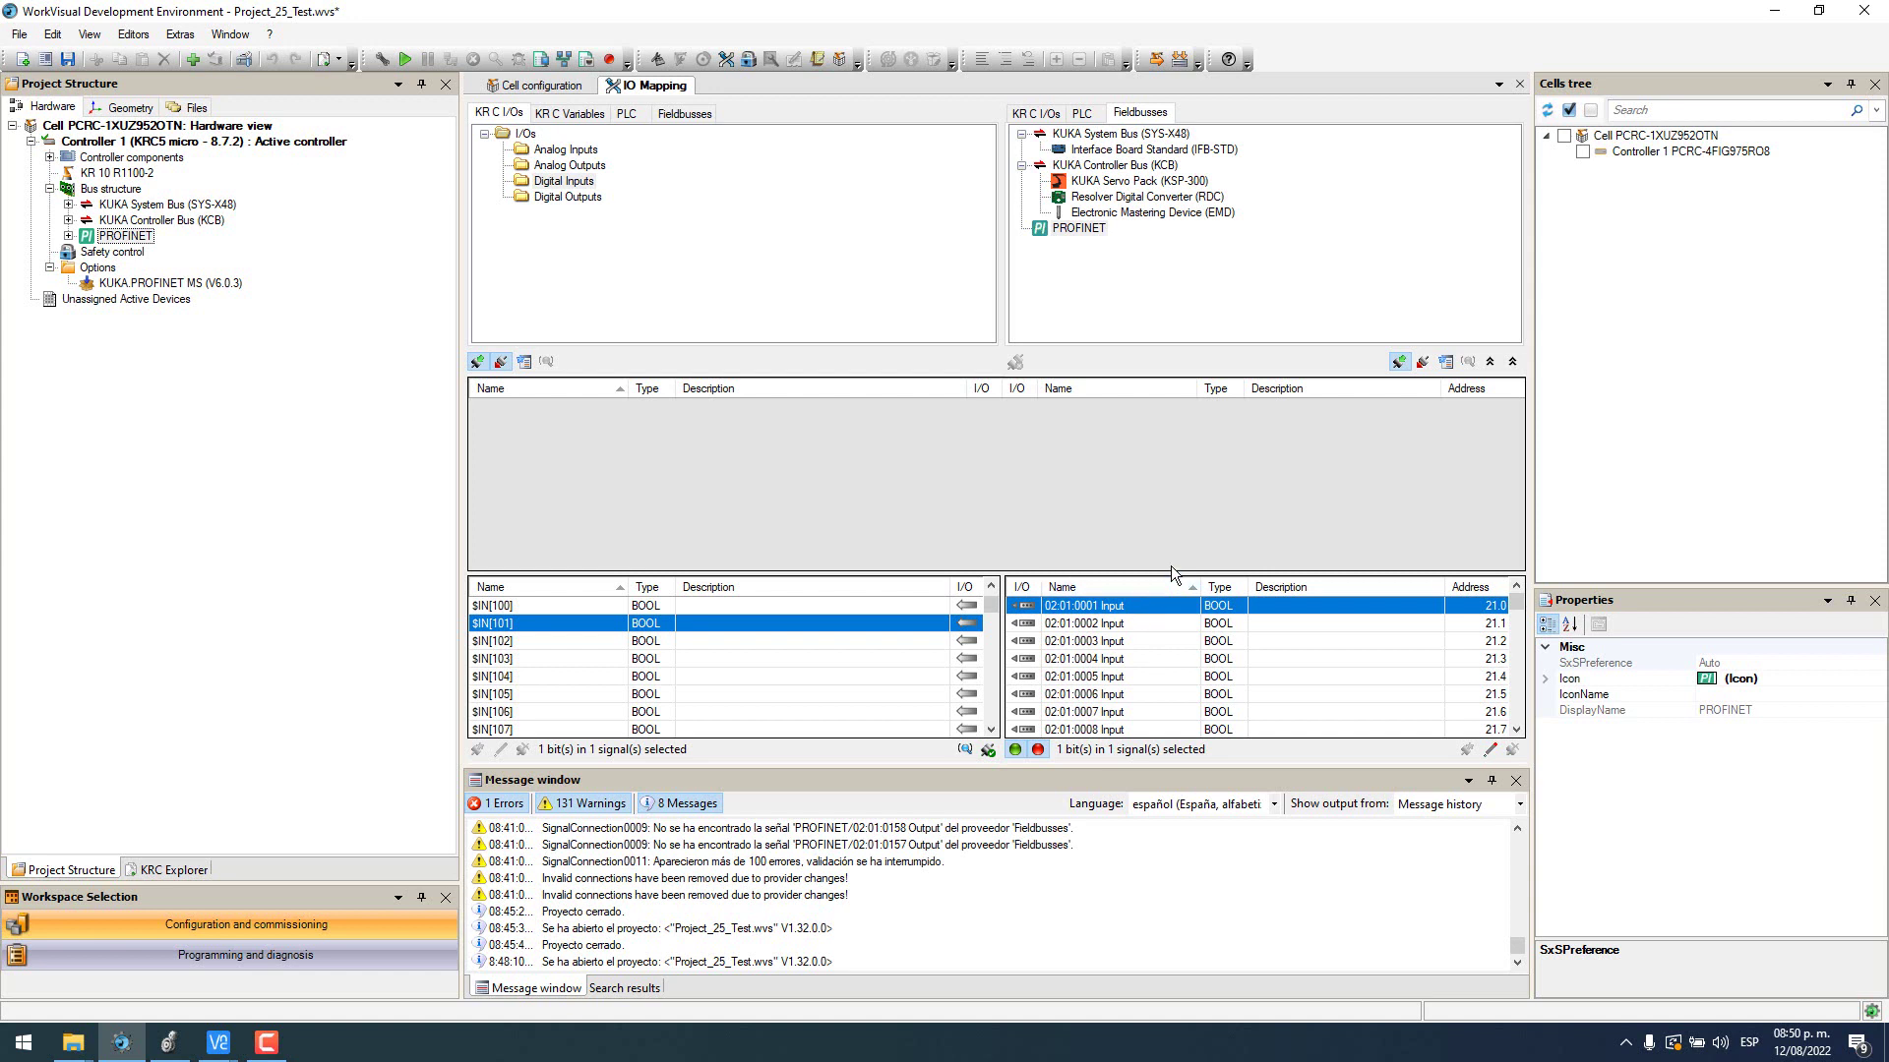
Step: Map all PROFINET input signals from 02:01:0001 to 02:01:0256 to the controller's digital inputs, starting at $IN[101]
key("shift+Down")
key("shift+Down")
key("shift+Down")
key("shift+Down")
key("shift+Down")
key("shift+Down")
key("shift+Down")
key("shift+Down")
key("shift+Down")
key("shift+Down")
key("shift+Down")
key("shift+Down")
key("shift+Down")
key("shift+Down")
key("shift+Down")
key("shift+Down")
key("shift+Down")
key("shift+Down")
key("shift+Down")
key("shift+Down")
key("shift+Down")
key("shift+Down")
key("shift+Down")
key("shift+Down")
key("shift+Down")
key("shift+Down")
key("shift+Down")
key("shift+Down")
key("shift+Down")
key("shift+Down")
key("shift+Down")
key("shift+Down")
key("shift+Down")
key("shift+Down")
key("shift+Down")
key("shift+Down")
key("shift+Down")
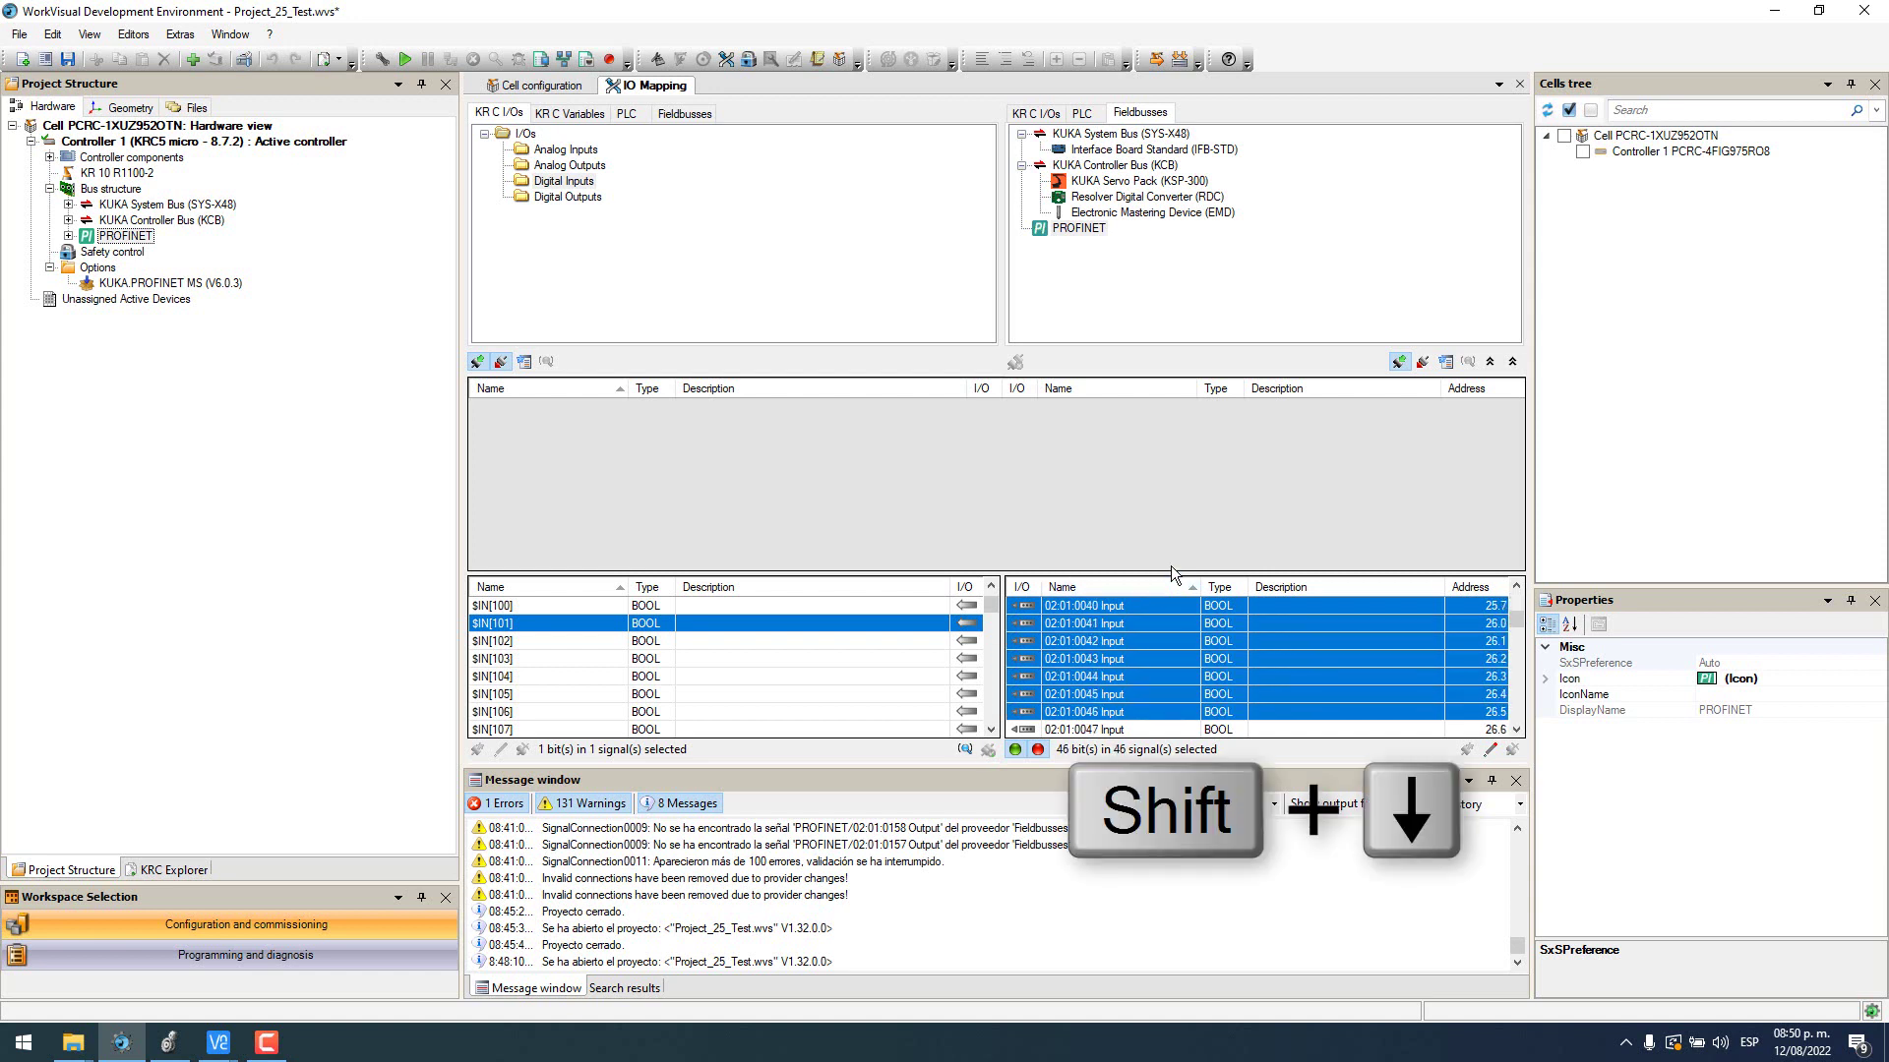
key("shift+Page_Down")
key("shift+Page_Down")
key("shift+Page_Down")
key("shift+Page_Down")
key("shift+Page_Down")
key("shift+Page_Down")
key("shift+Page_Down")
key("shift+Page_Down")
key("shift+Page_Down")
key("shift+Page_Down")
key("shift+Page_Down")
key("shift+Page_Down")
key("shift+Page_Down")
key("shift+Page_Down")
key("shift+Page_Down")
key("shift+Page_Down")
key("shift+Page_Down")
key("shift+Page_Down")
key("shift+Page_Down")
key("shift+Page_Down")
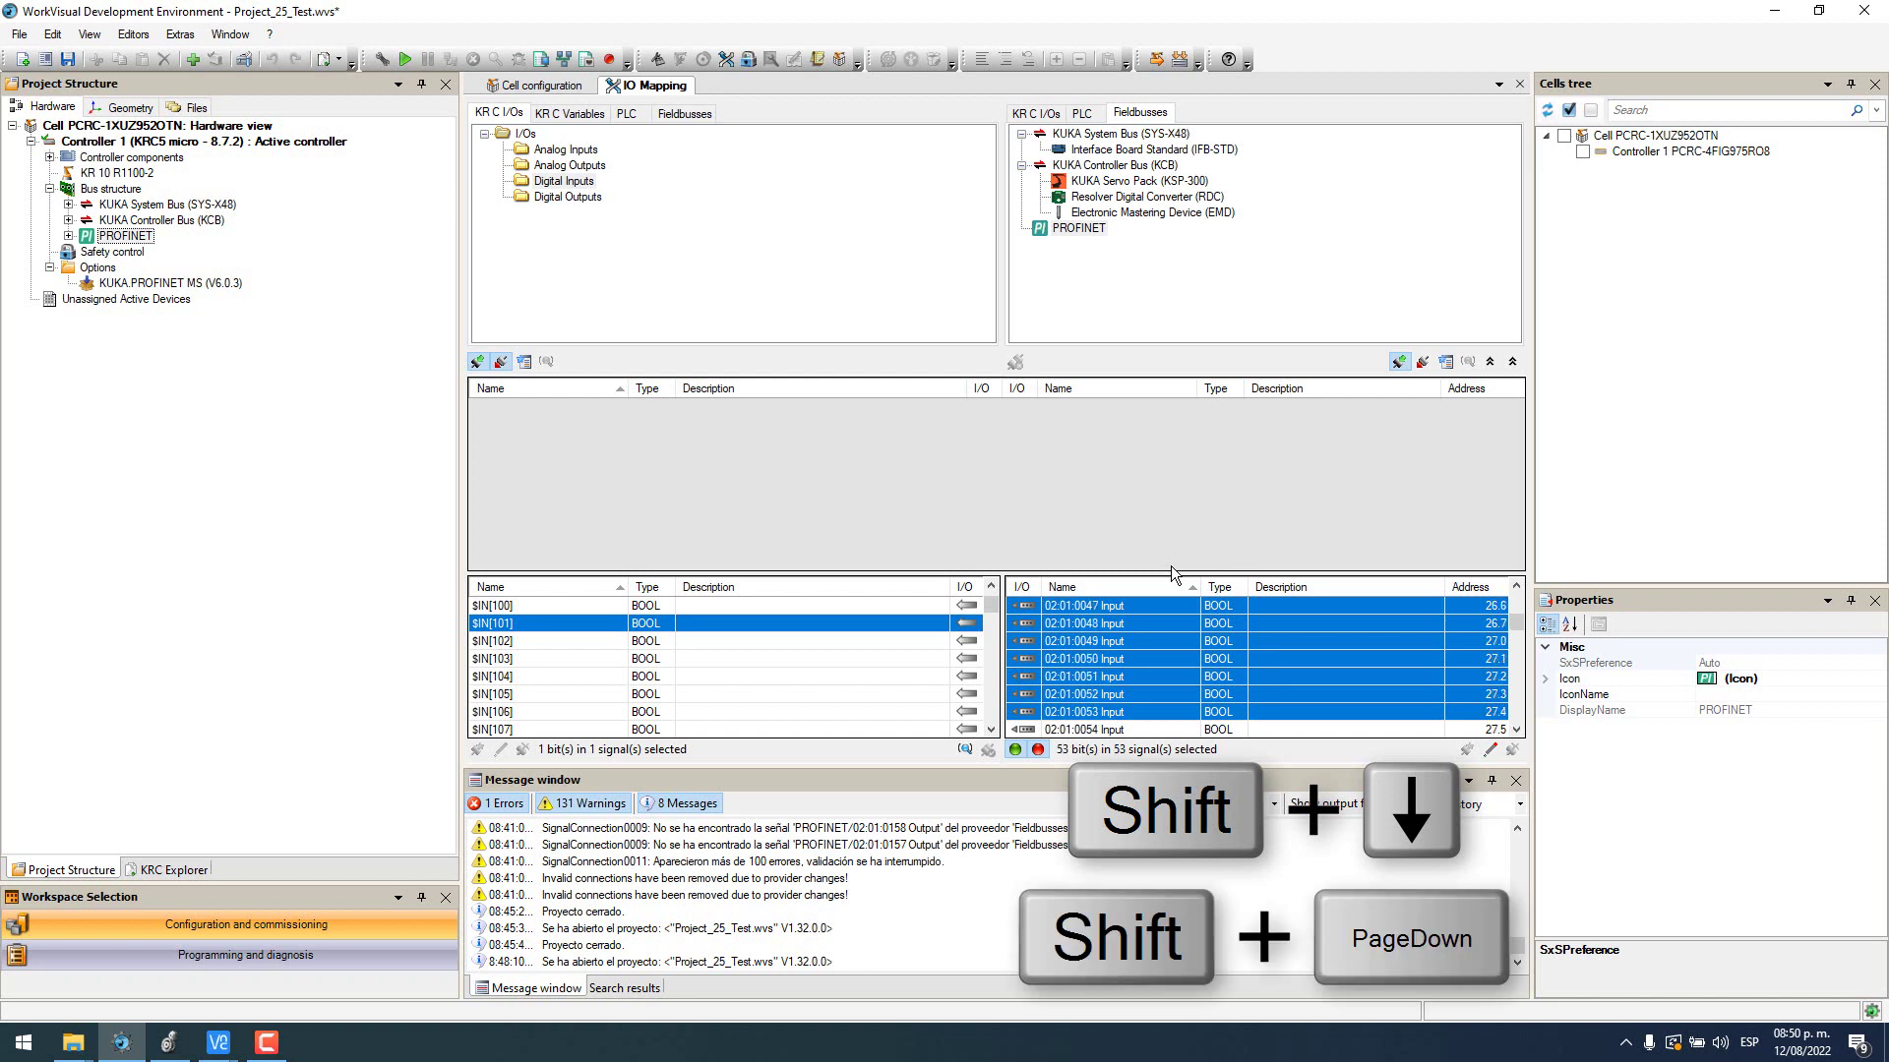
key("shift+Page_Down")
key("shift+Page_Down")
key("shift+Page_Down")
key("shift+Page_Down")
key("shift+Page_Down")
key("shift+Page_Down")
key("shift+Page_Down")
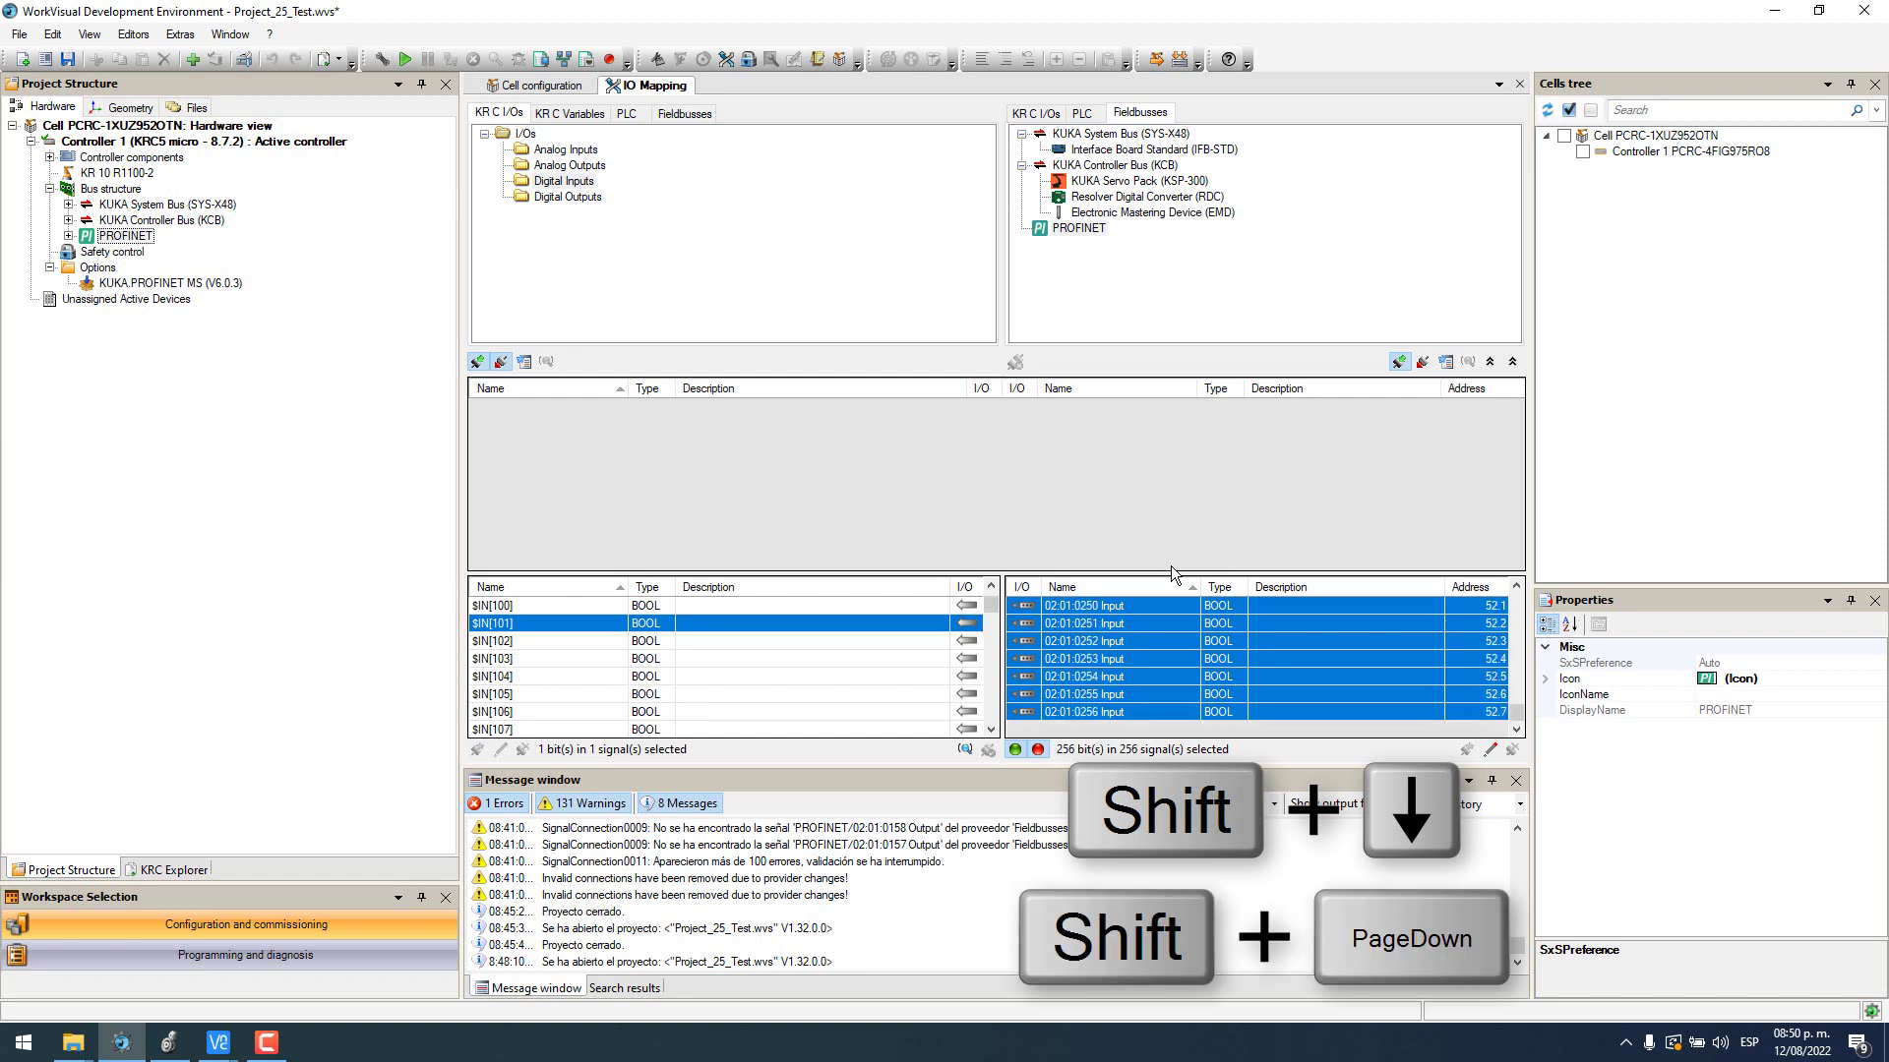
scroll(1175, 691, "up", 20)
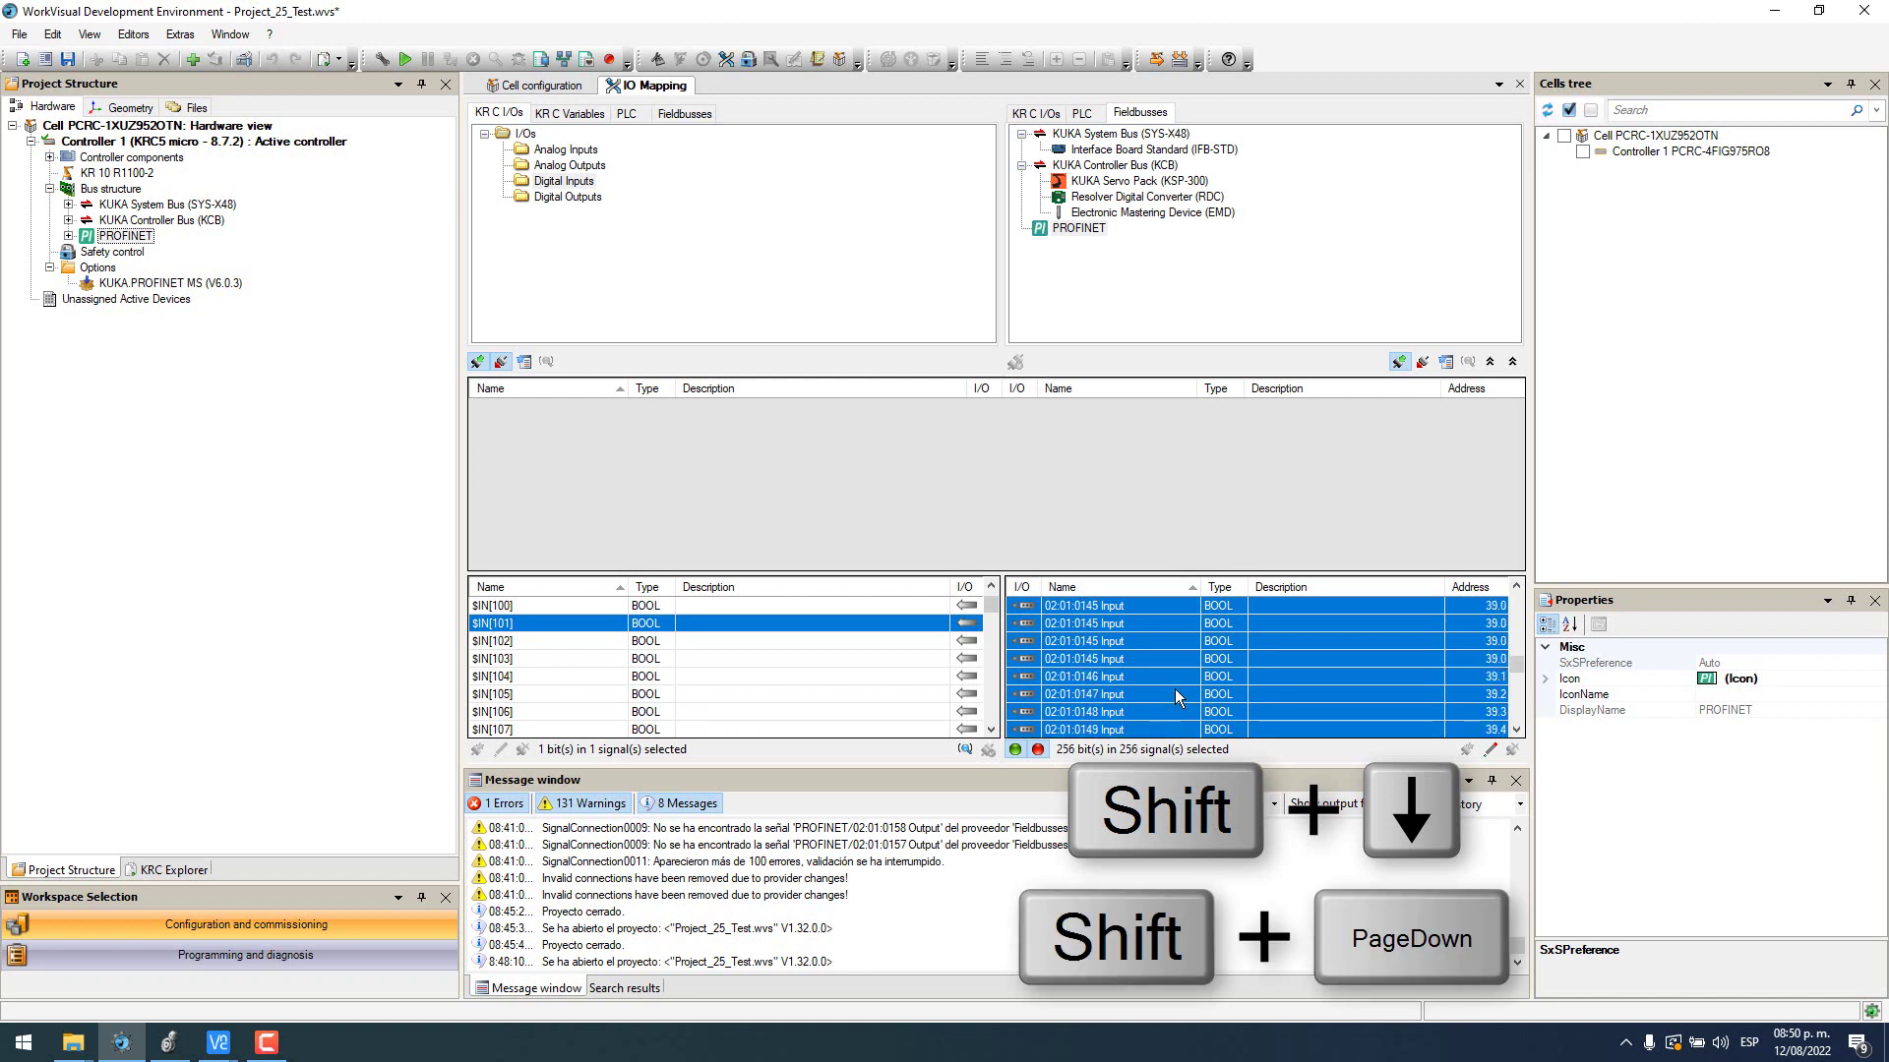
scroll(1174, 688, "up", 20)
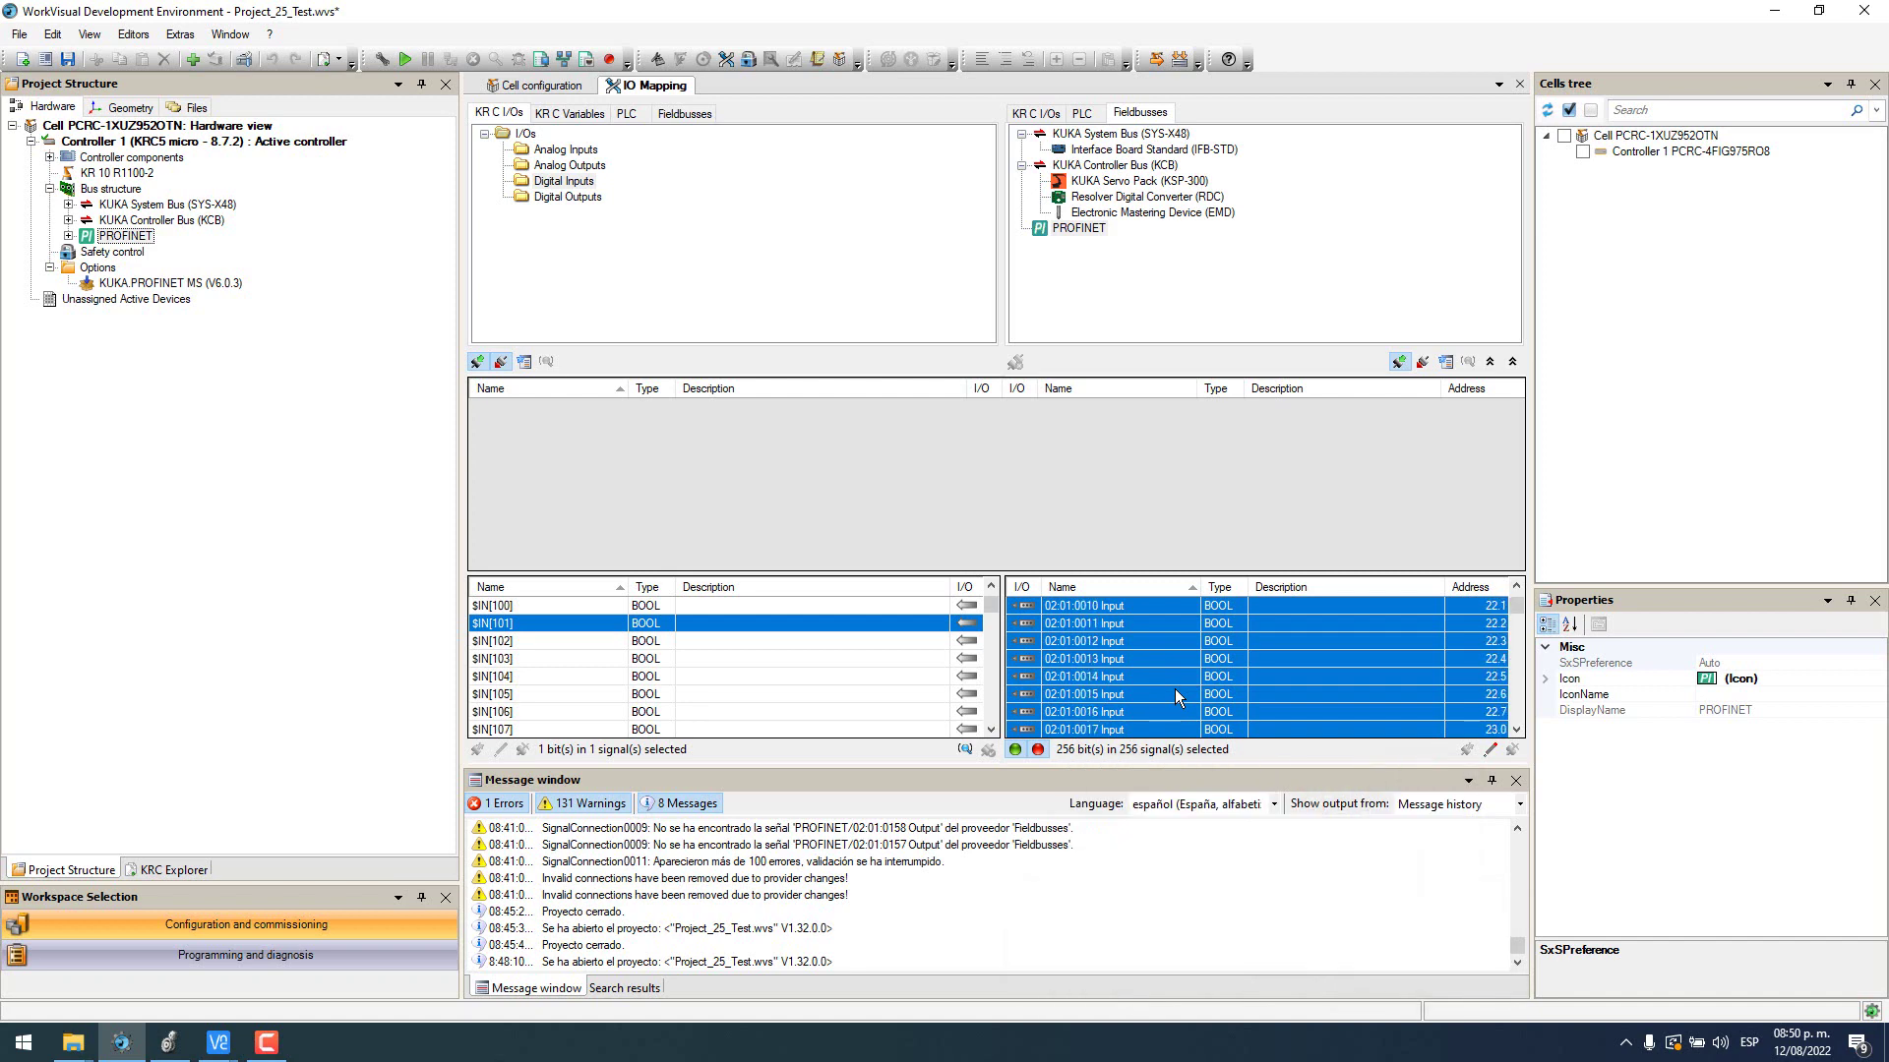
left_click_drag(1021, 622, 547, 639)
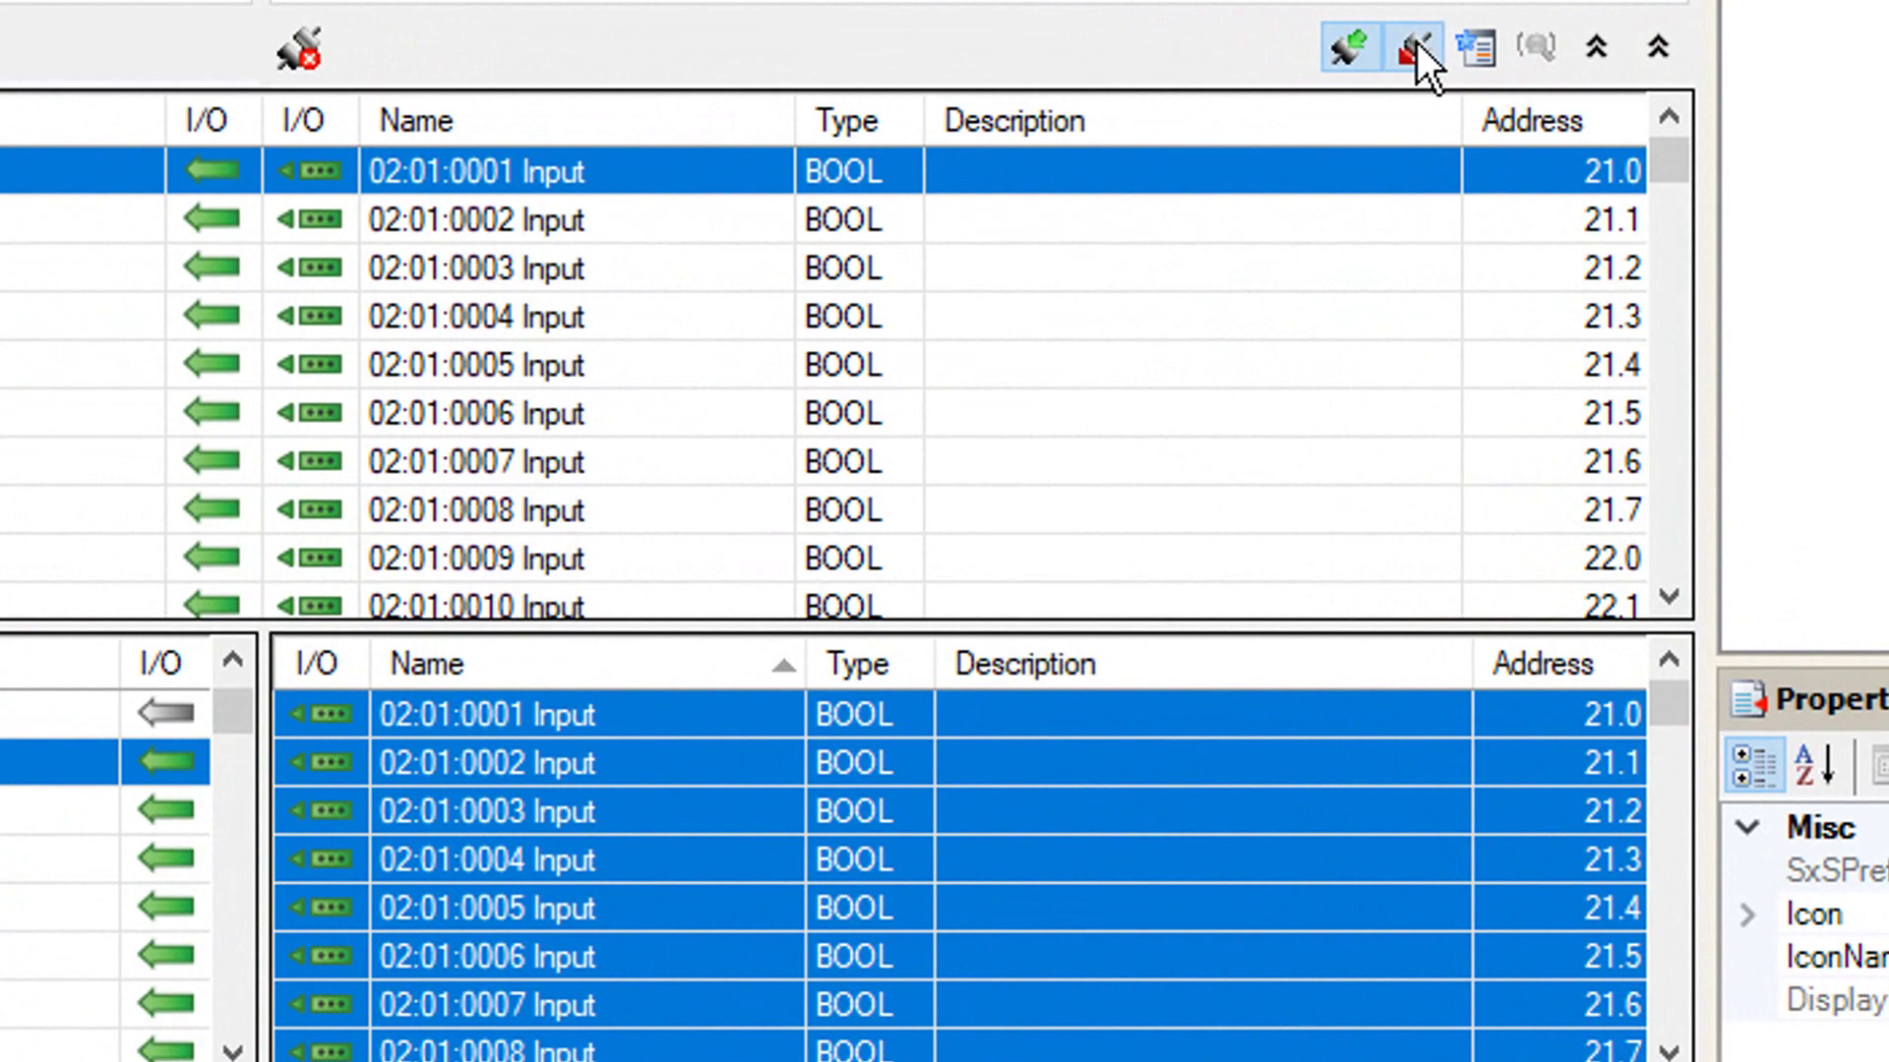
Step: Filter the PROFINET list to output signals only, display the controller's digital outputs and select $OUT[101]
left_click(1417, 43)
left_click(1350, 49)
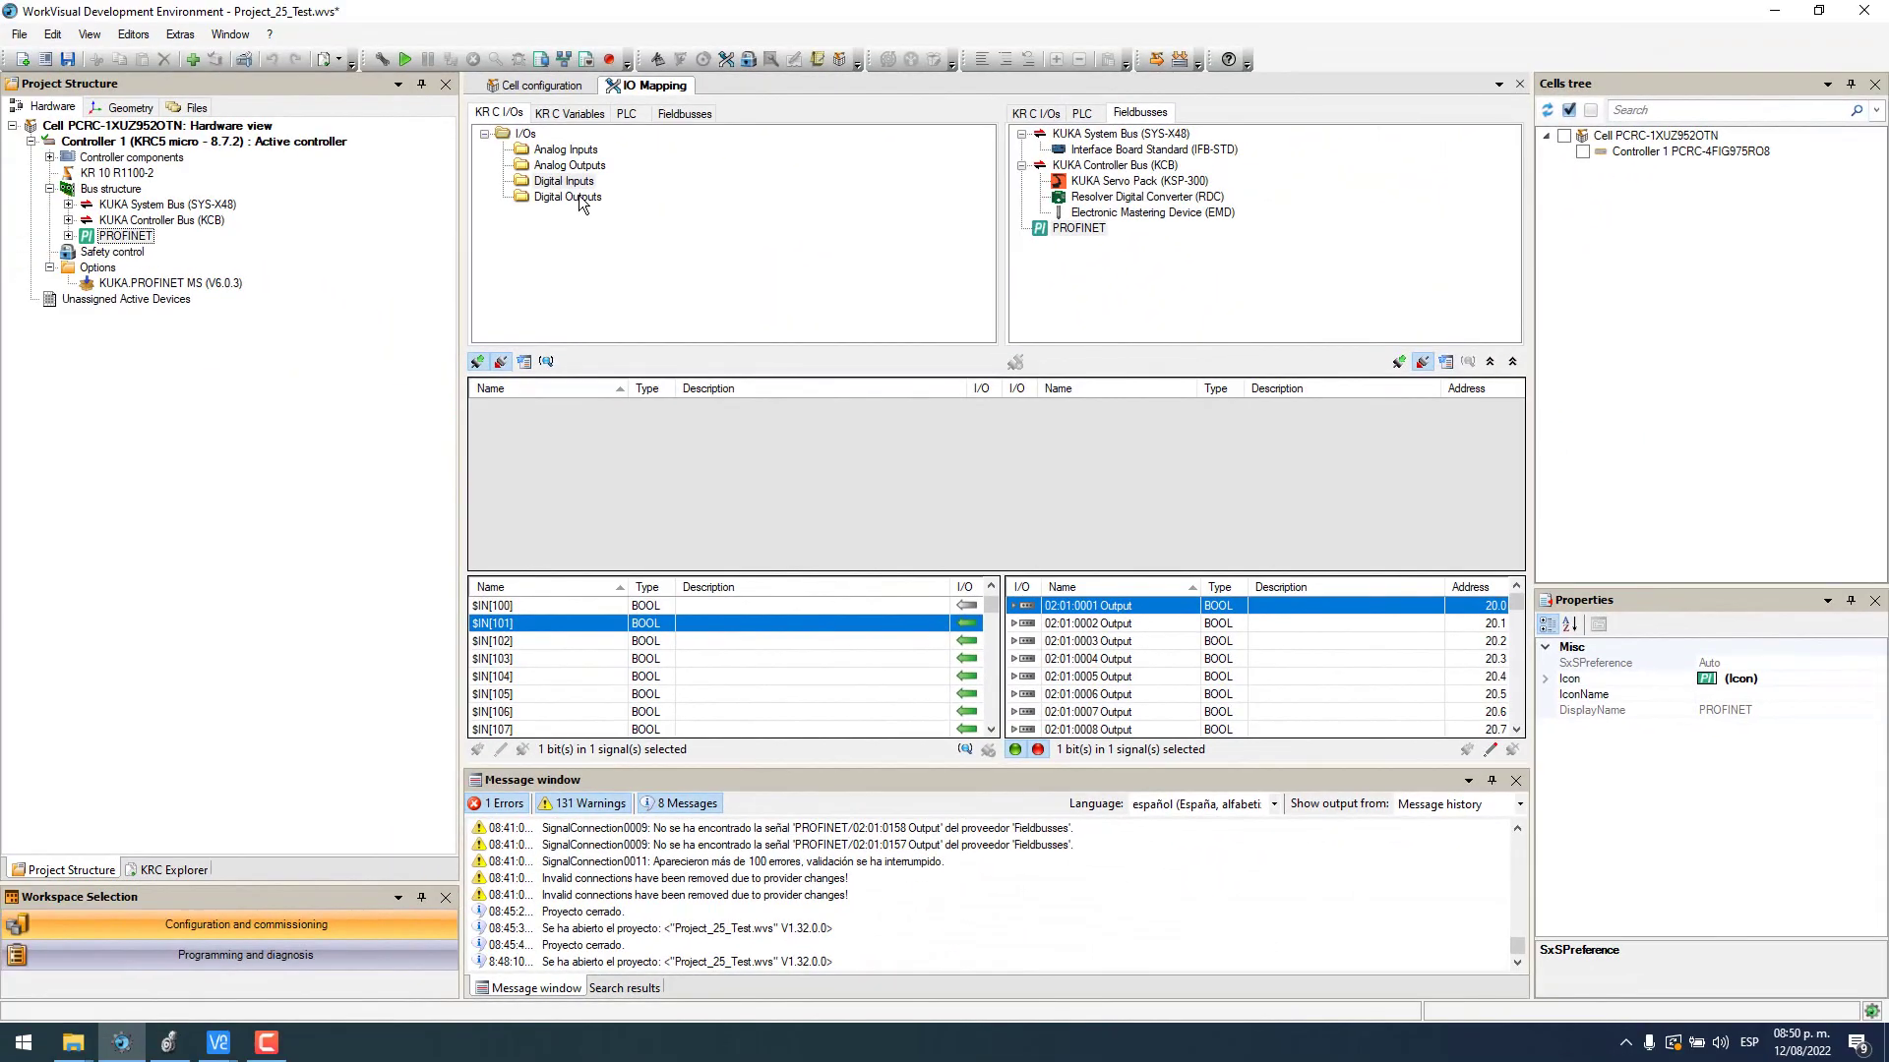
left_click(569, 198)
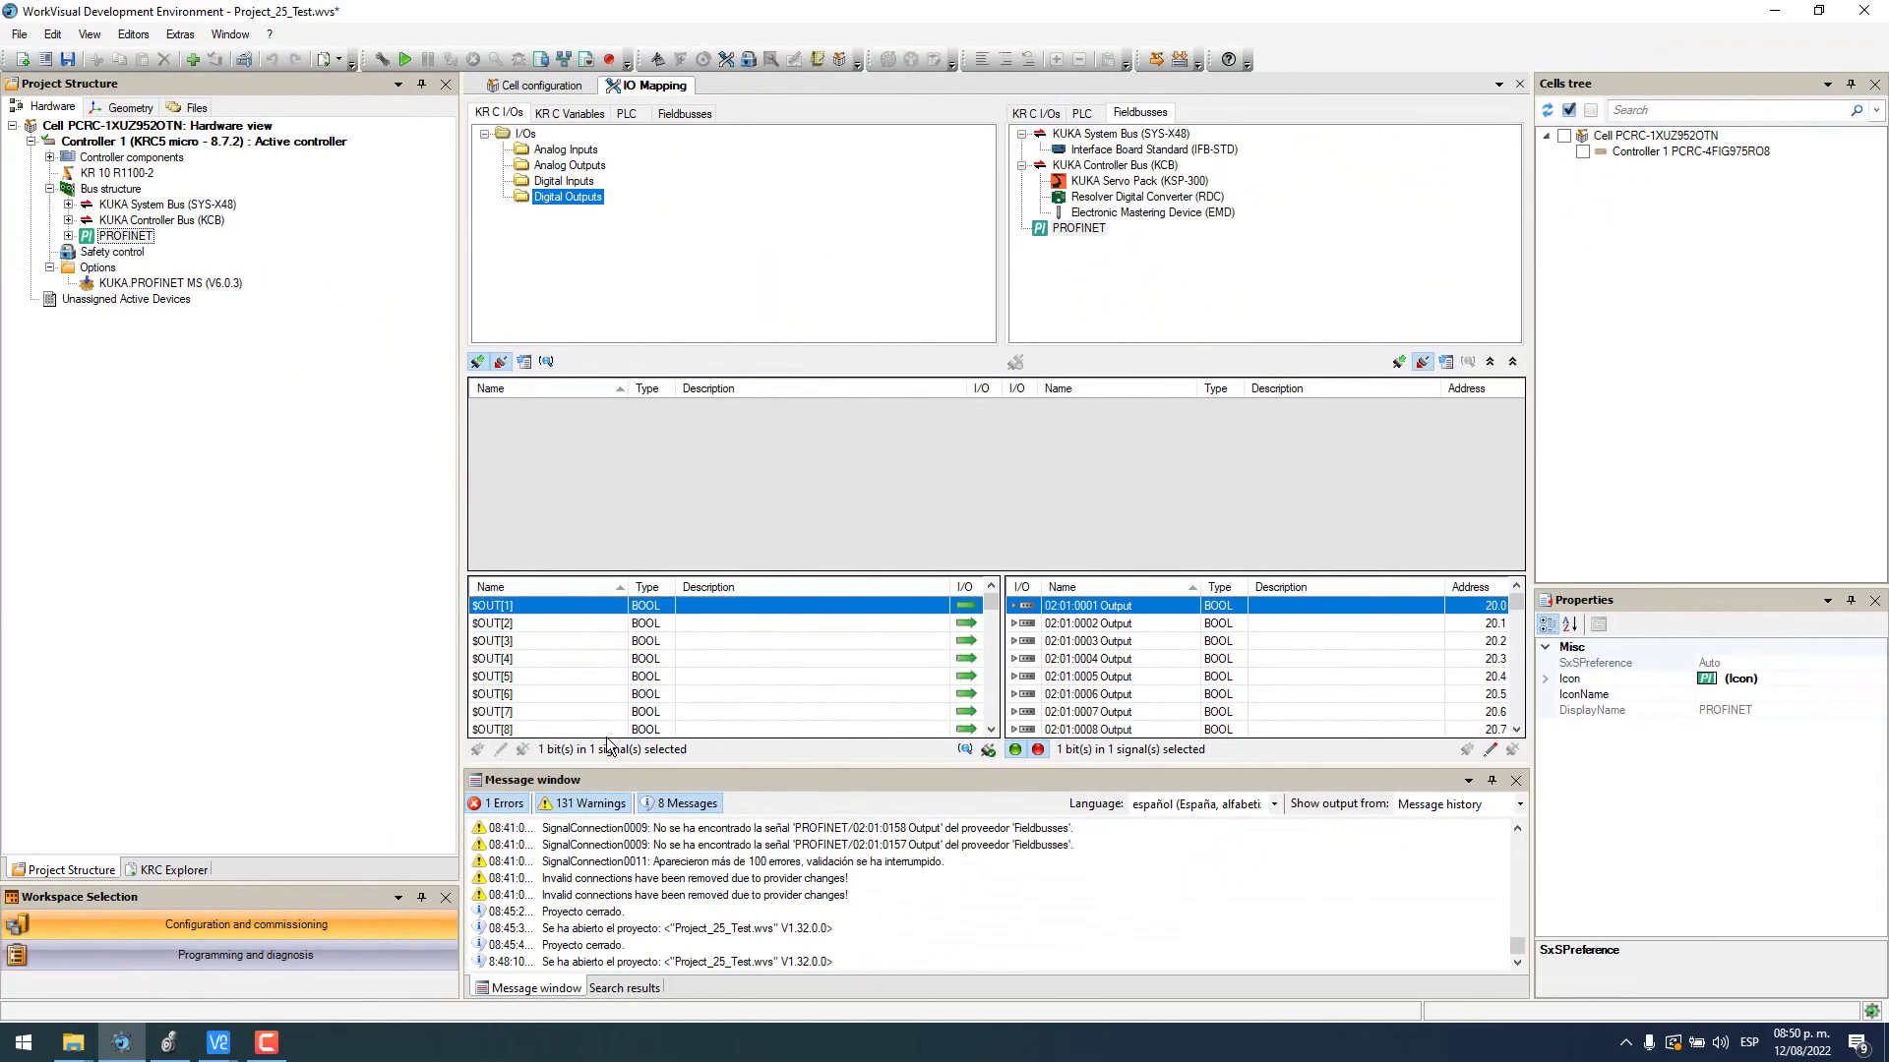
scroll(618, 700, "down", 20)
scroll(600, 669, "up", 2)
left_click(547, 625)
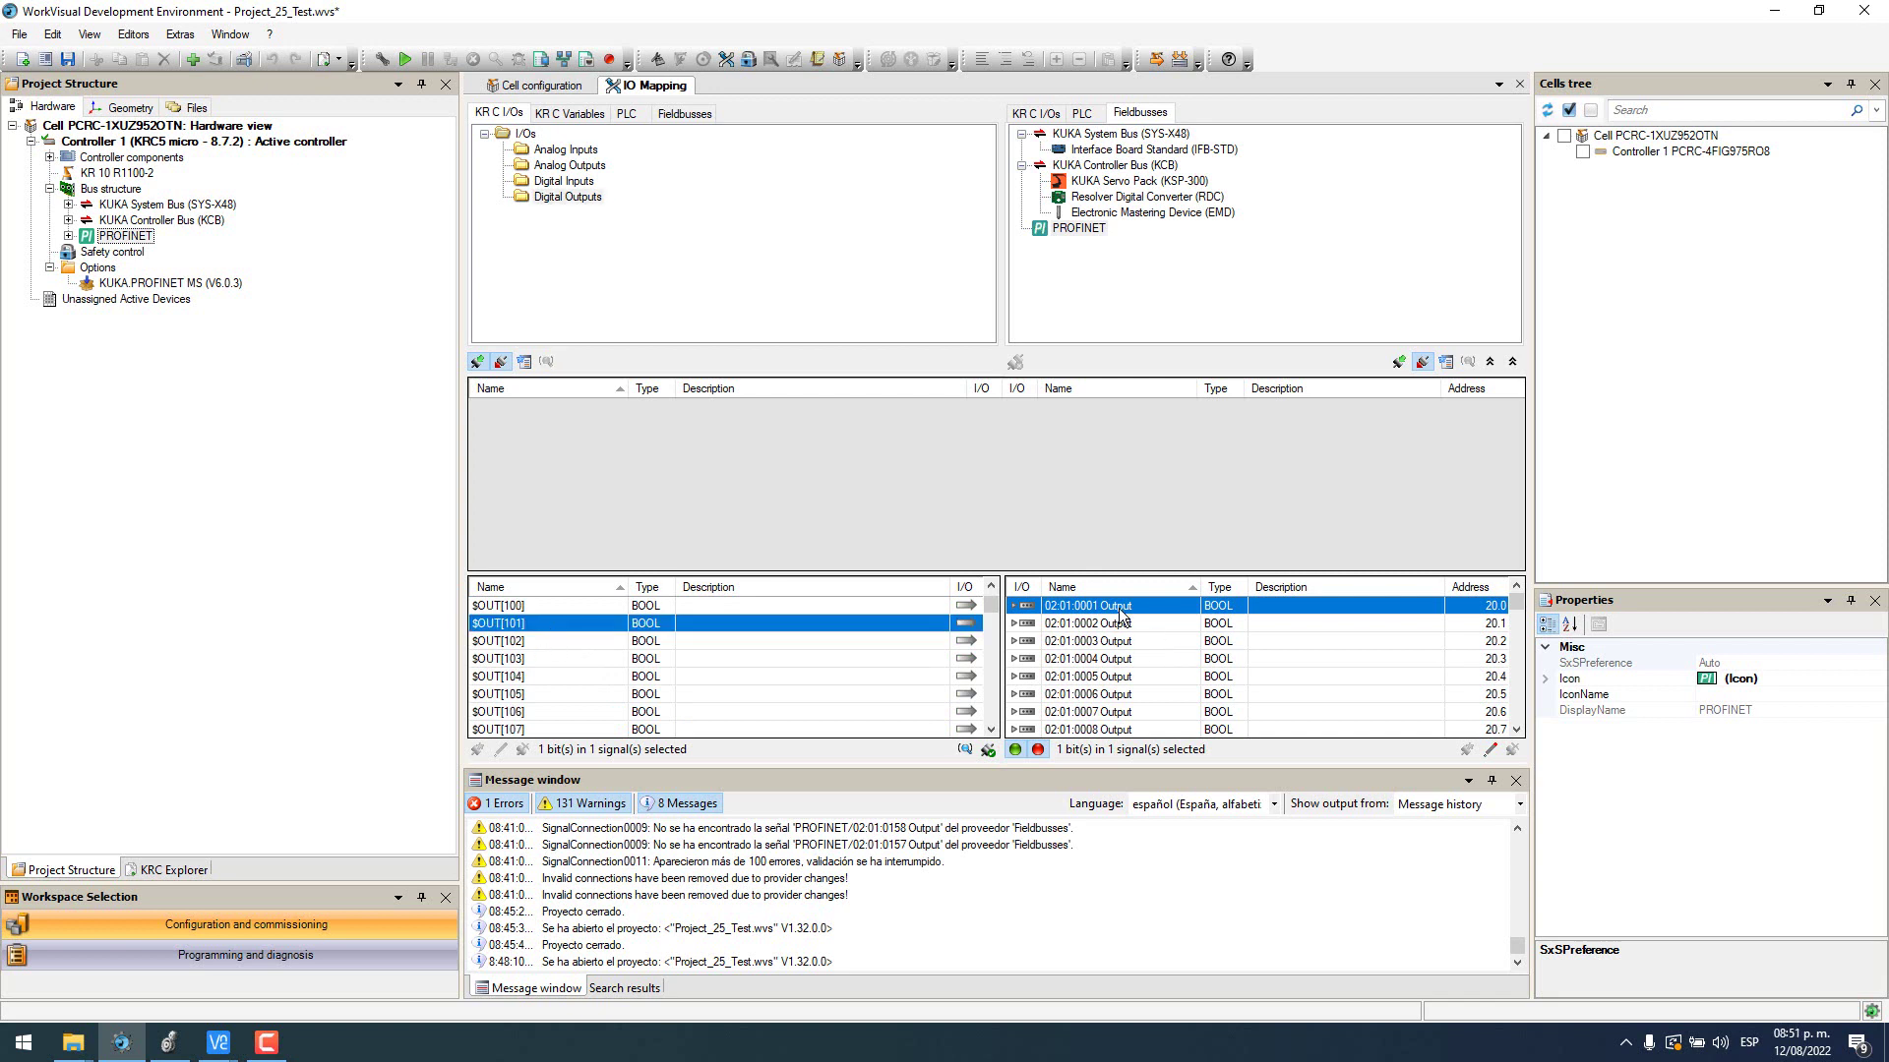
Step: Map all PROFINET output signals from 02:01:0001 to 02:01:0256 to the controller's digital outputs, starting at $OUT[101]
key("shift+Down")
key("shift+Page_Down")
key("shift+Down")
key("shift+Page_Down")
key("shift+Page_Down")
key("shift+Page_Down")
key("shift+Page_Down")
key("shift+Page_Down")
key("shift+Page_Down")
key("shift+Page_Down")
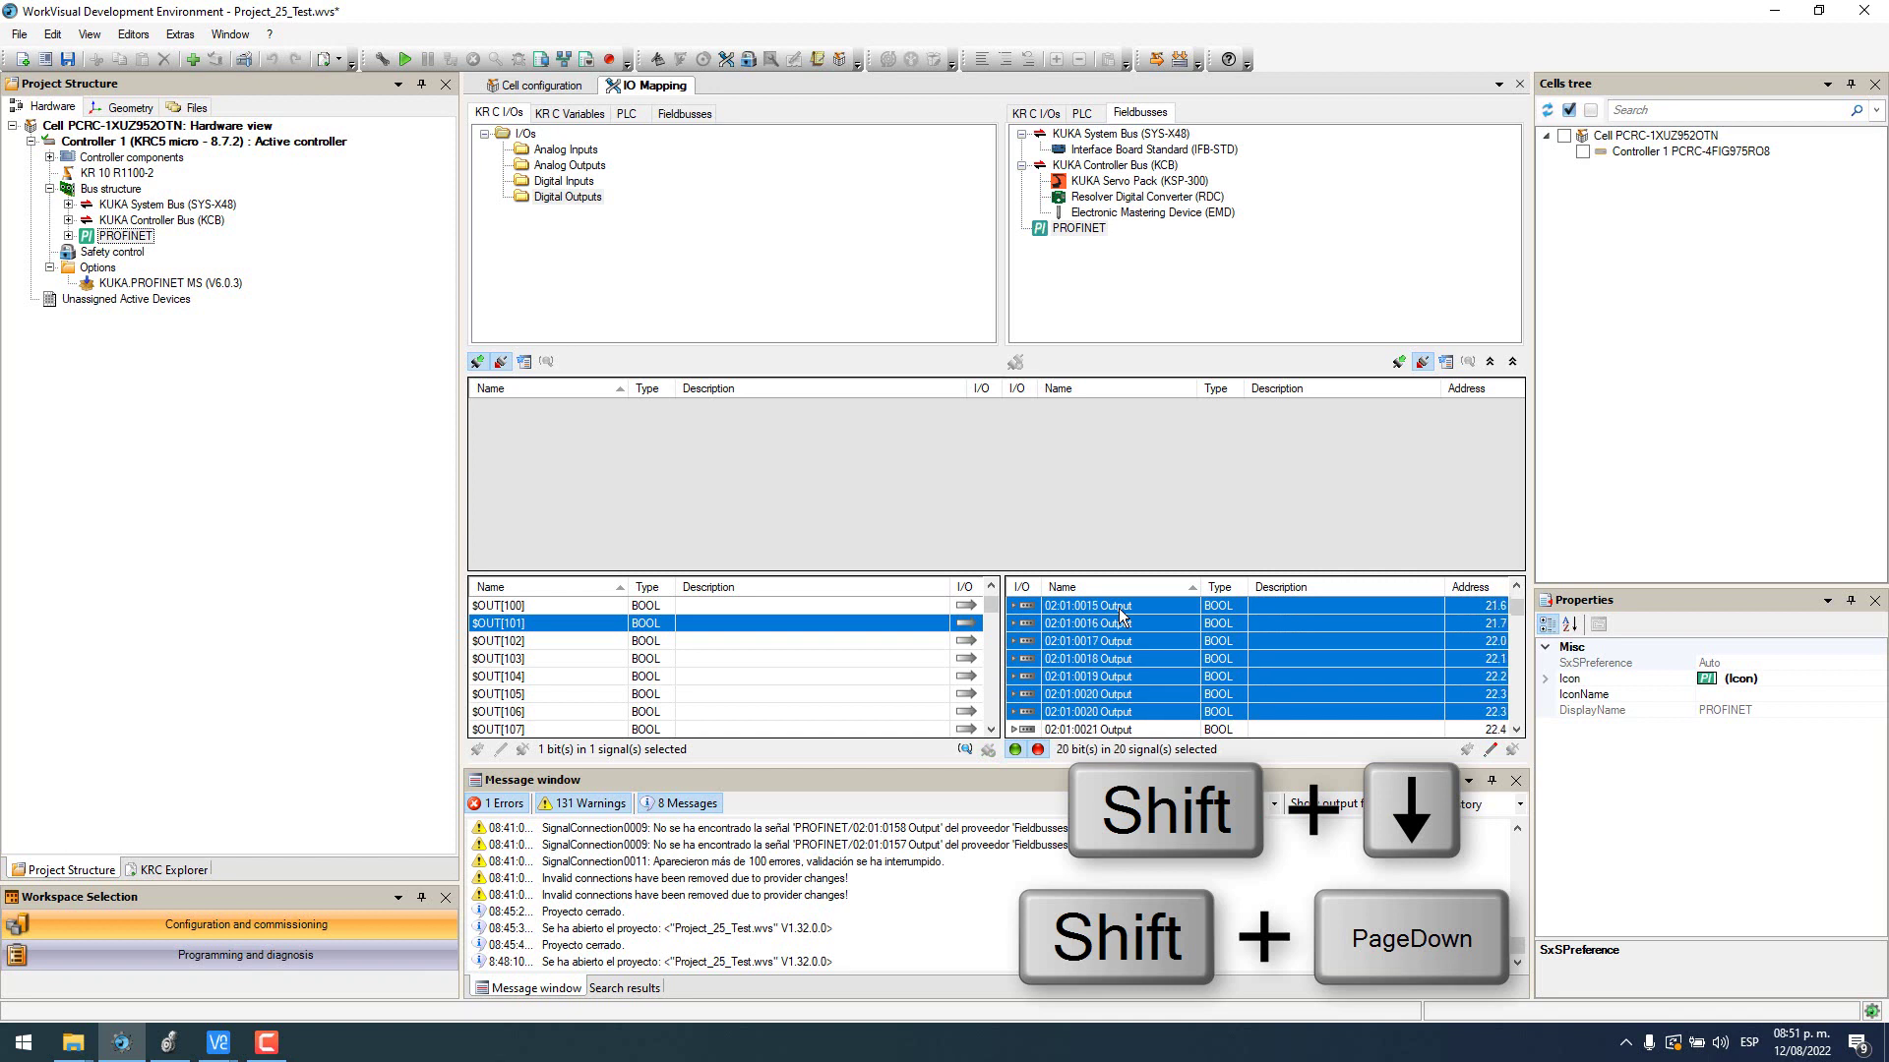
key("shift+Down")
key("shift+Down")
key("shift+Down")
key("shift+Down")
key("shift+Down")
key("shift+Page_Down")
key("shift+Page_Down")
key("shift+Page_Down")
key("shift+Page_Down")
key("shift+Page_Down")
key("shift+Page_Down")
key("shift+Page_Down")
key("shift+Page_Down")
key("shift+Page_Down")
key("shift+Page_Down")
key("shift+Page_Down")
key("shift+Page_Down")
key("shift+Page_Down")
key("shift+Page_Down")
key("shift+Page_Down")
key("shift+Page_Down")
key("shift+Page_Down")
key("shift+Page_Down")
key("shift+Page_Down")
key("shift+Page_Down")
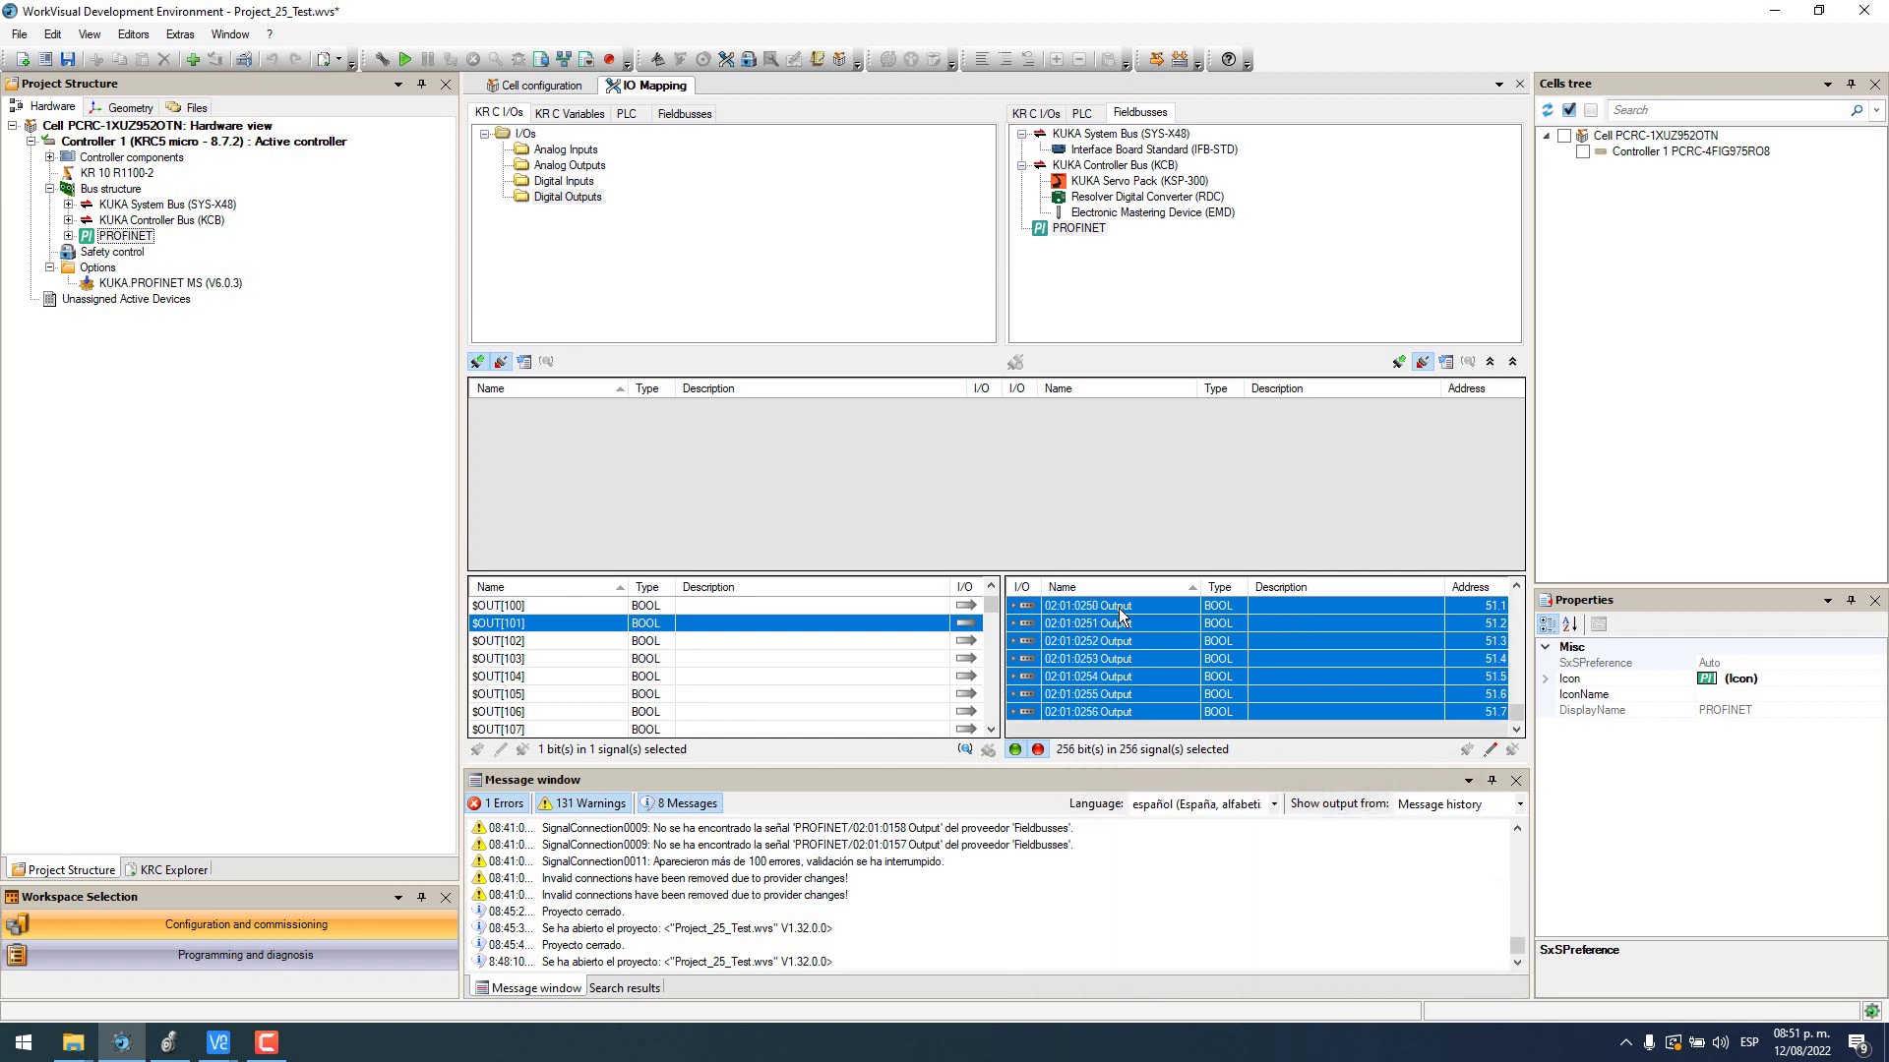
scroll(1122, 615, "up", 1)
left_click_drag(1516, 715, 1516, 595)
left_click_drag(1049, 615, 546, 628)
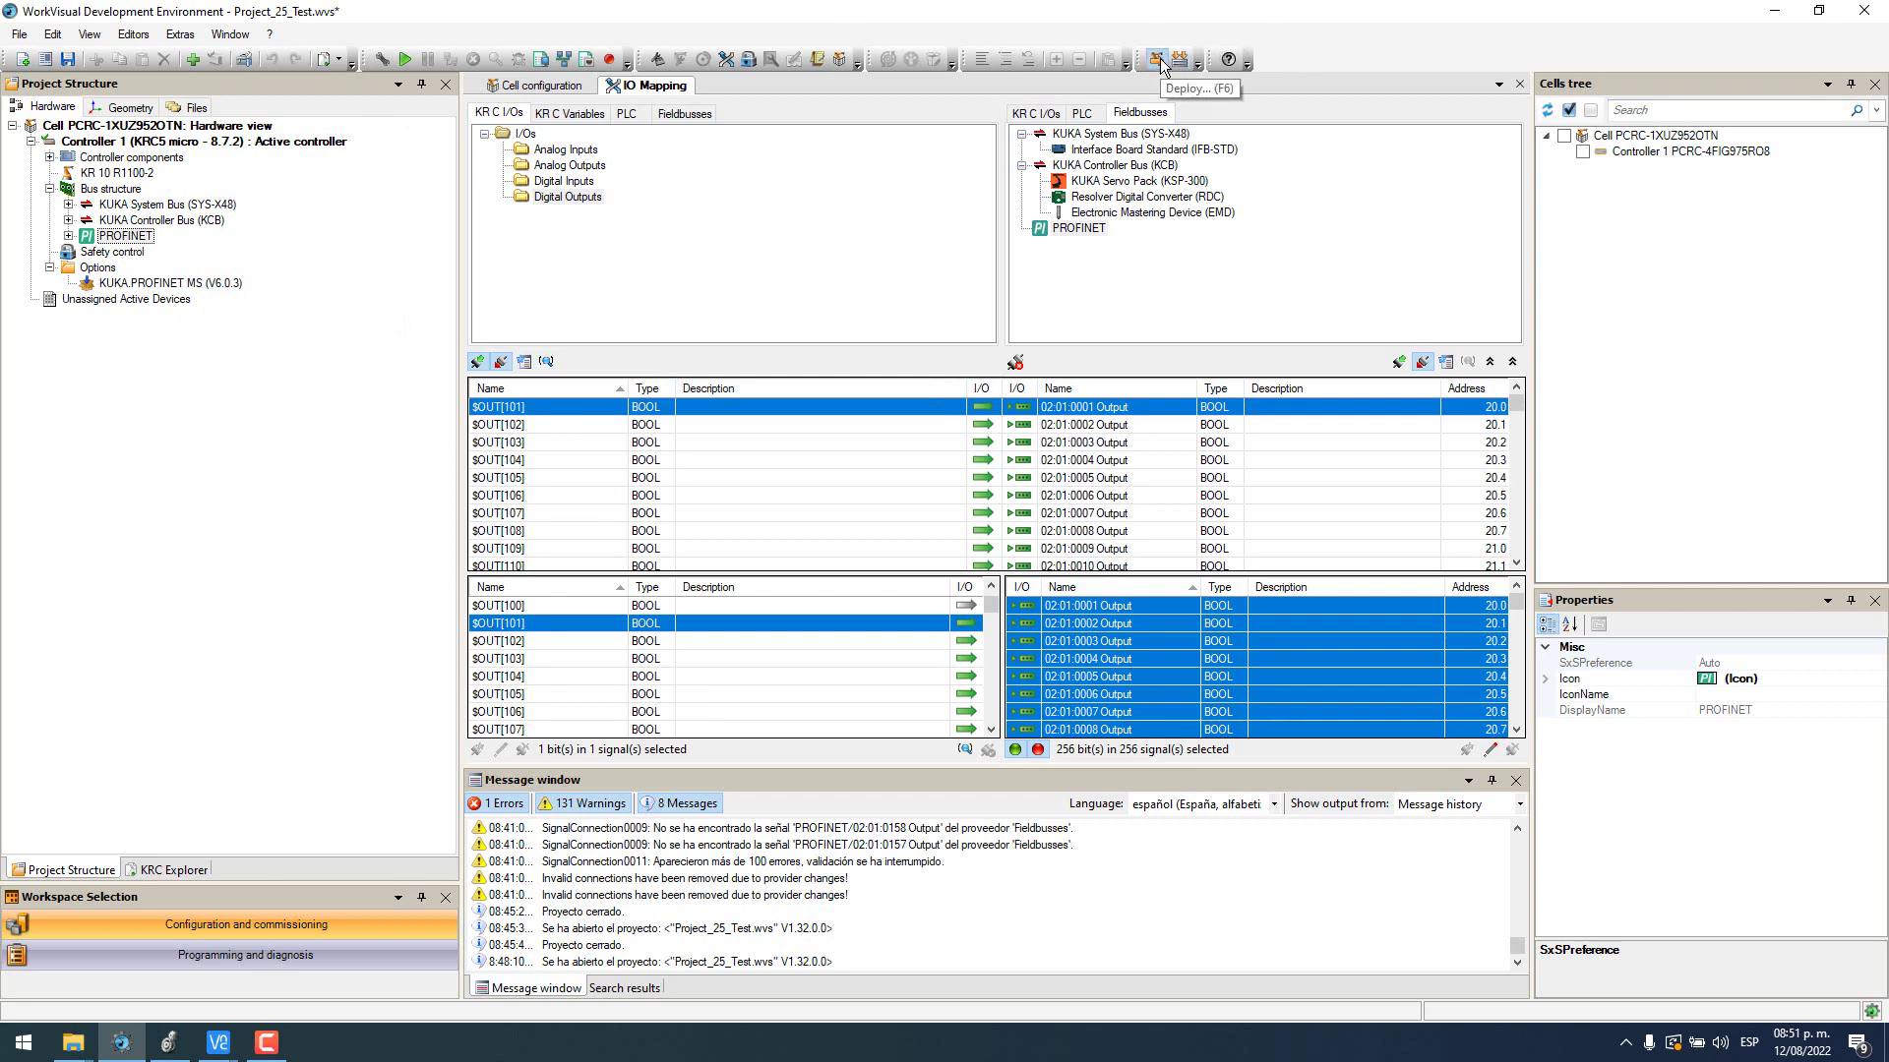
Step: Switch to the controller's VNC Viewer session and log in to the Experto user group by entering its password
mouse_move(218, 1042)
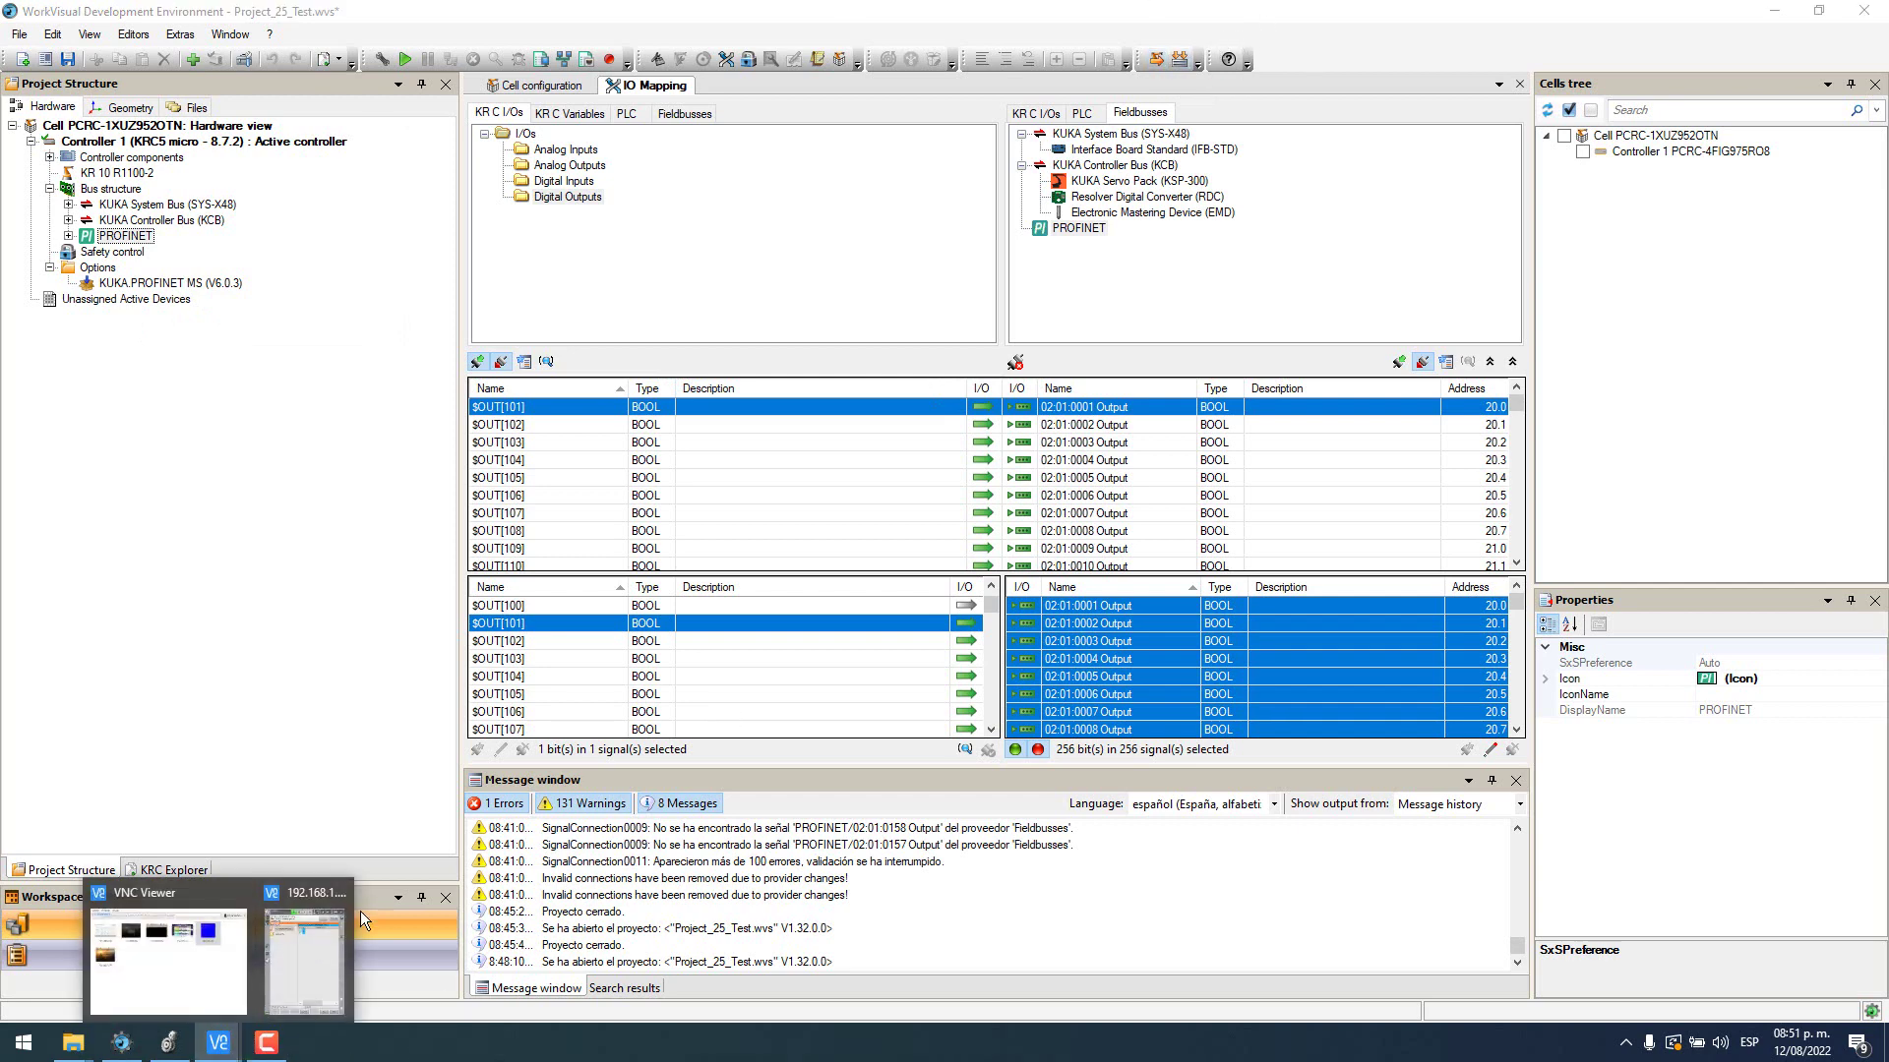
left_click(327, 949)
left_click(566, 506)
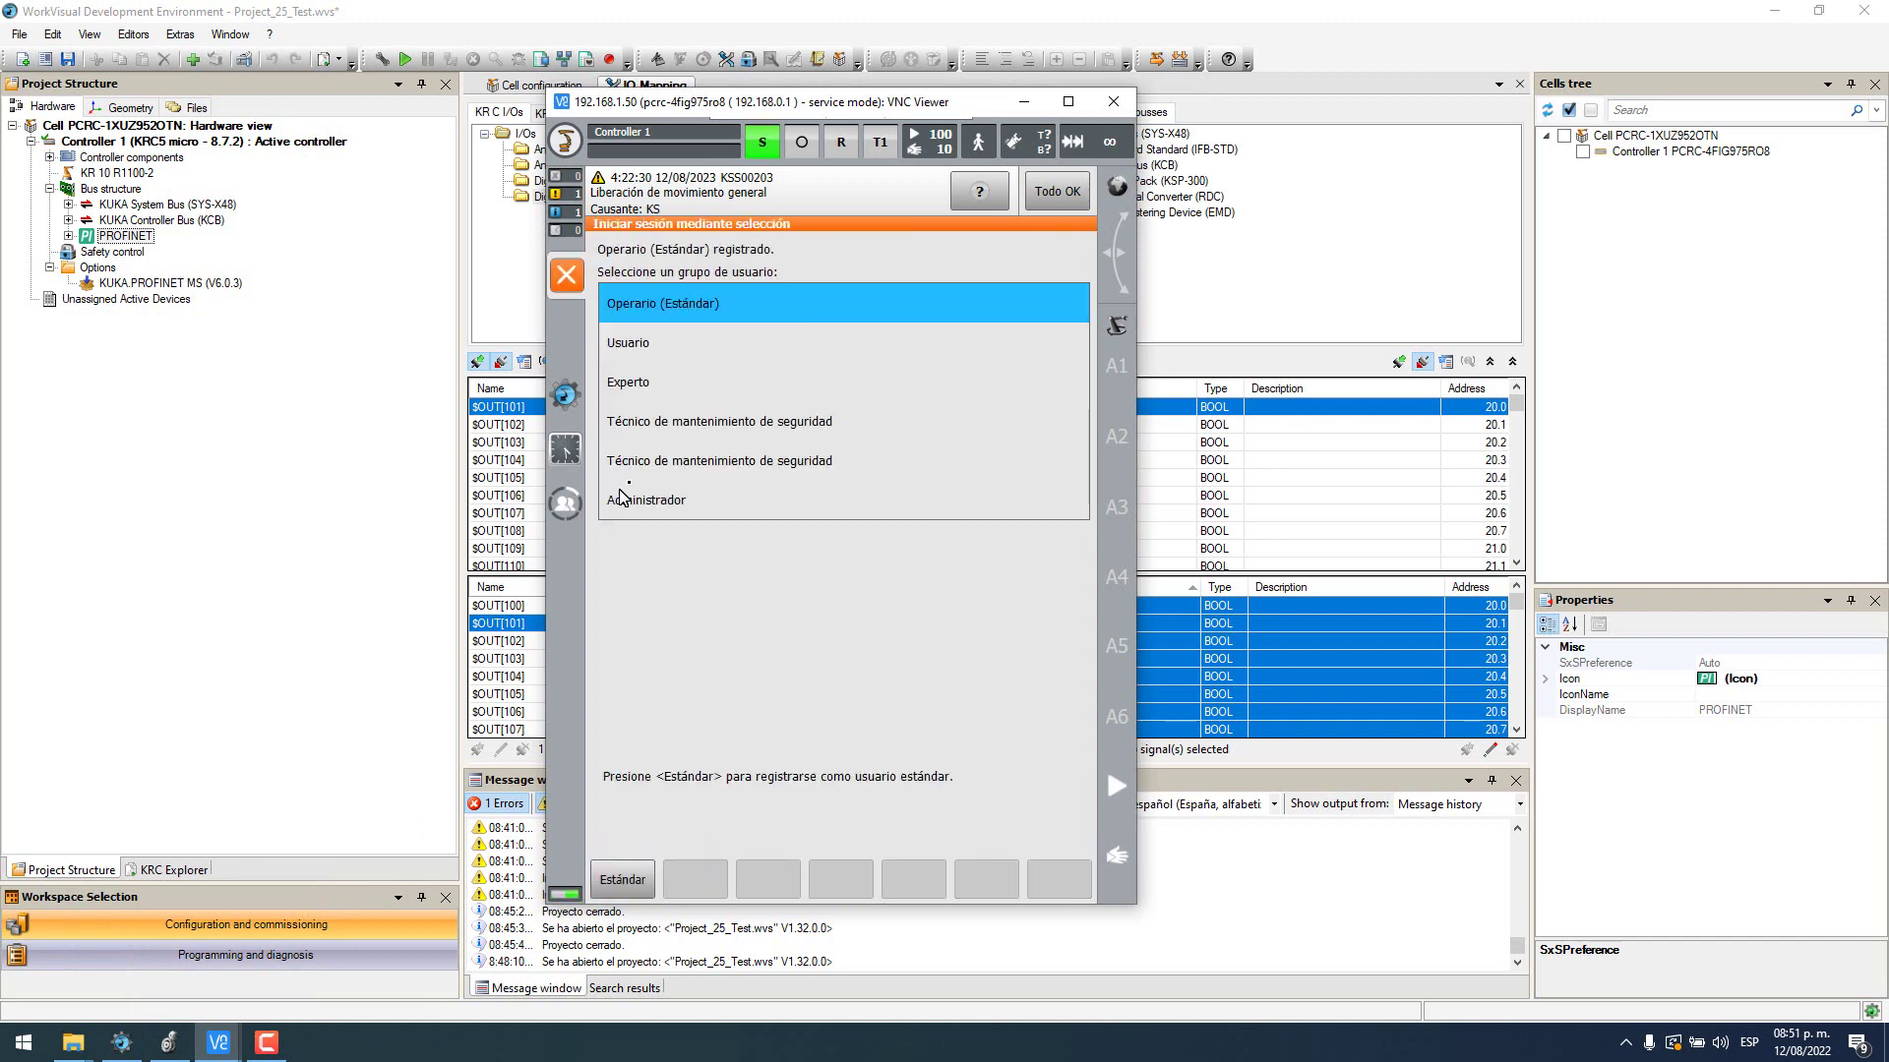
left_click(648, 385)
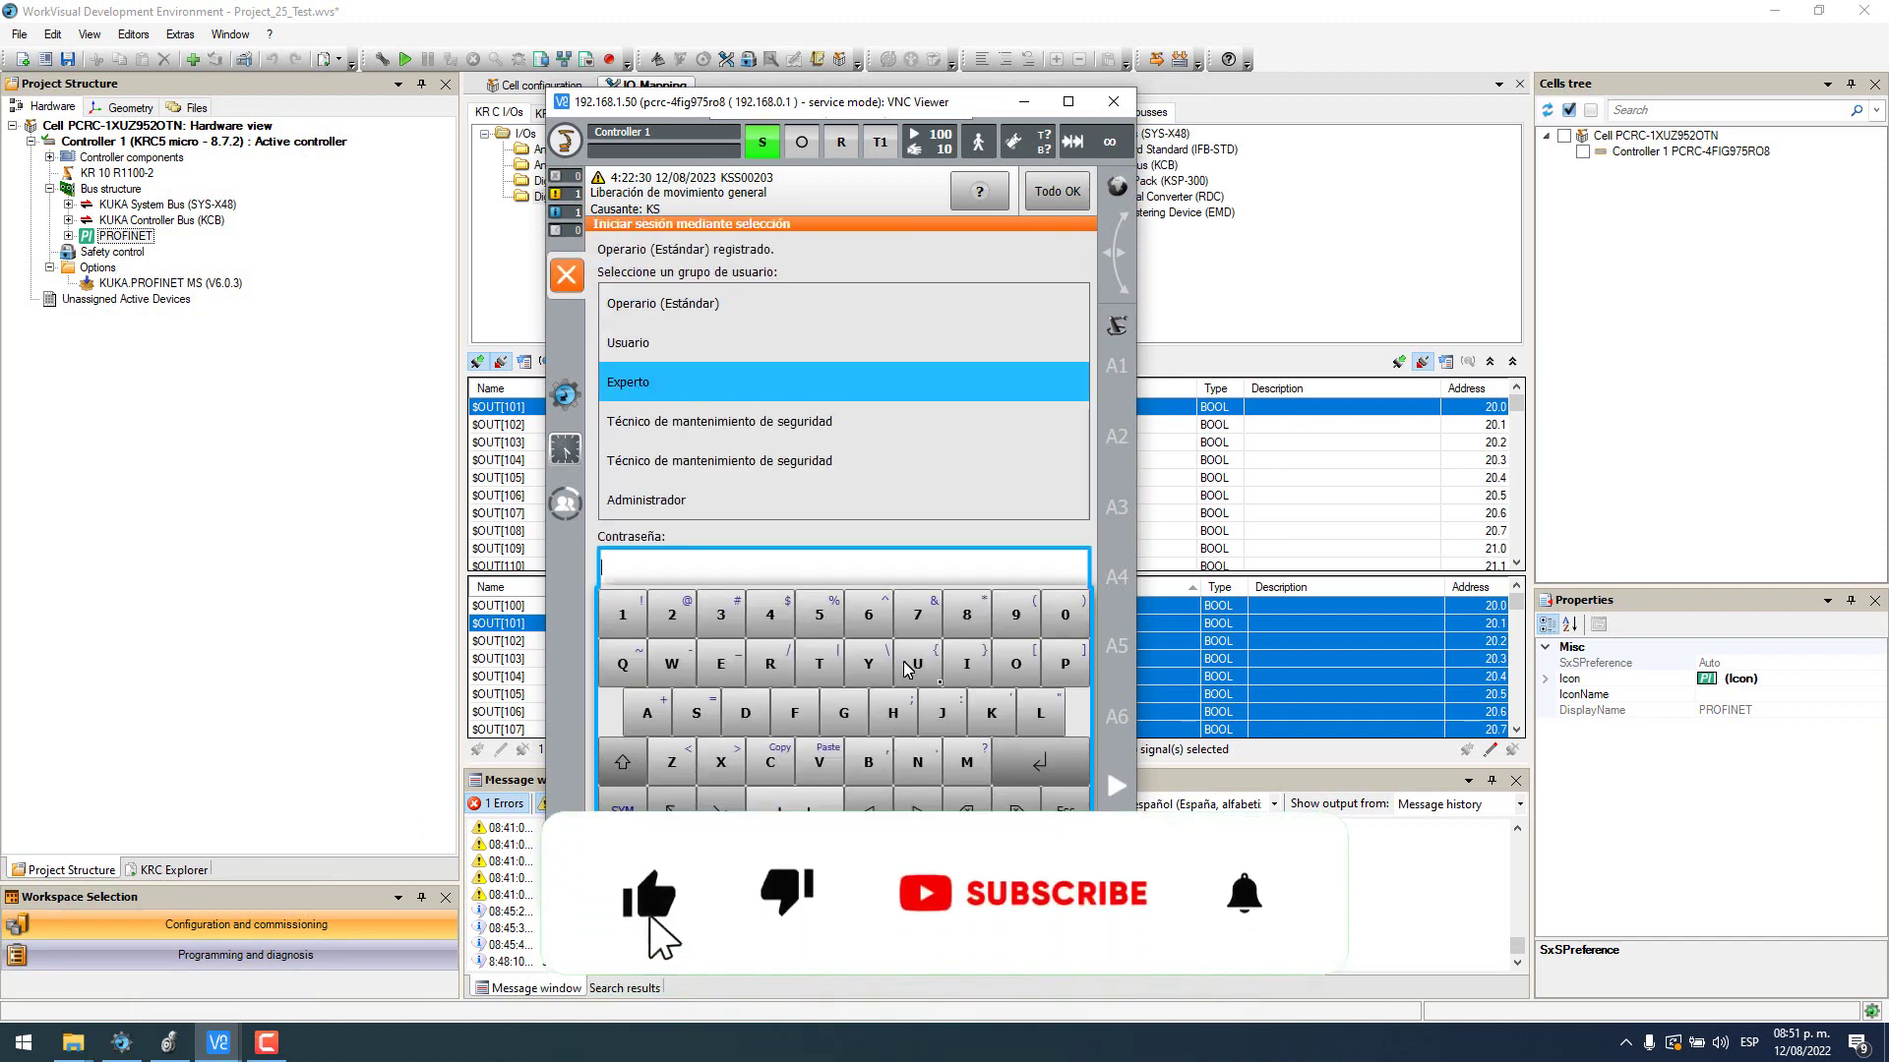
left_click(991, 713)
left_click(878, 649)
left_click(878, 649)
left_click(661, 720)
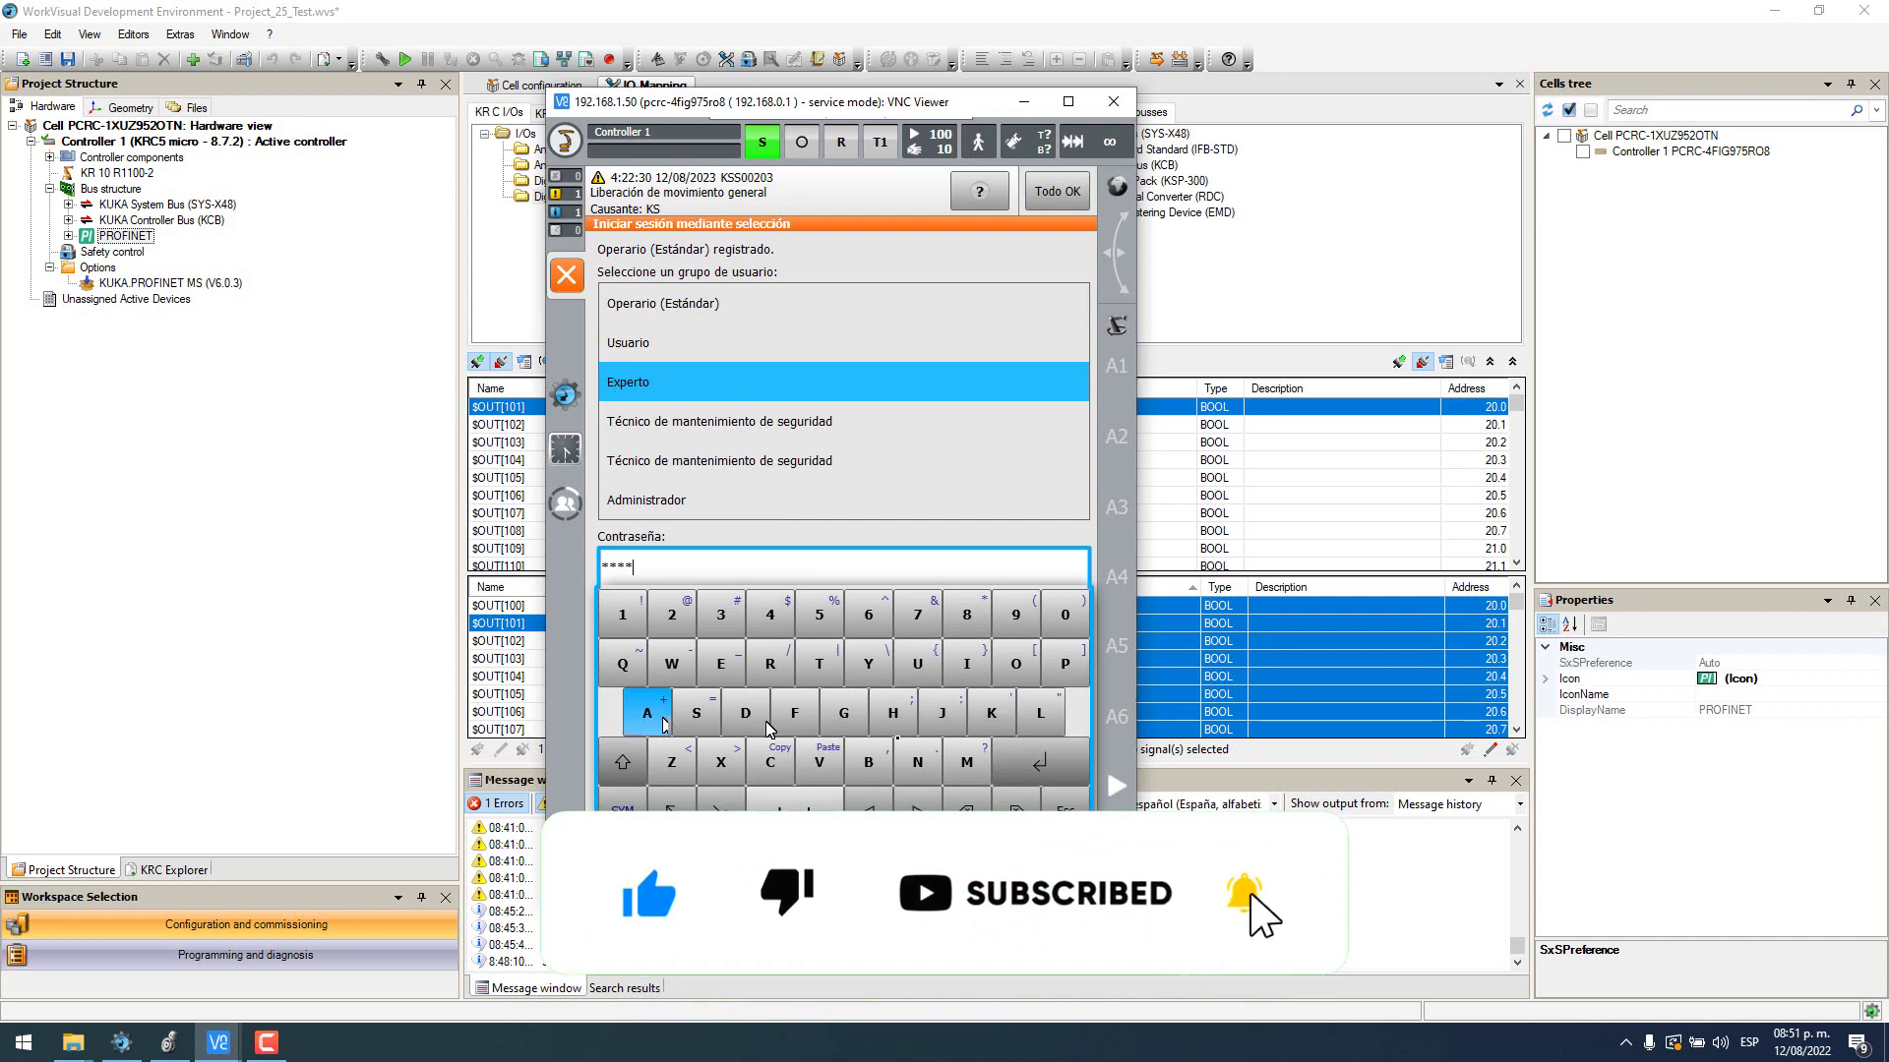
left_click(1025, 765)
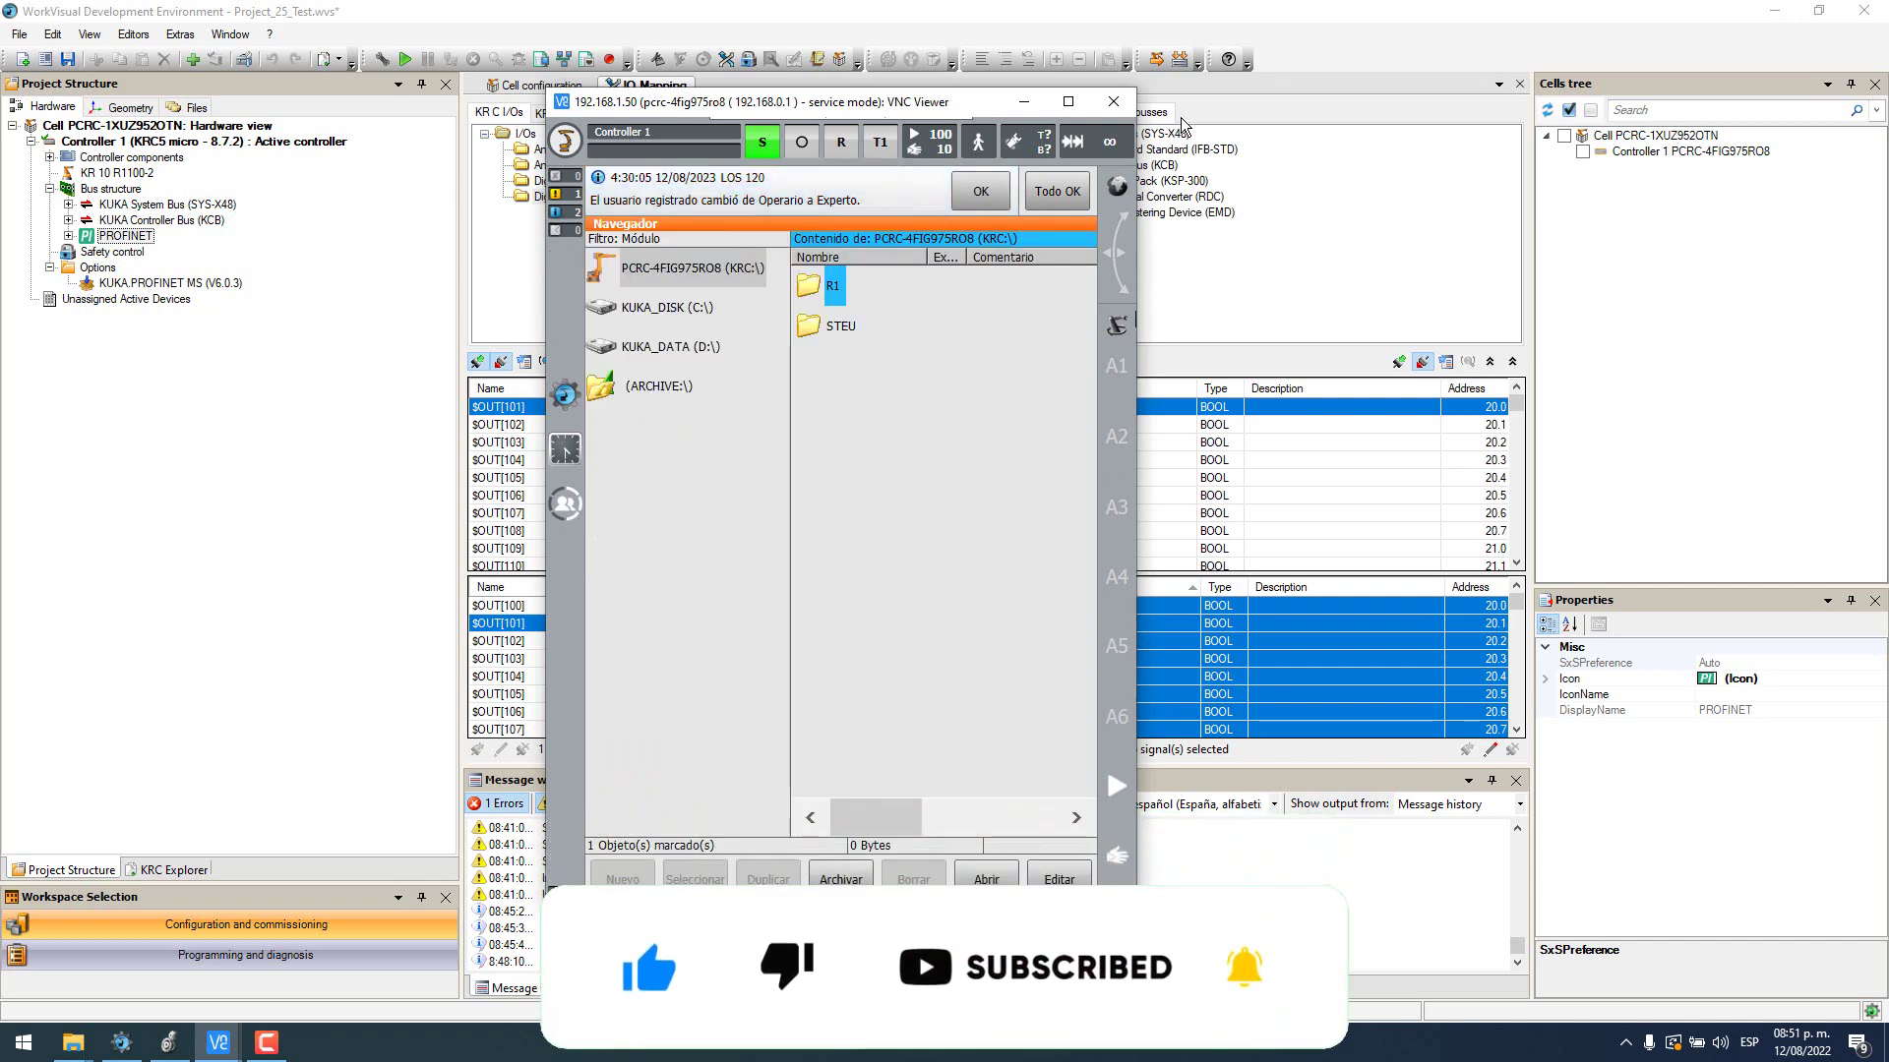
Step: Start deploying the project from WorkVisual to Controller 1, and bring the controller's VNC Viewer session beside the deployment wizard
left_click(1153, 61)
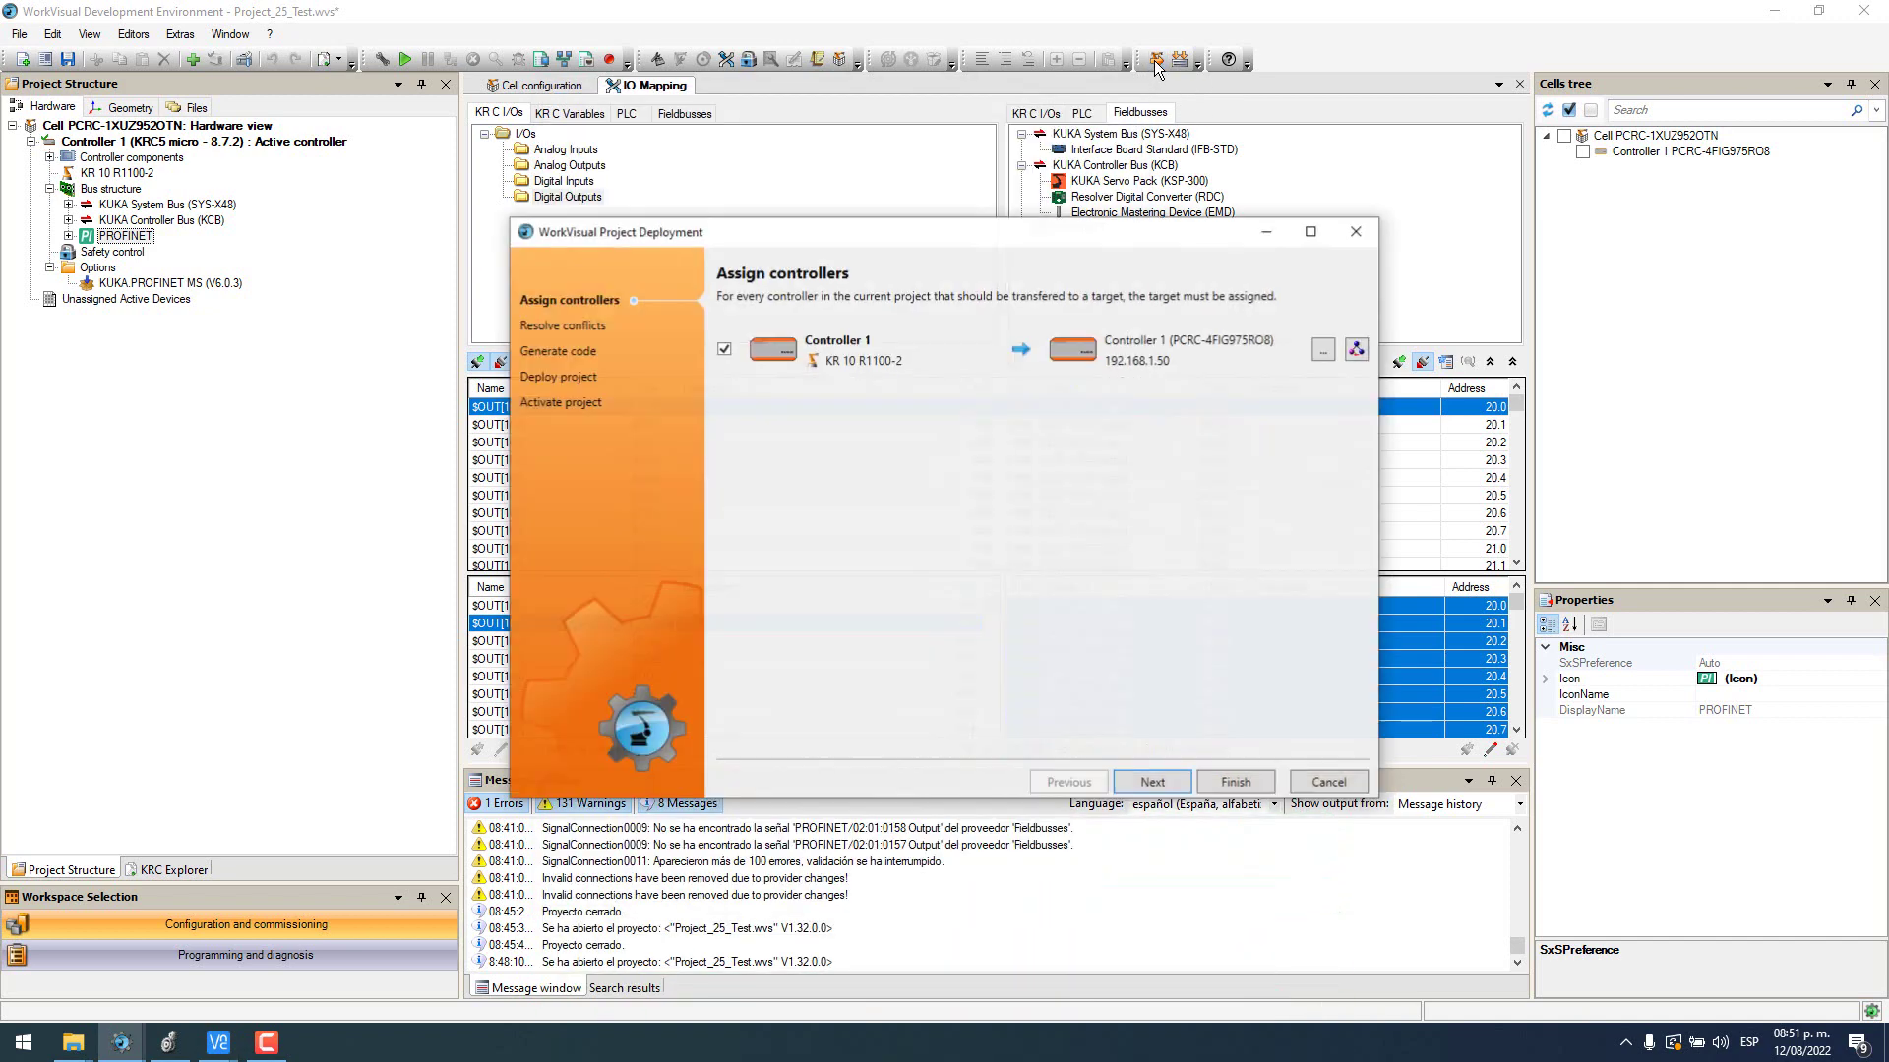
left_click(1236, 782)
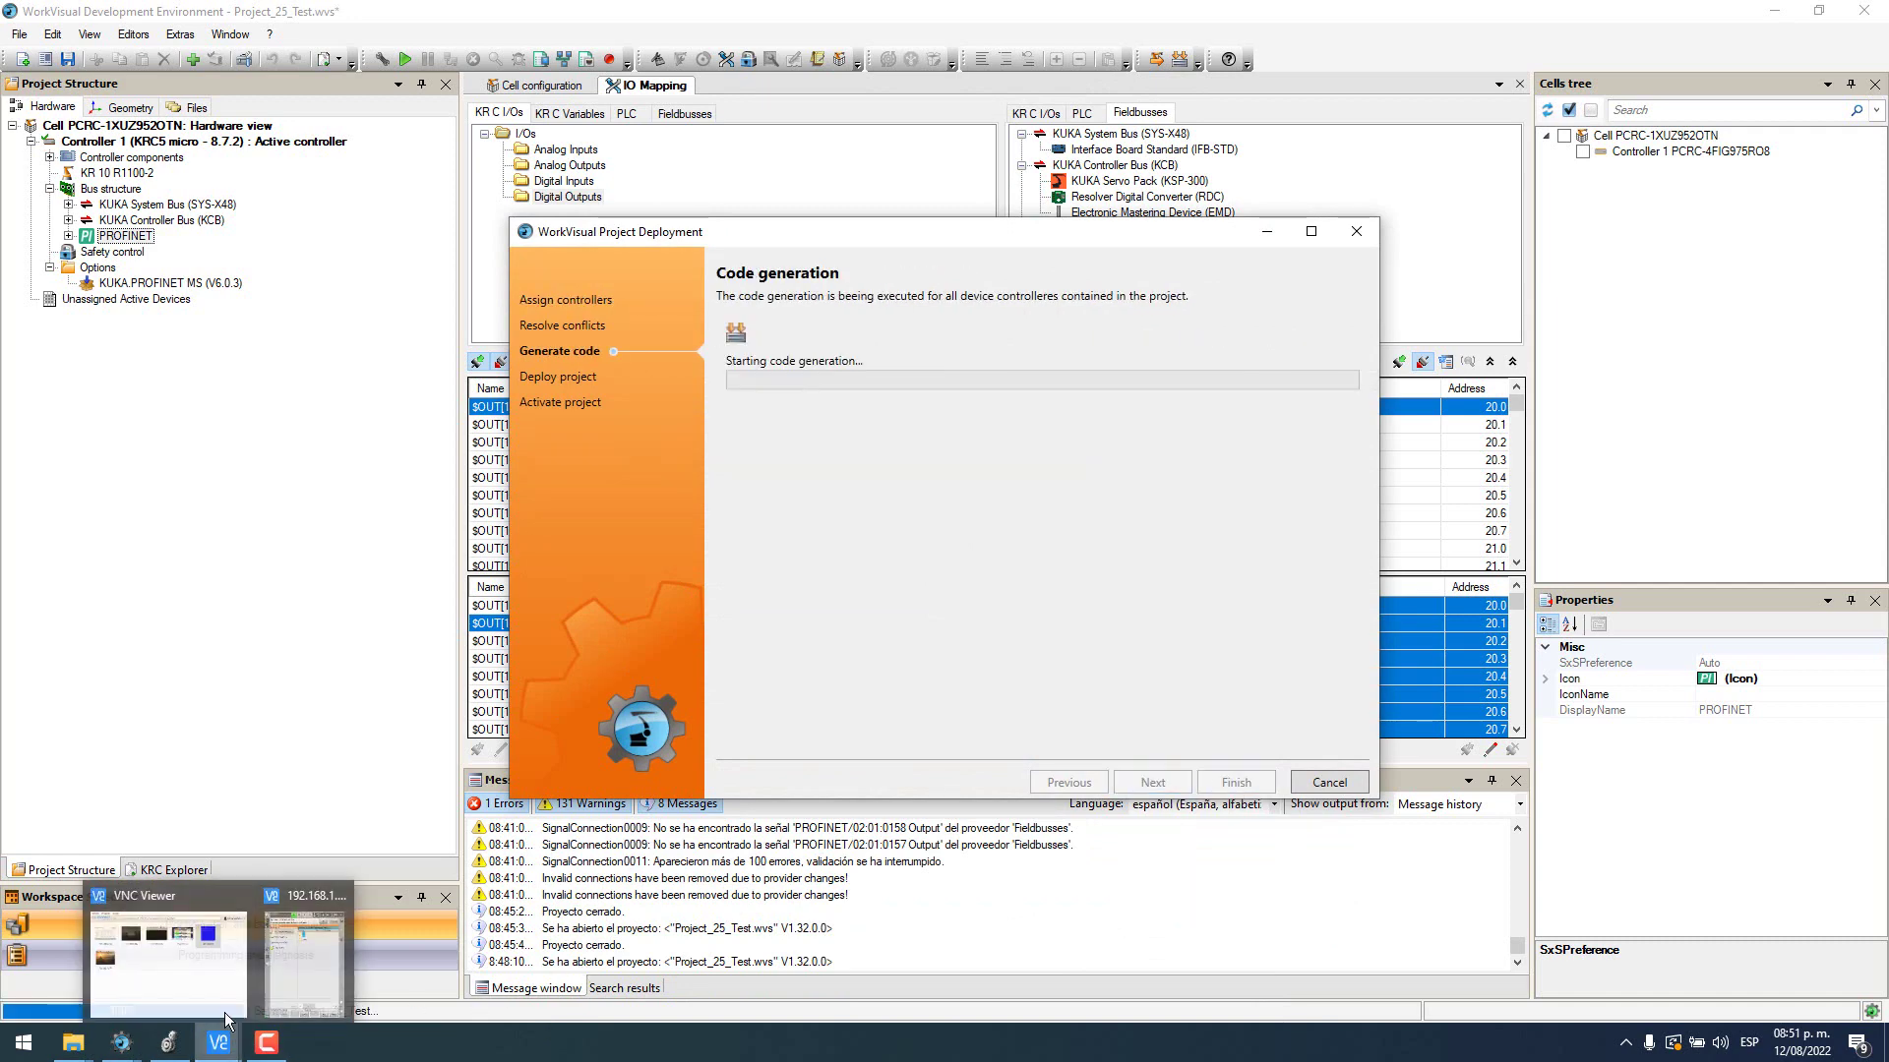
left_click(284, 974)
left_click_drag(911, 107, 391, 101)
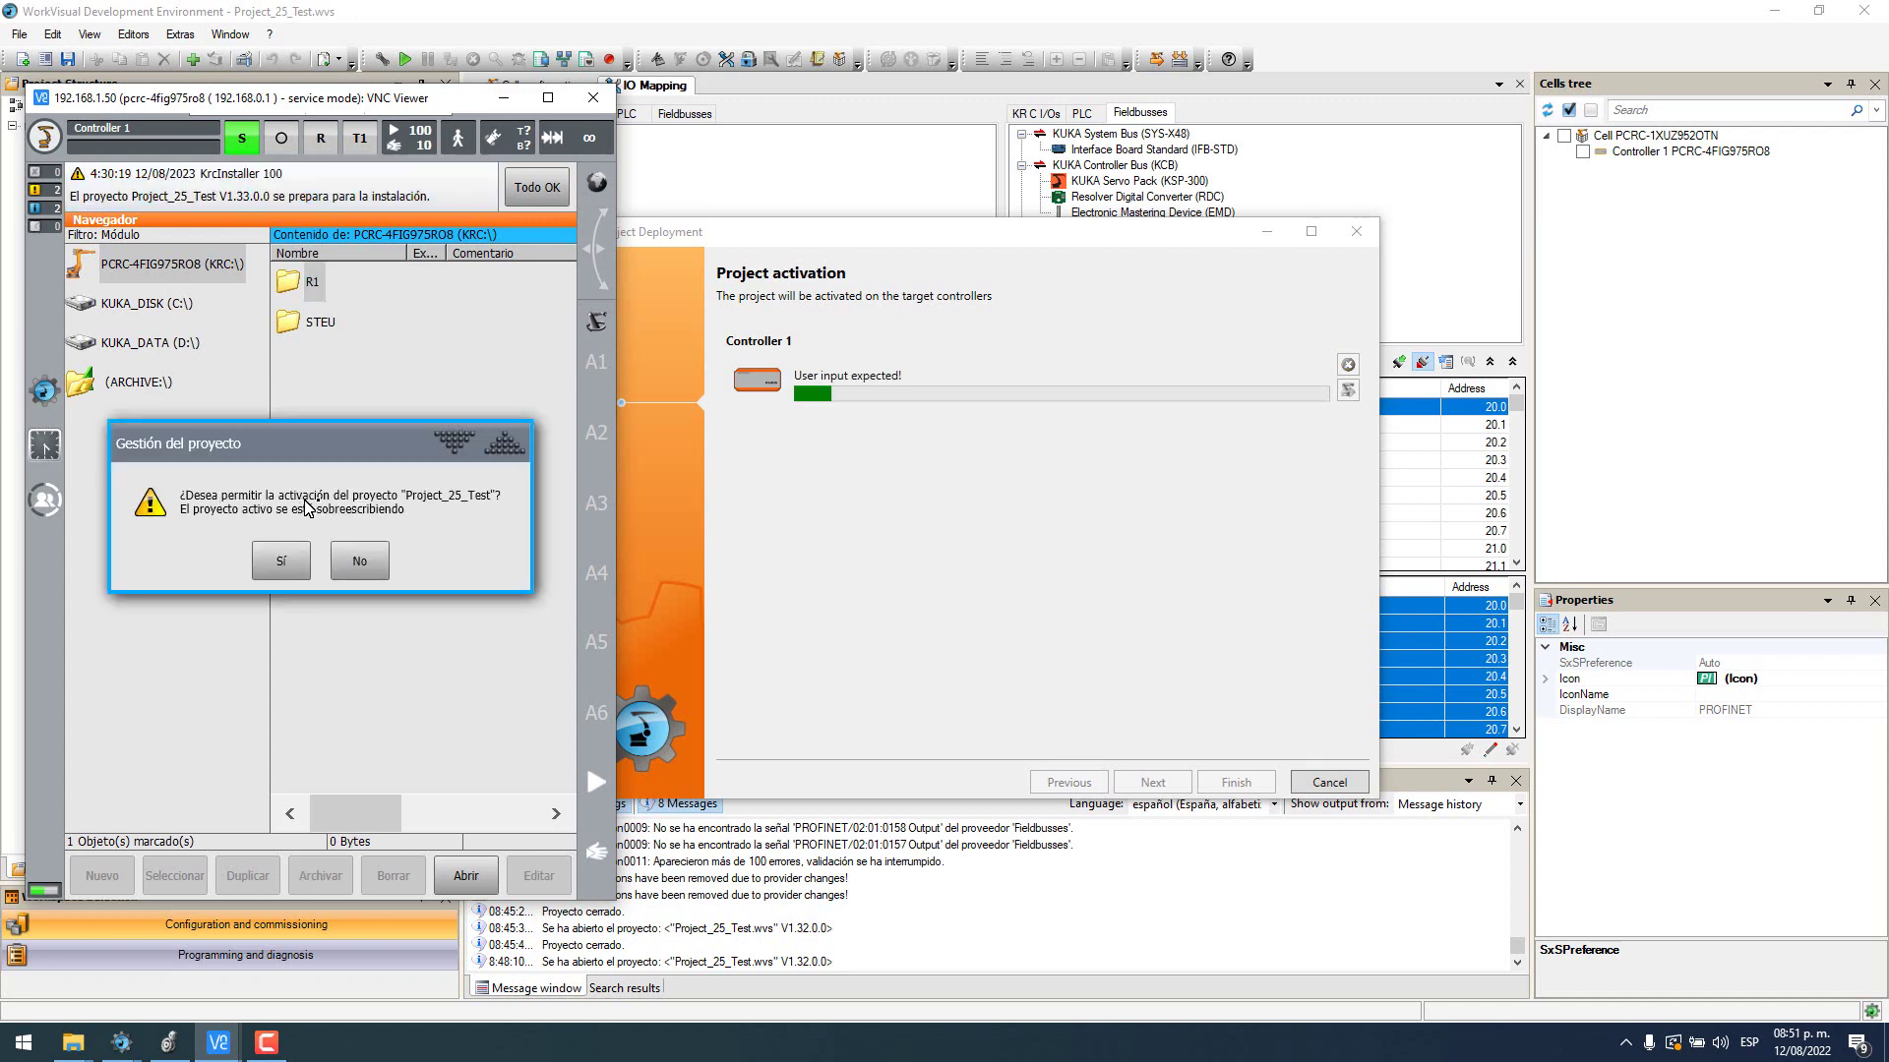
Step: Approve the activation of Project_25_Test and its modifications on the controller, and finish the deployment wizard
left_click(276, 566)
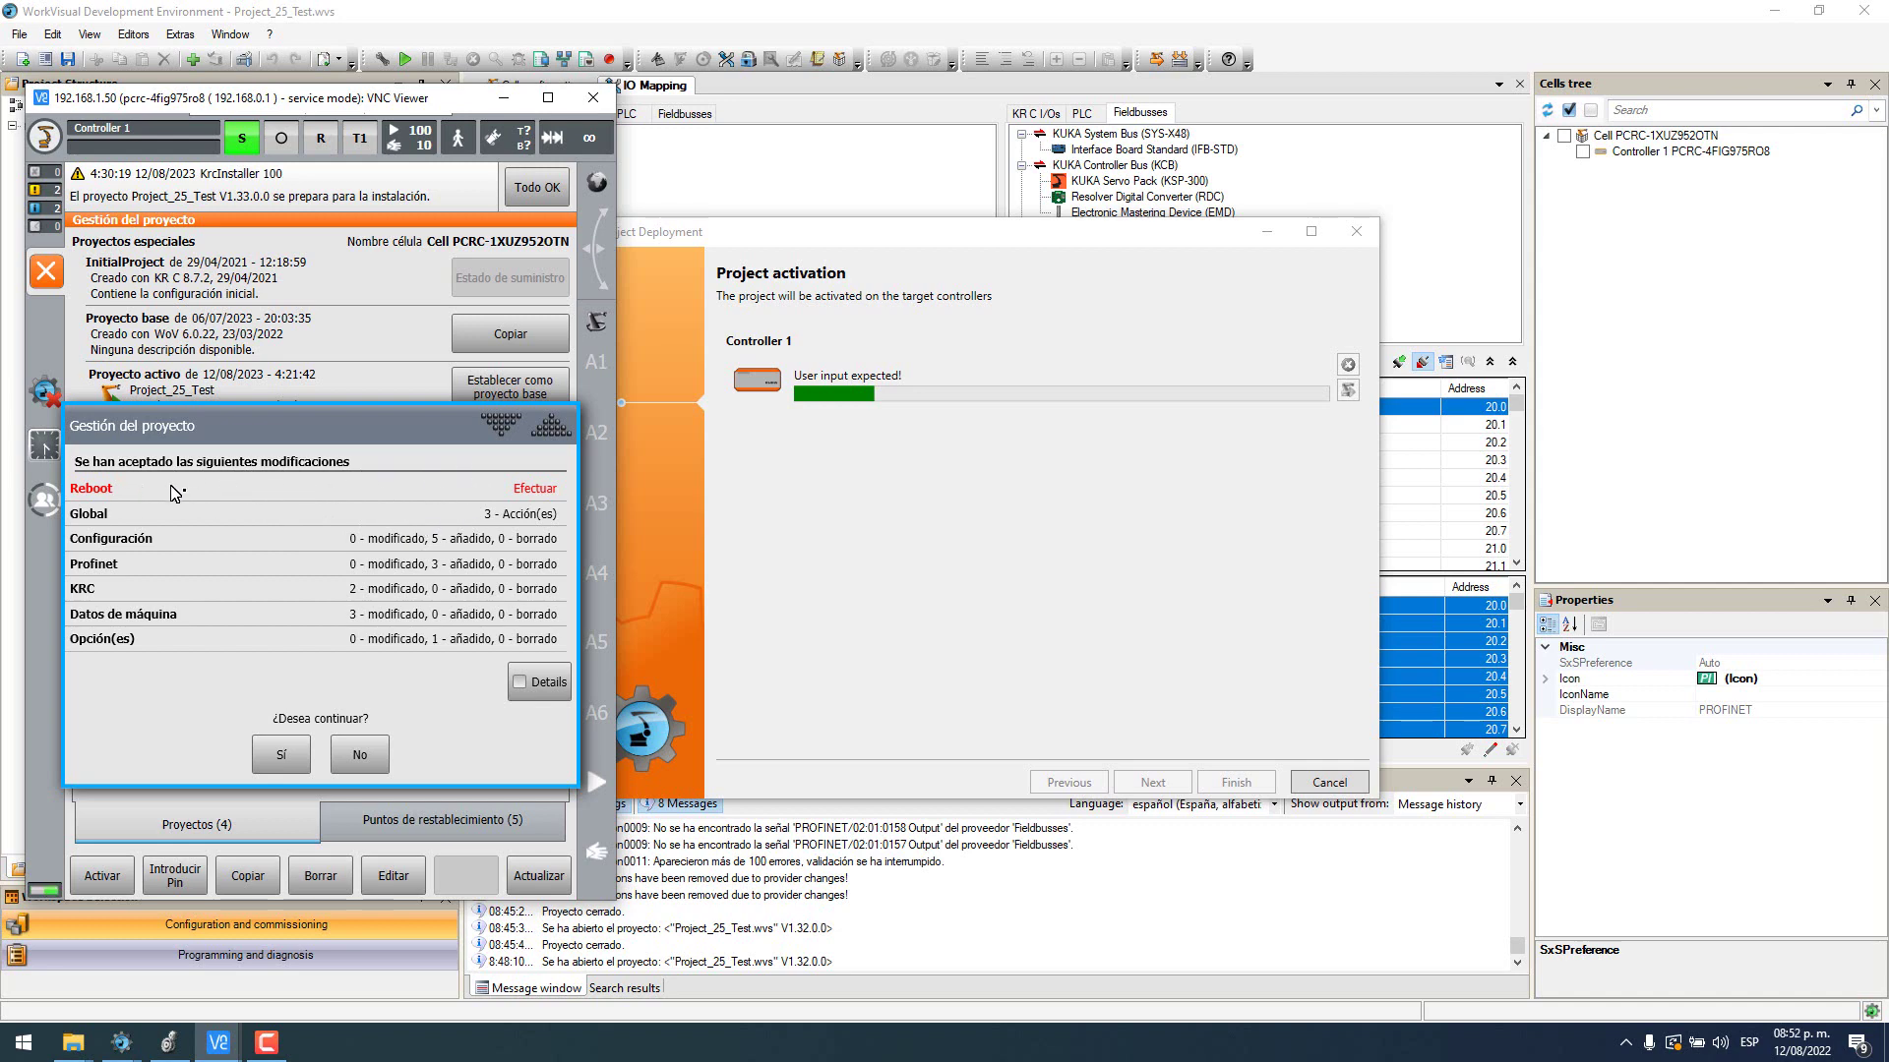
left_click(295, 760)
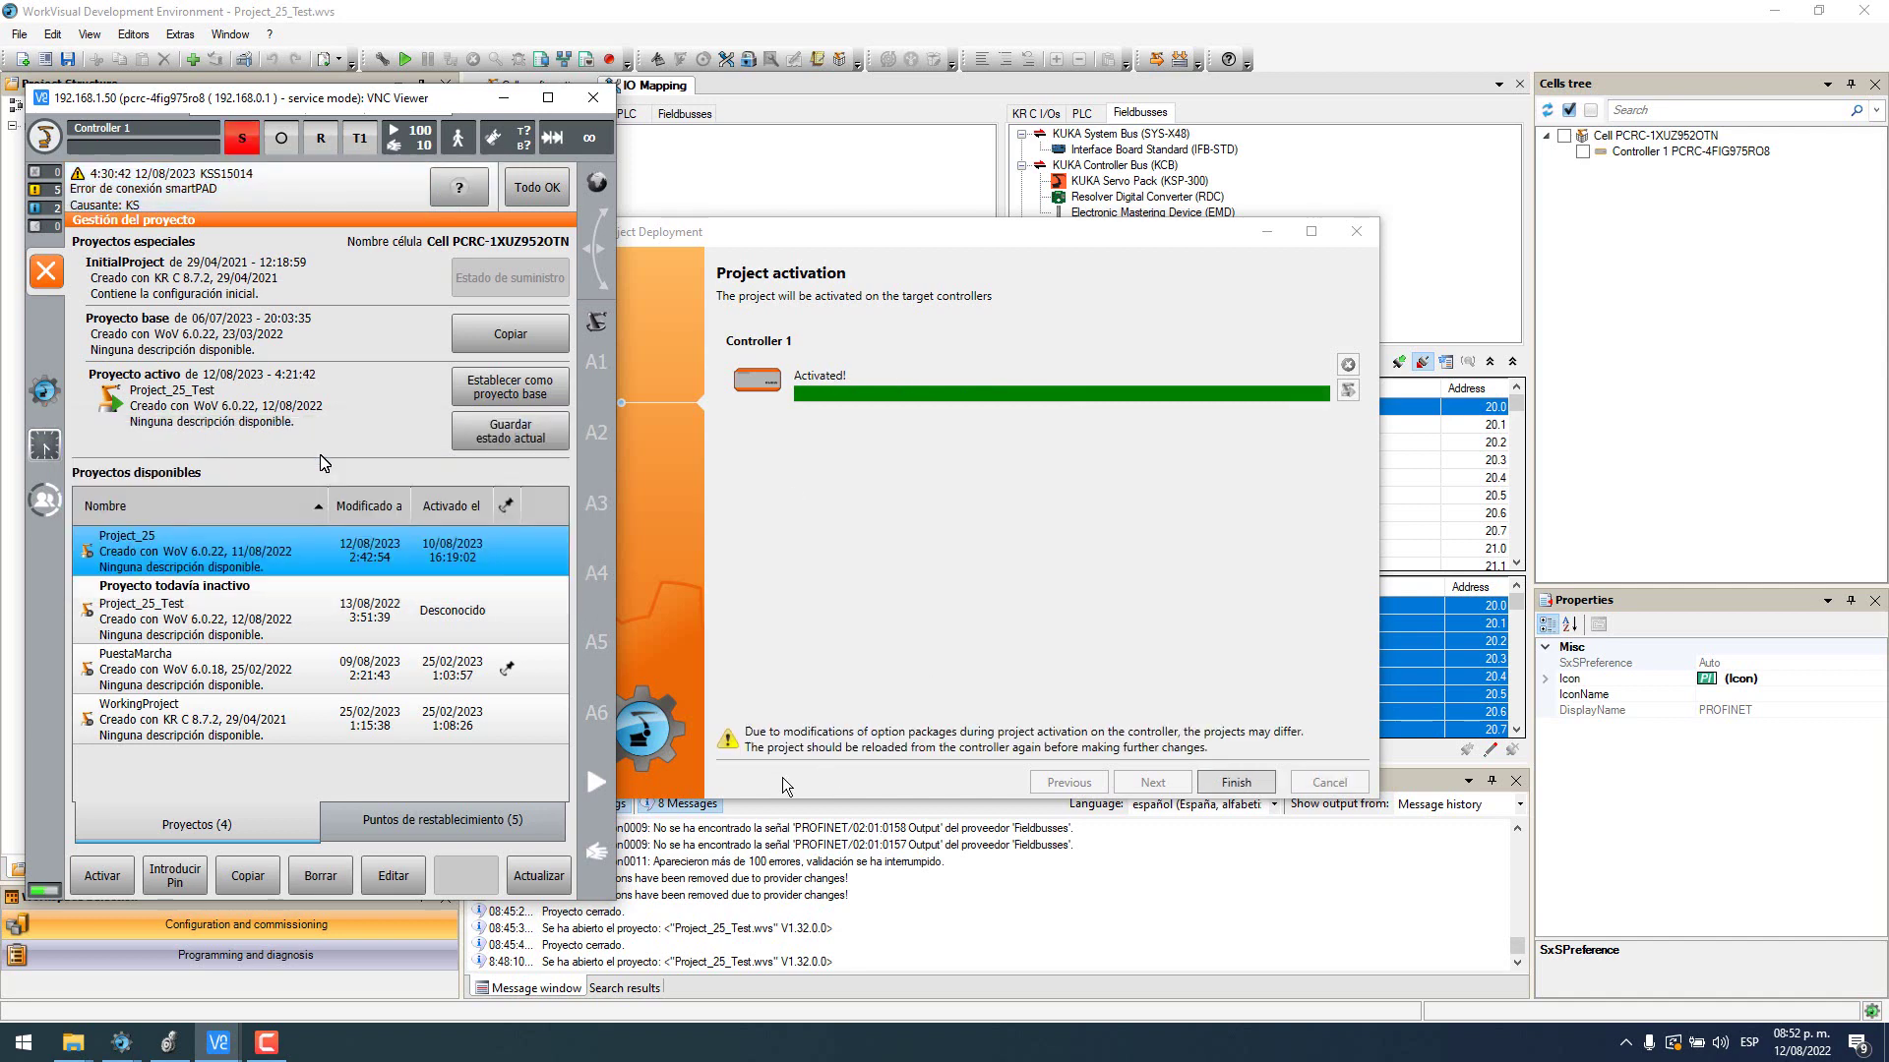
left_click(837, 704)
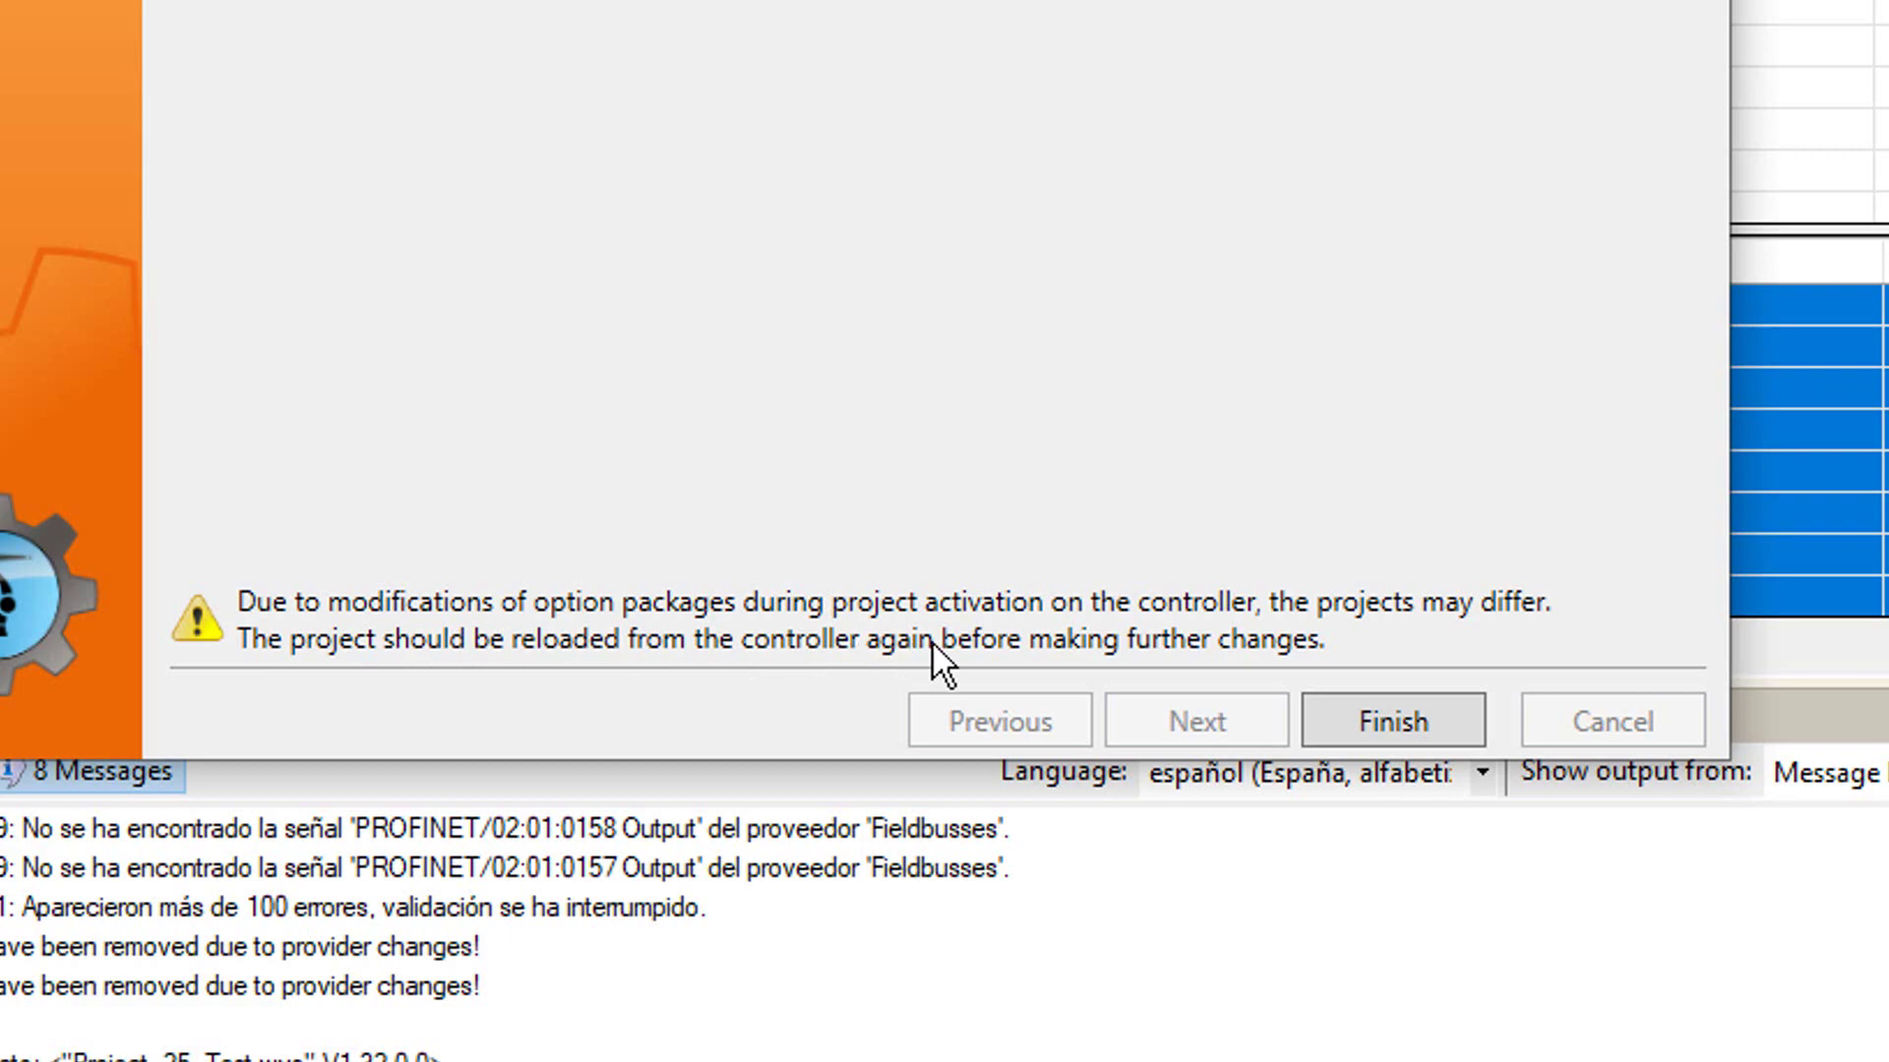
left_click(1408, 700)
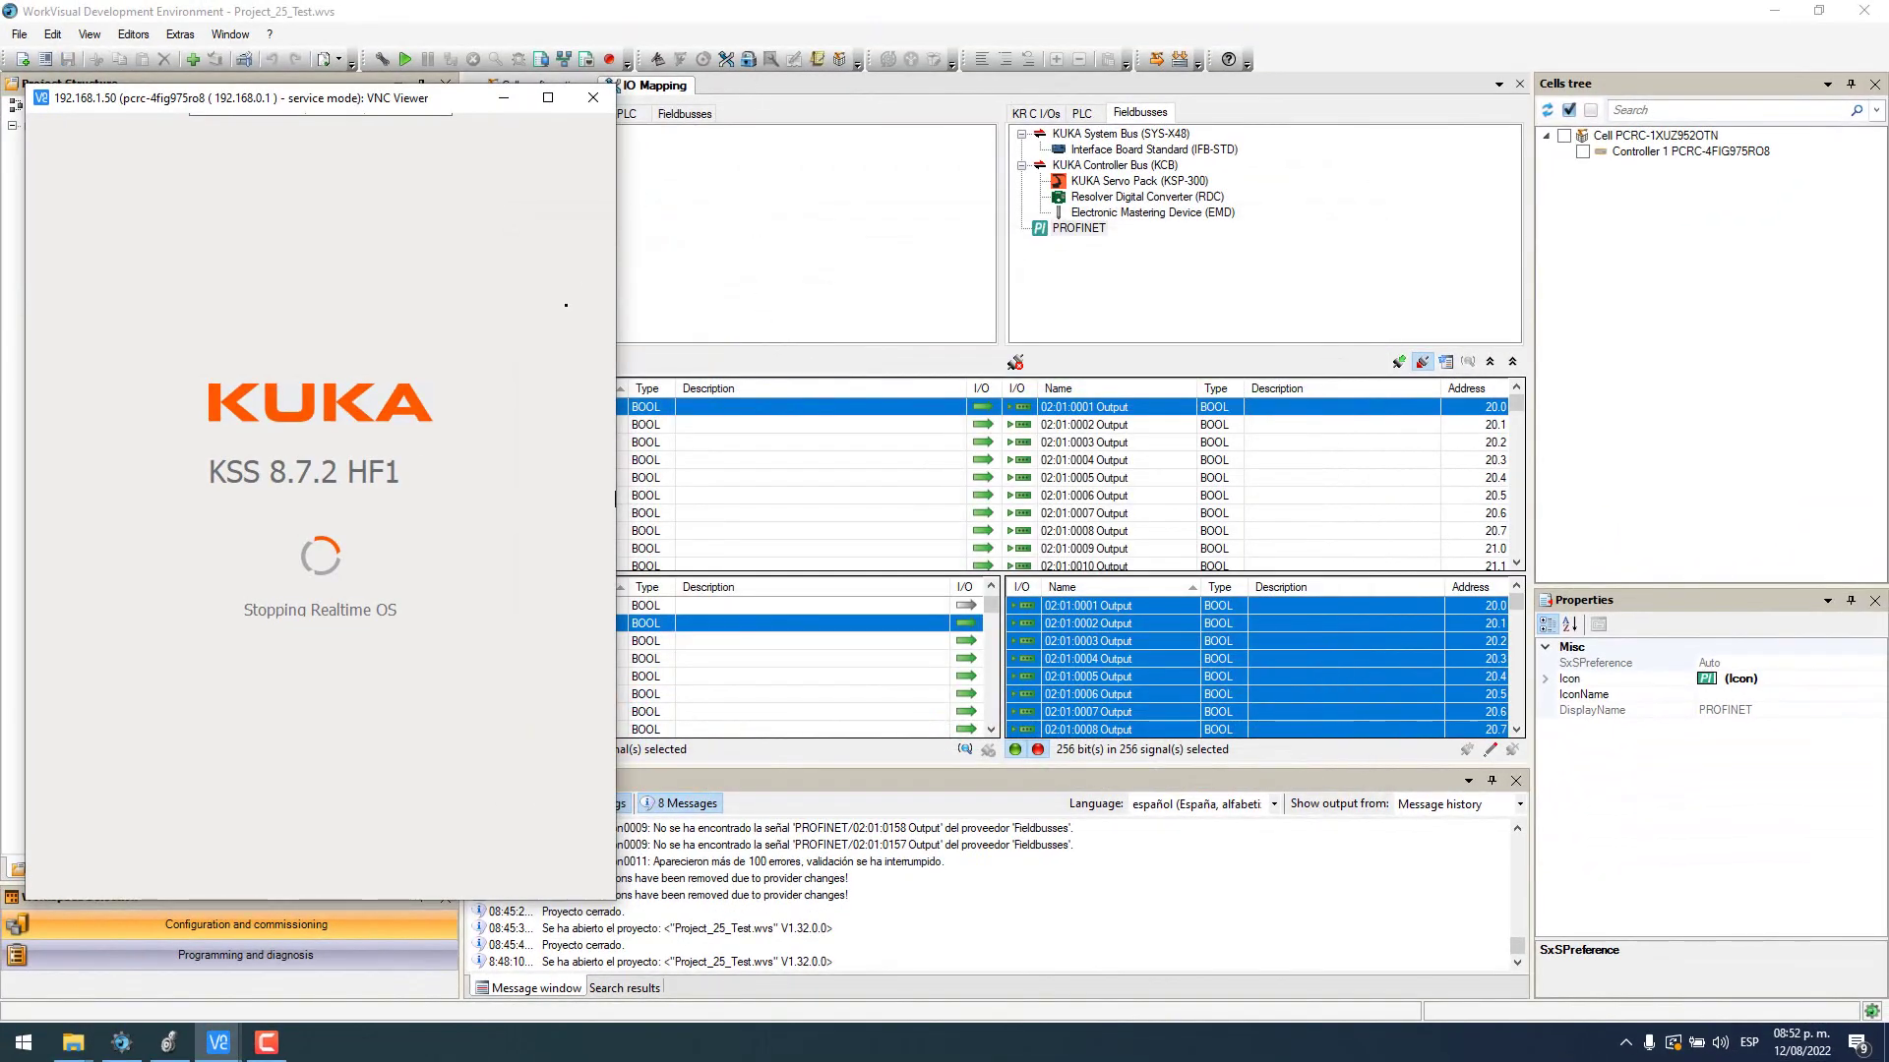
Step: Close the controller's VNC Viewer session and launch CODESYS V3.5 SP16
left_click_drag(487, 110, 1136, 110)
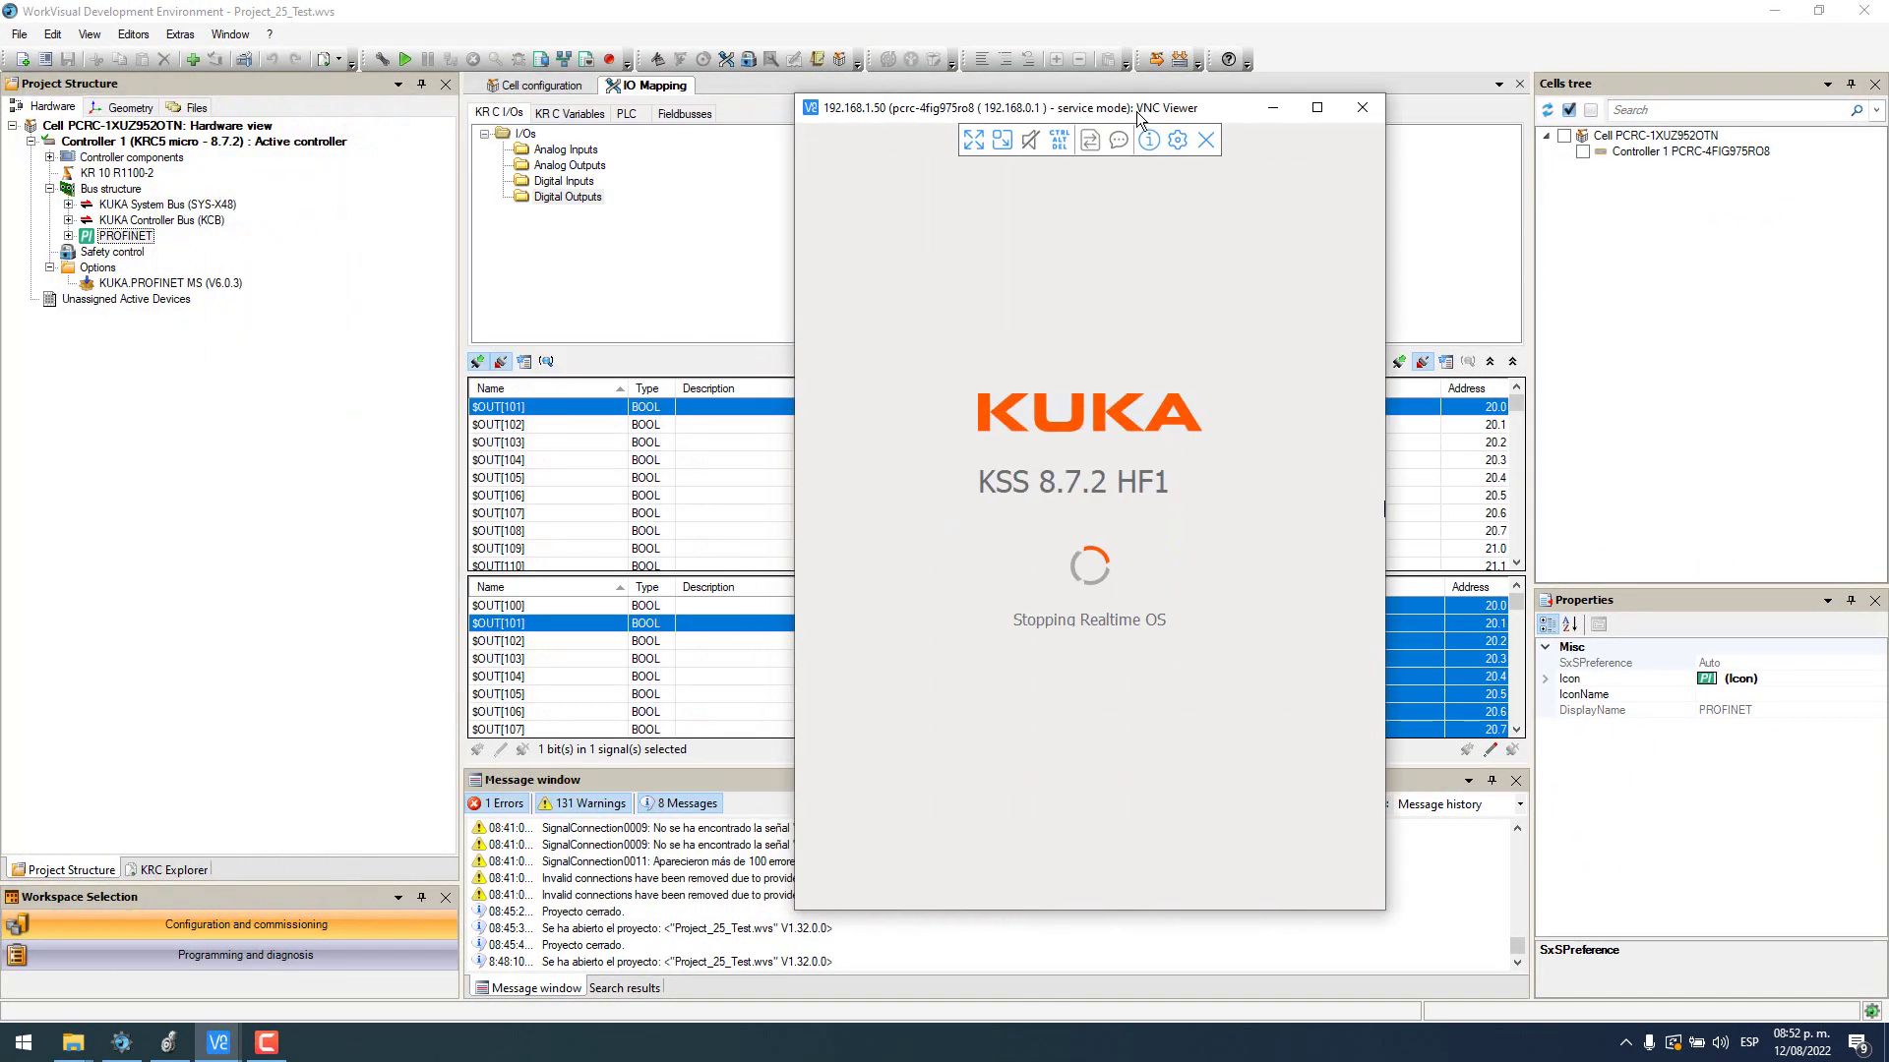
left_click(1361, 107)
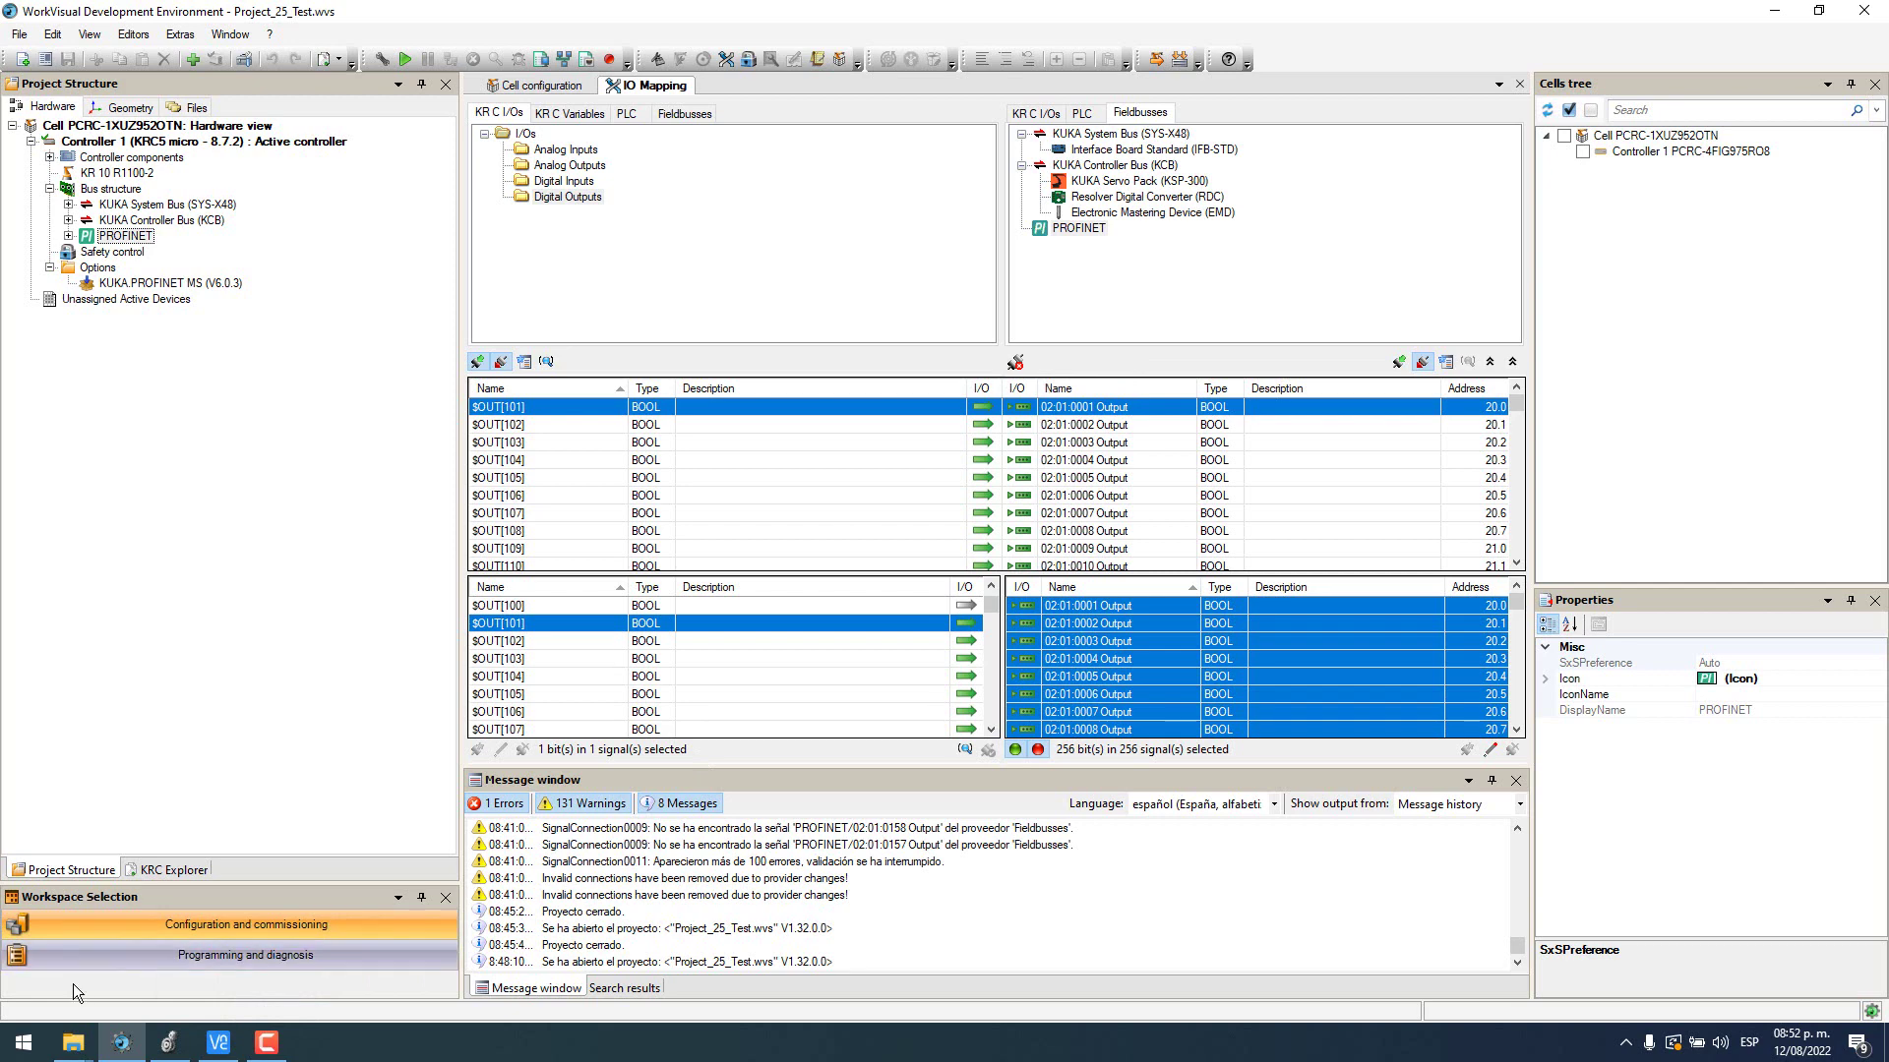
left_click(14, 1053)
type("code")
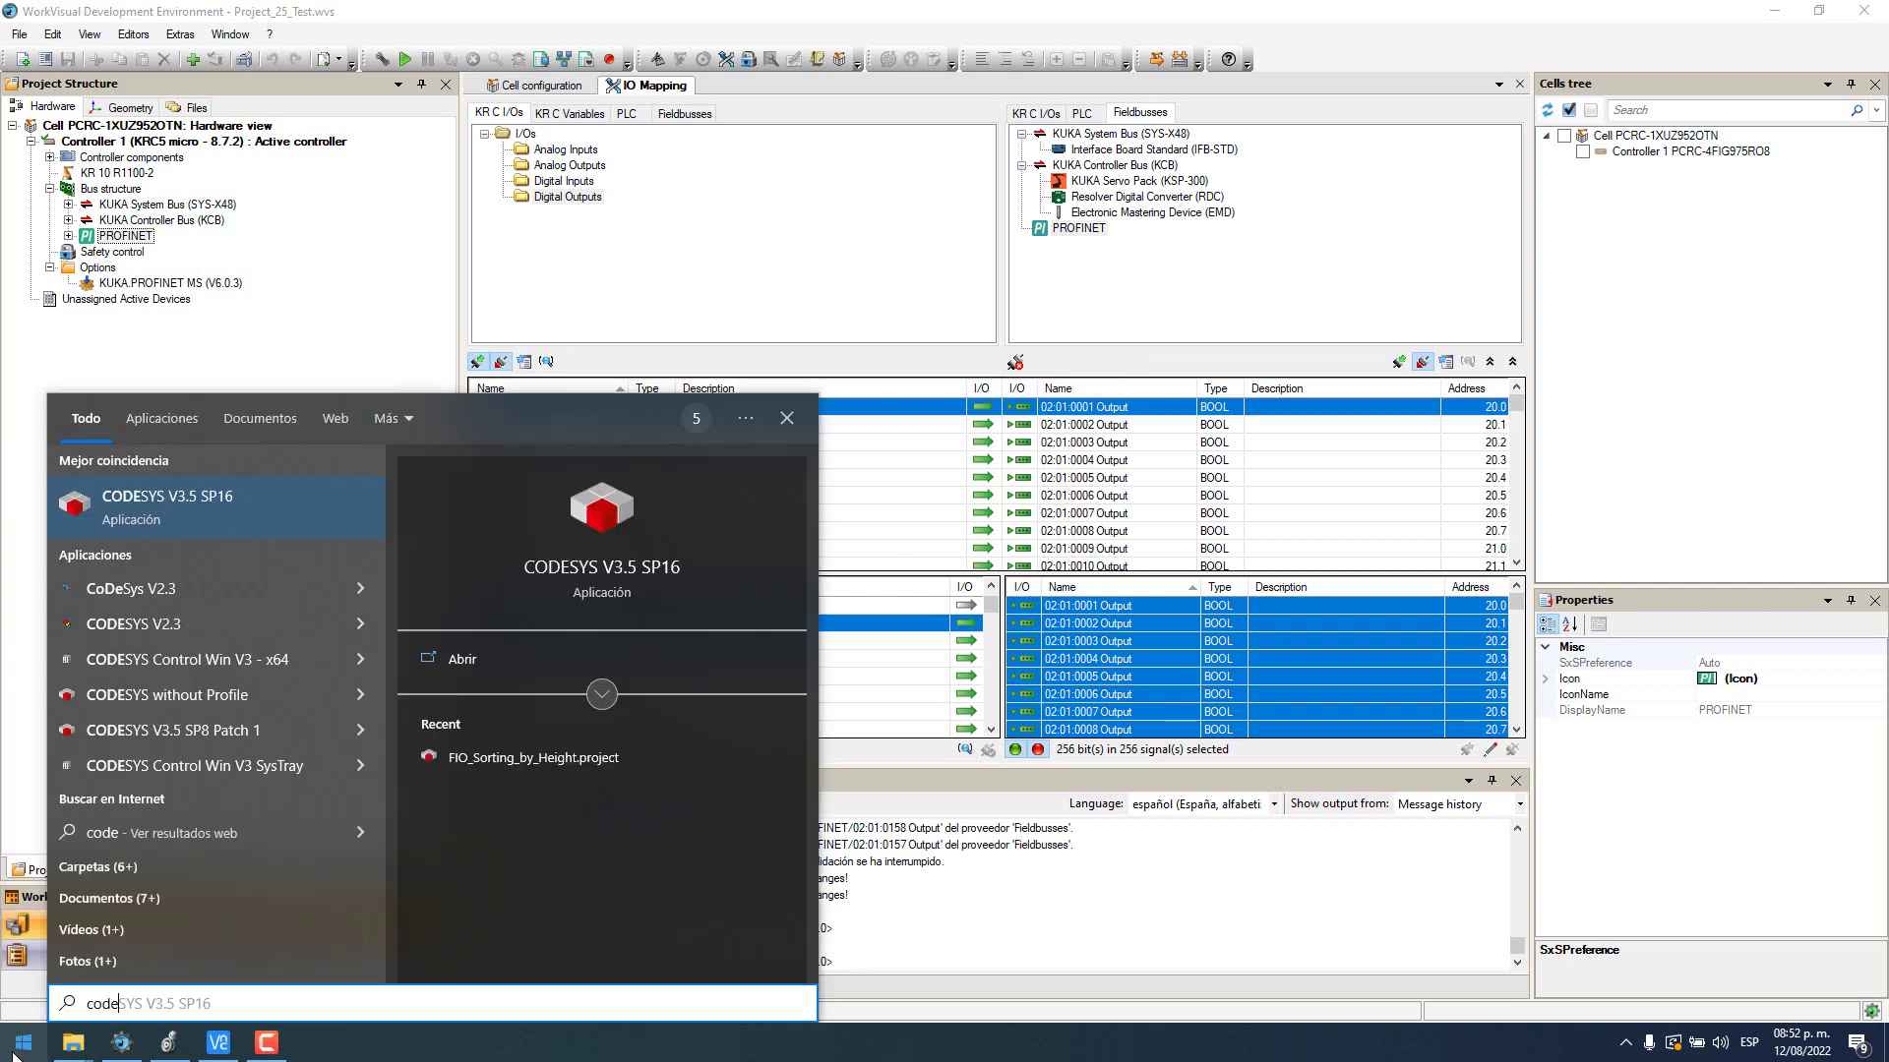
key("Return")
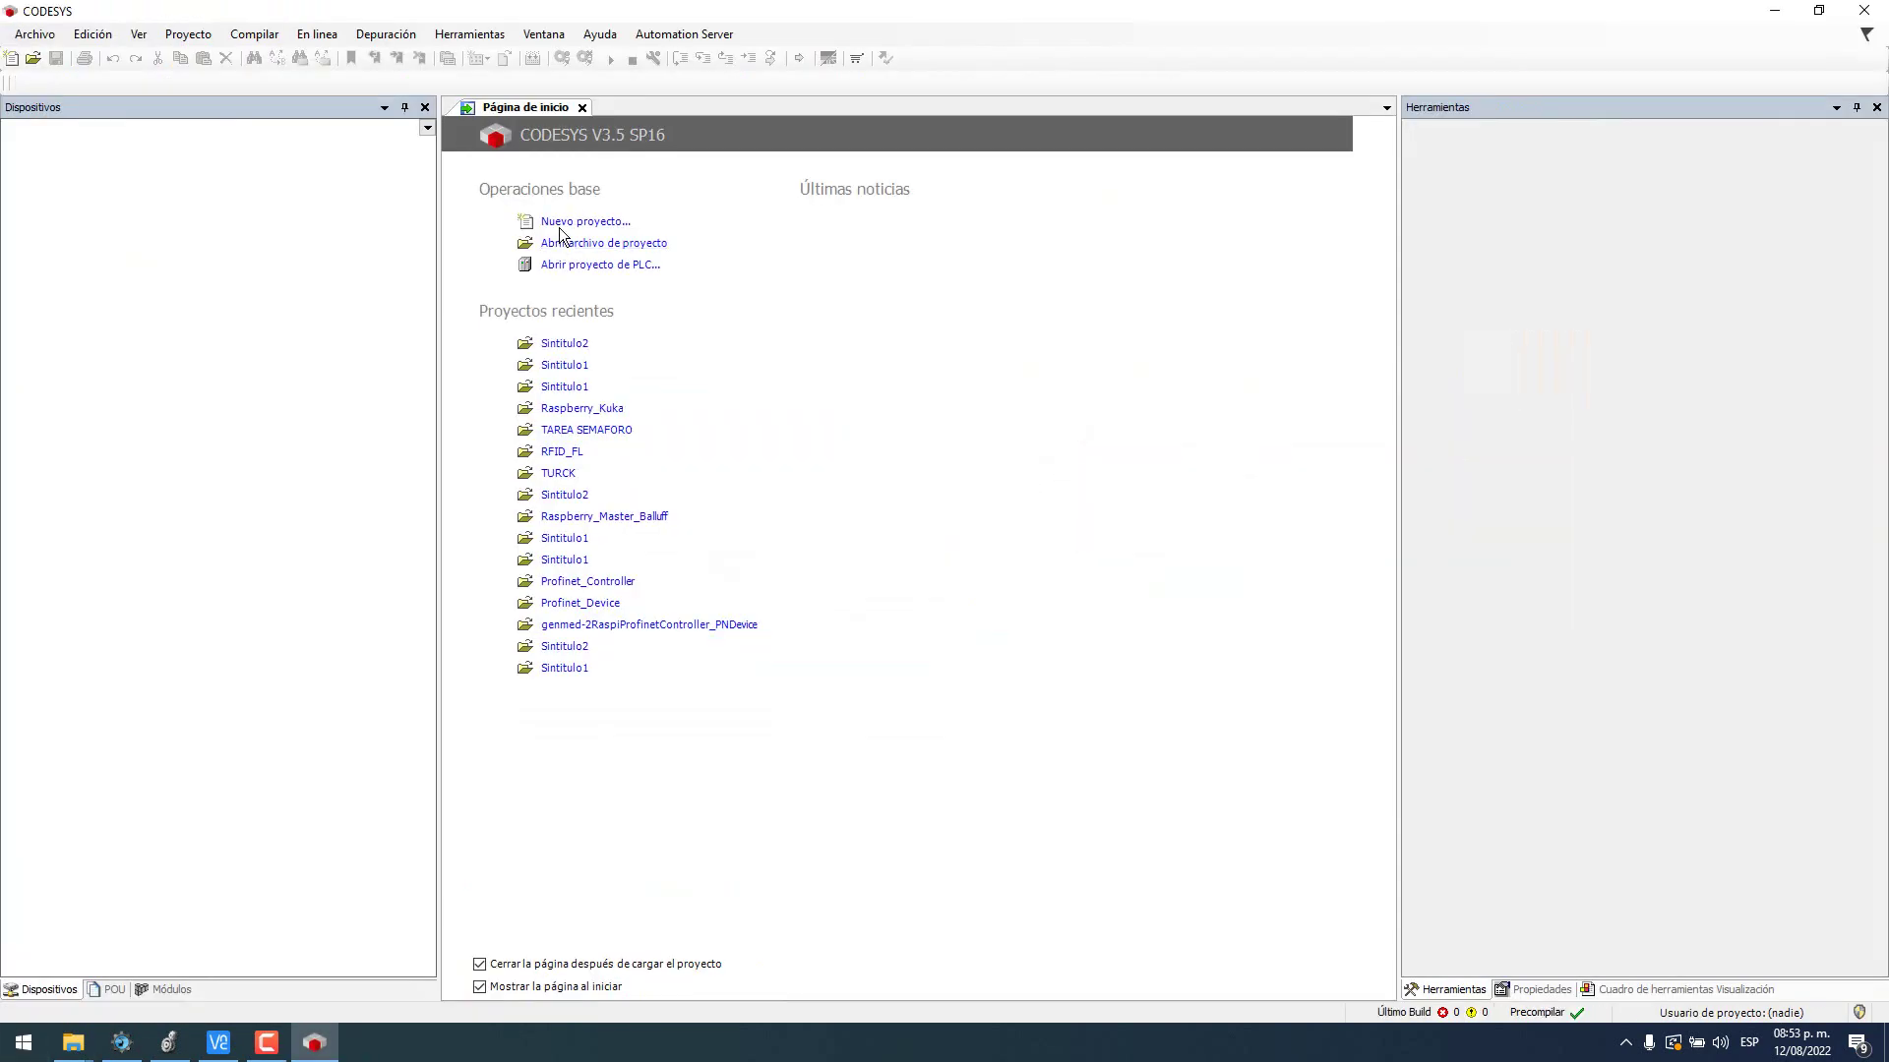
Step: Create a standard project named Kuka_Raspi for CODESYS Control for Raspberry Pi SL, with PLC_PRG in ladder diagram (LD)
left_click(555, 222)
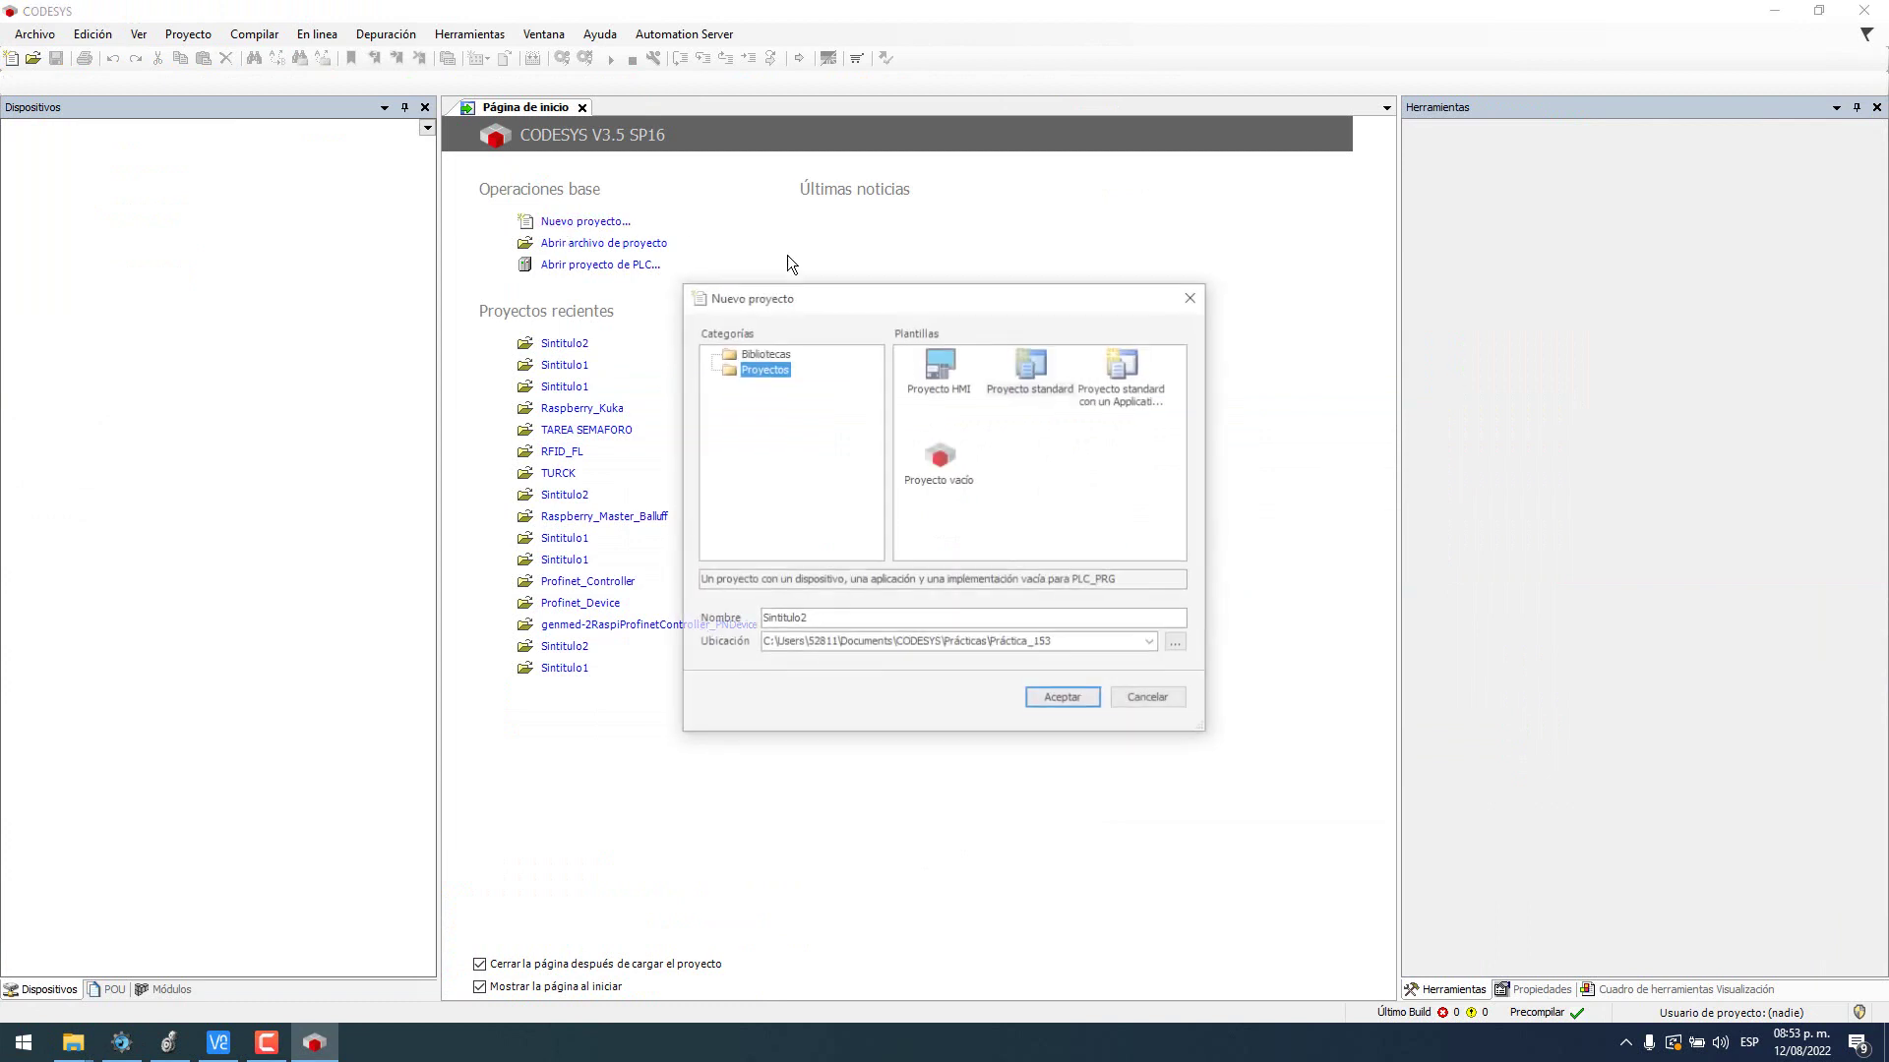
left_click(1032, 364)
double_click(797, 620)
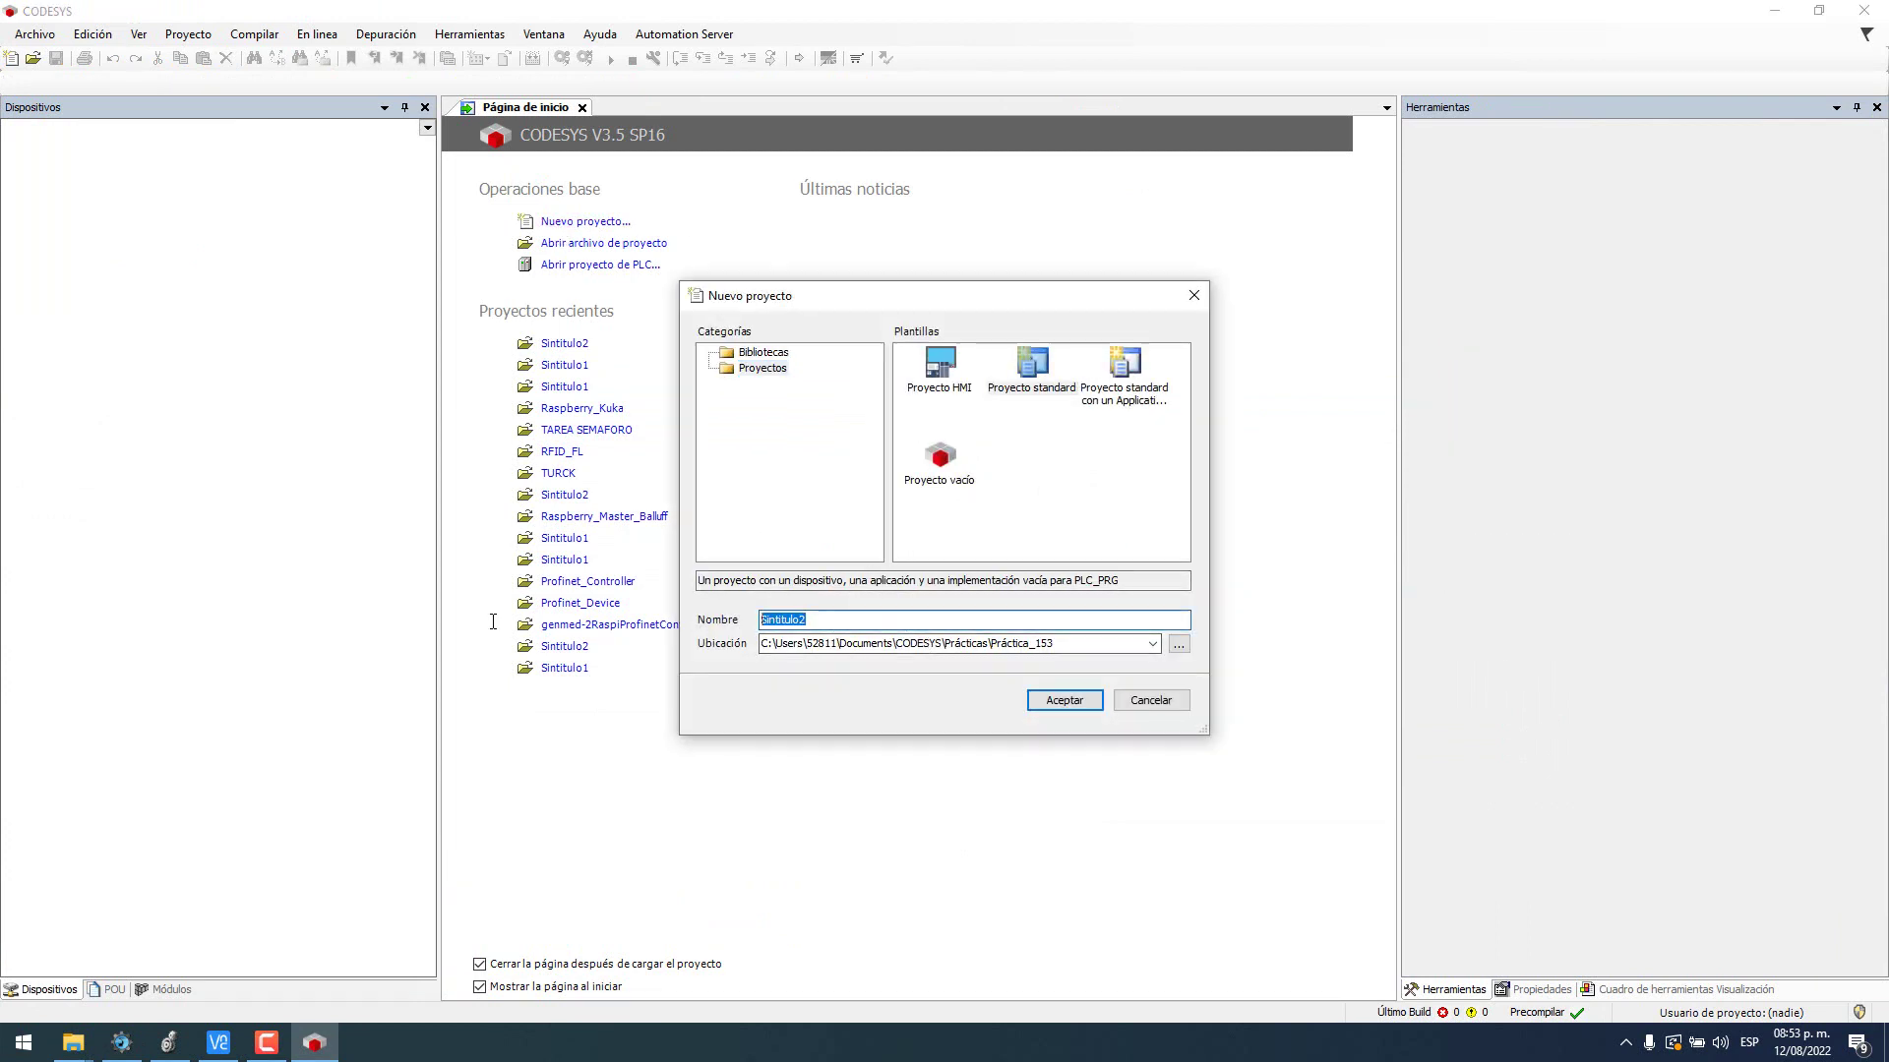
key("Caps_Lock")
type("Kuka_")
key("Caps_Lock")
type("Raspi")
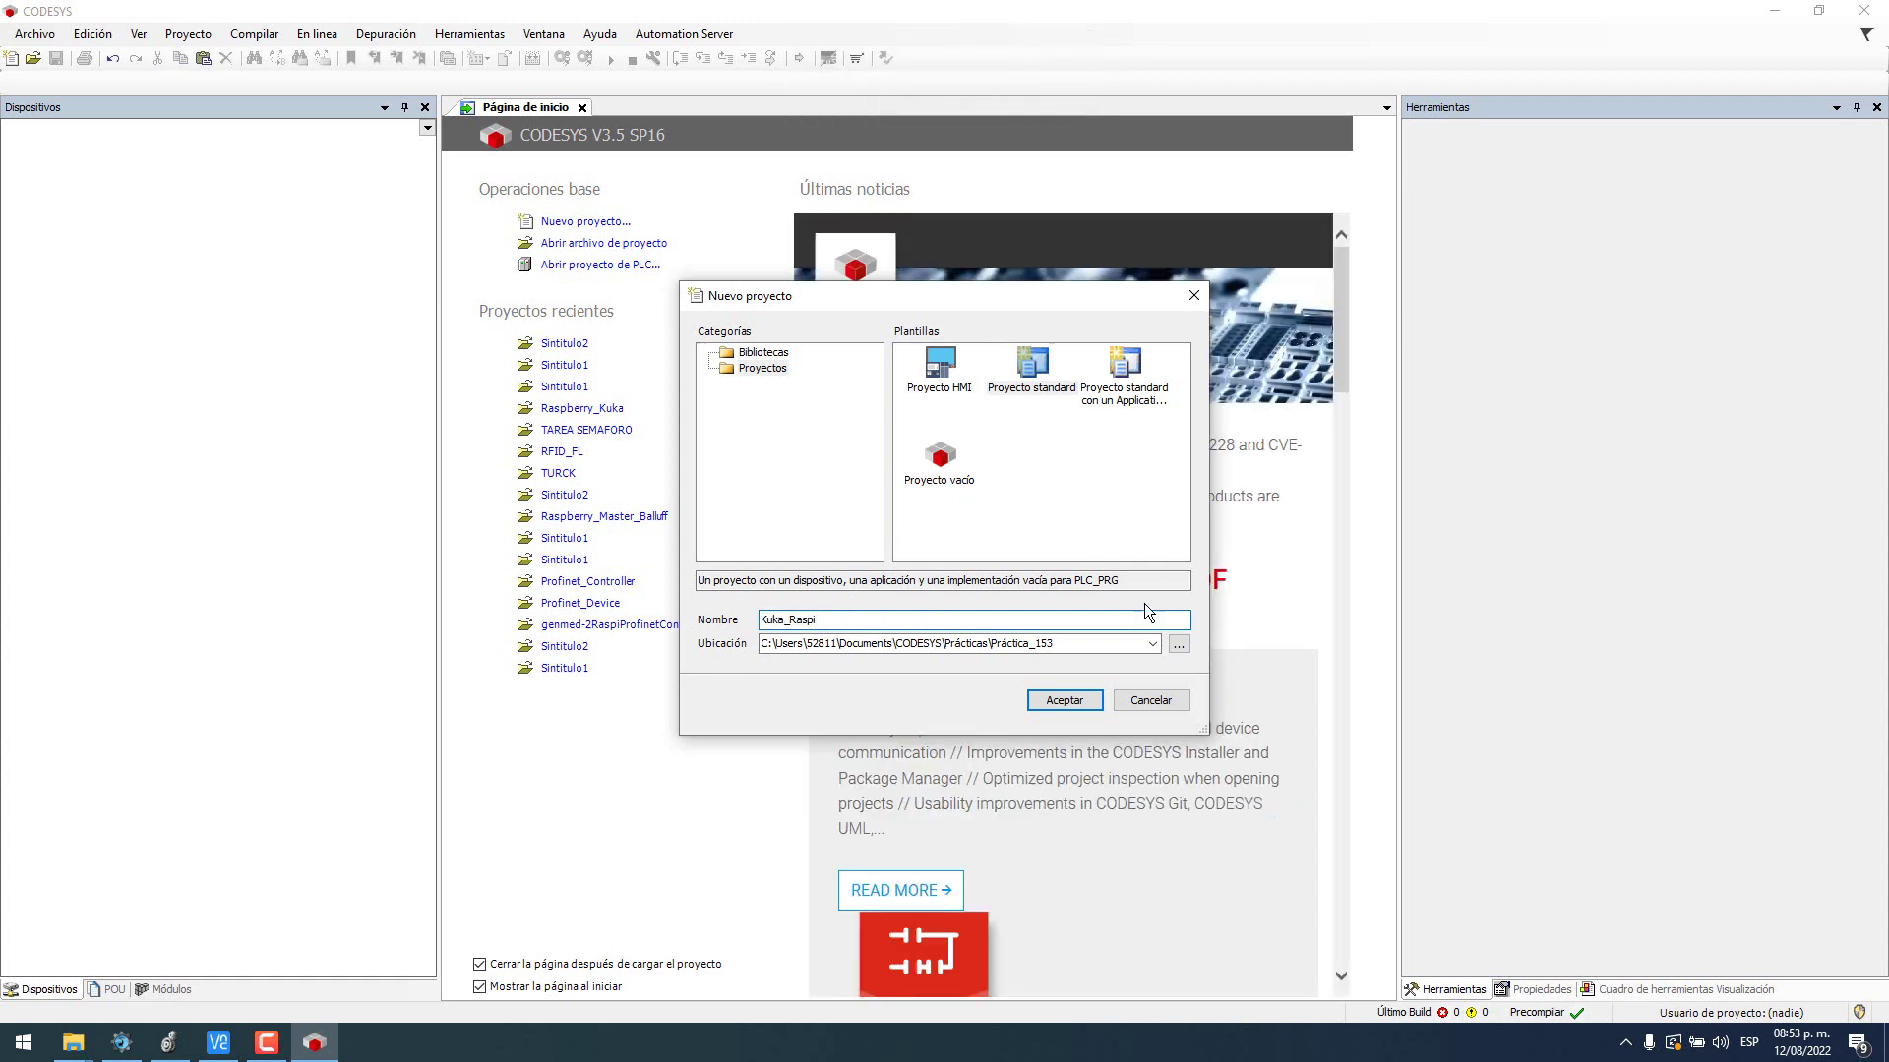
left_click(1064, 701)
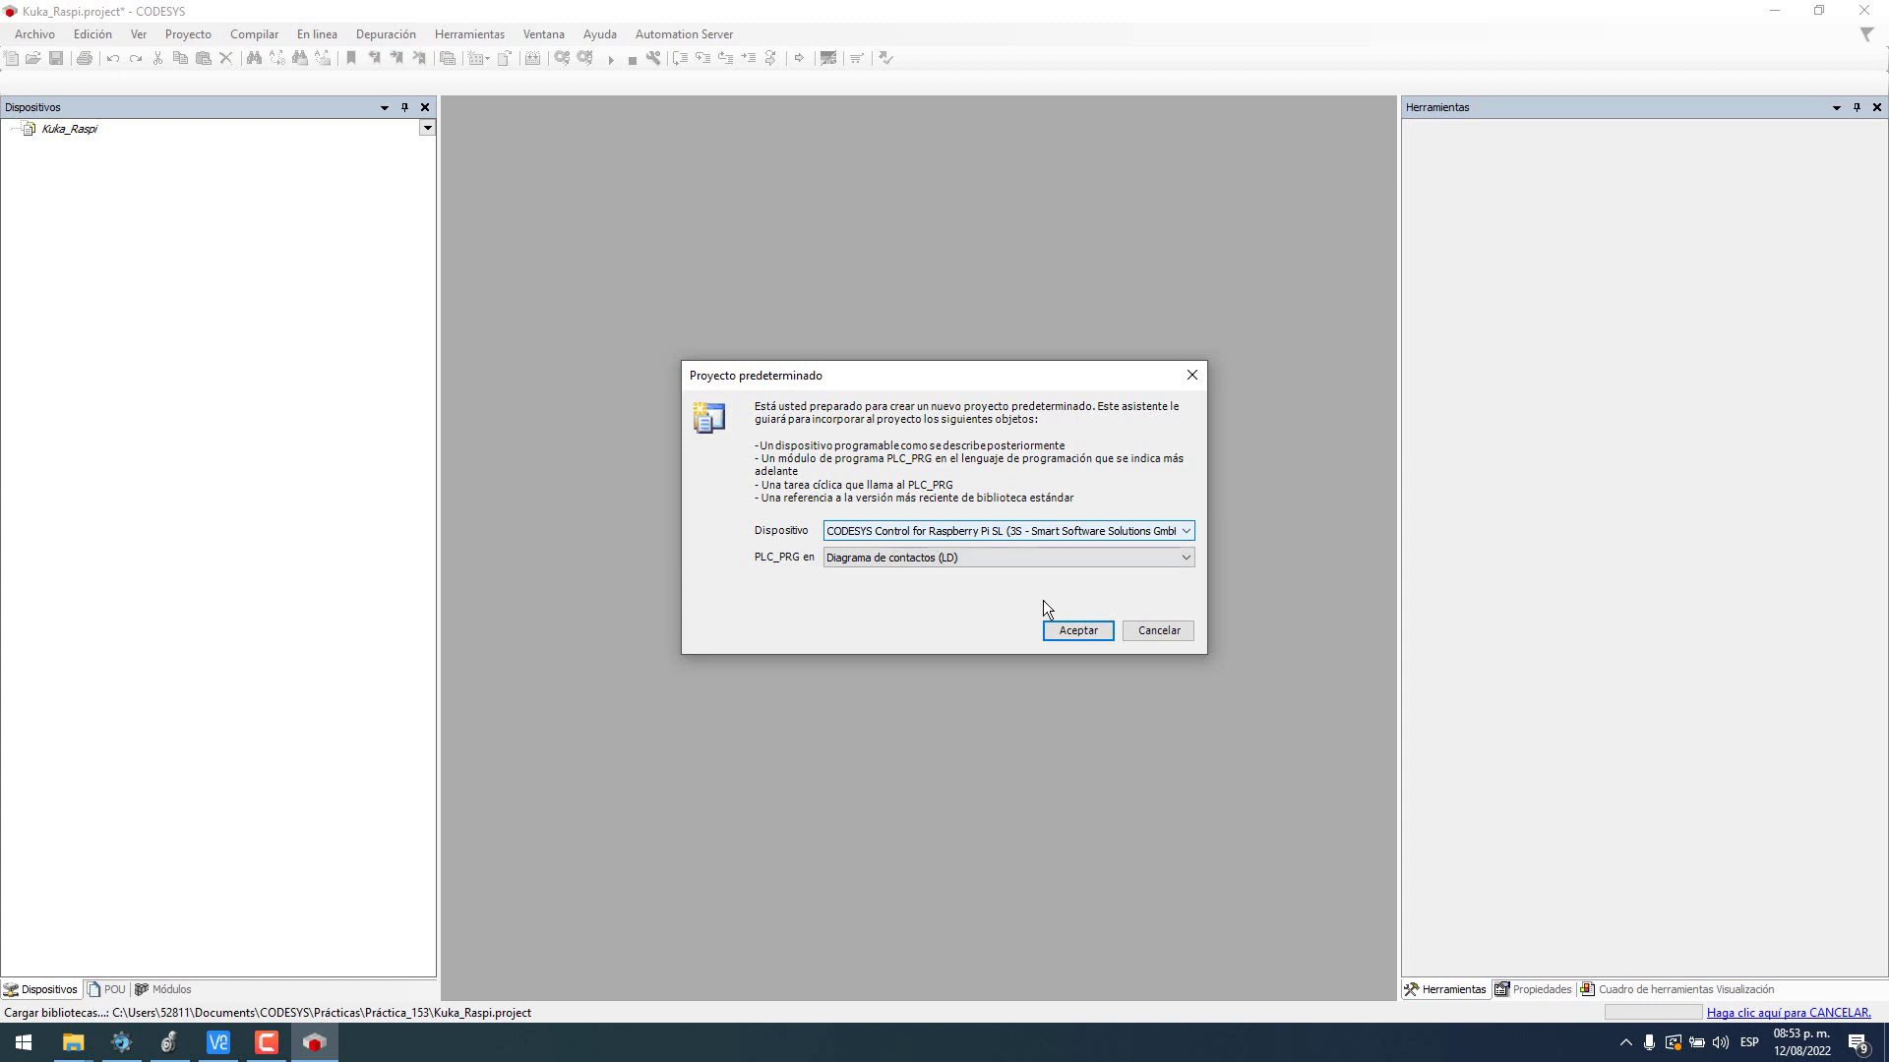
left_click(1076, 632)
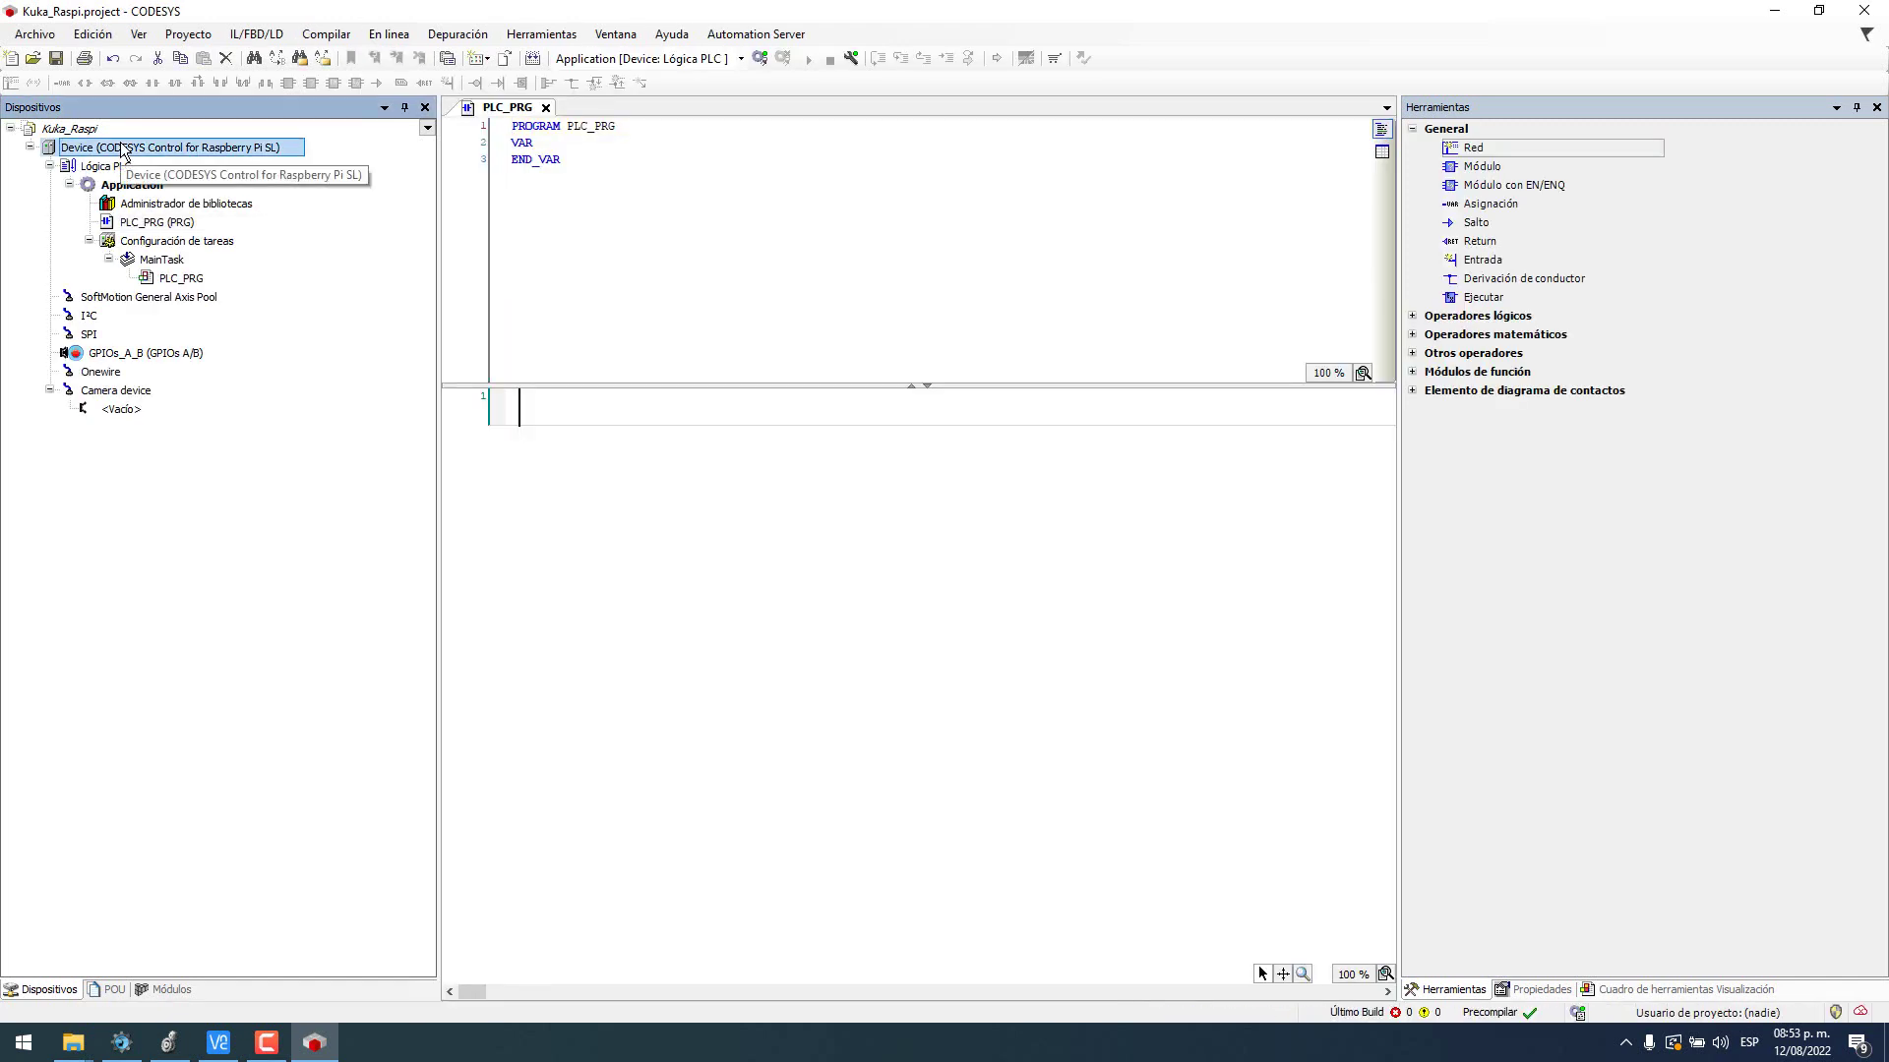
Step: Scan the network from the Device's communication settings and set raspberrypi [0000.C0C8] as the active controller
double_click(122, 150)
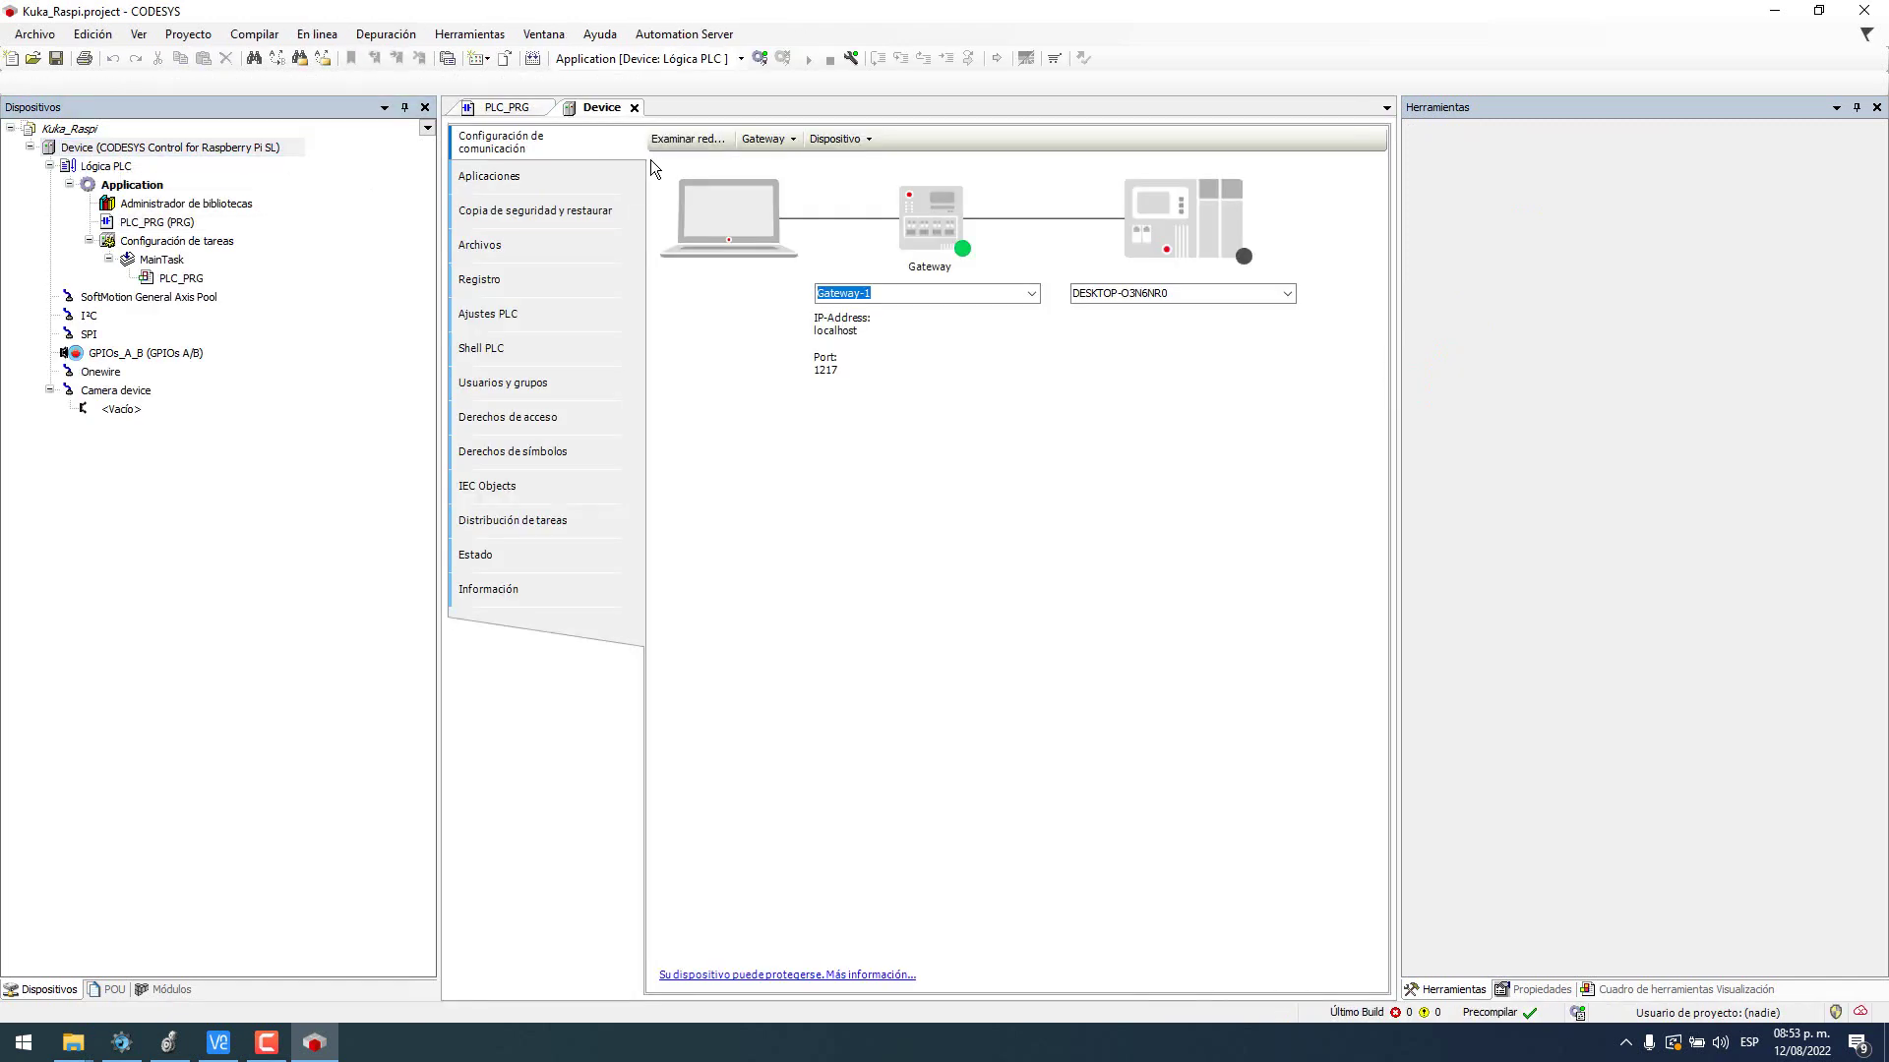
left_click(683, 139)
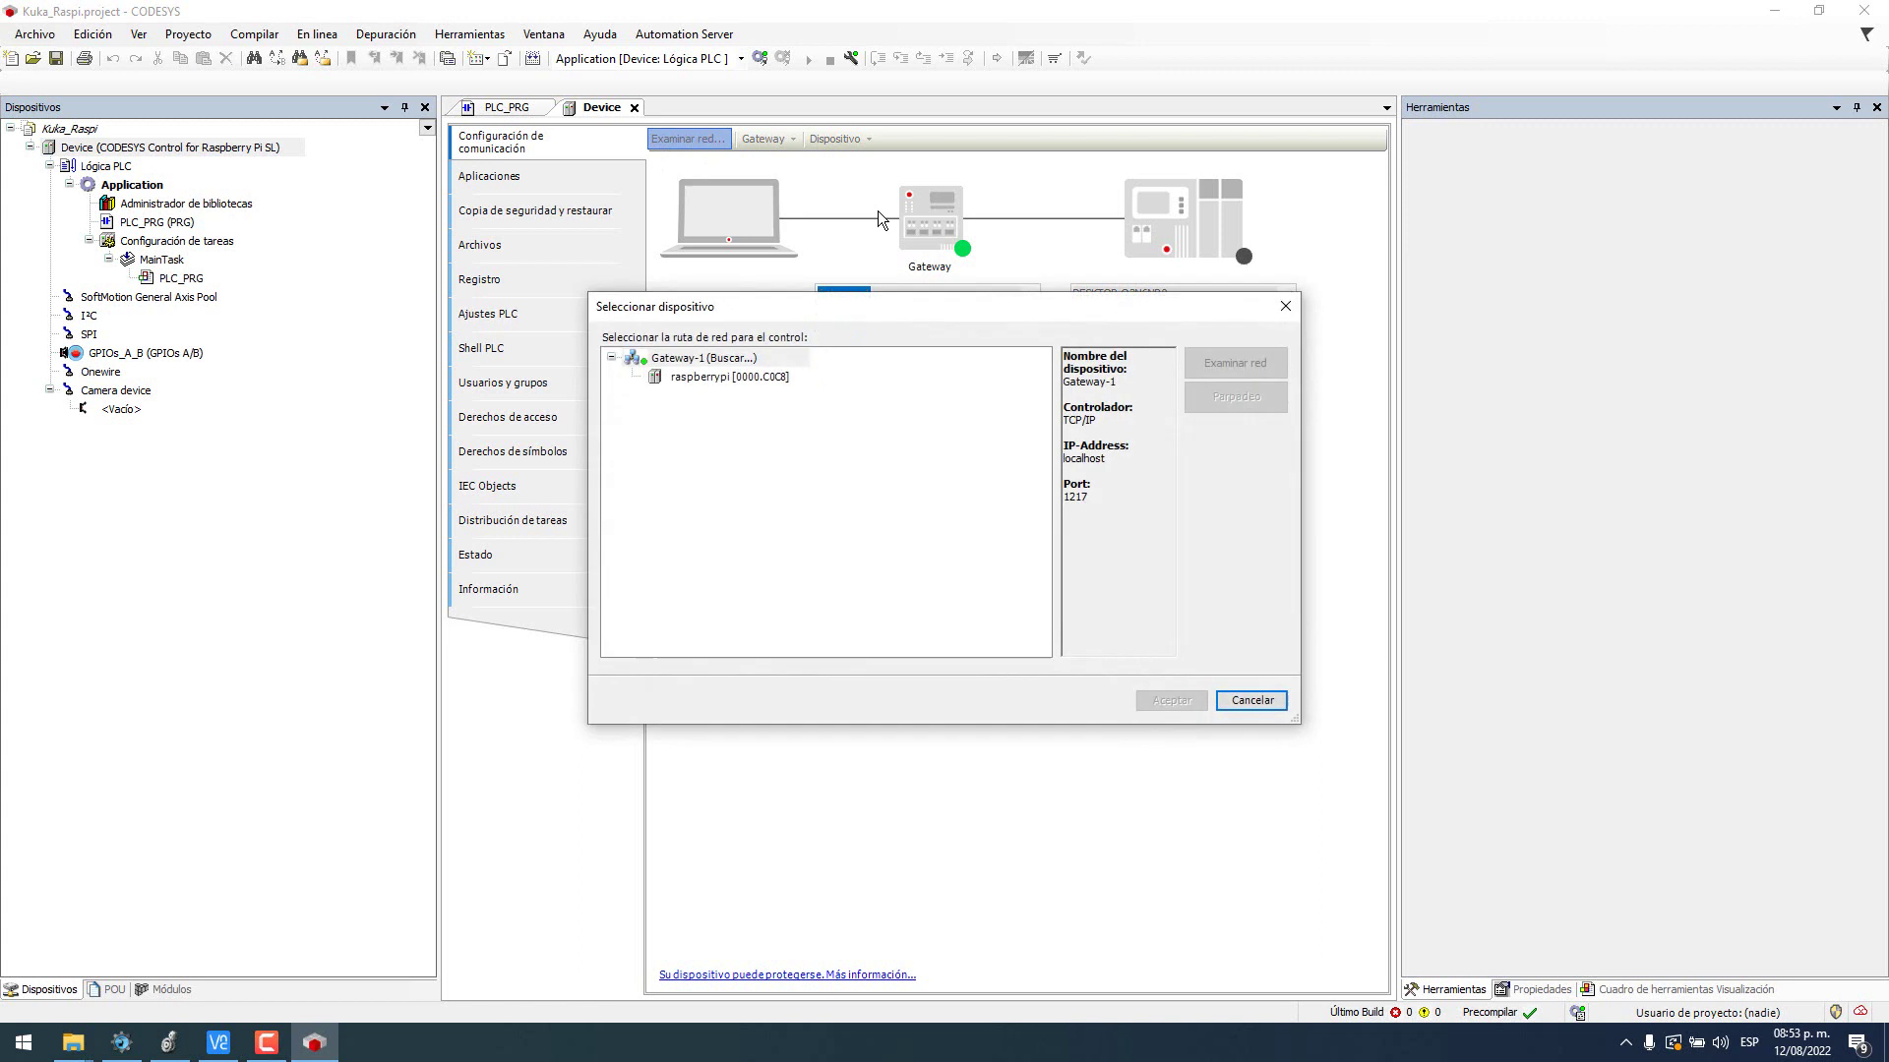
left_click(708, 379)
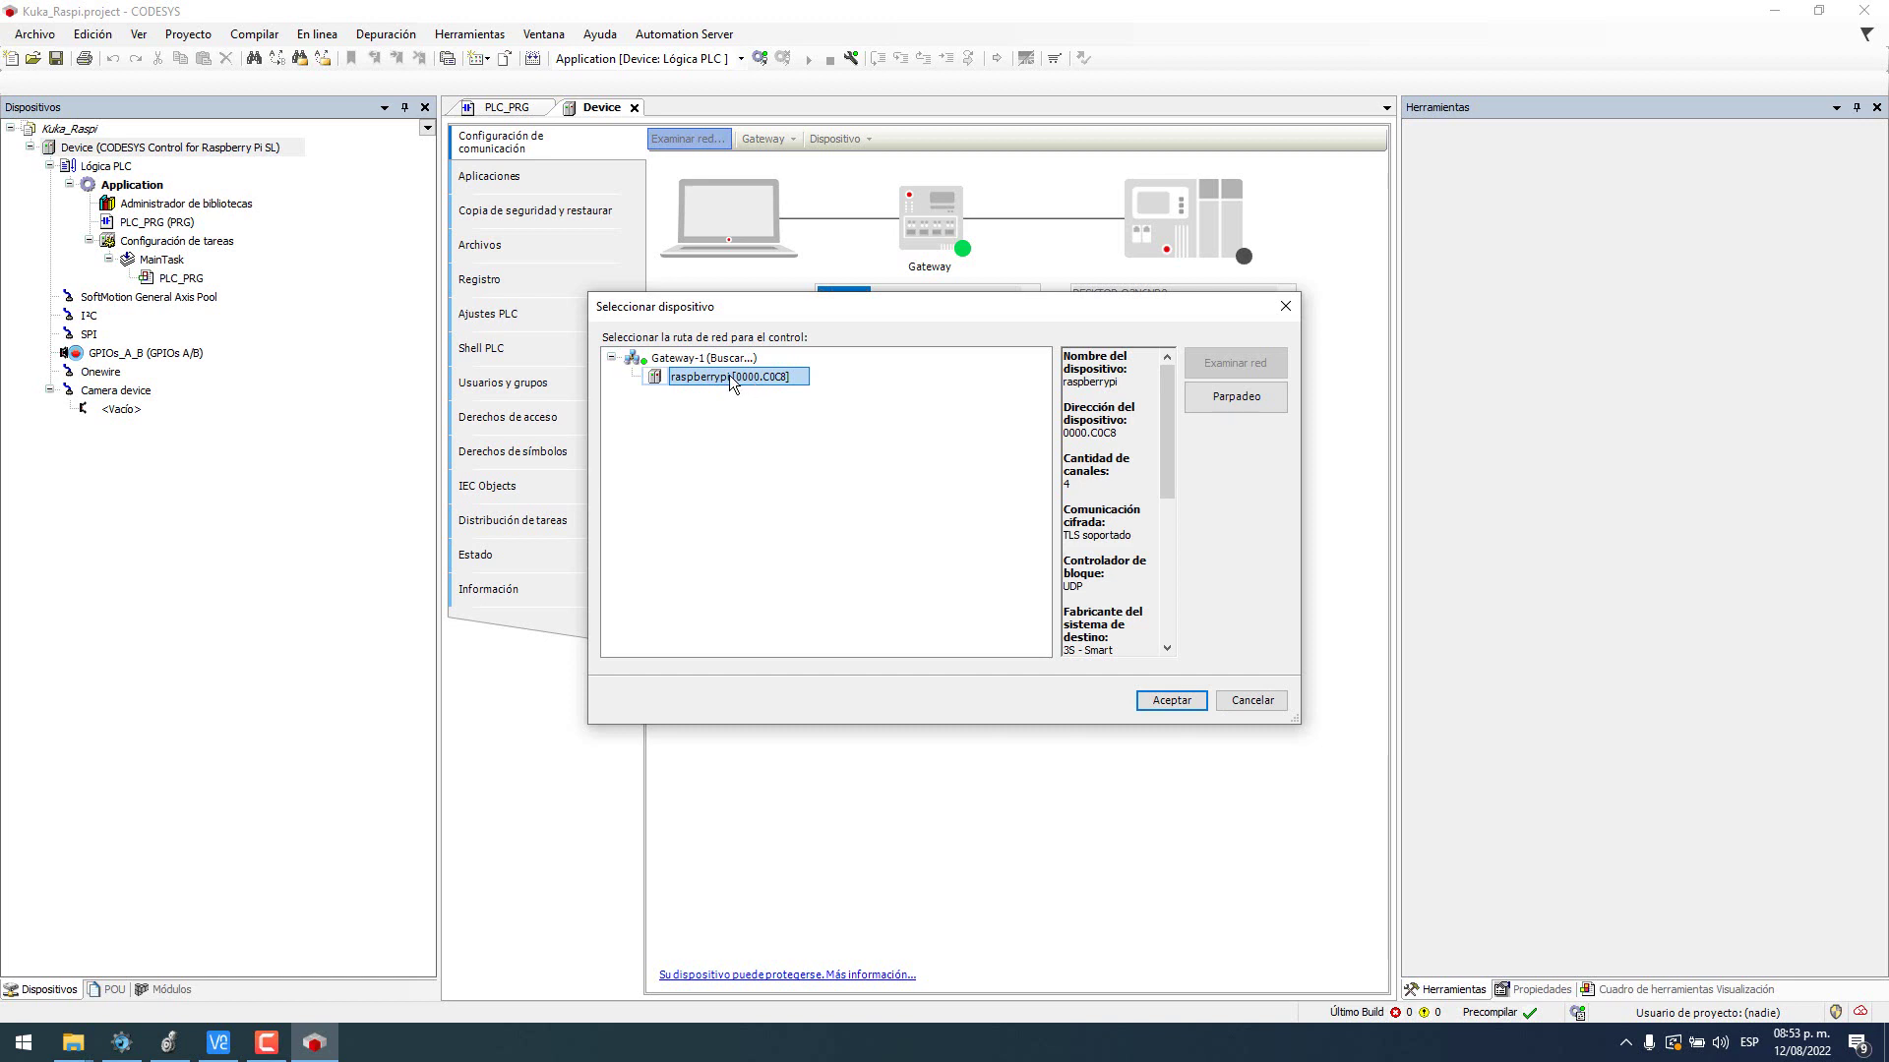
double_click(740, 375)
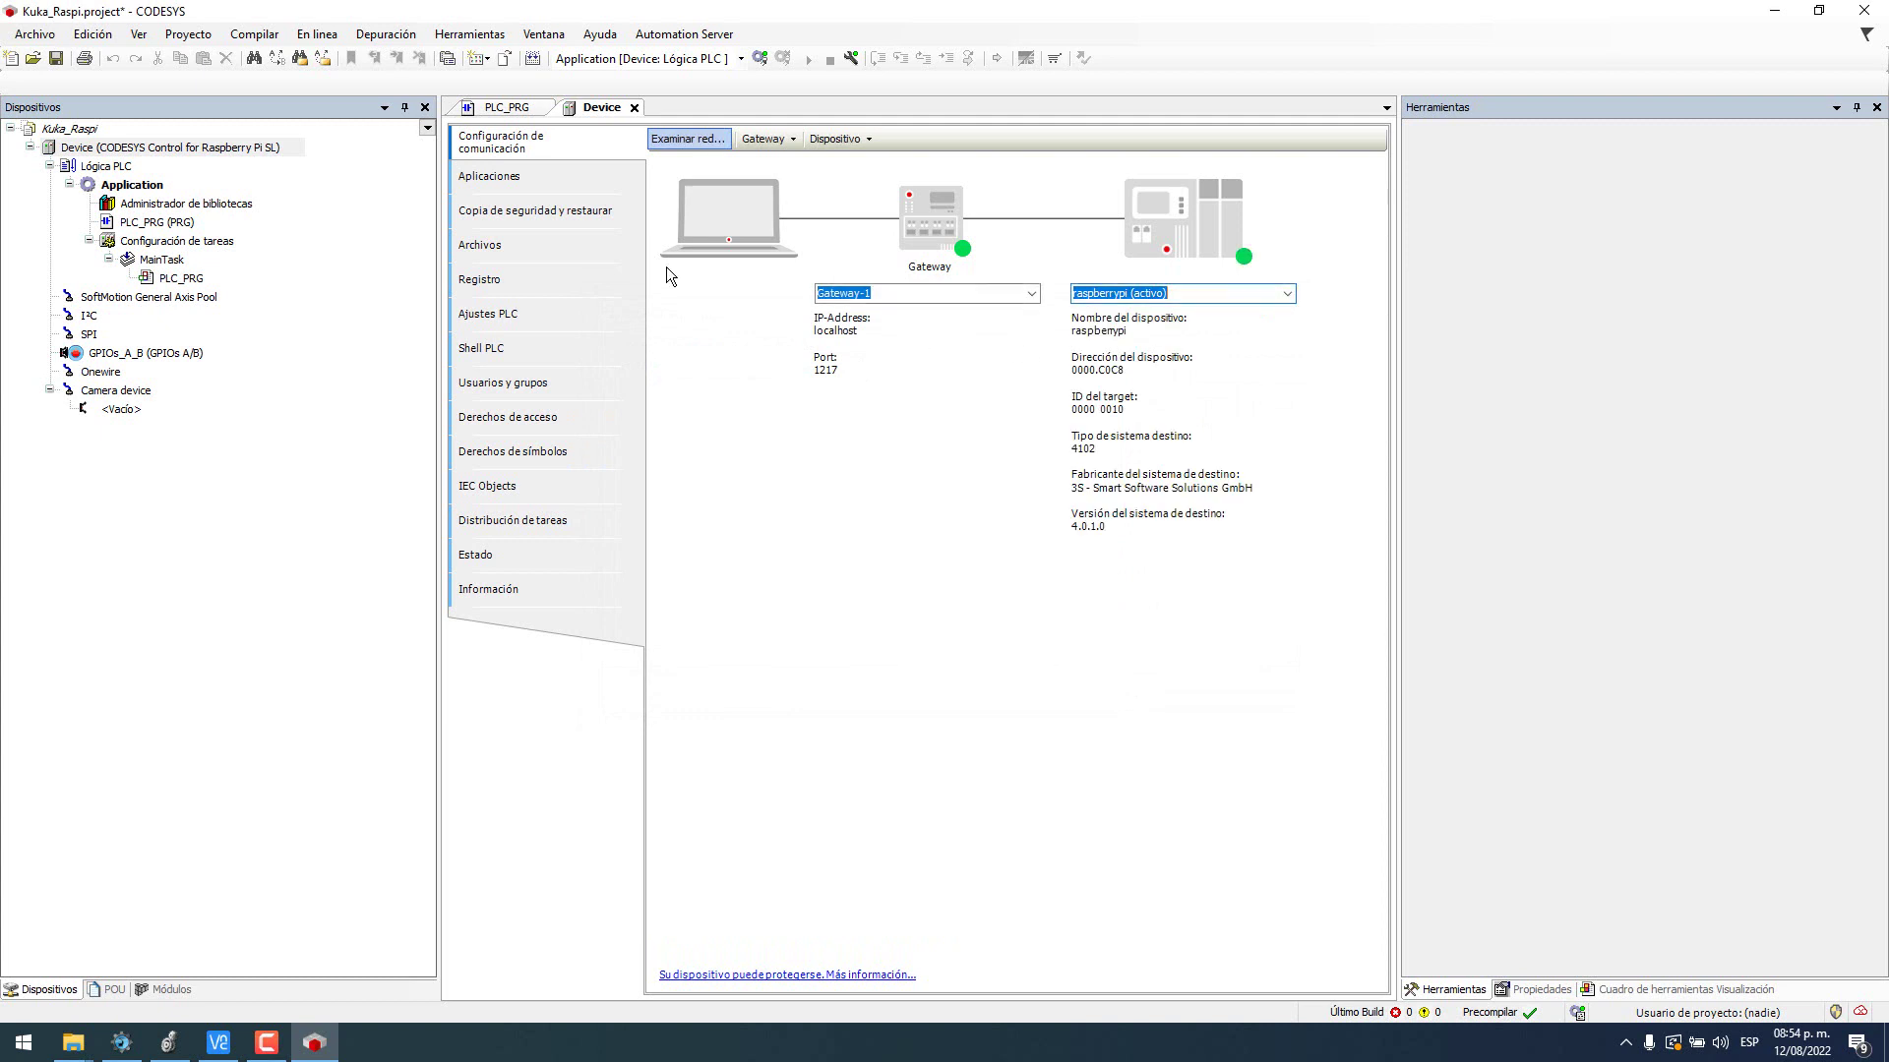
Step: Add the 3S Ethernet adapter version 3.5.16.0 under Device, with all device versions shown in the fieldbus list
right_click(159, 148)
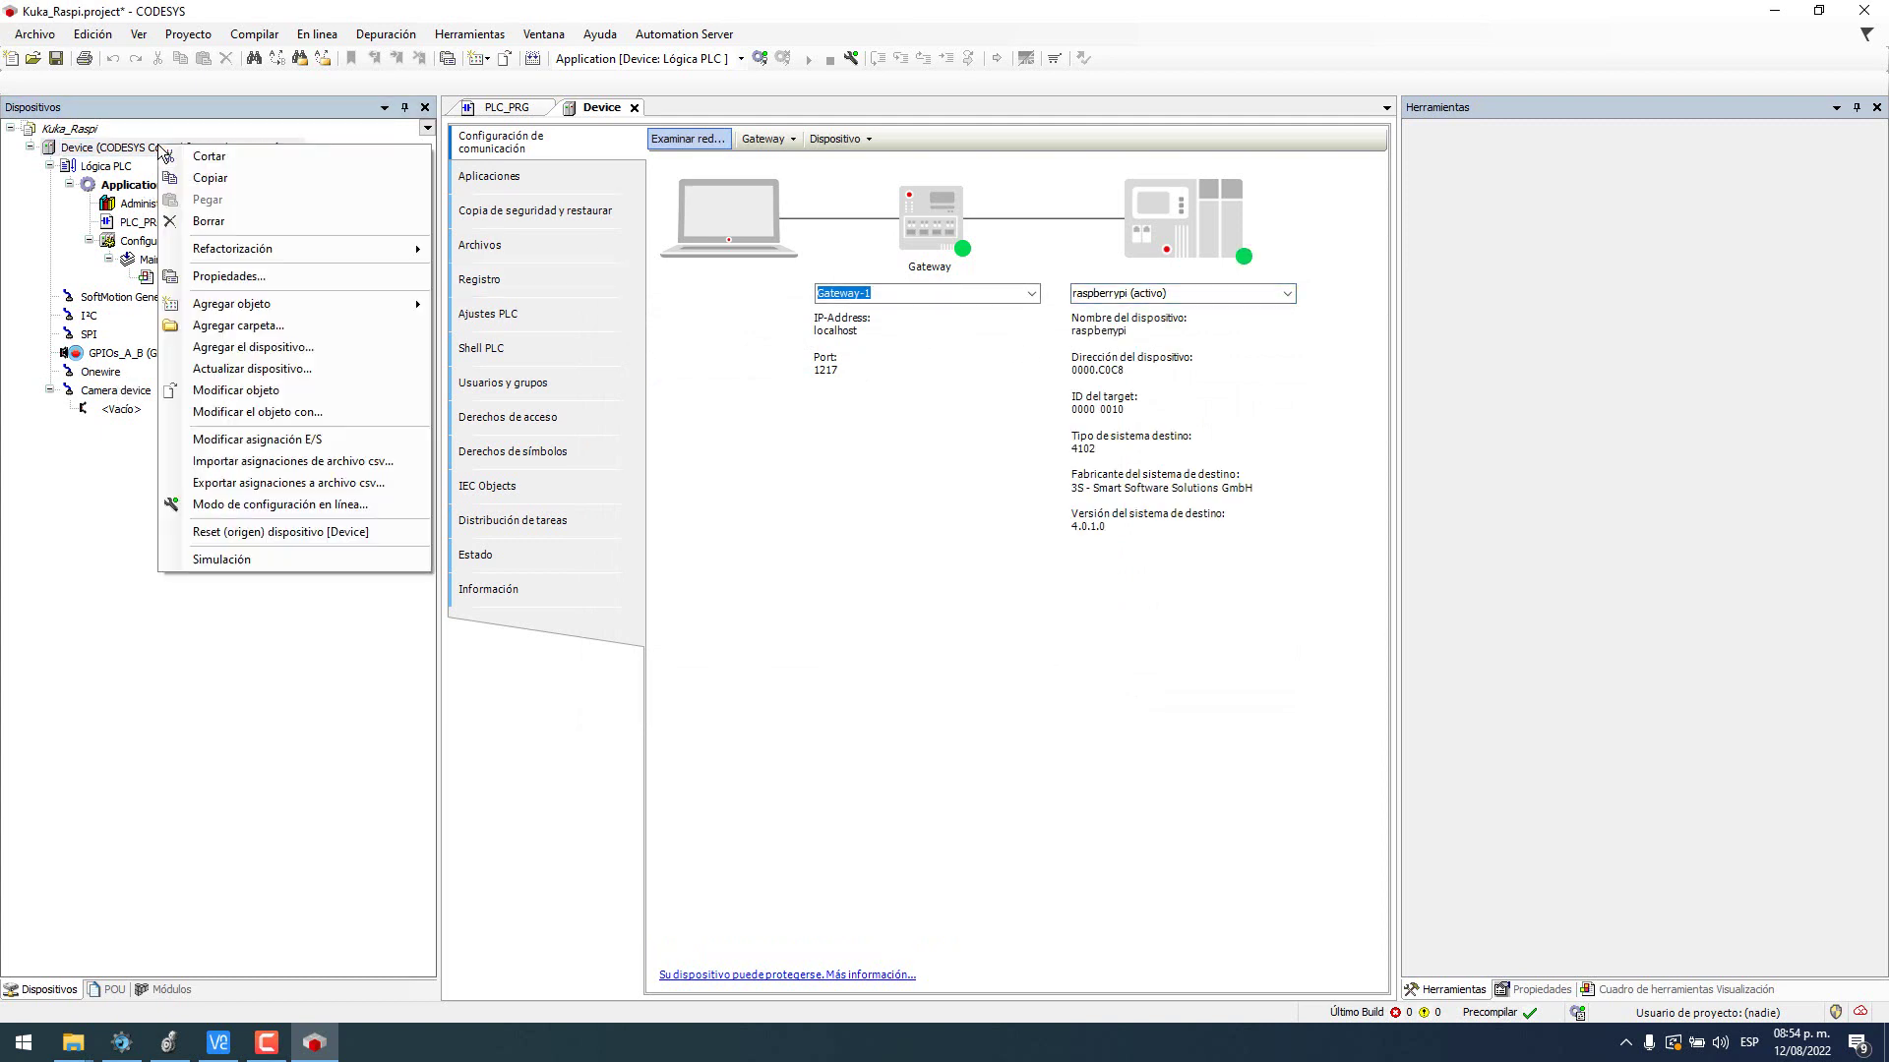
left_click(267, 344)
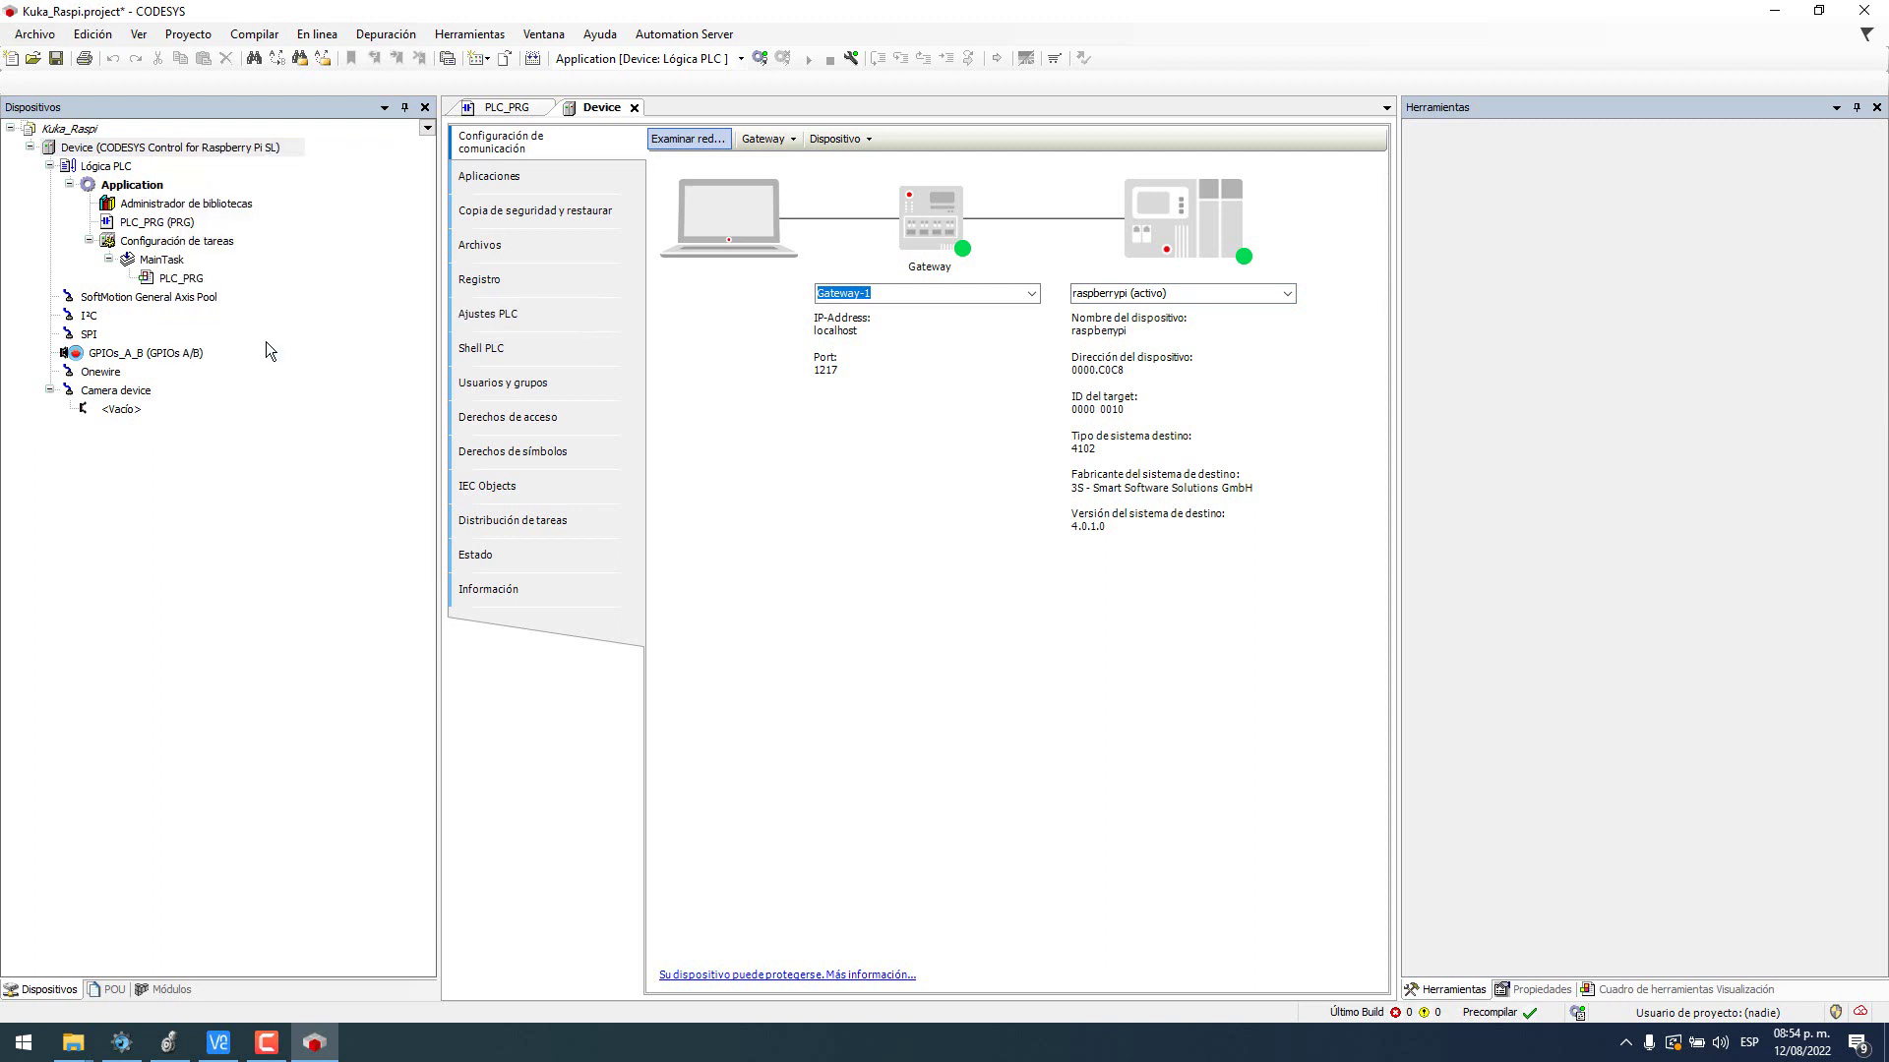
left_click(648, 382)
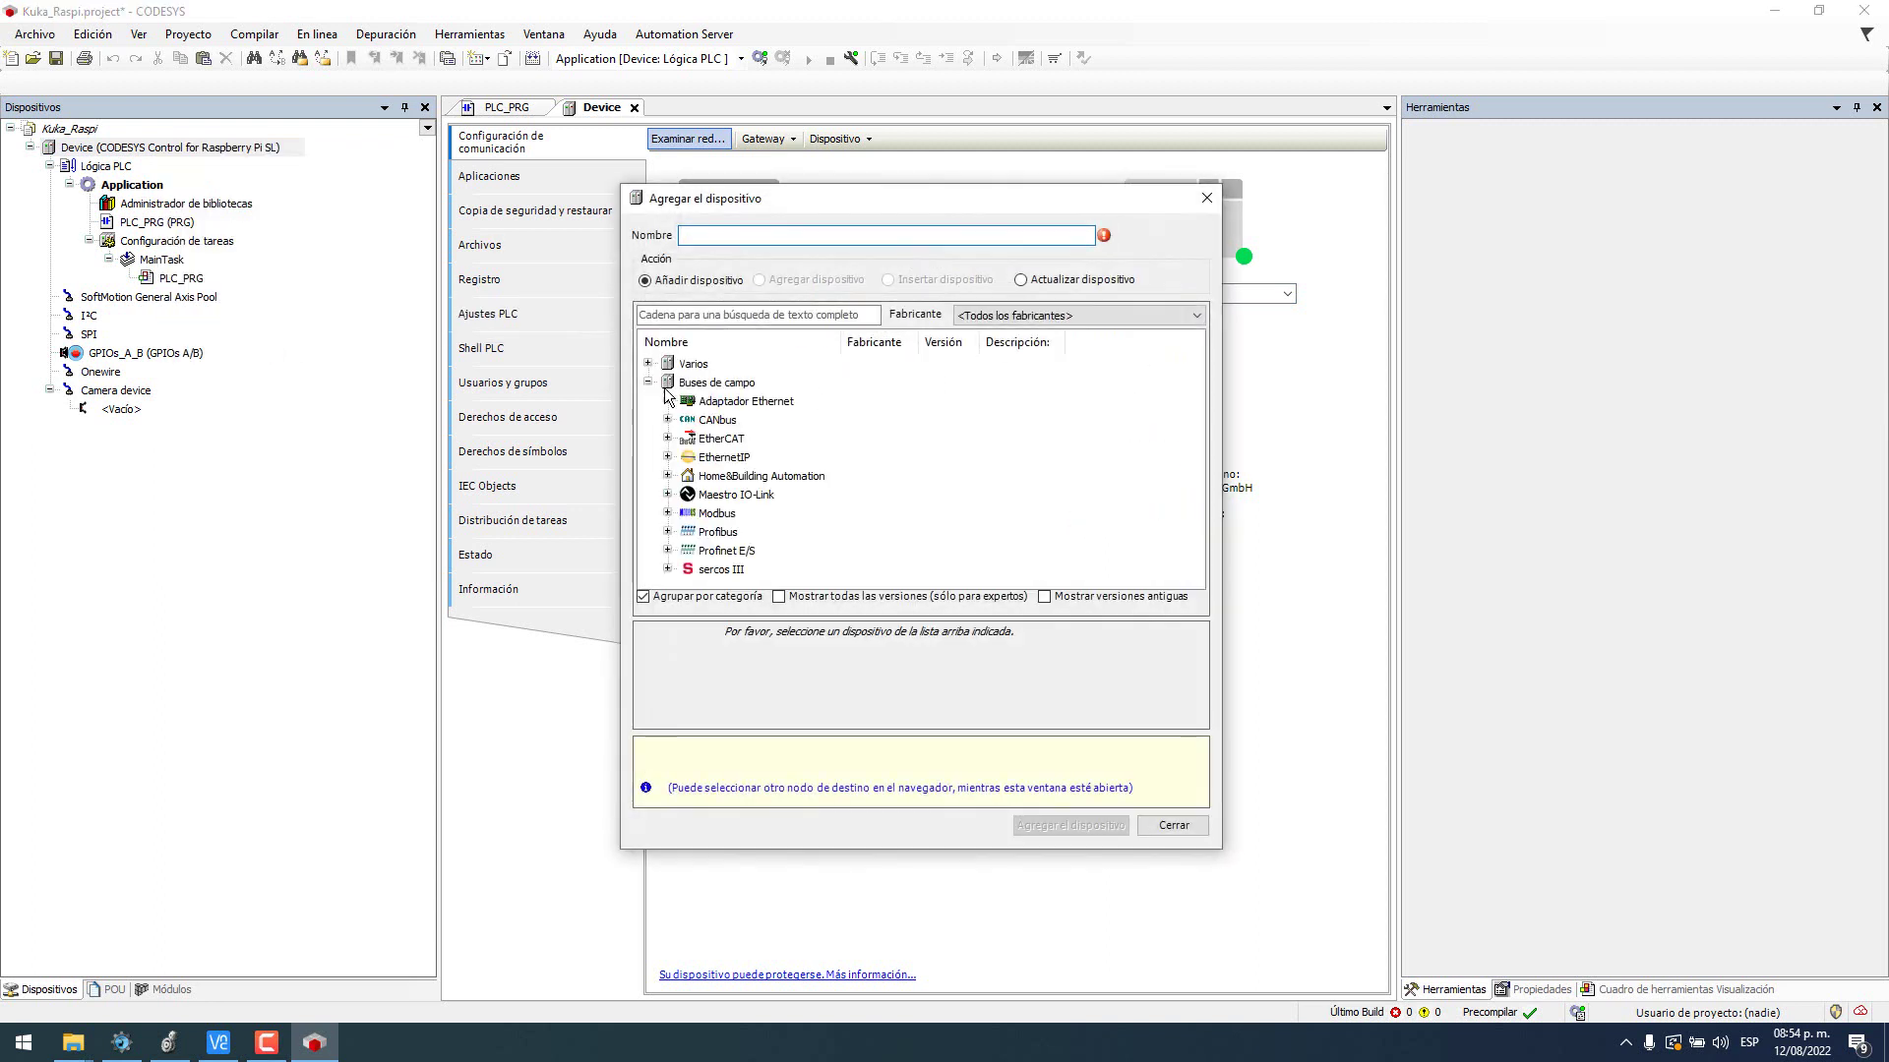
left_click(667, 401)
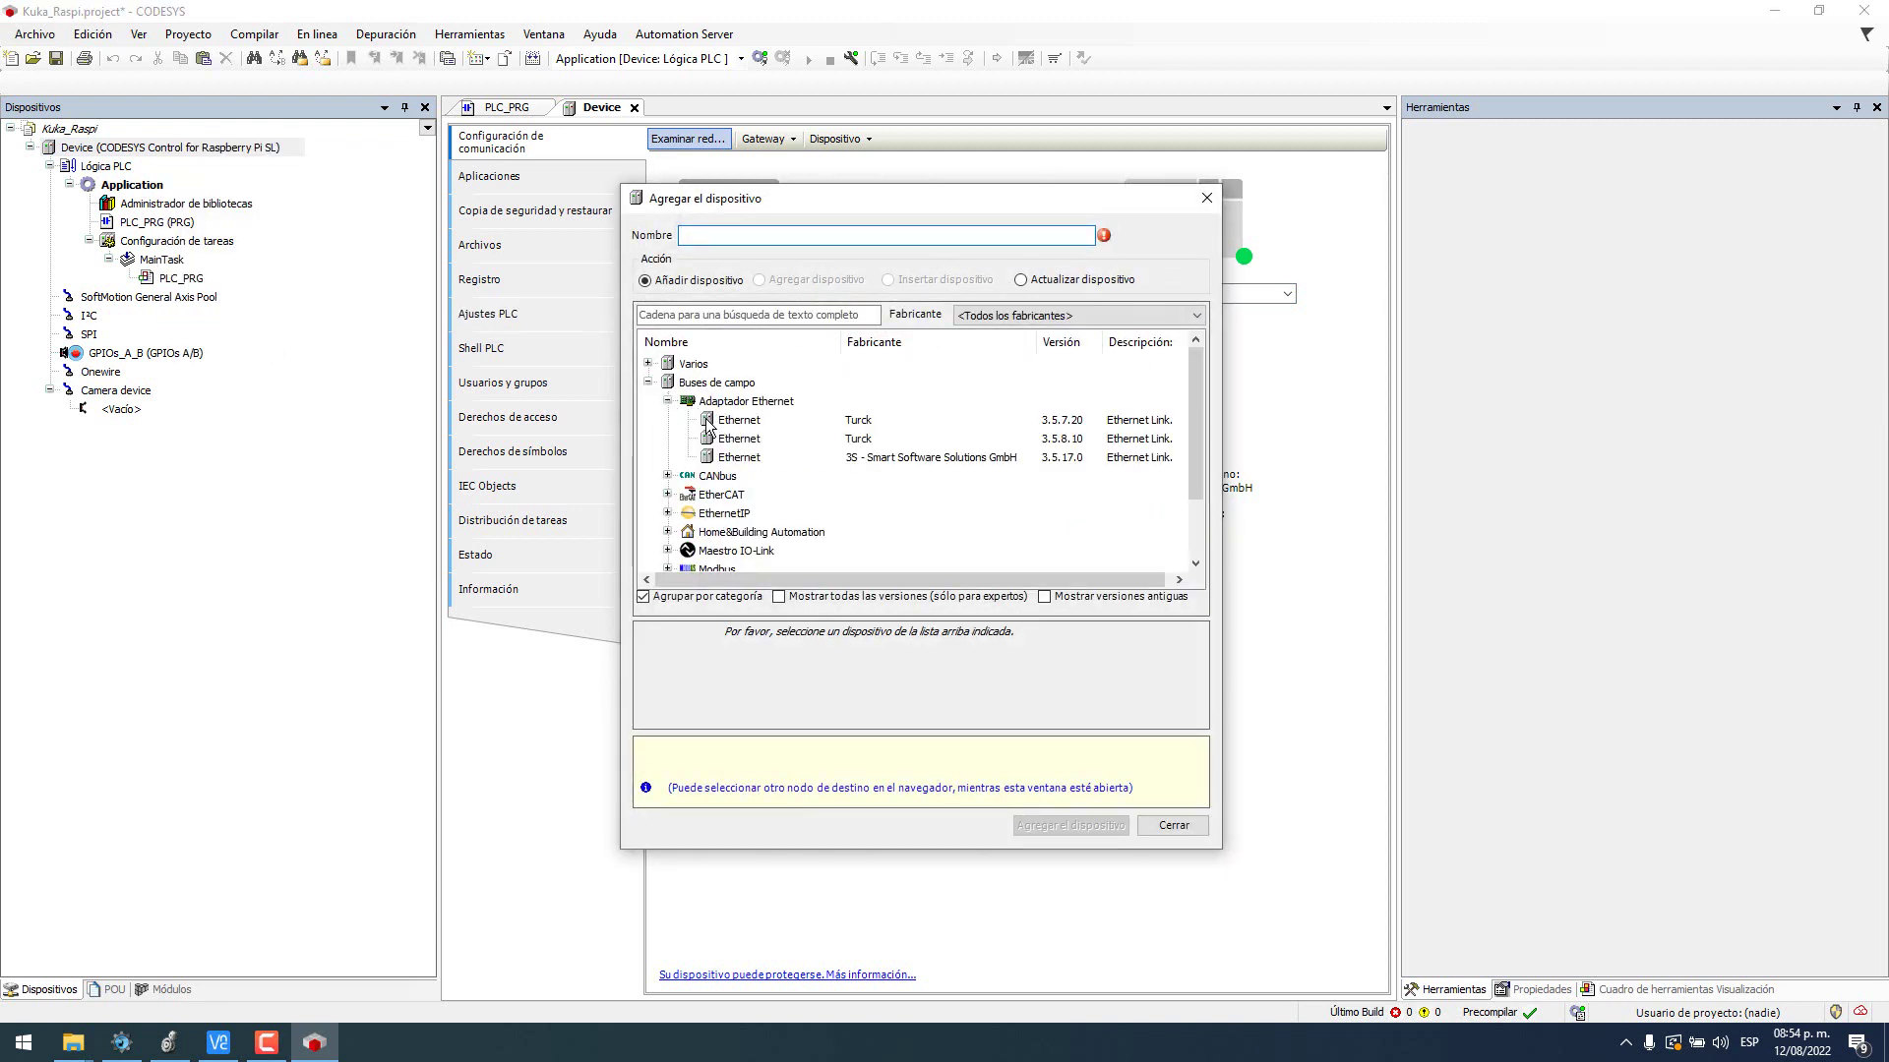
left_click(803, 598)
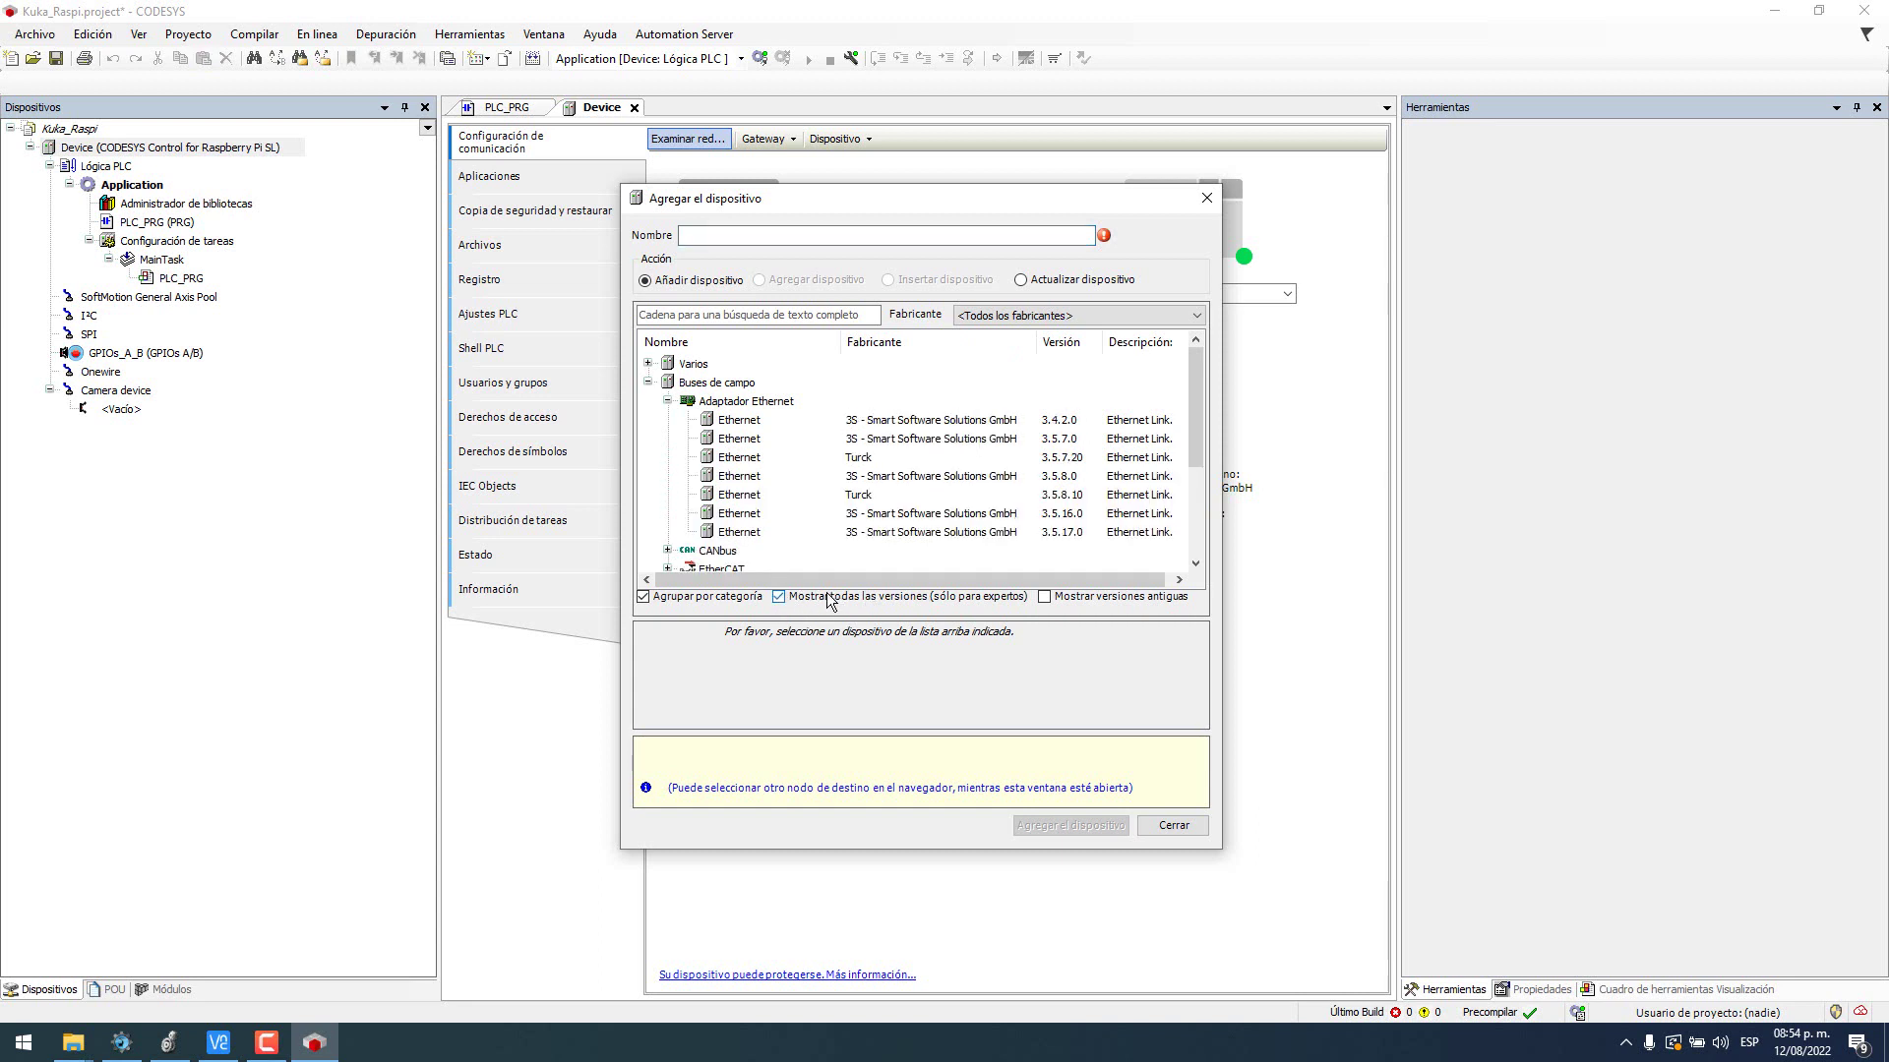
left_click(969, 513)
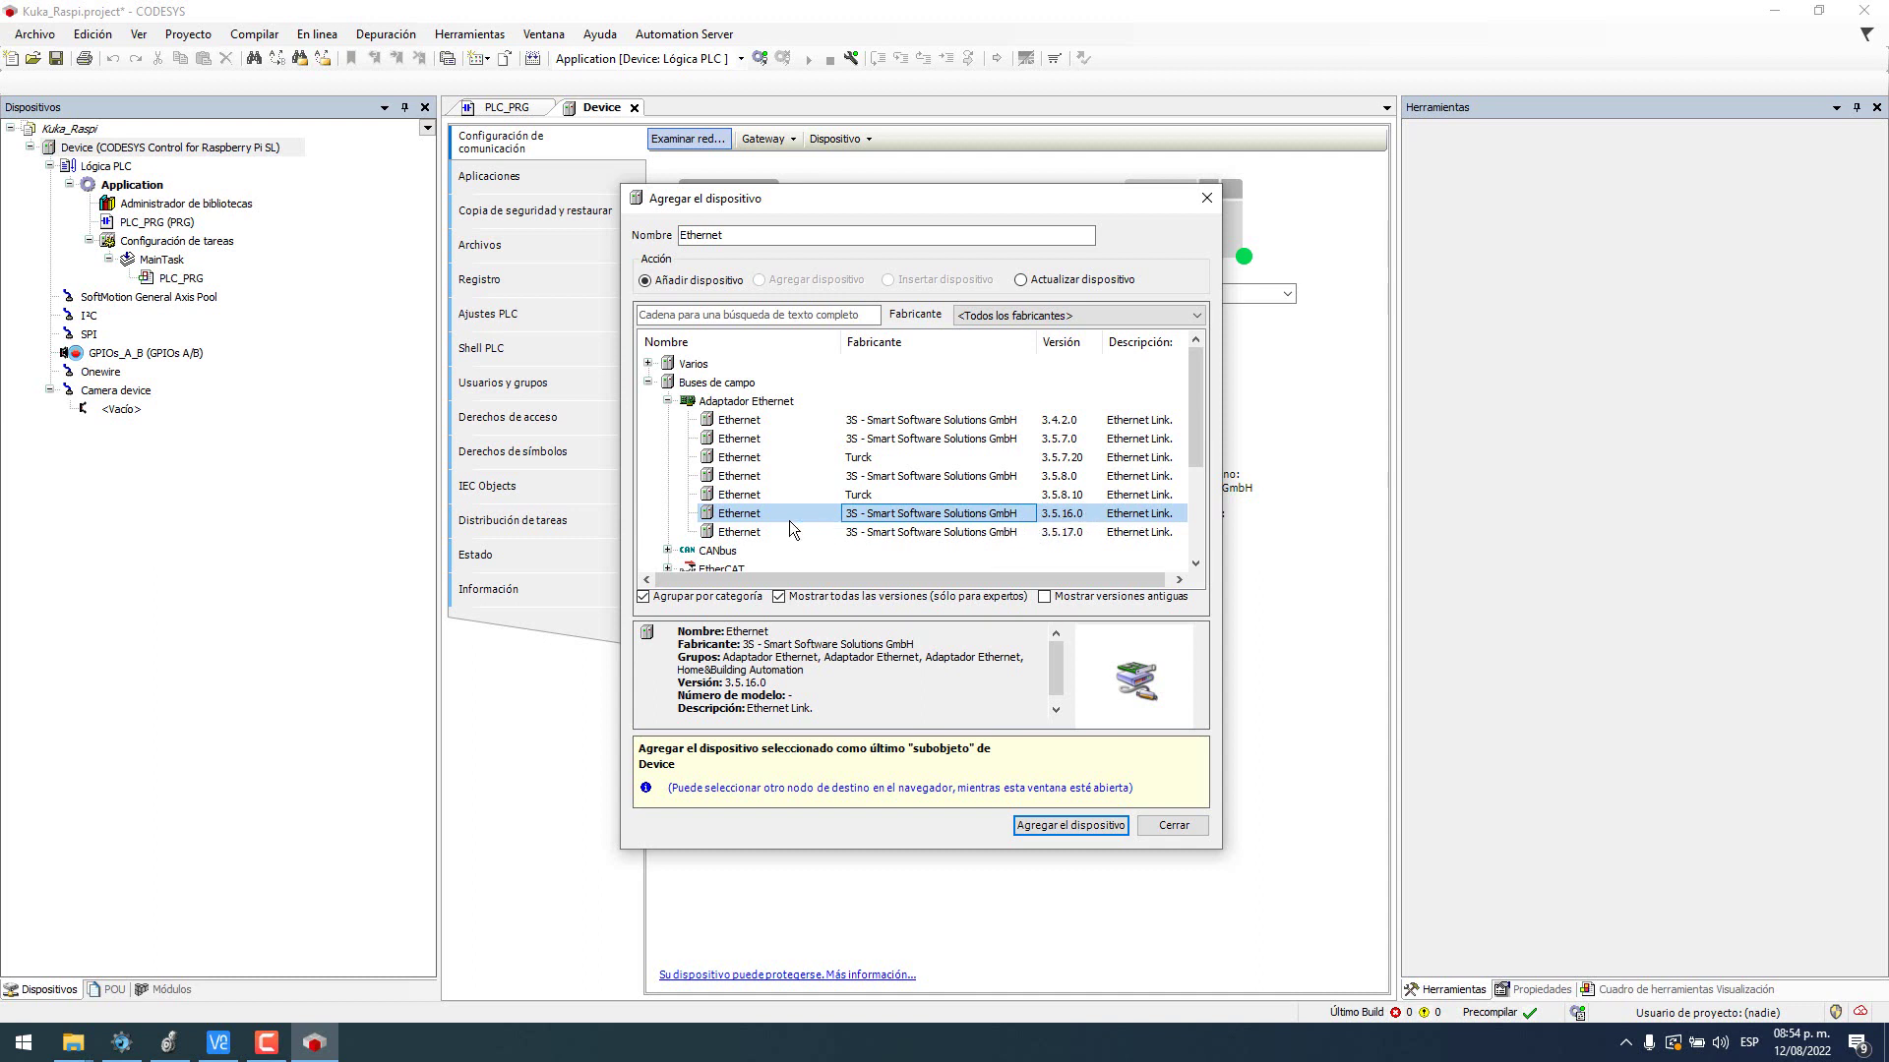
left_click(1057, 823)
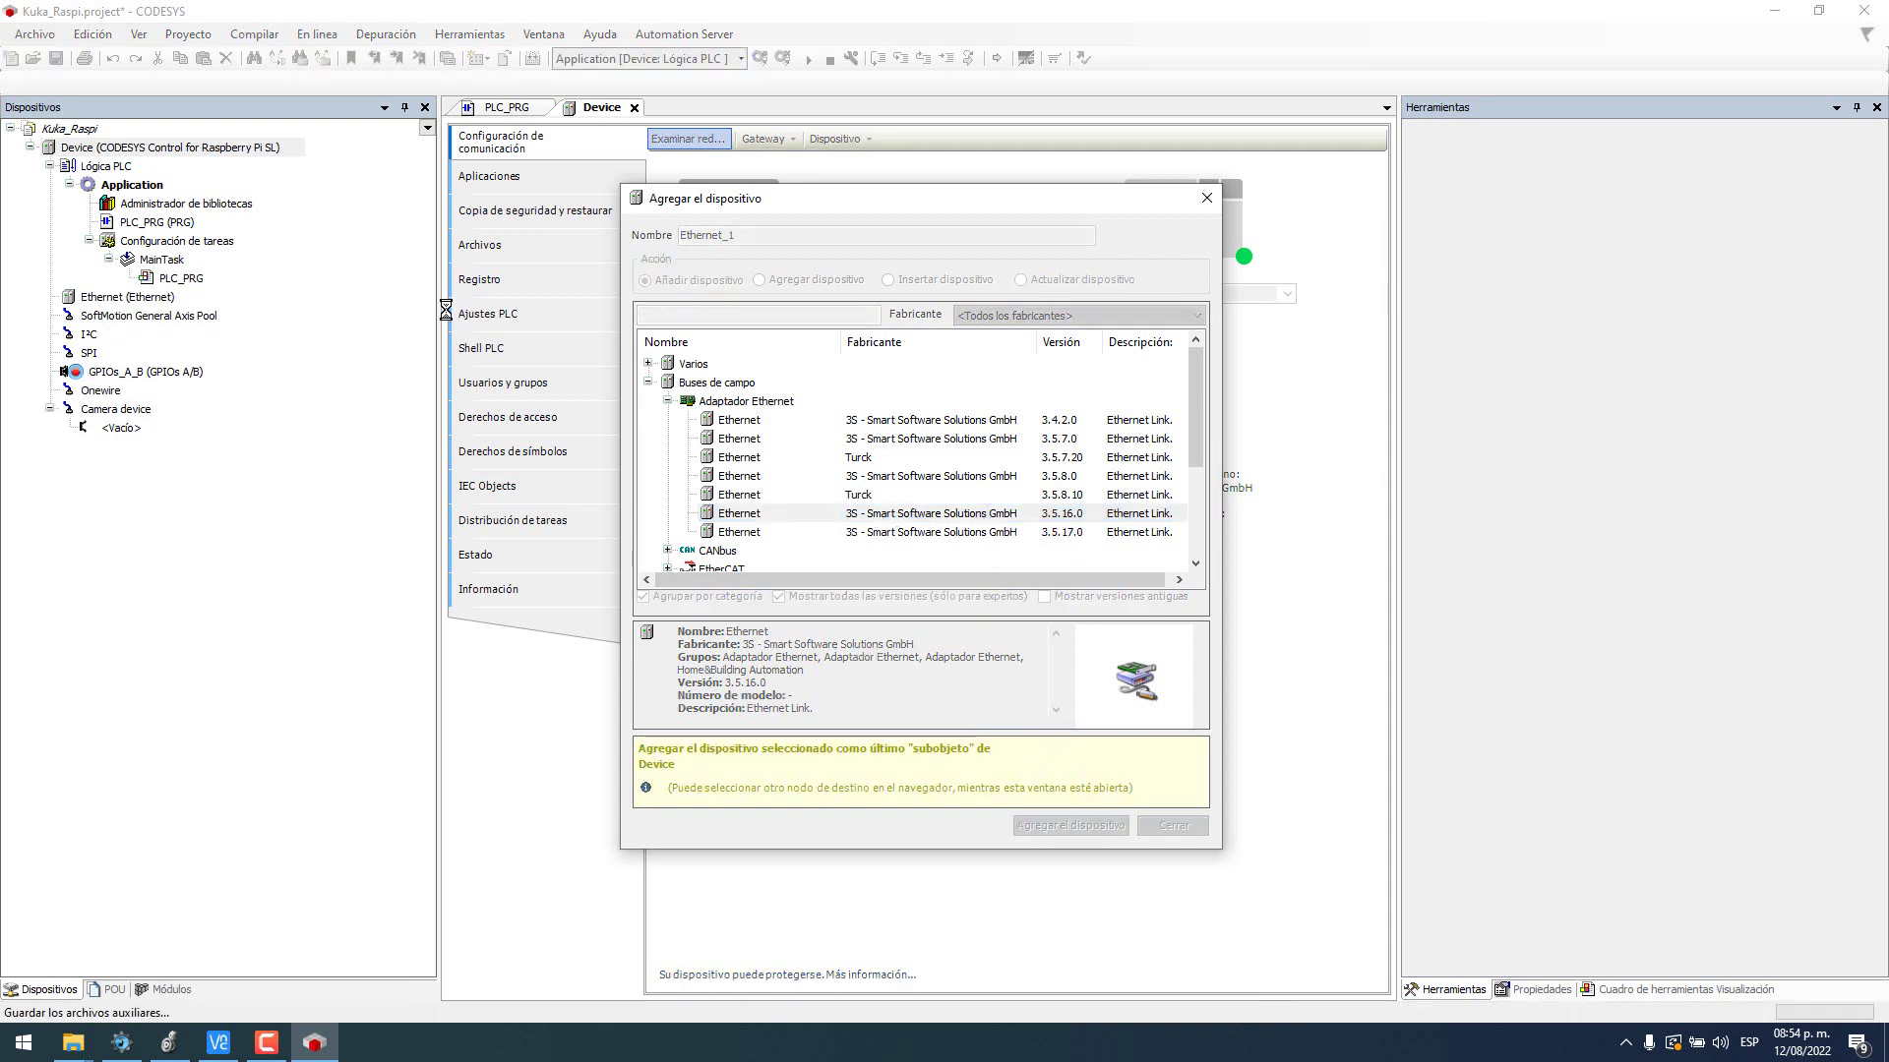
Step: Add the 3S PN-Controller version 3.5.16.0 as Profinet master under the Ethernet adapter
left_click(138, 297)
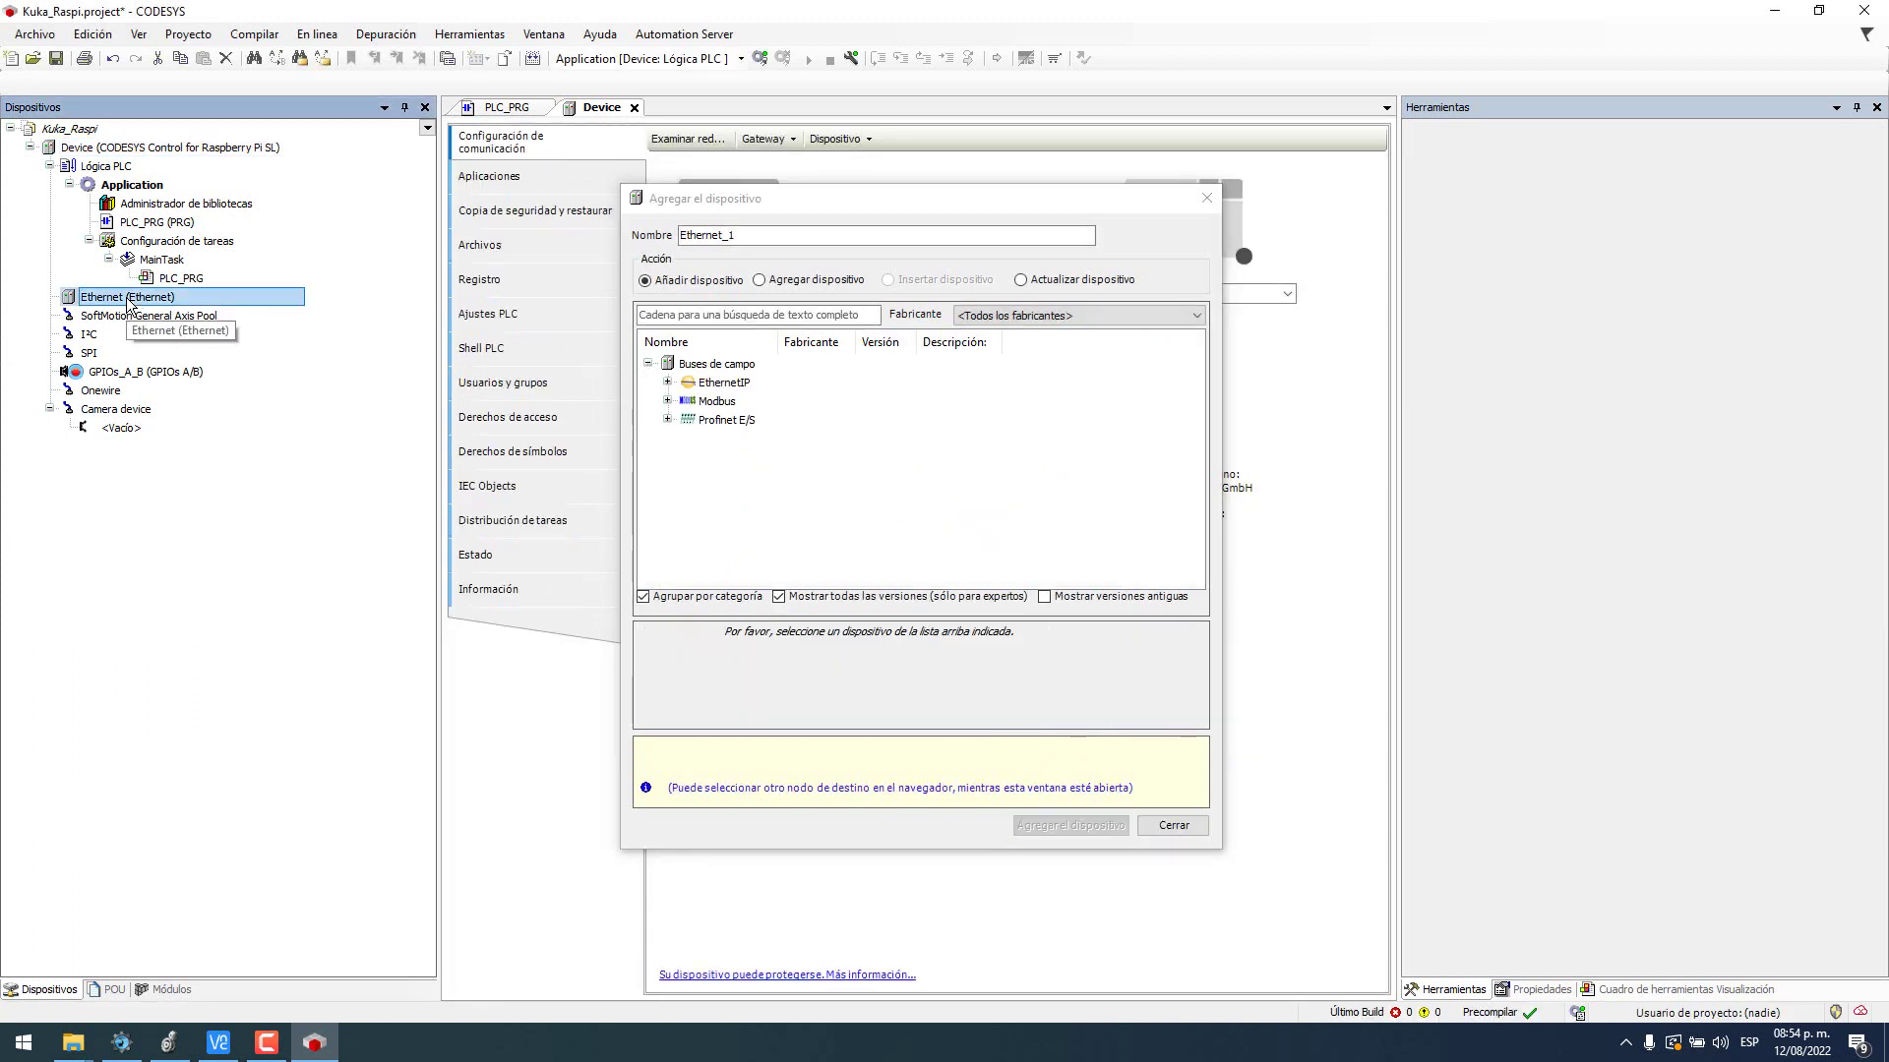
left_click(666, 419)
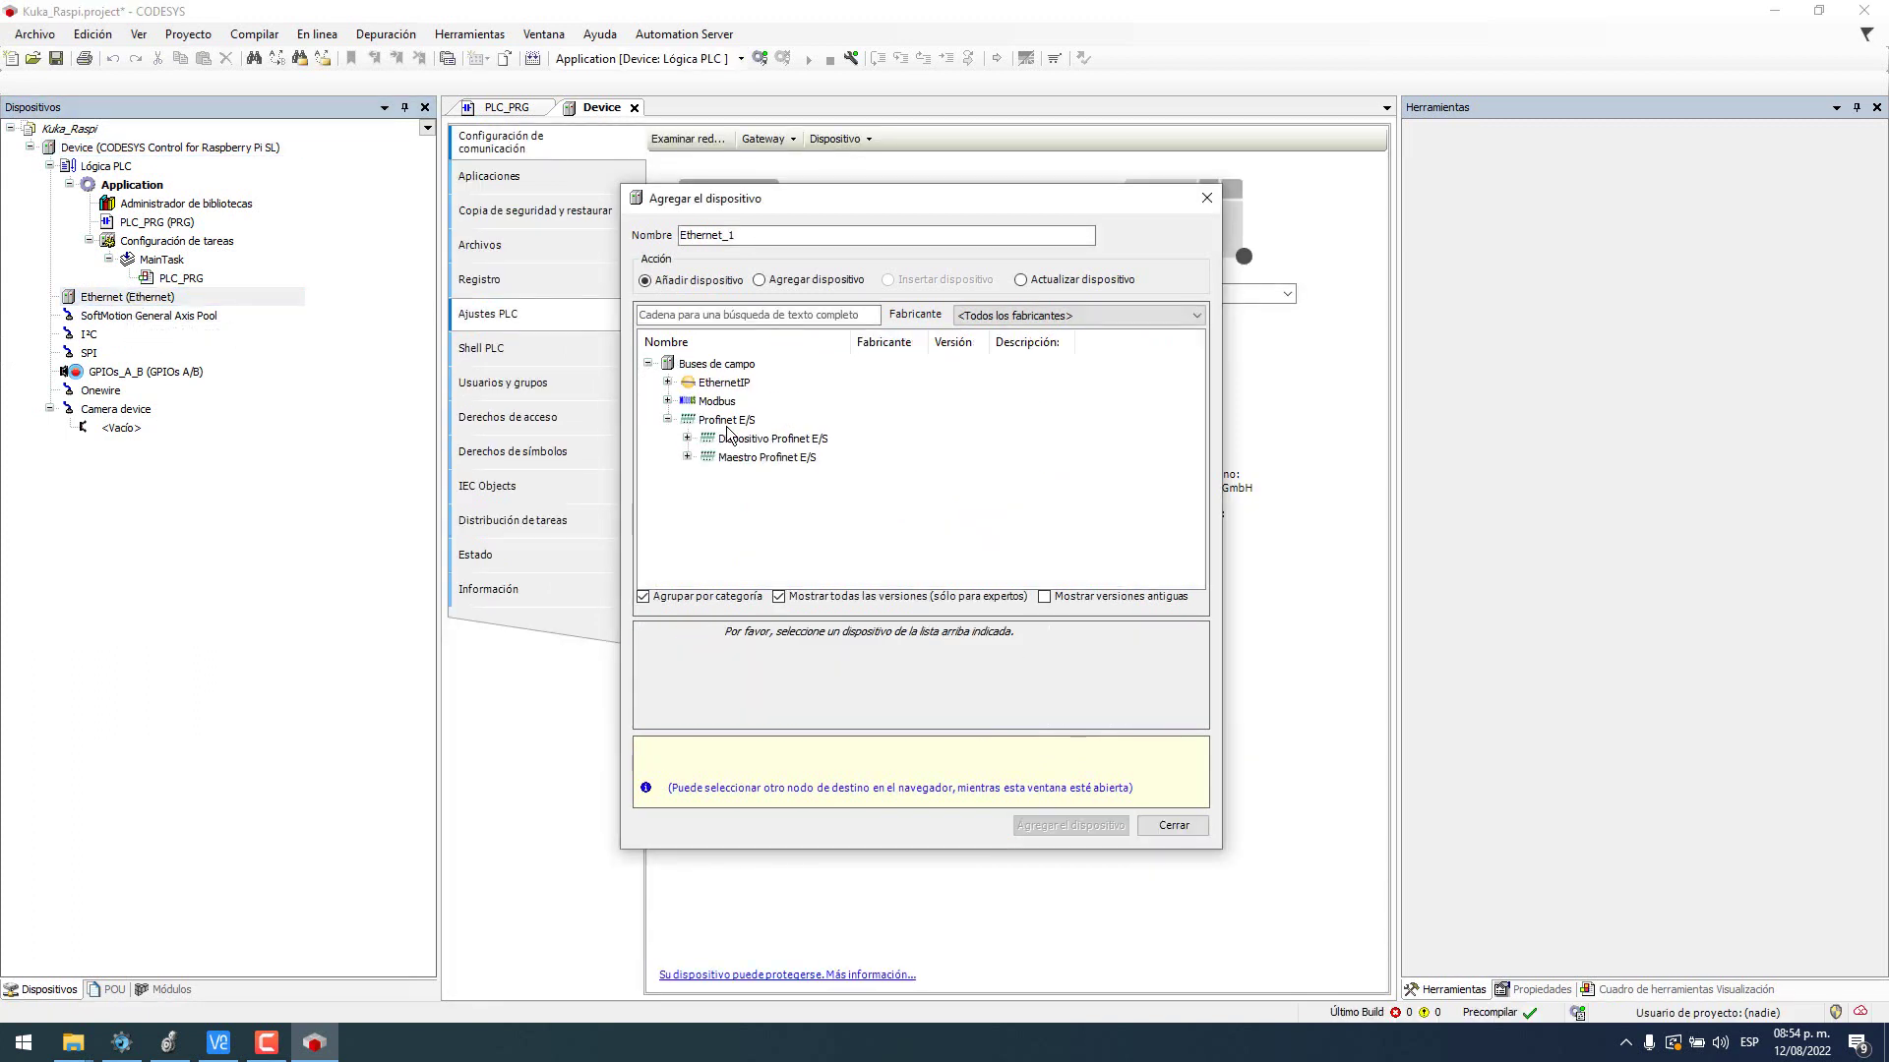
left_click(687, 458)
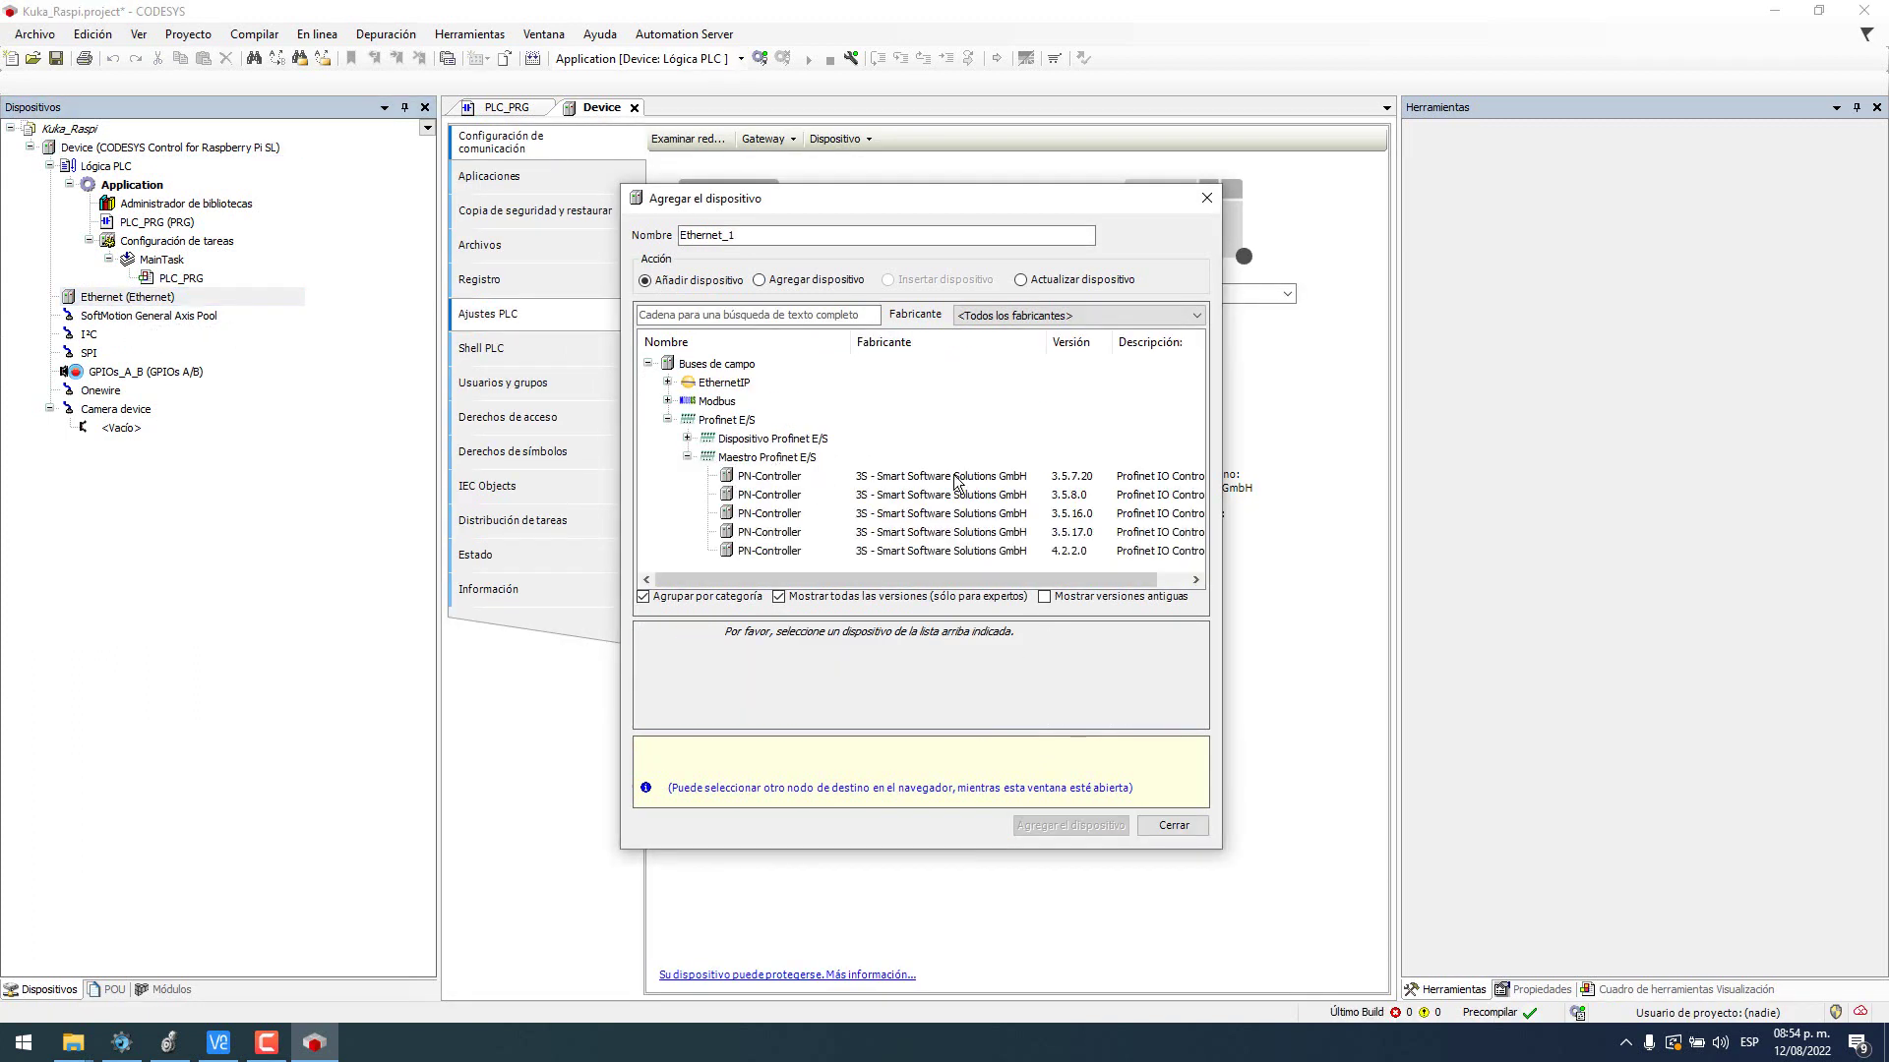
double_click(981, 514)
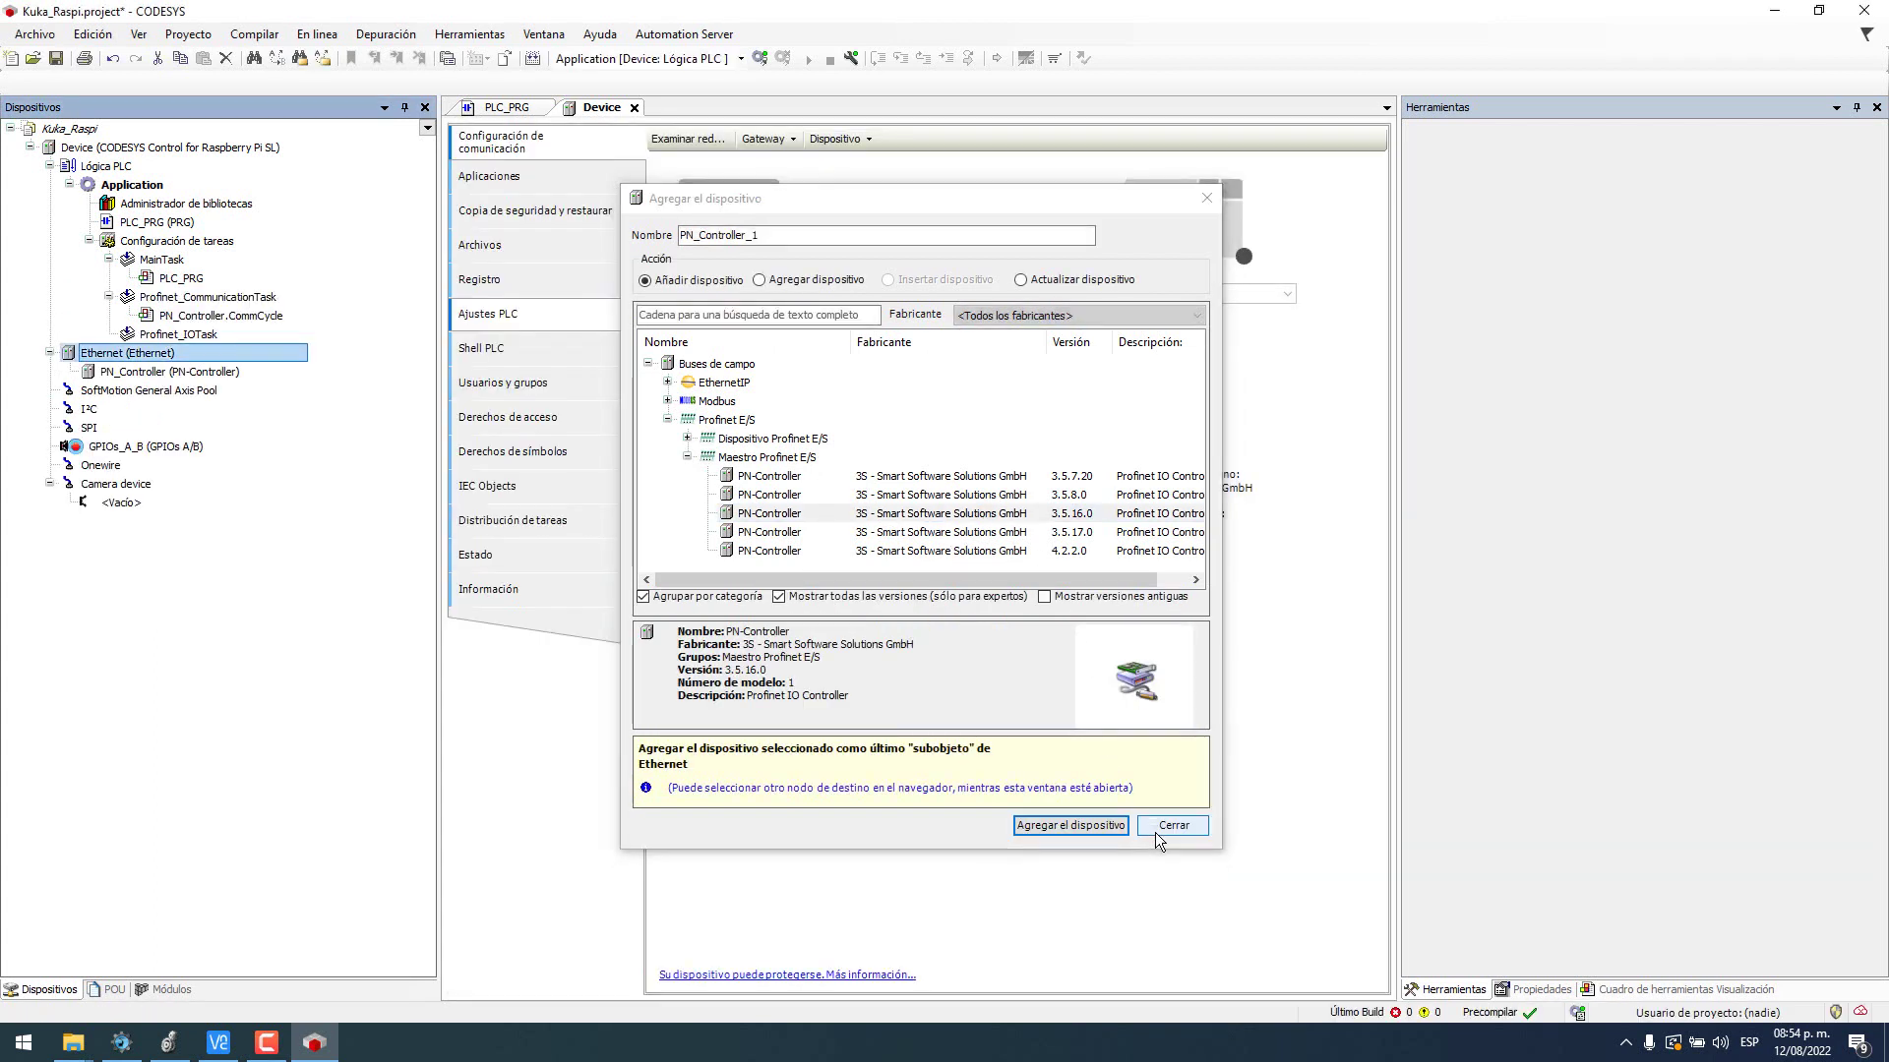
left_click(1166, 831)
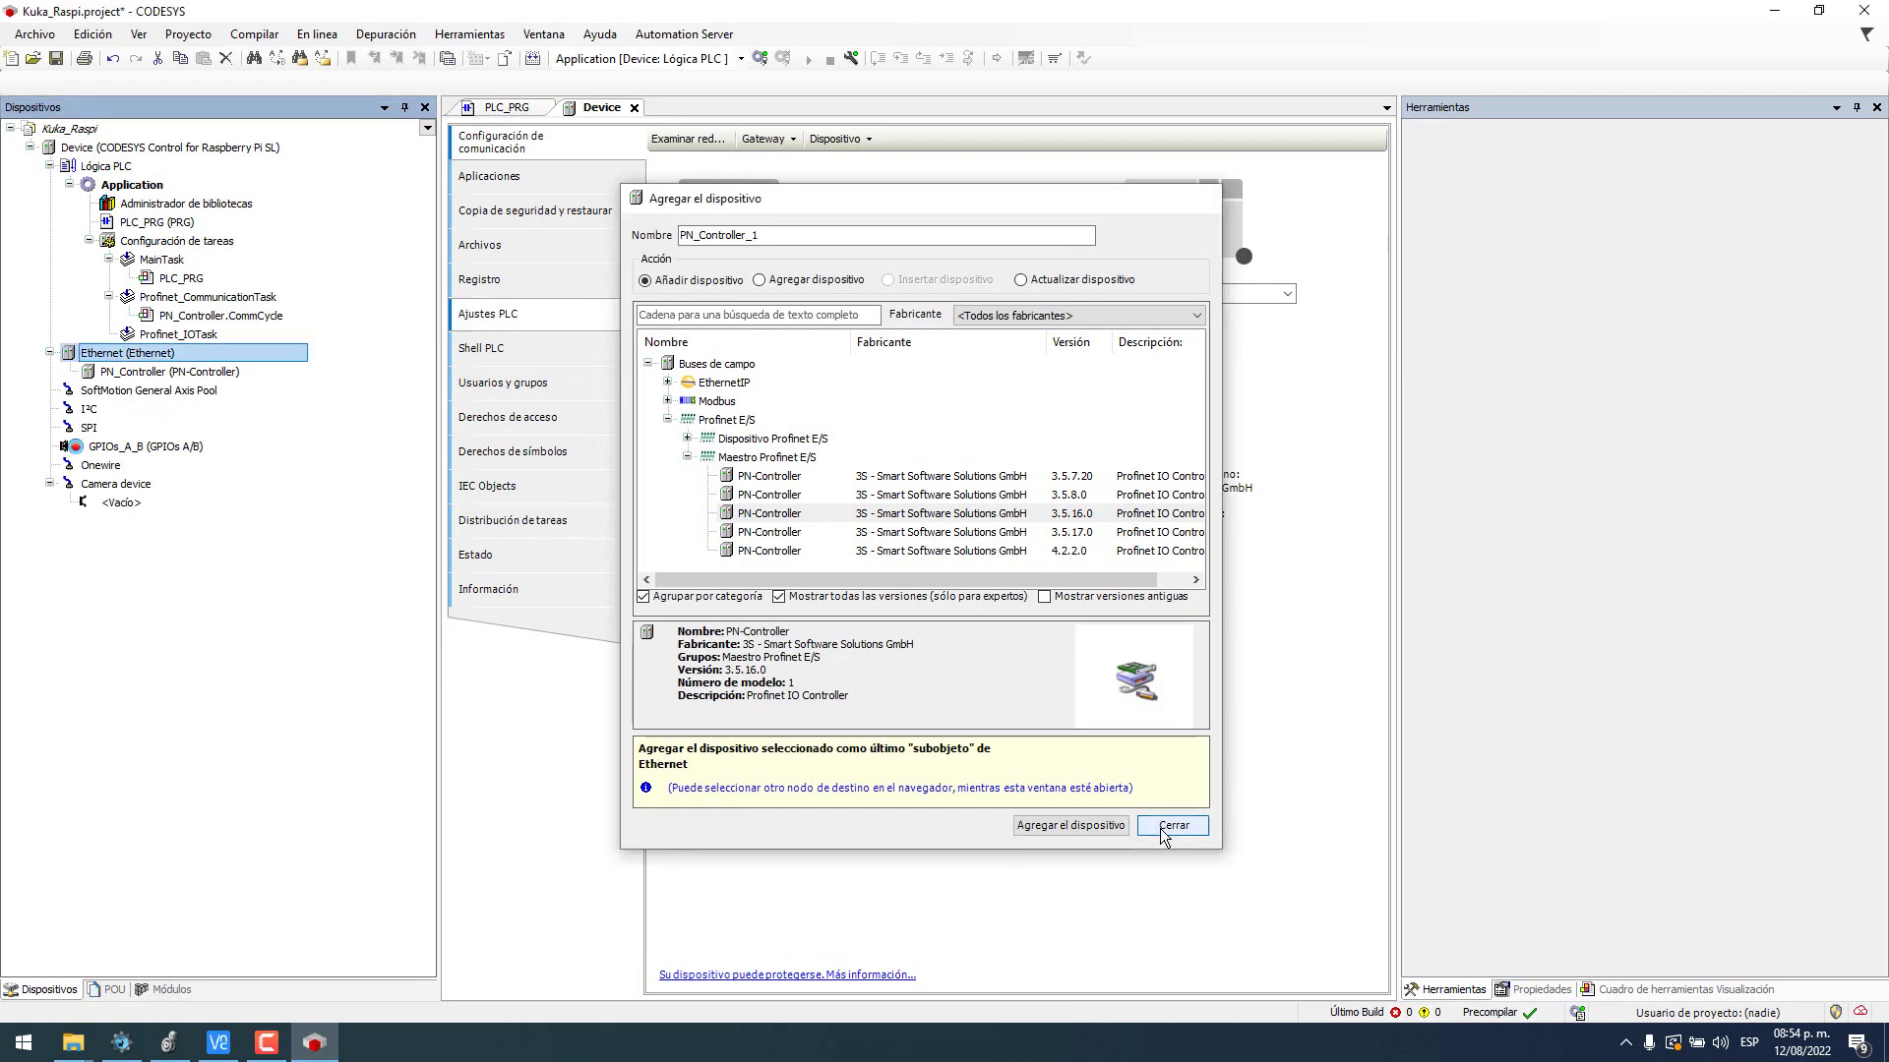
left_click(157, 374)
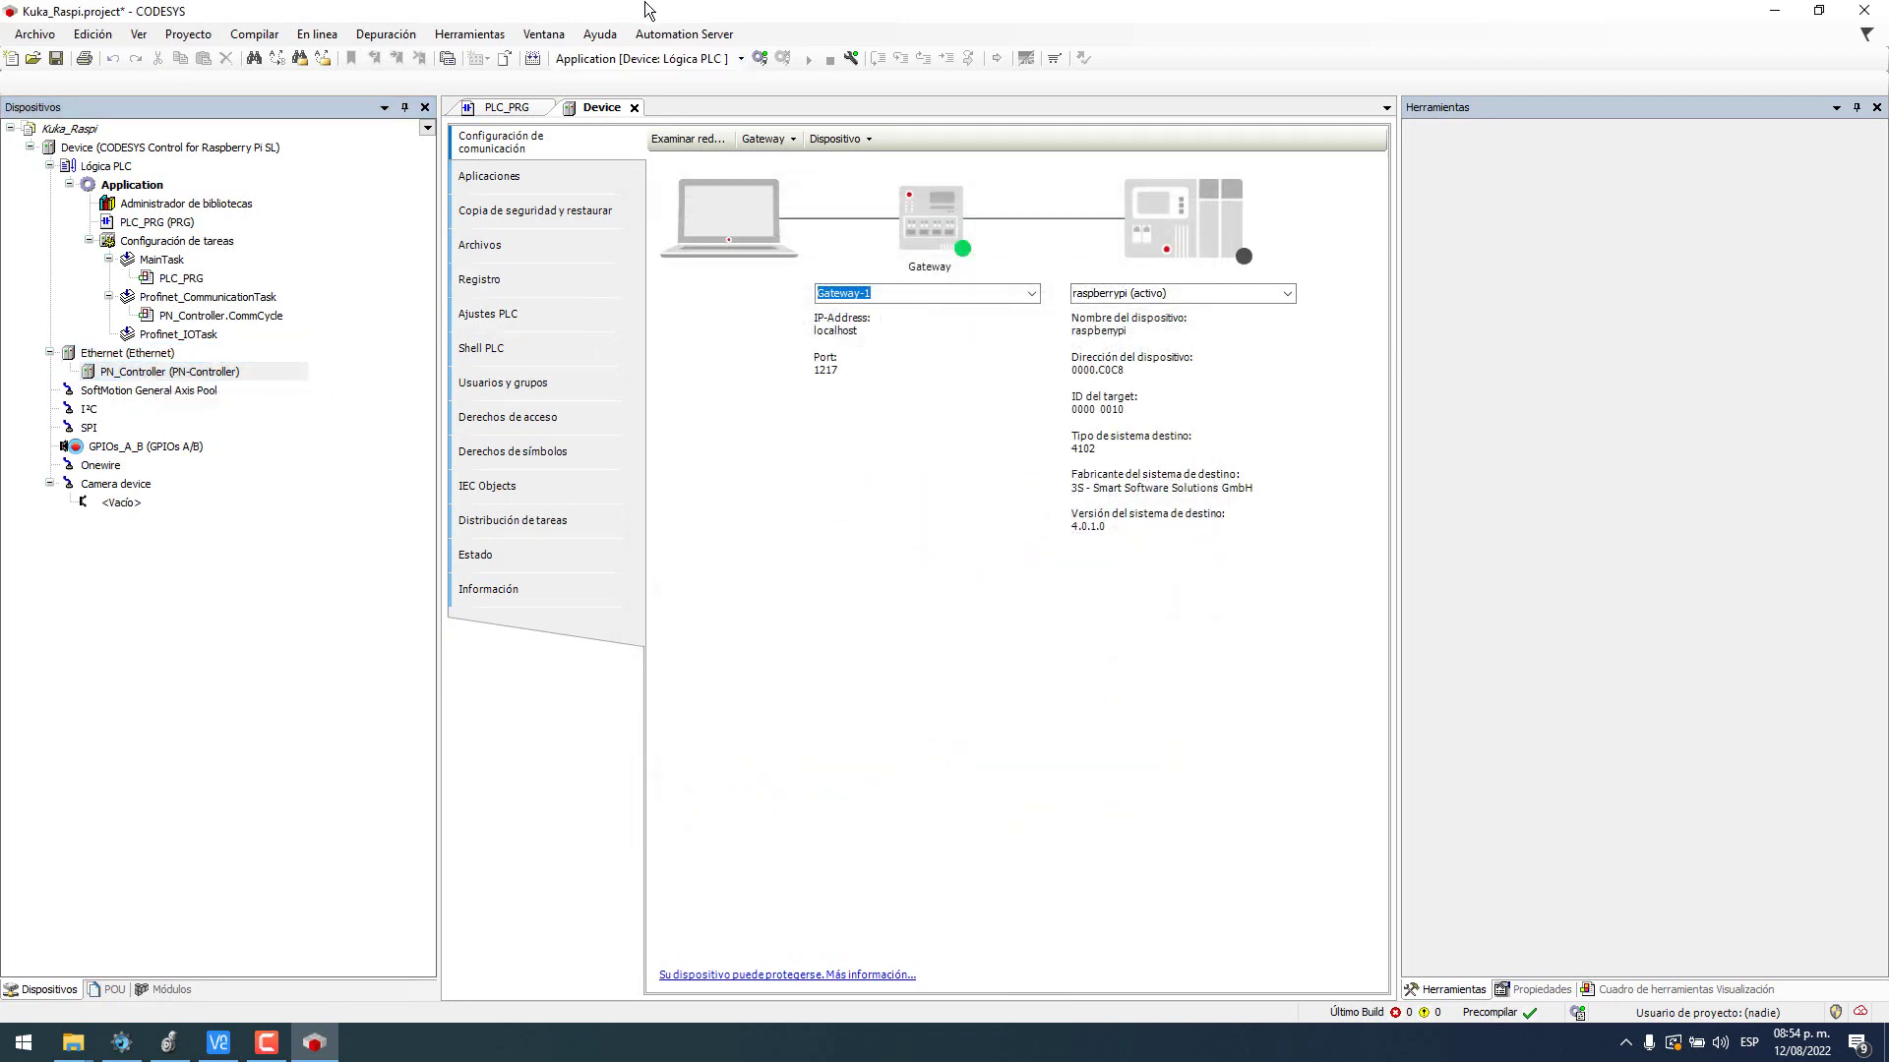
Step: Install the device description GSDML-V2.4-KUKA-KR C5-20201026.xml from WorkVisual's GSDML folder into the device repository
left_click(485, 38)
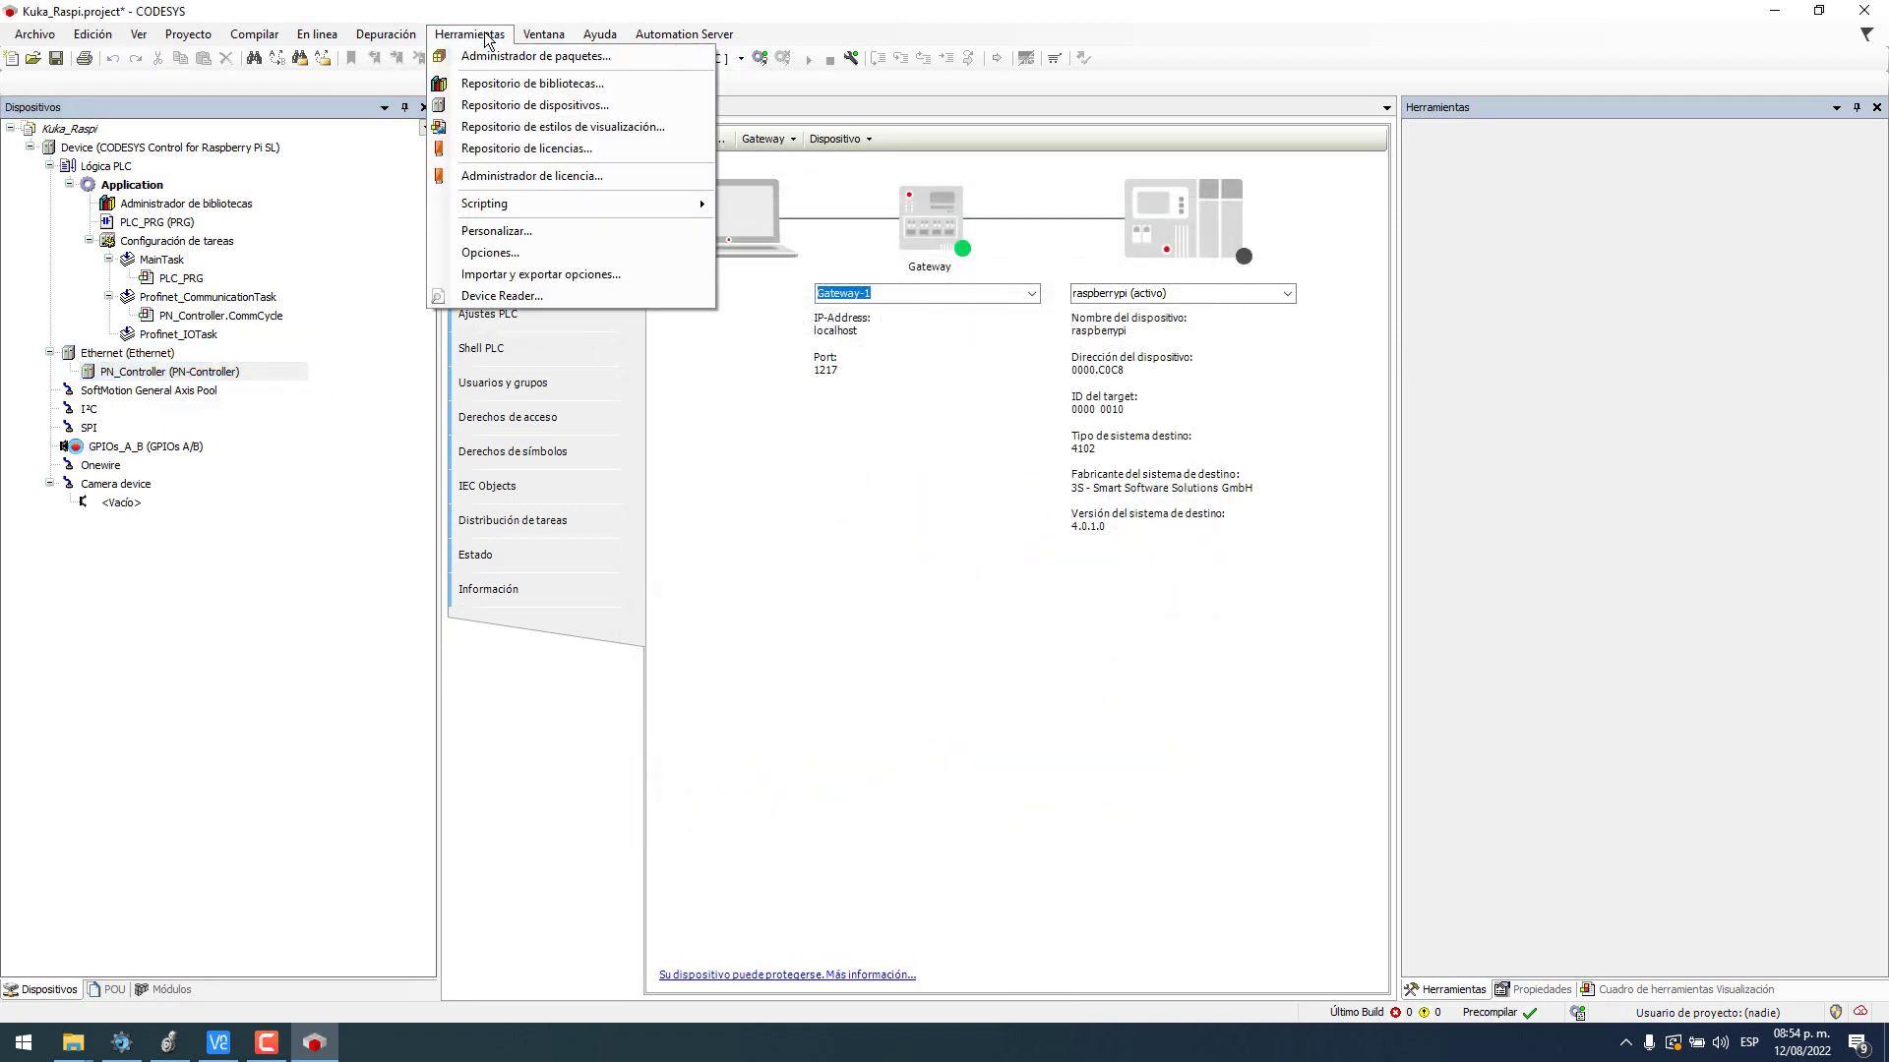
left_click(532, 105)
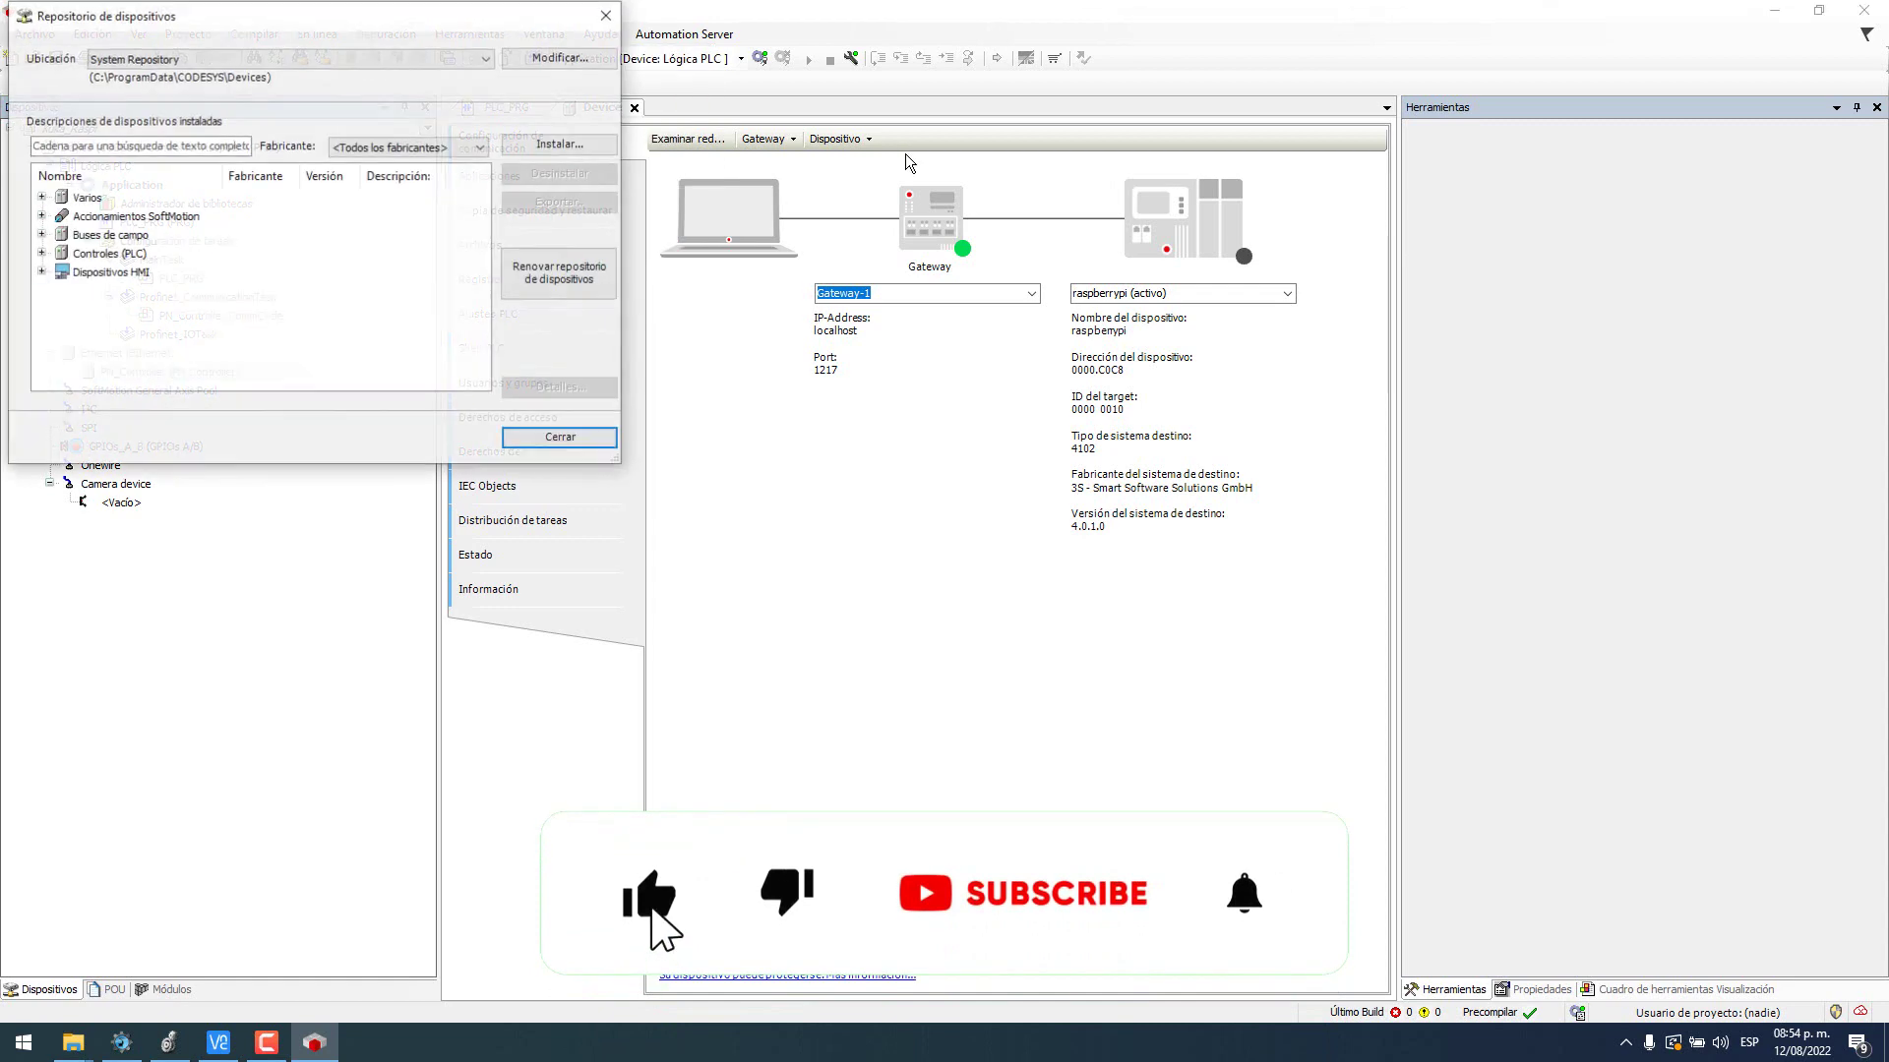
left_click(559, 144)
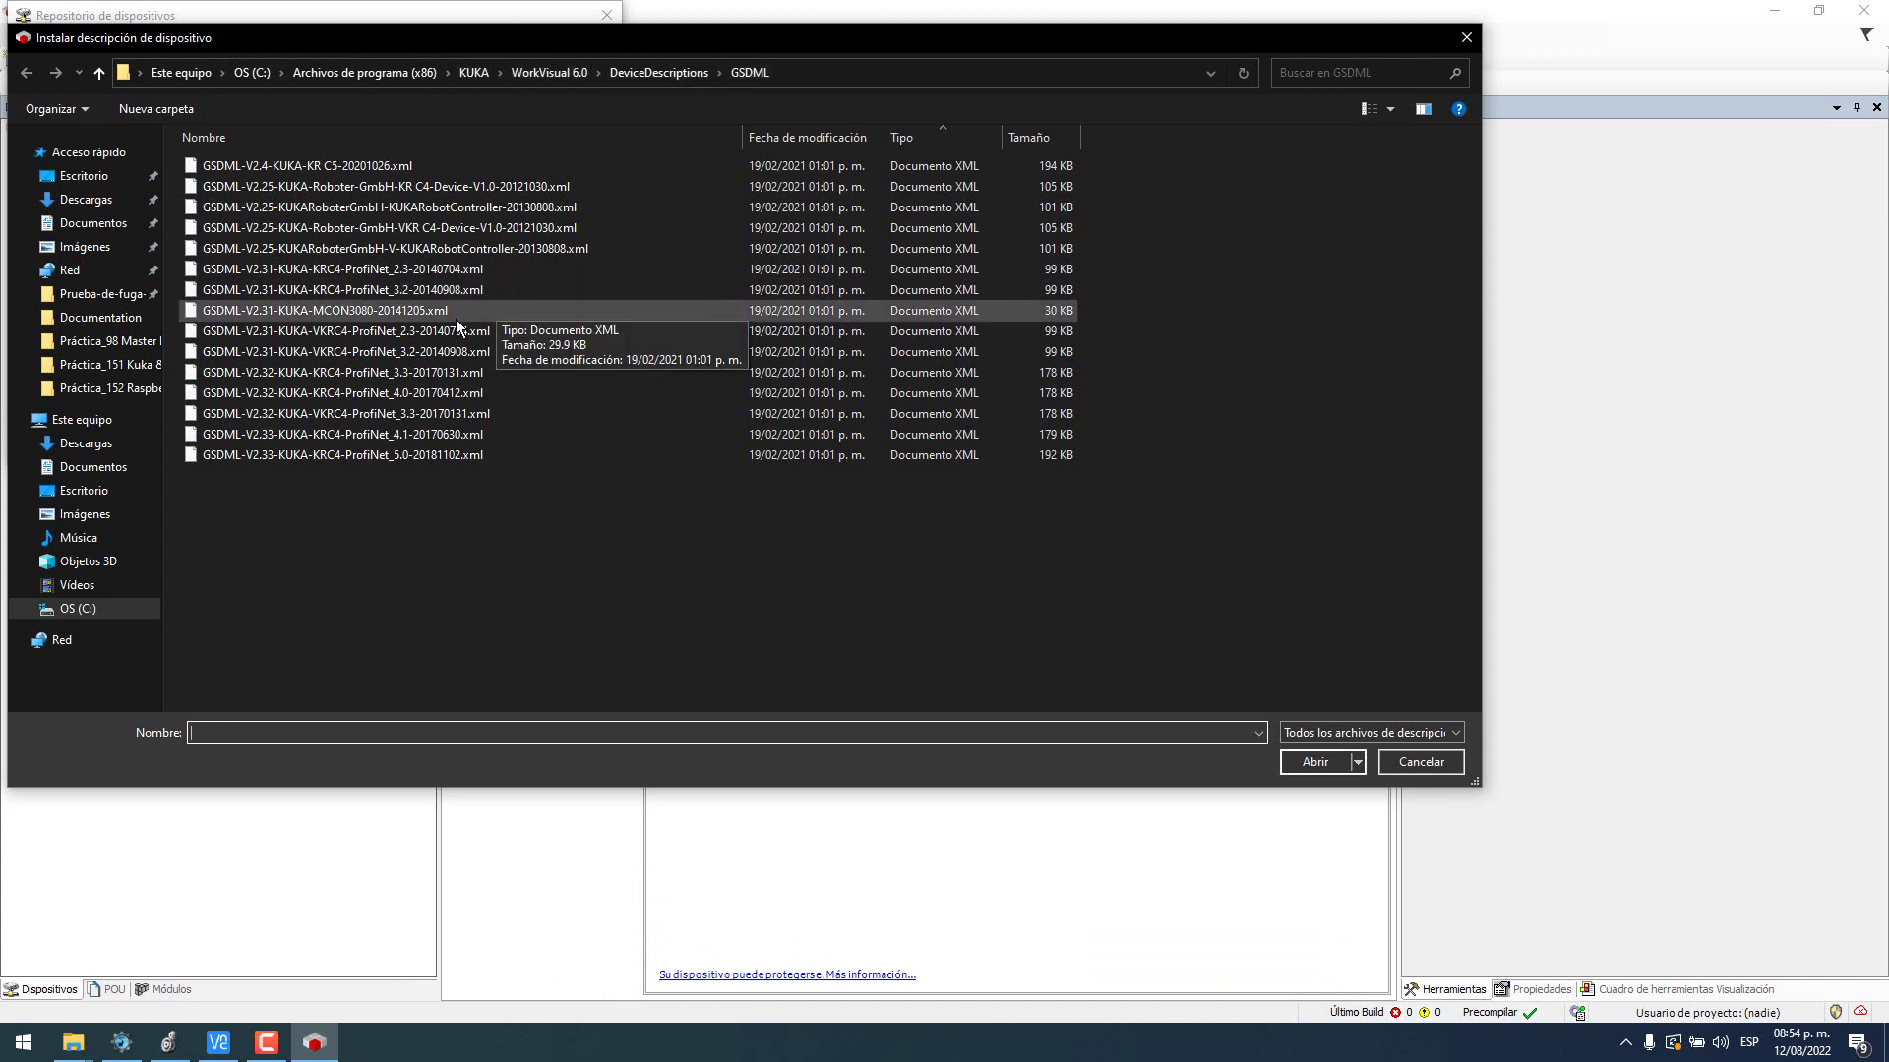
left_click(337, 169)
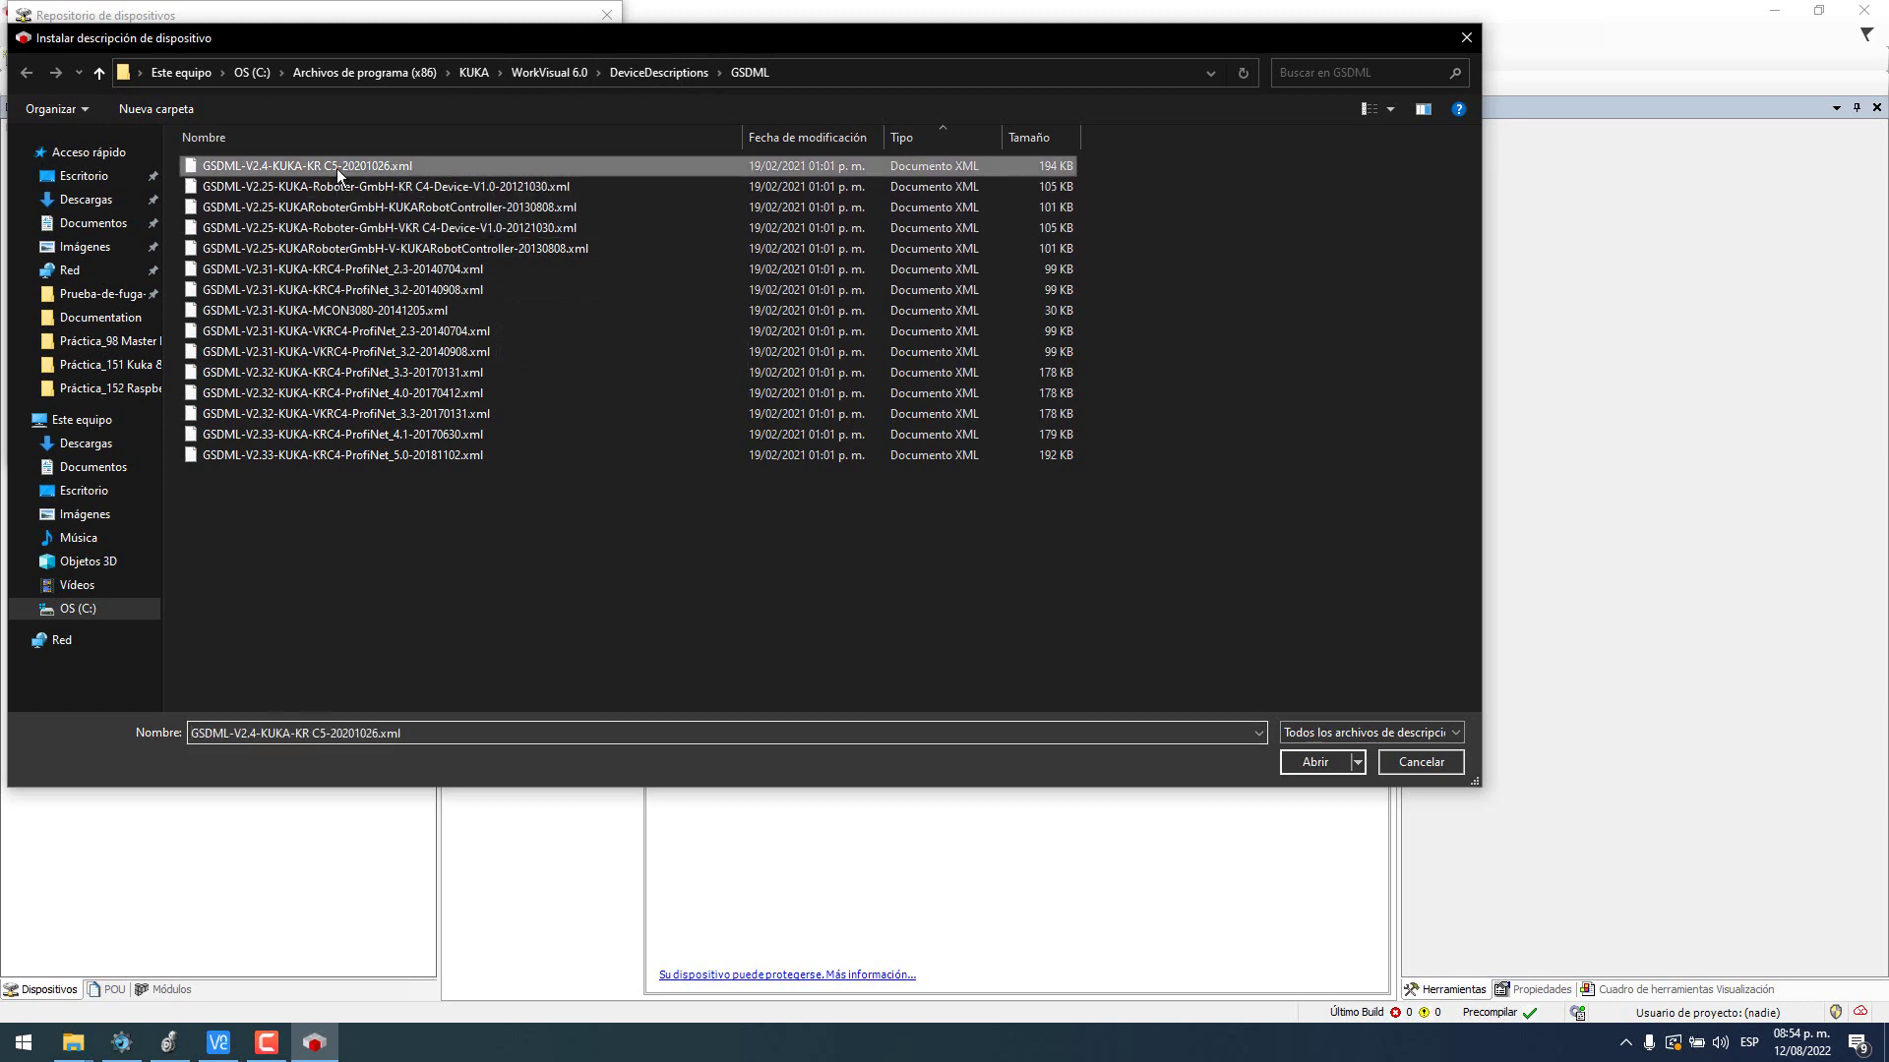
left_click(1316, 762)
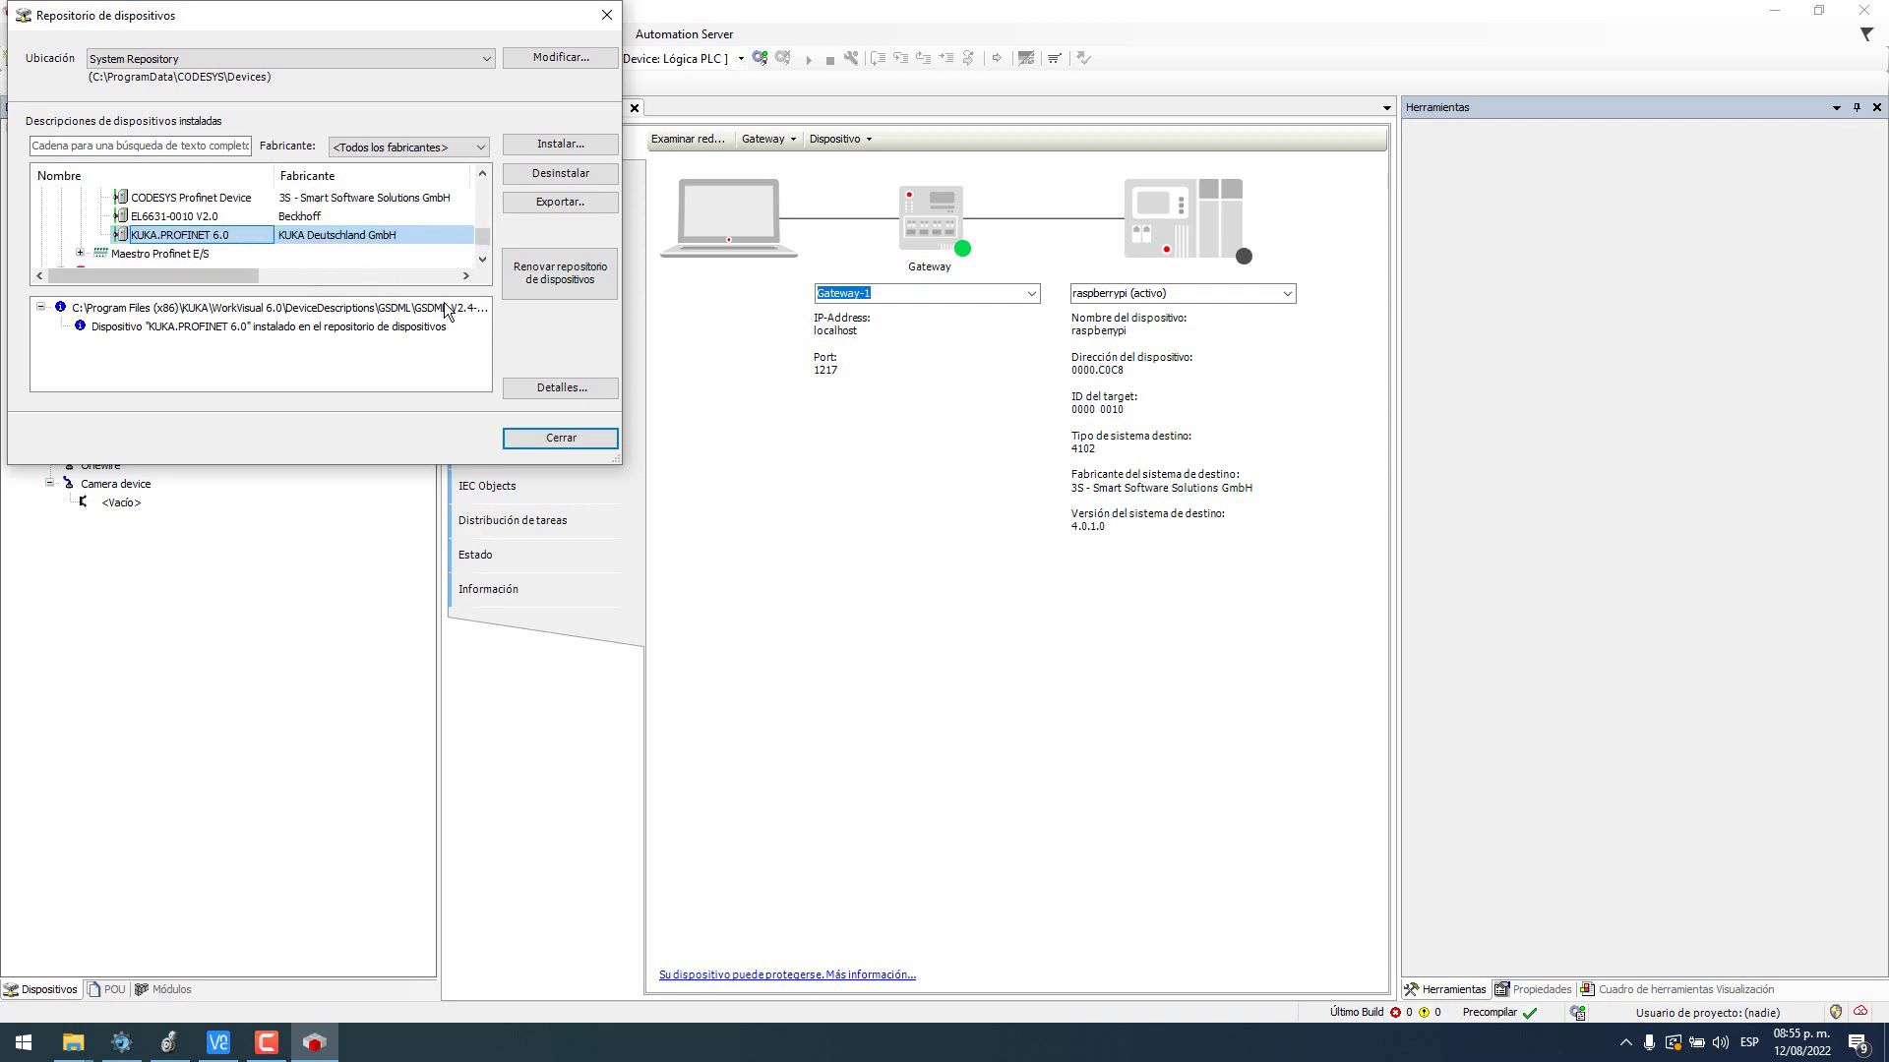
left_click(583, 439)
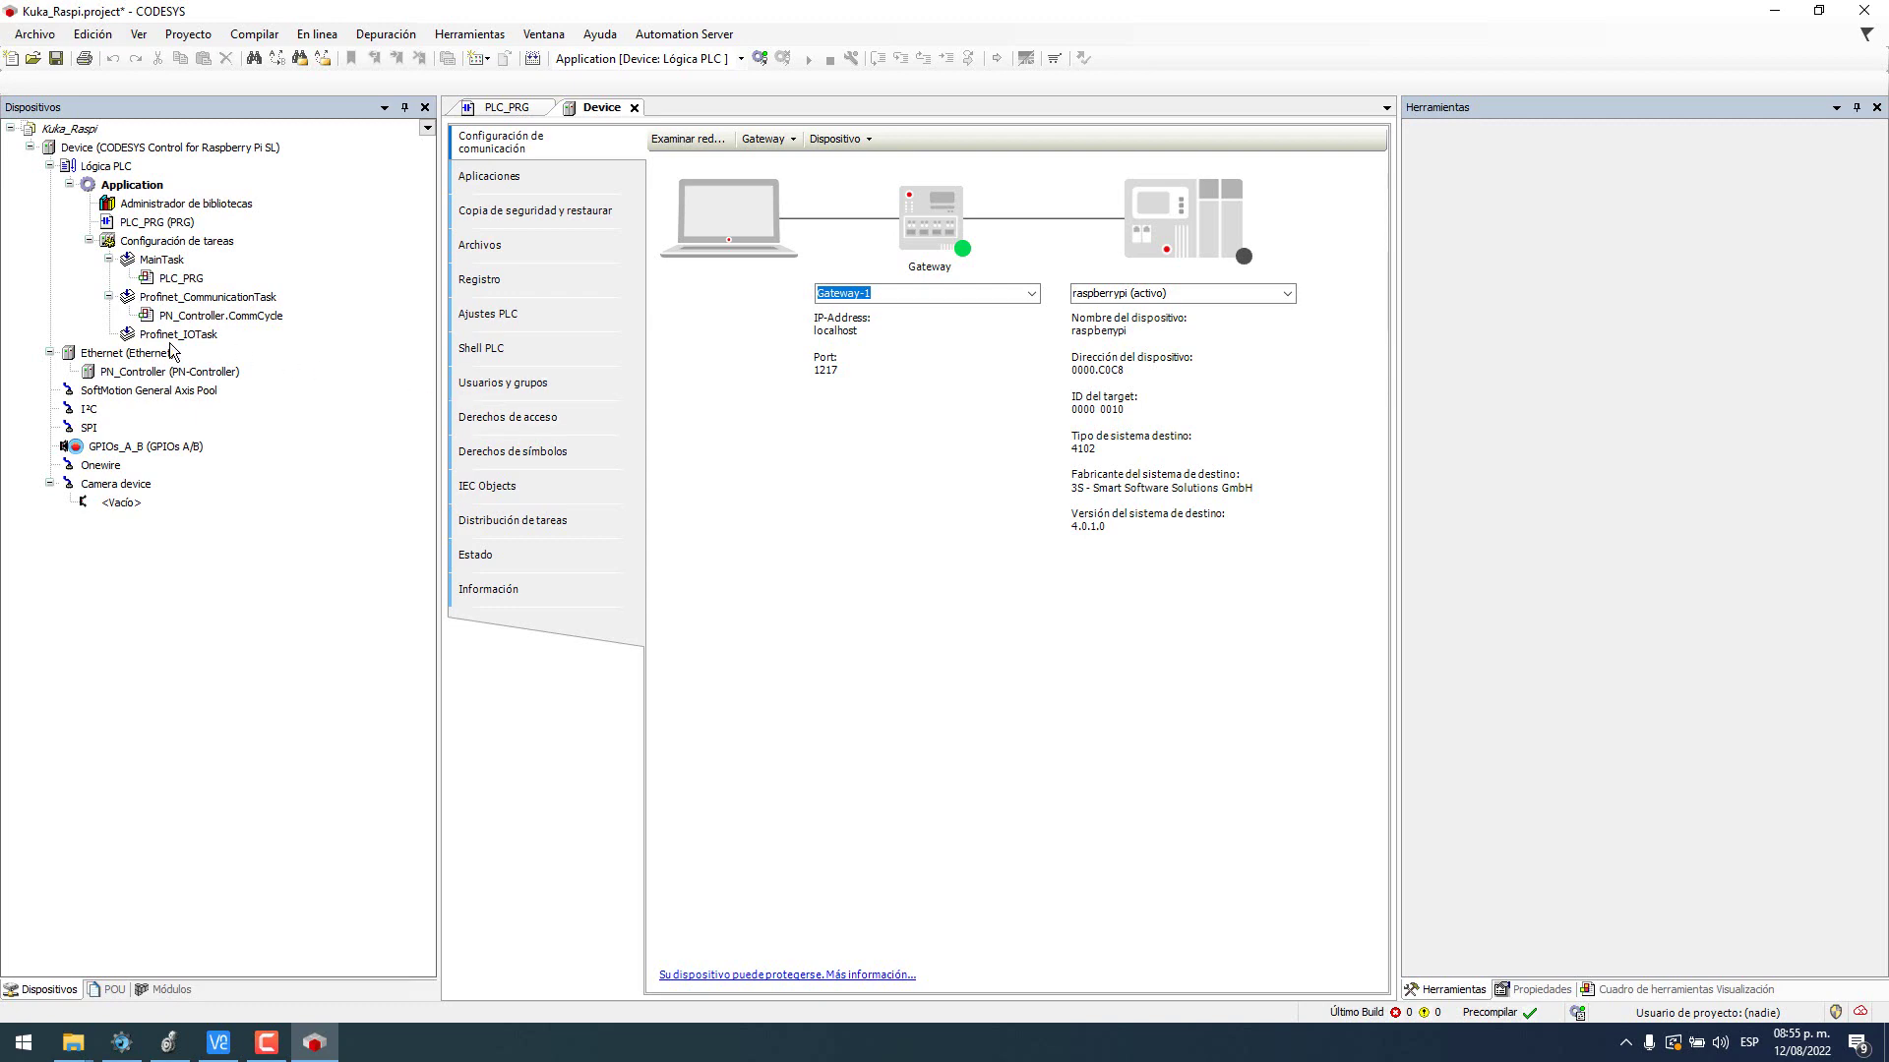
Step: Add the KUKA.PROFINET 6.0 device from KUKA Deutschland GmbH under PN_Controller
right_click(146, 373)
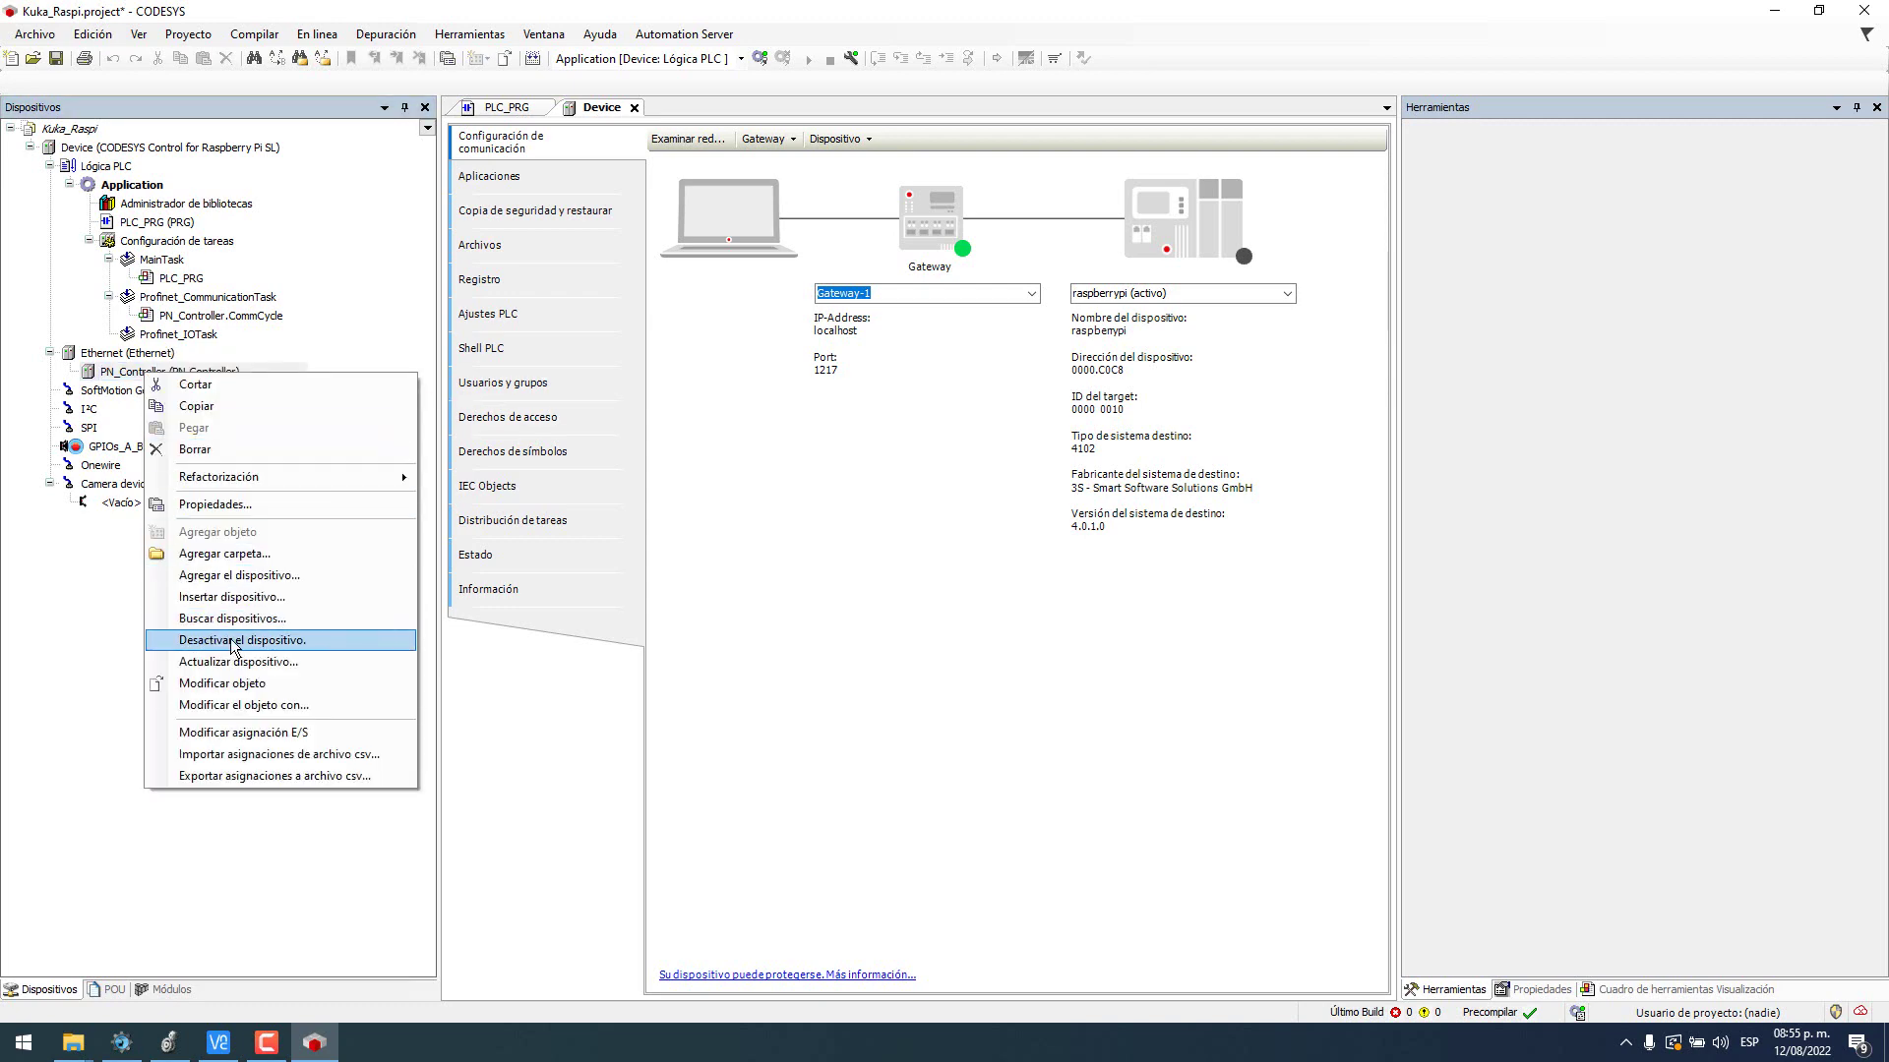
left_click(248, 582)
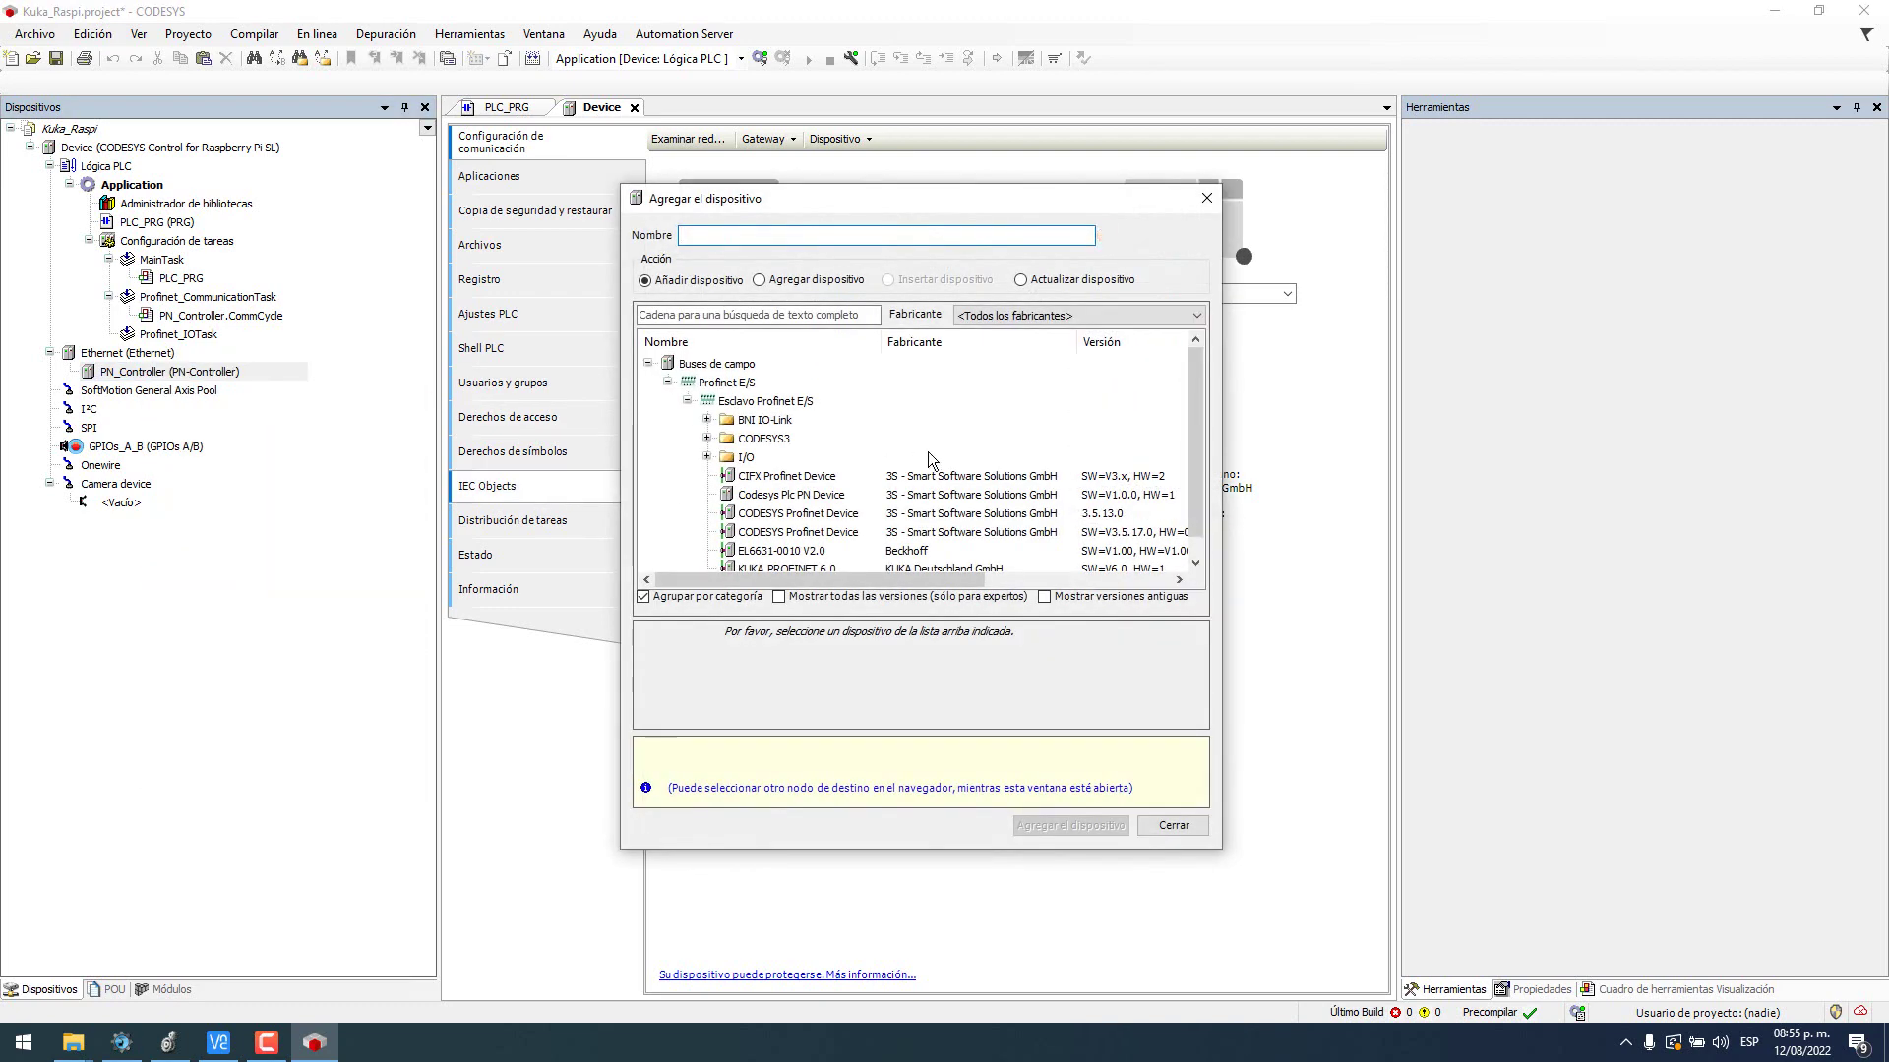
left_click(805, 566)
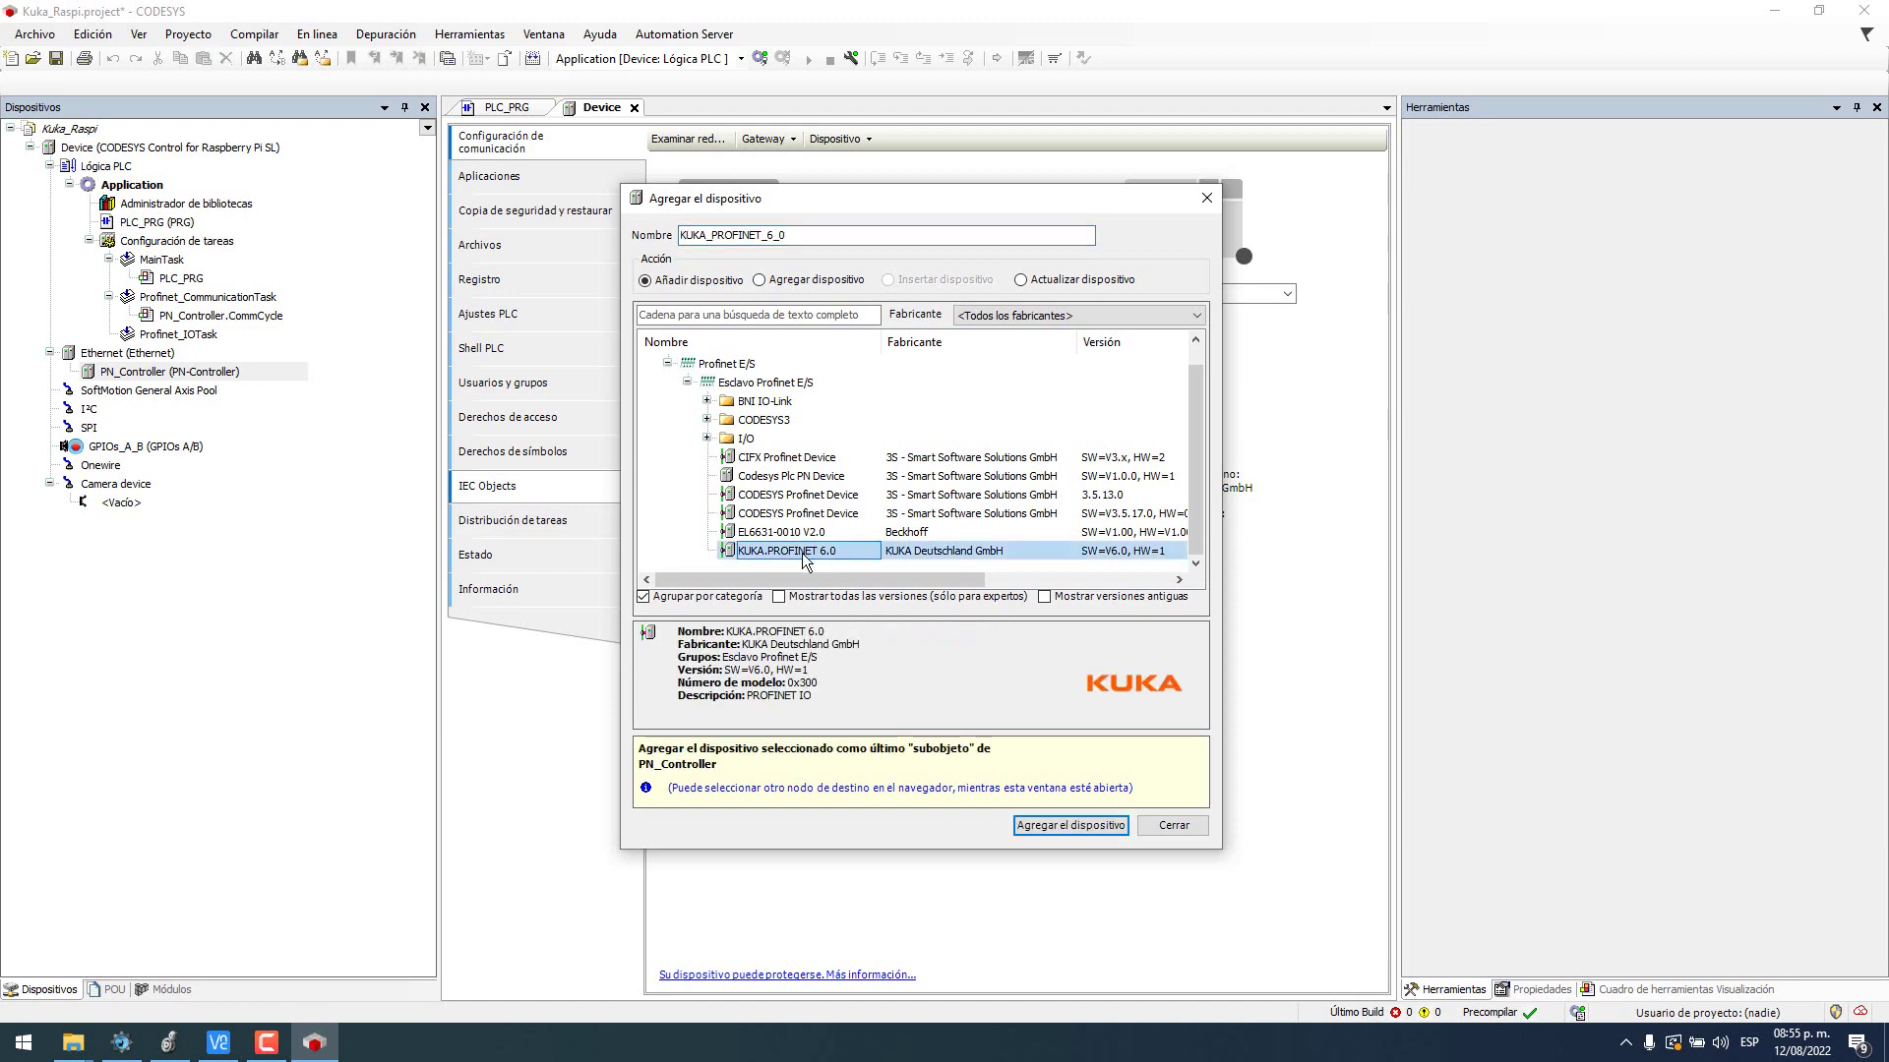
double_click(925, 553)
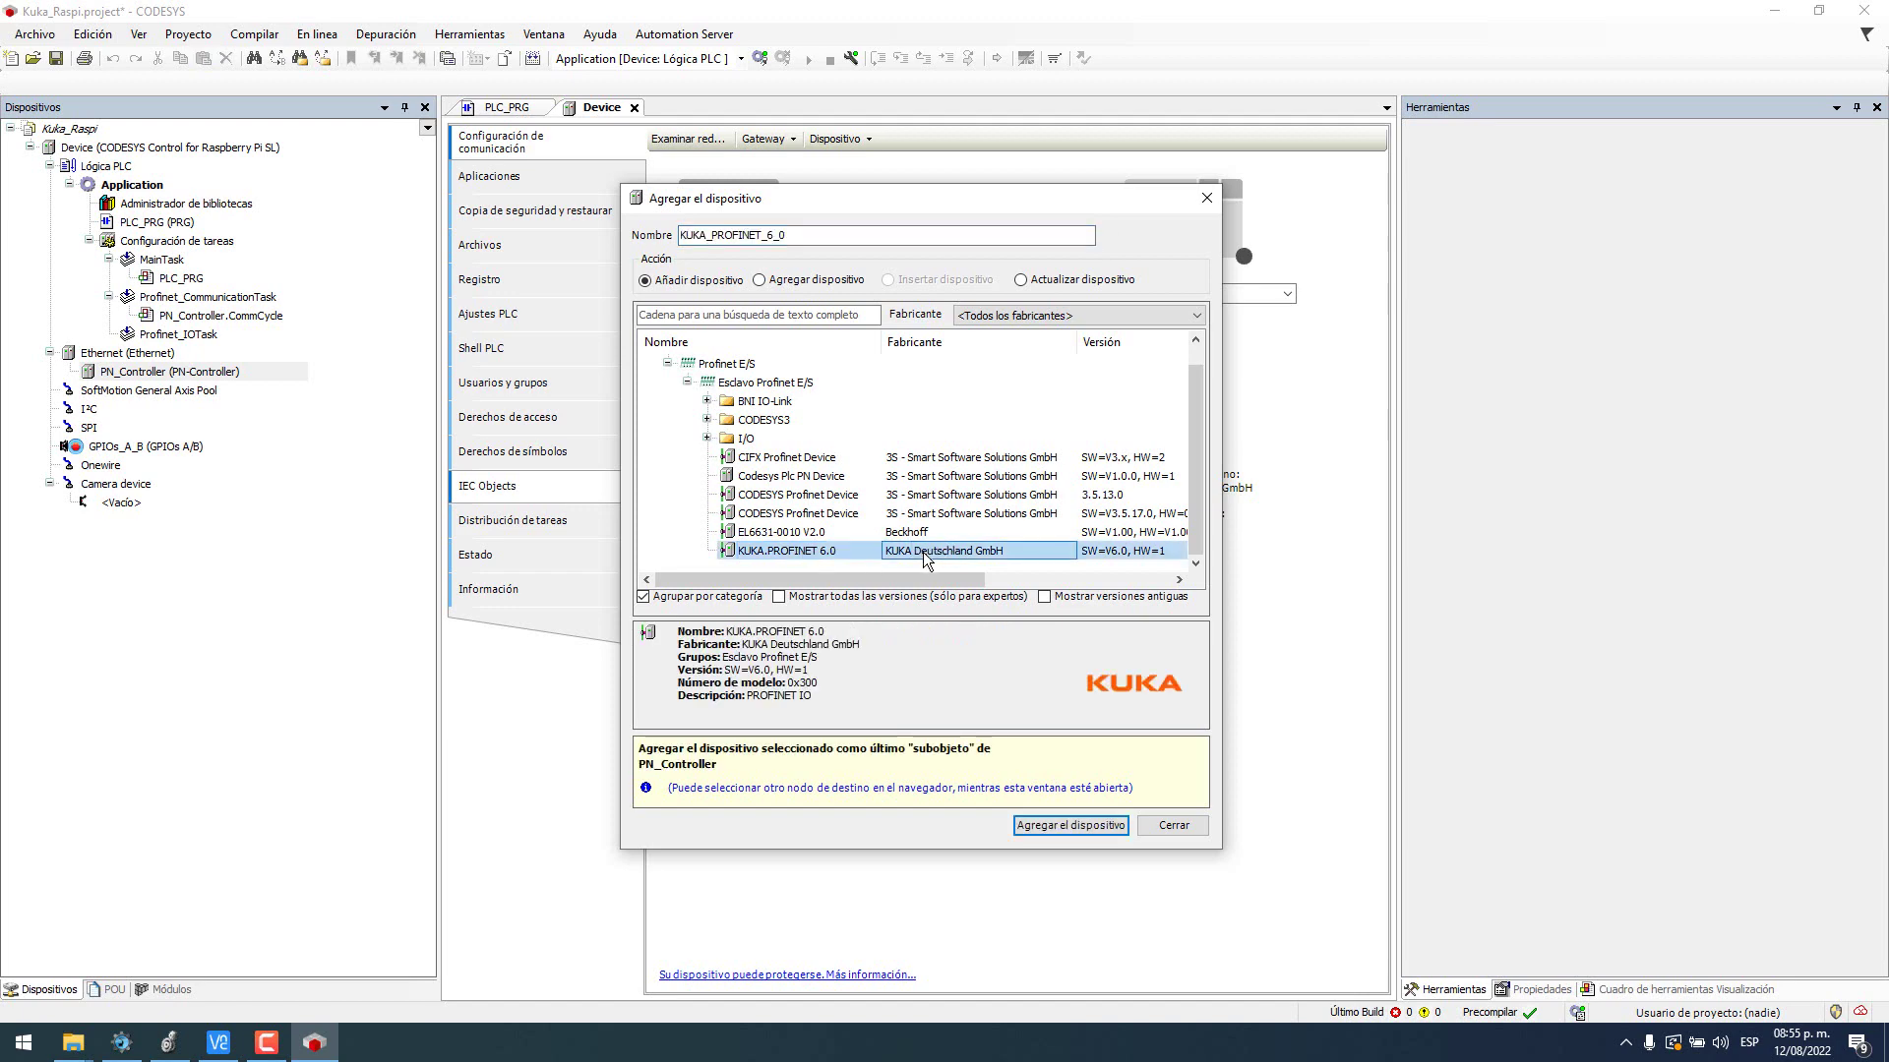
left_click(1172, 825)
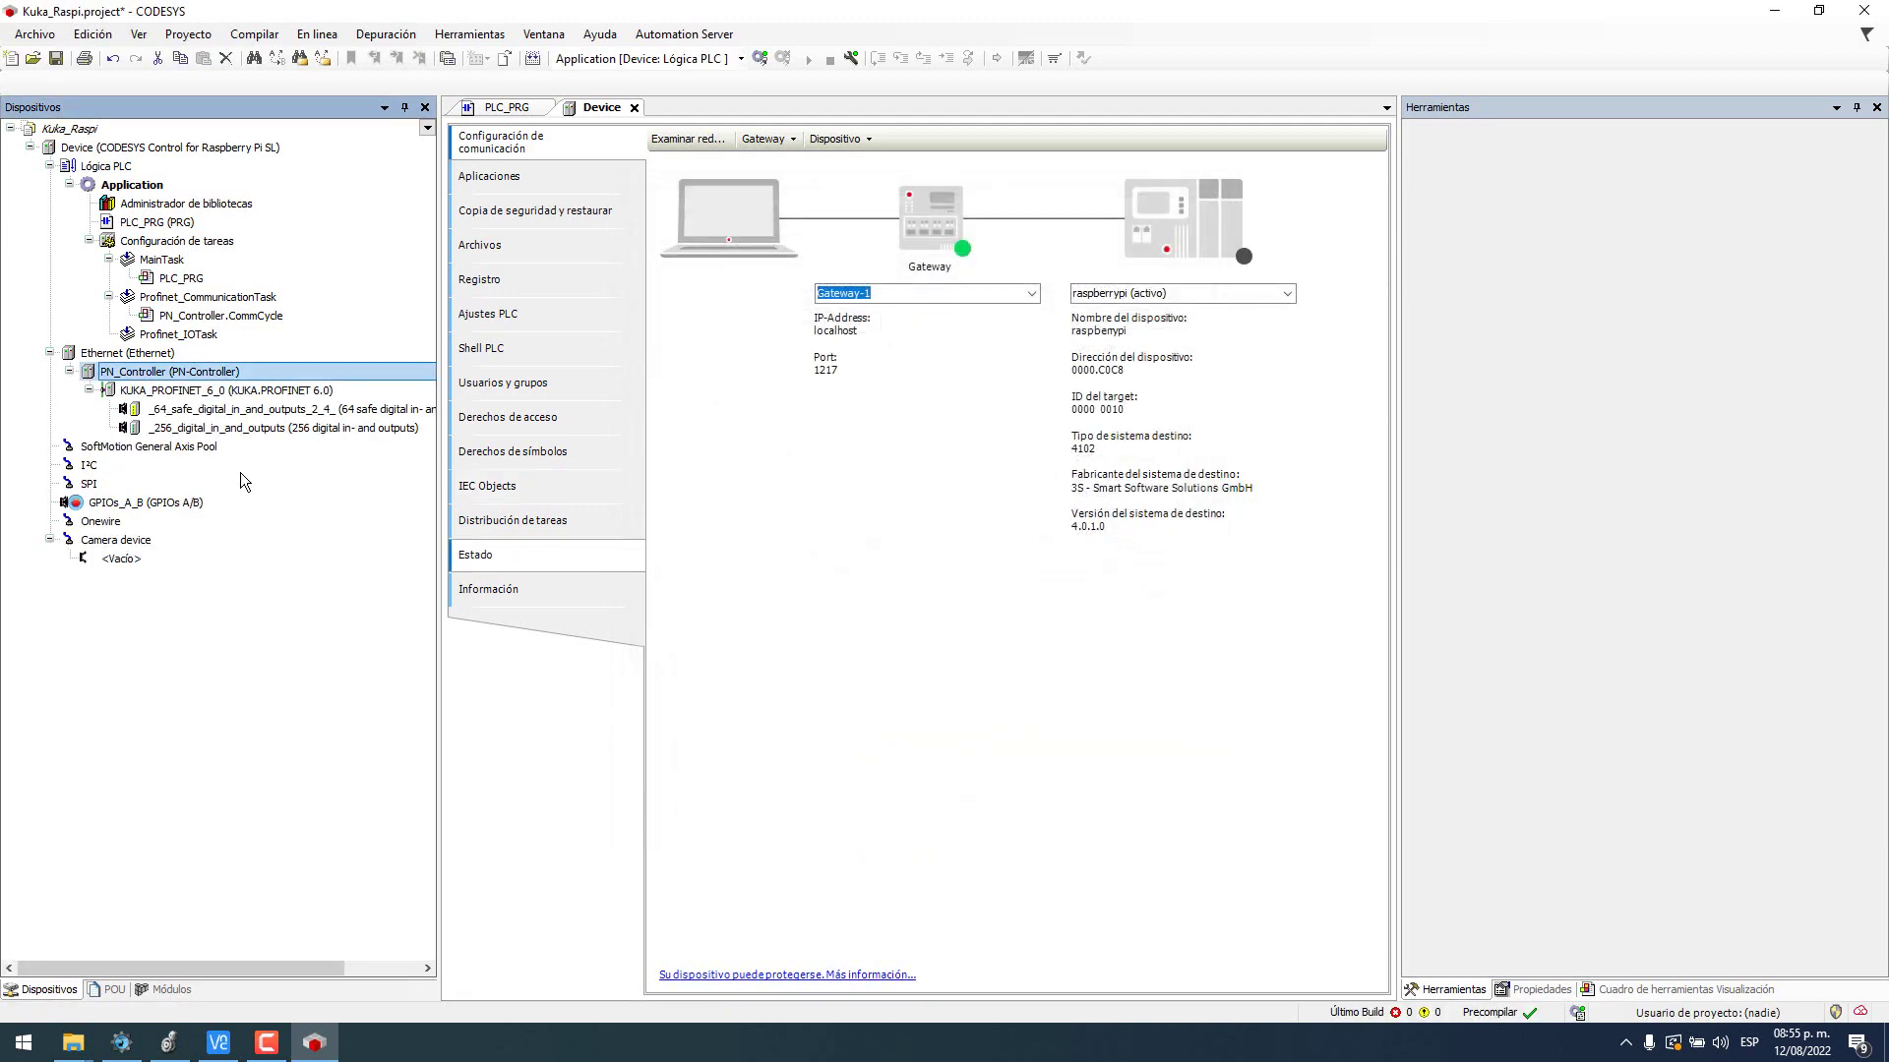
Step: Switch to WorkVisual and check the PROFIsafe configuration and number of I/Os in the PROFINET communication settings
left_click(122, 1044)
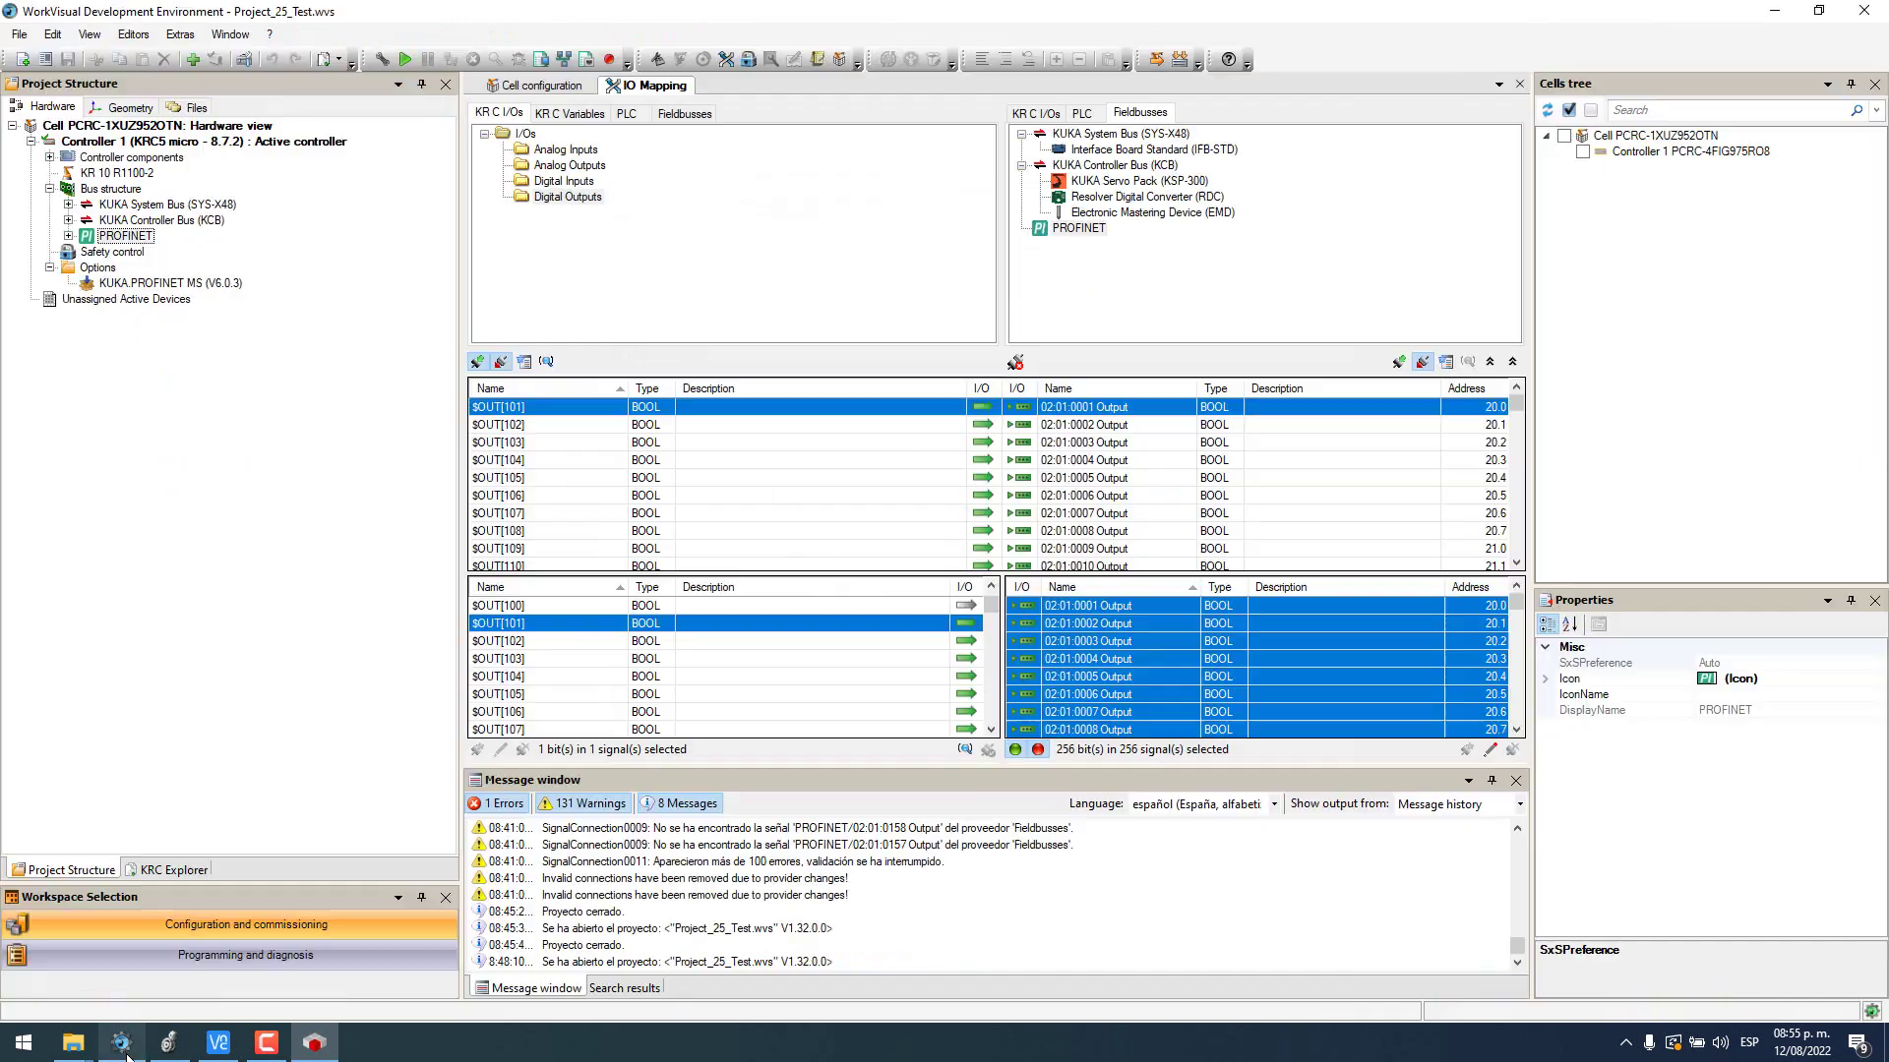
left_click(121, 238)
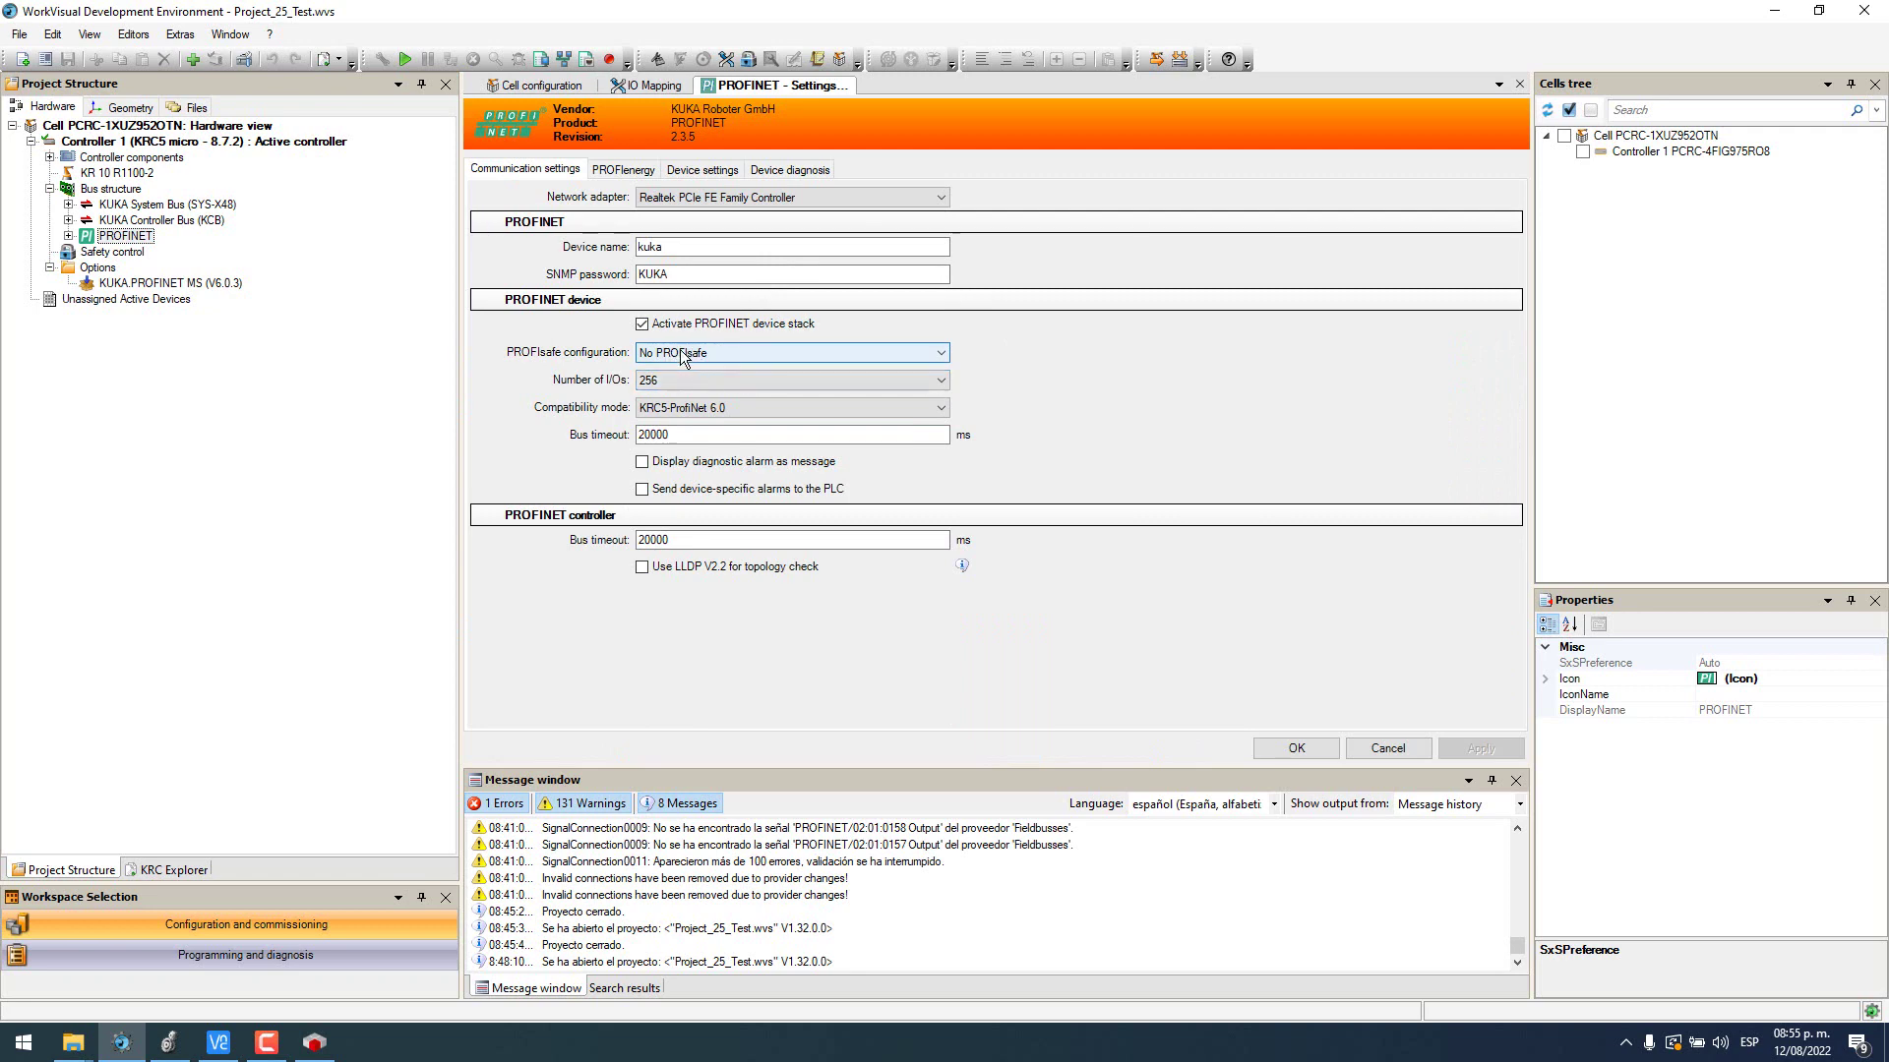
left_click(314, 1042)
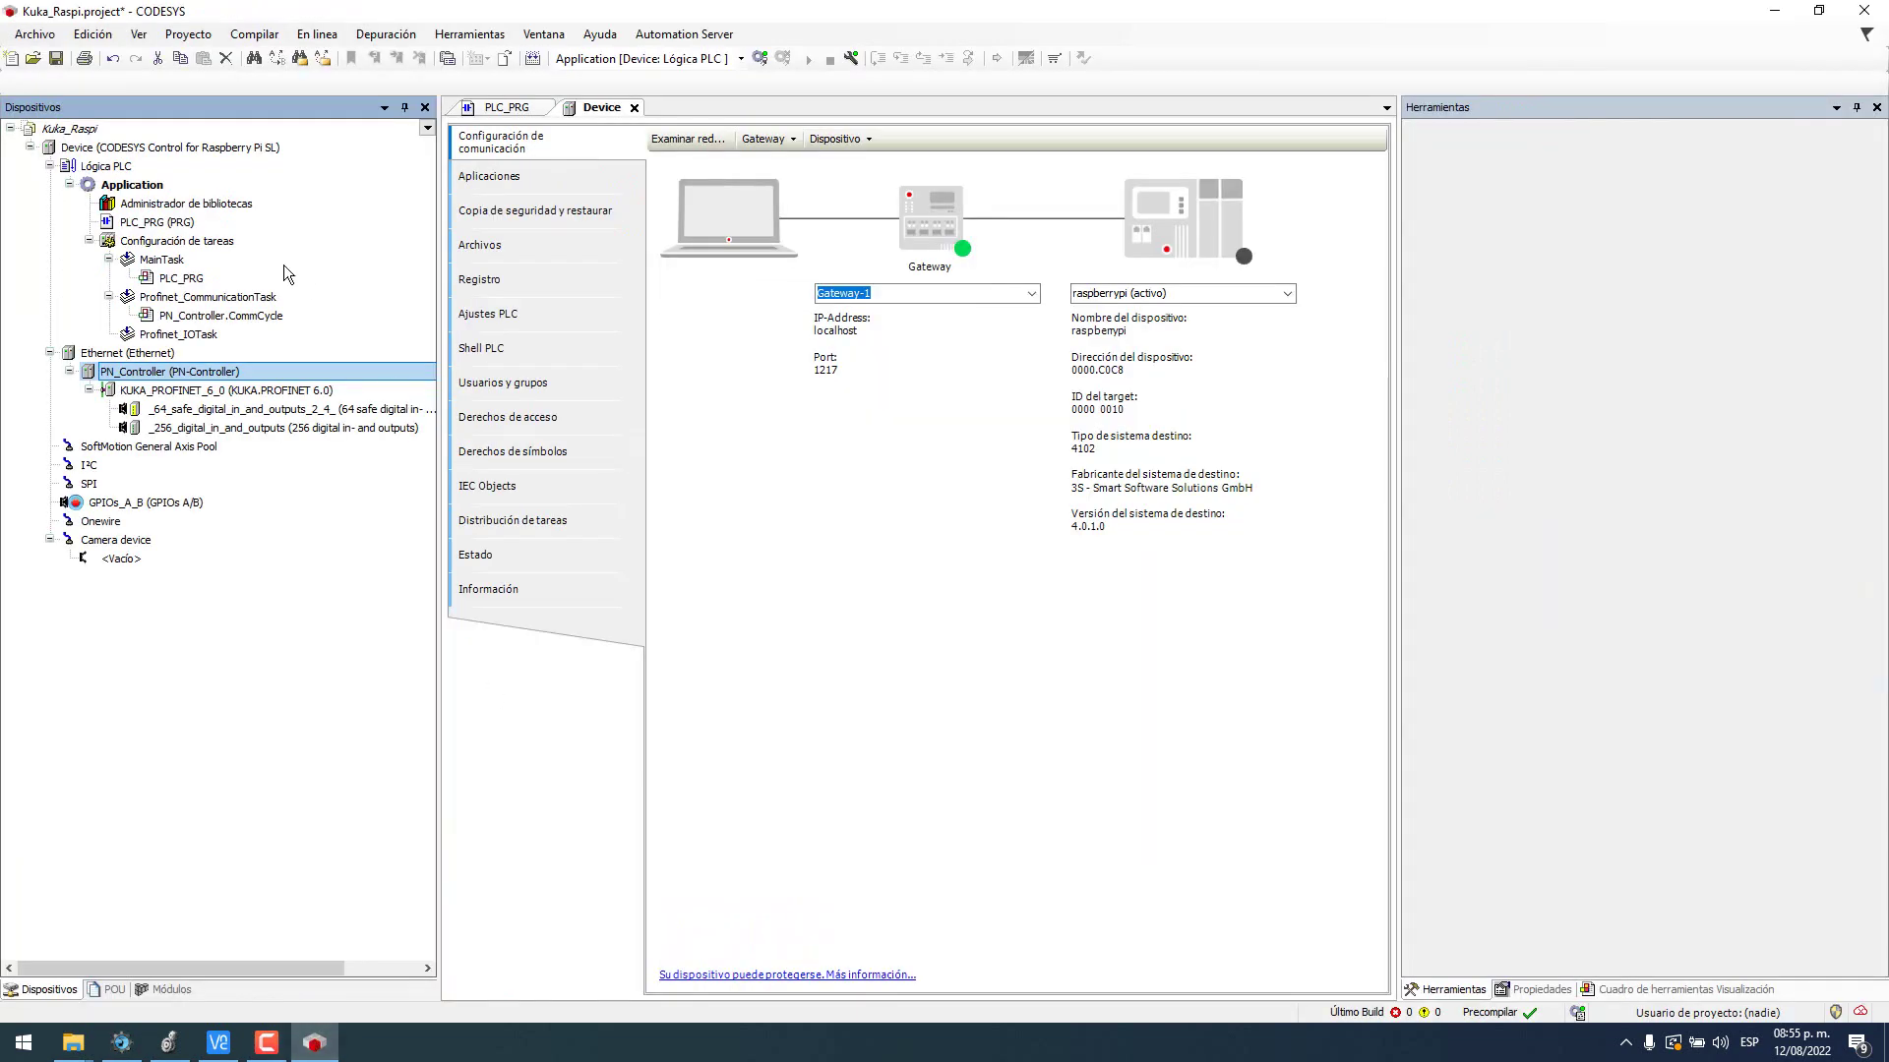
Step: In CODESYS, delete the 64 safe digital in- and outputs module from the KUKA_PROFINET_6_0 device
right_click(190, 411)
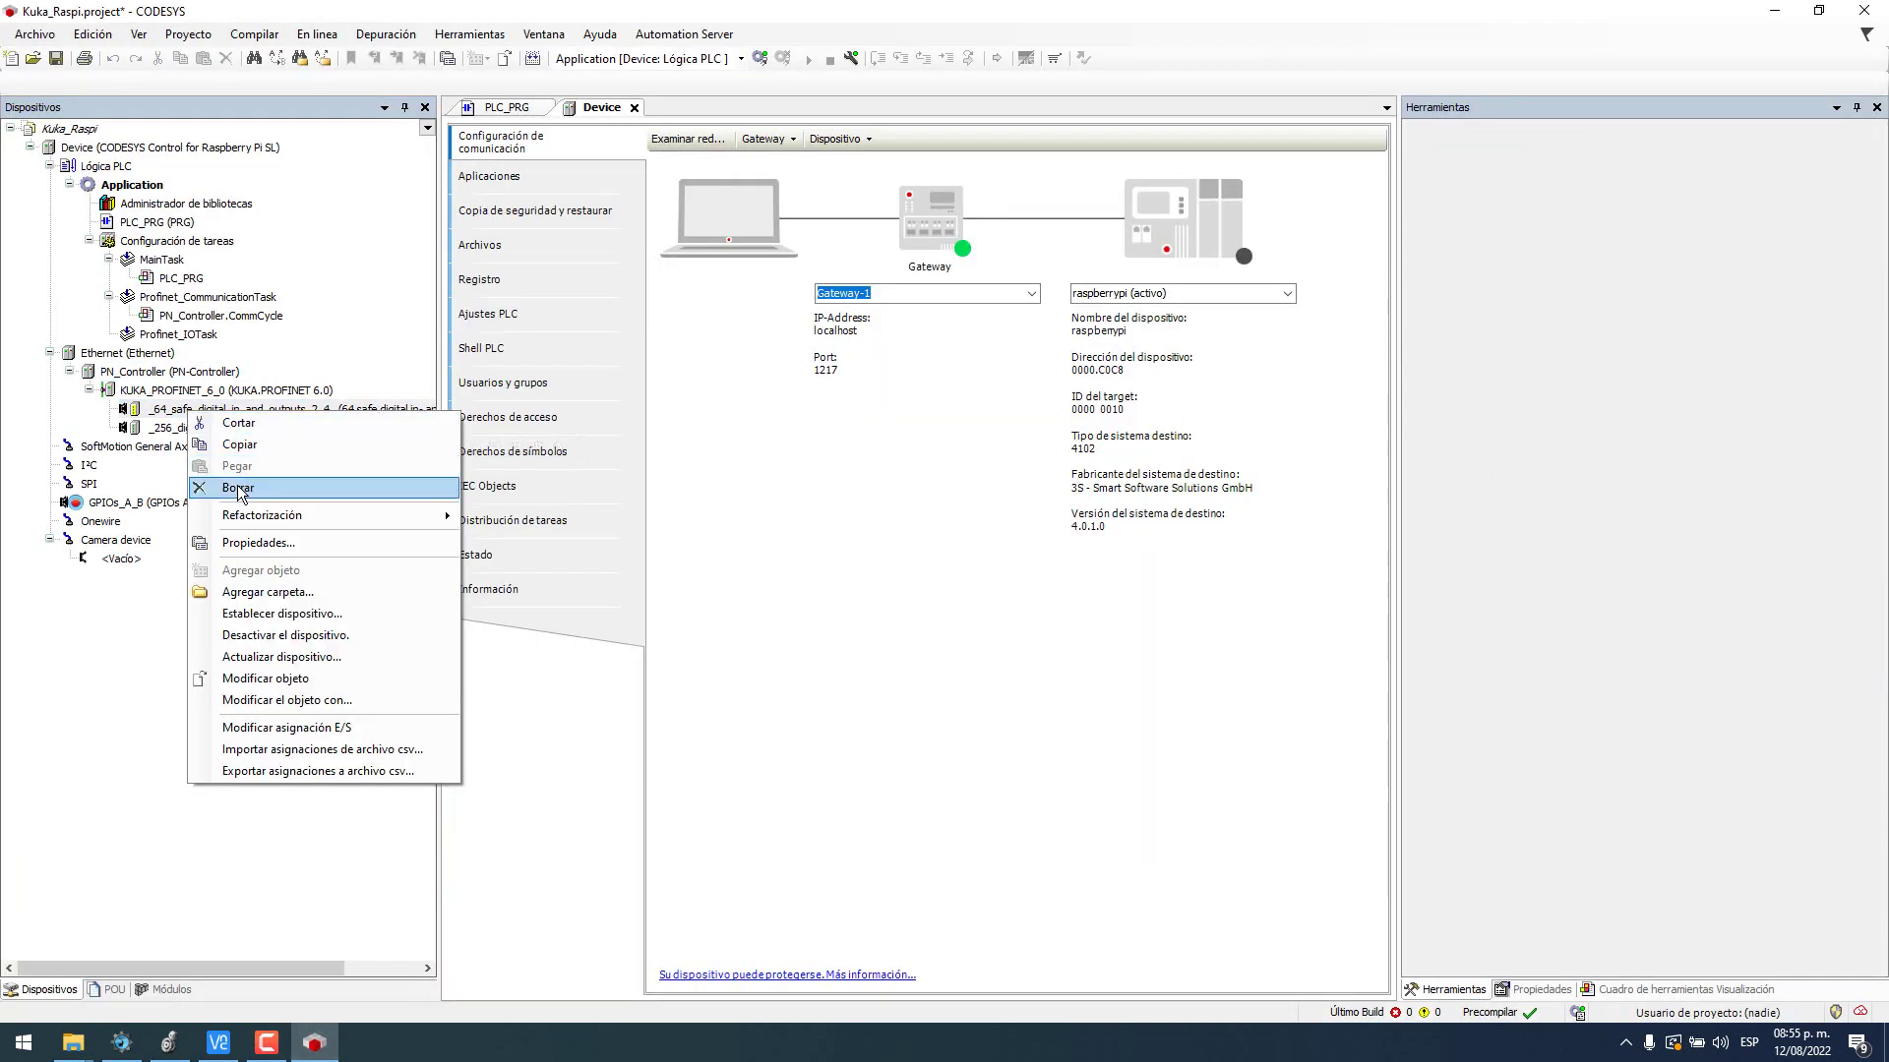
left_click(214, 460)
right_click(170, 407)
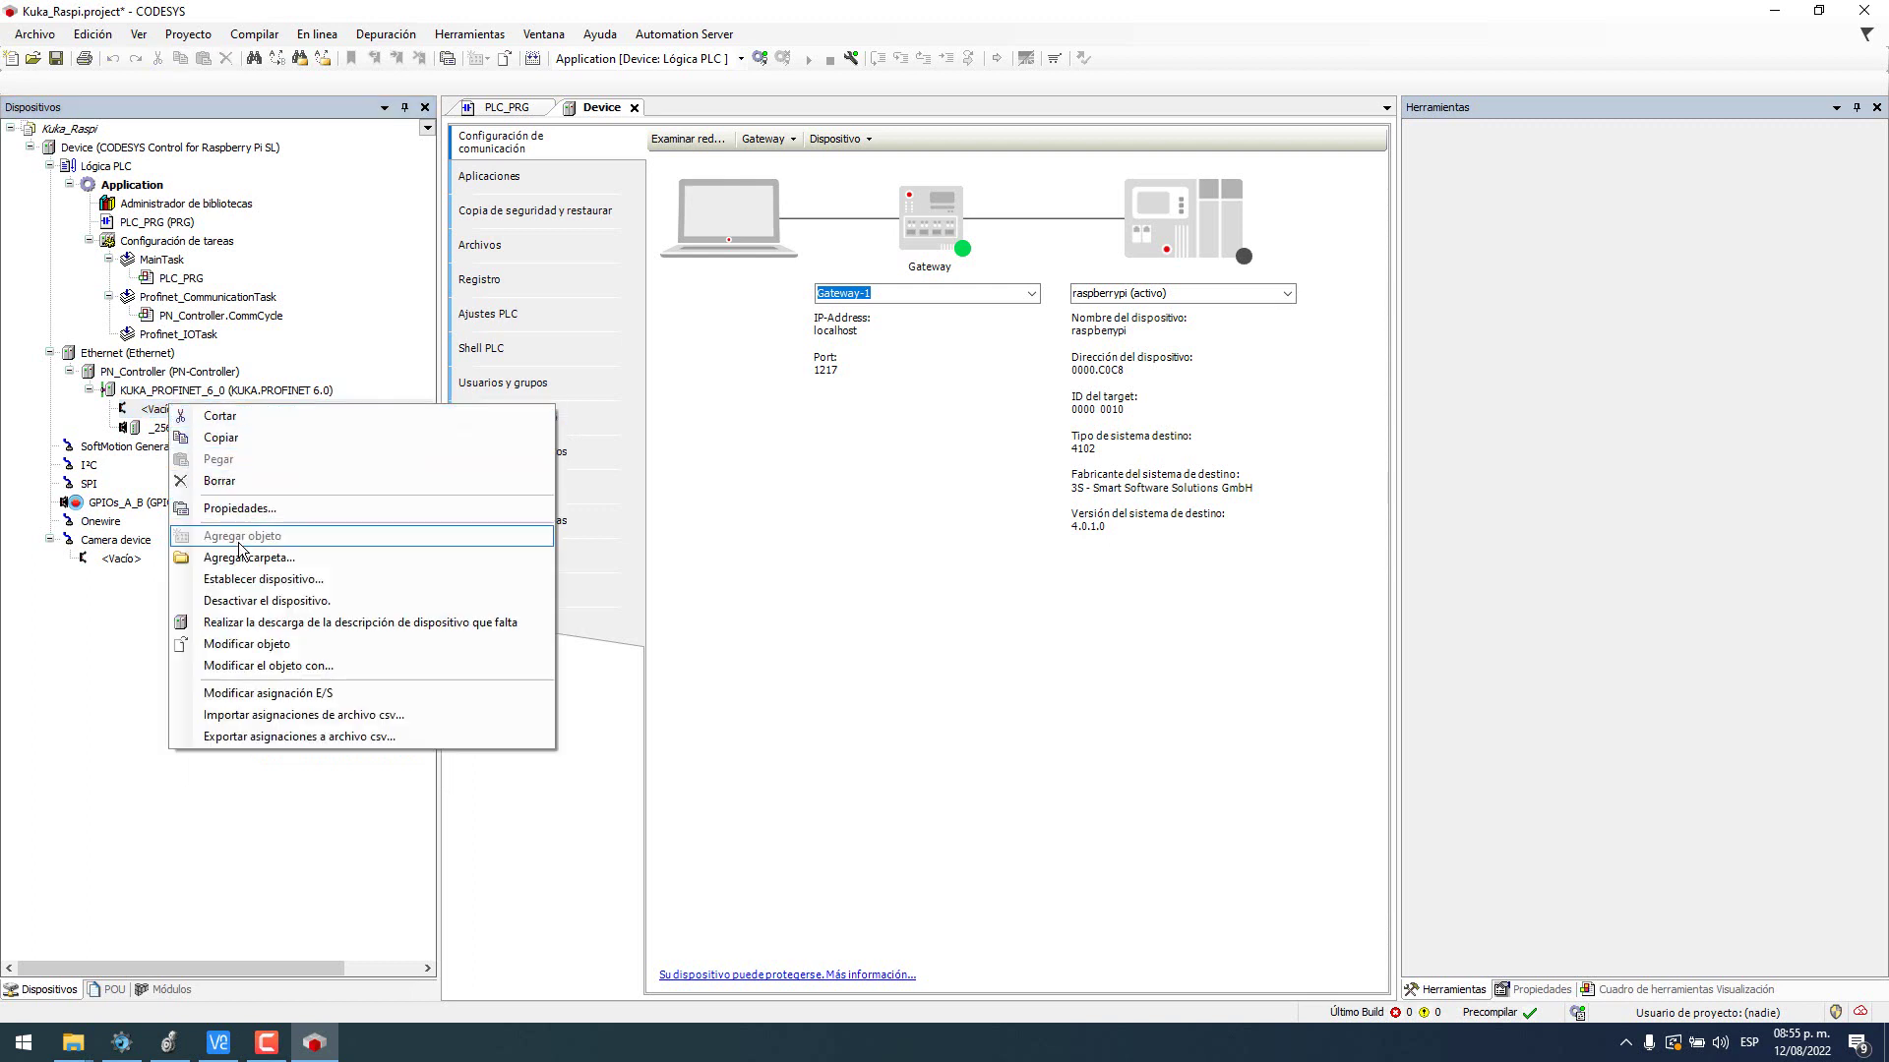
left_click(244, 601)
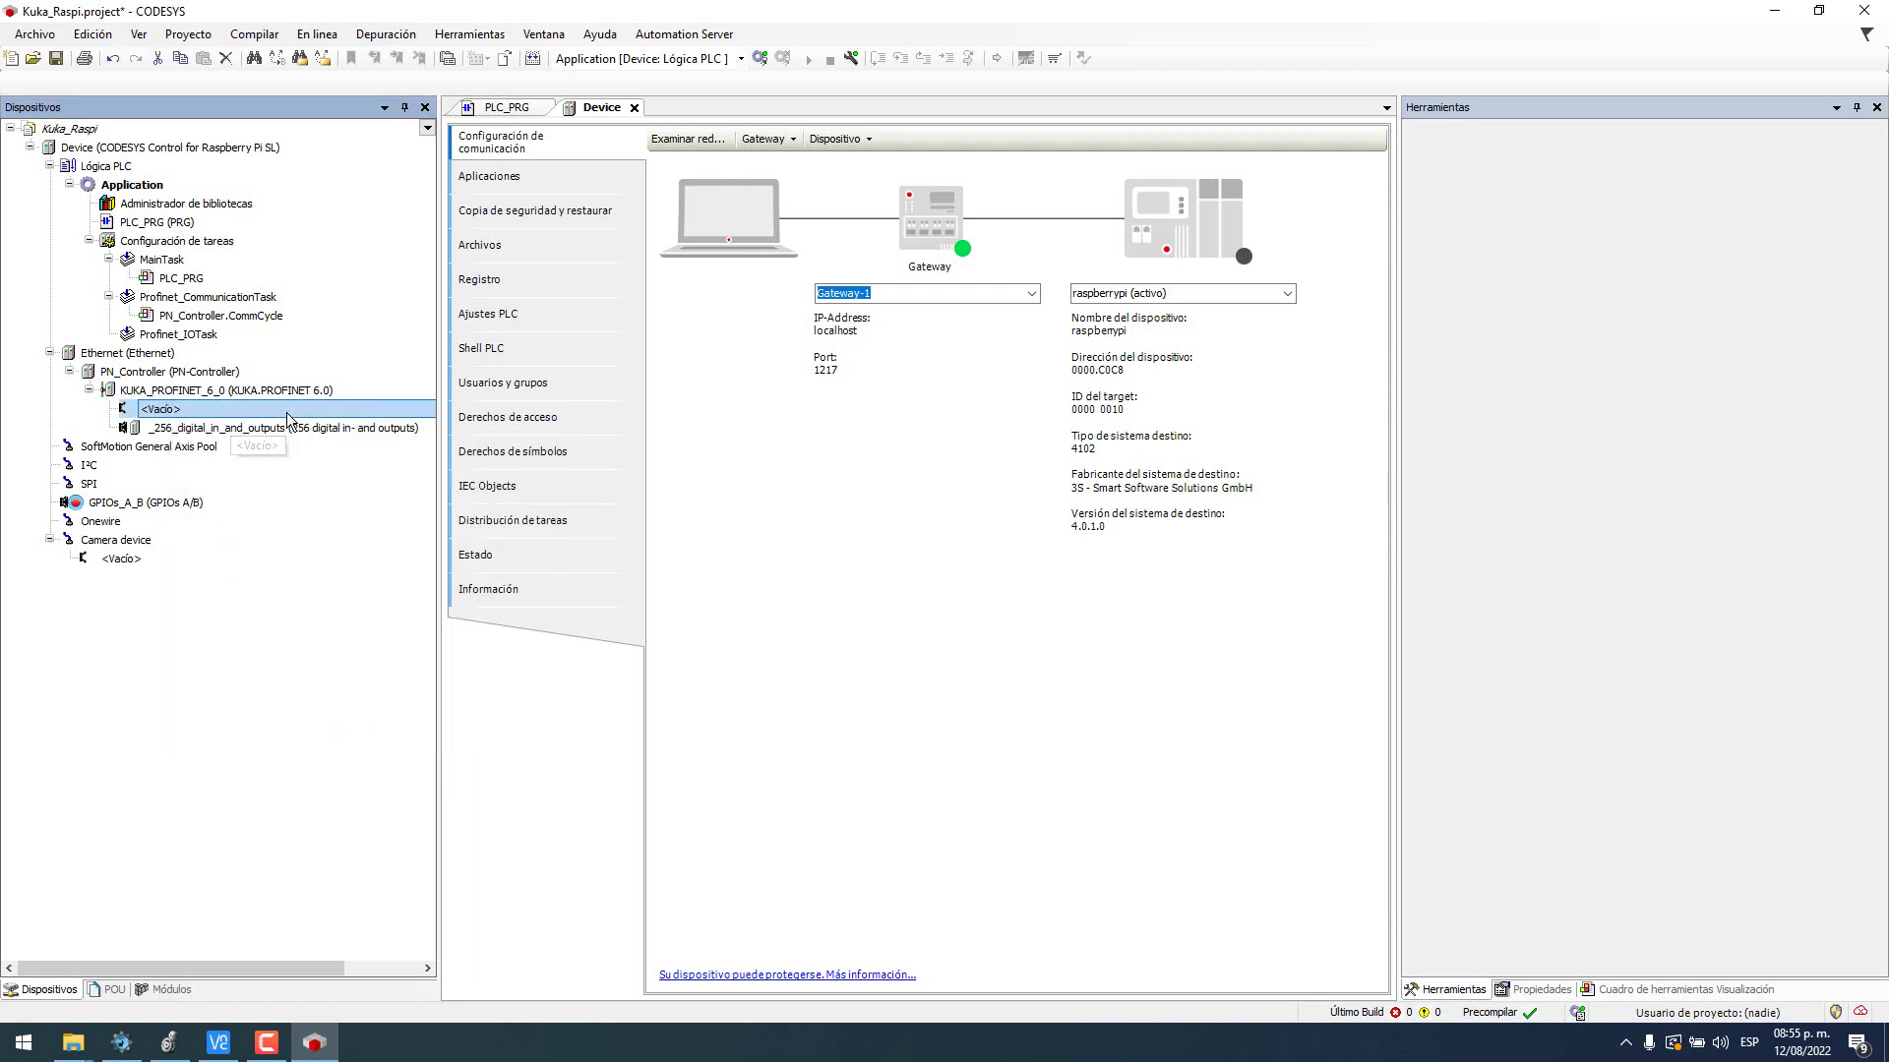
Step: Assign the Raspberry Pi's eth0 network interface, 192.168.1.200, to the Ethernet adapter
double_click(147, 356)
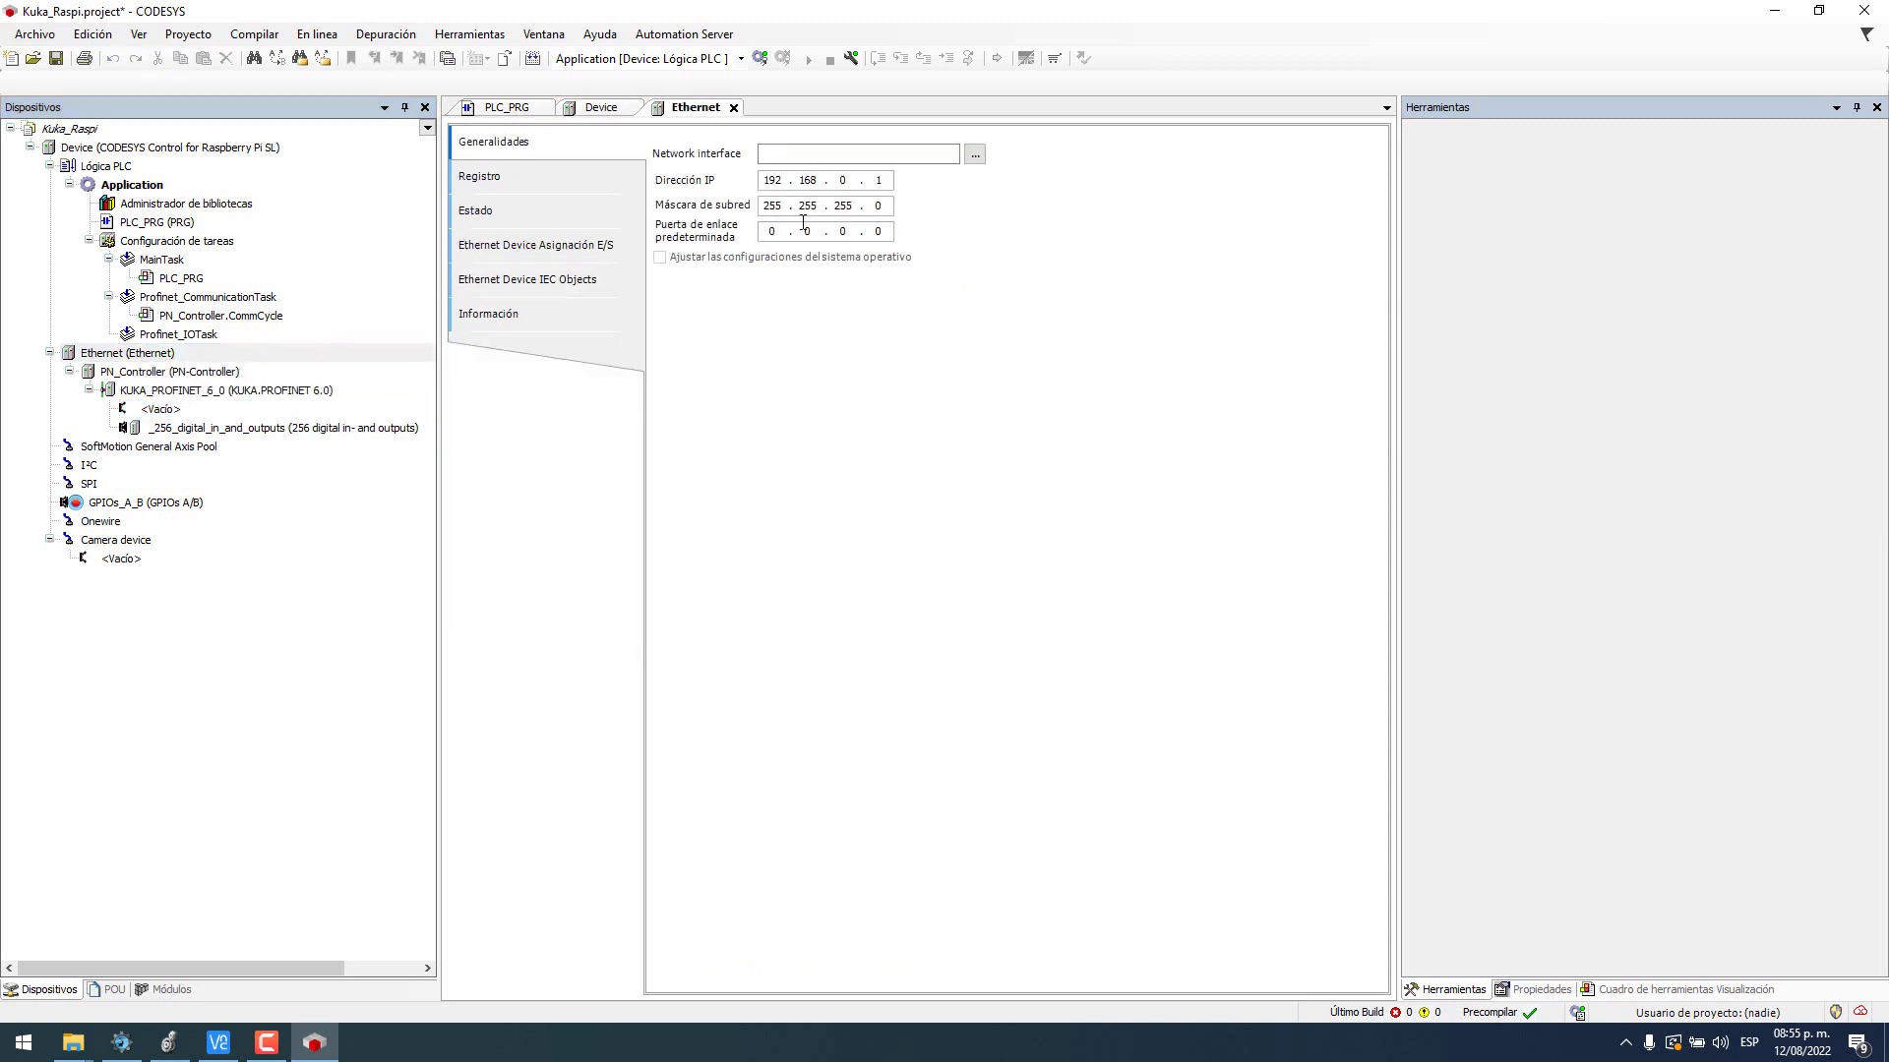
left_click(974, 155)
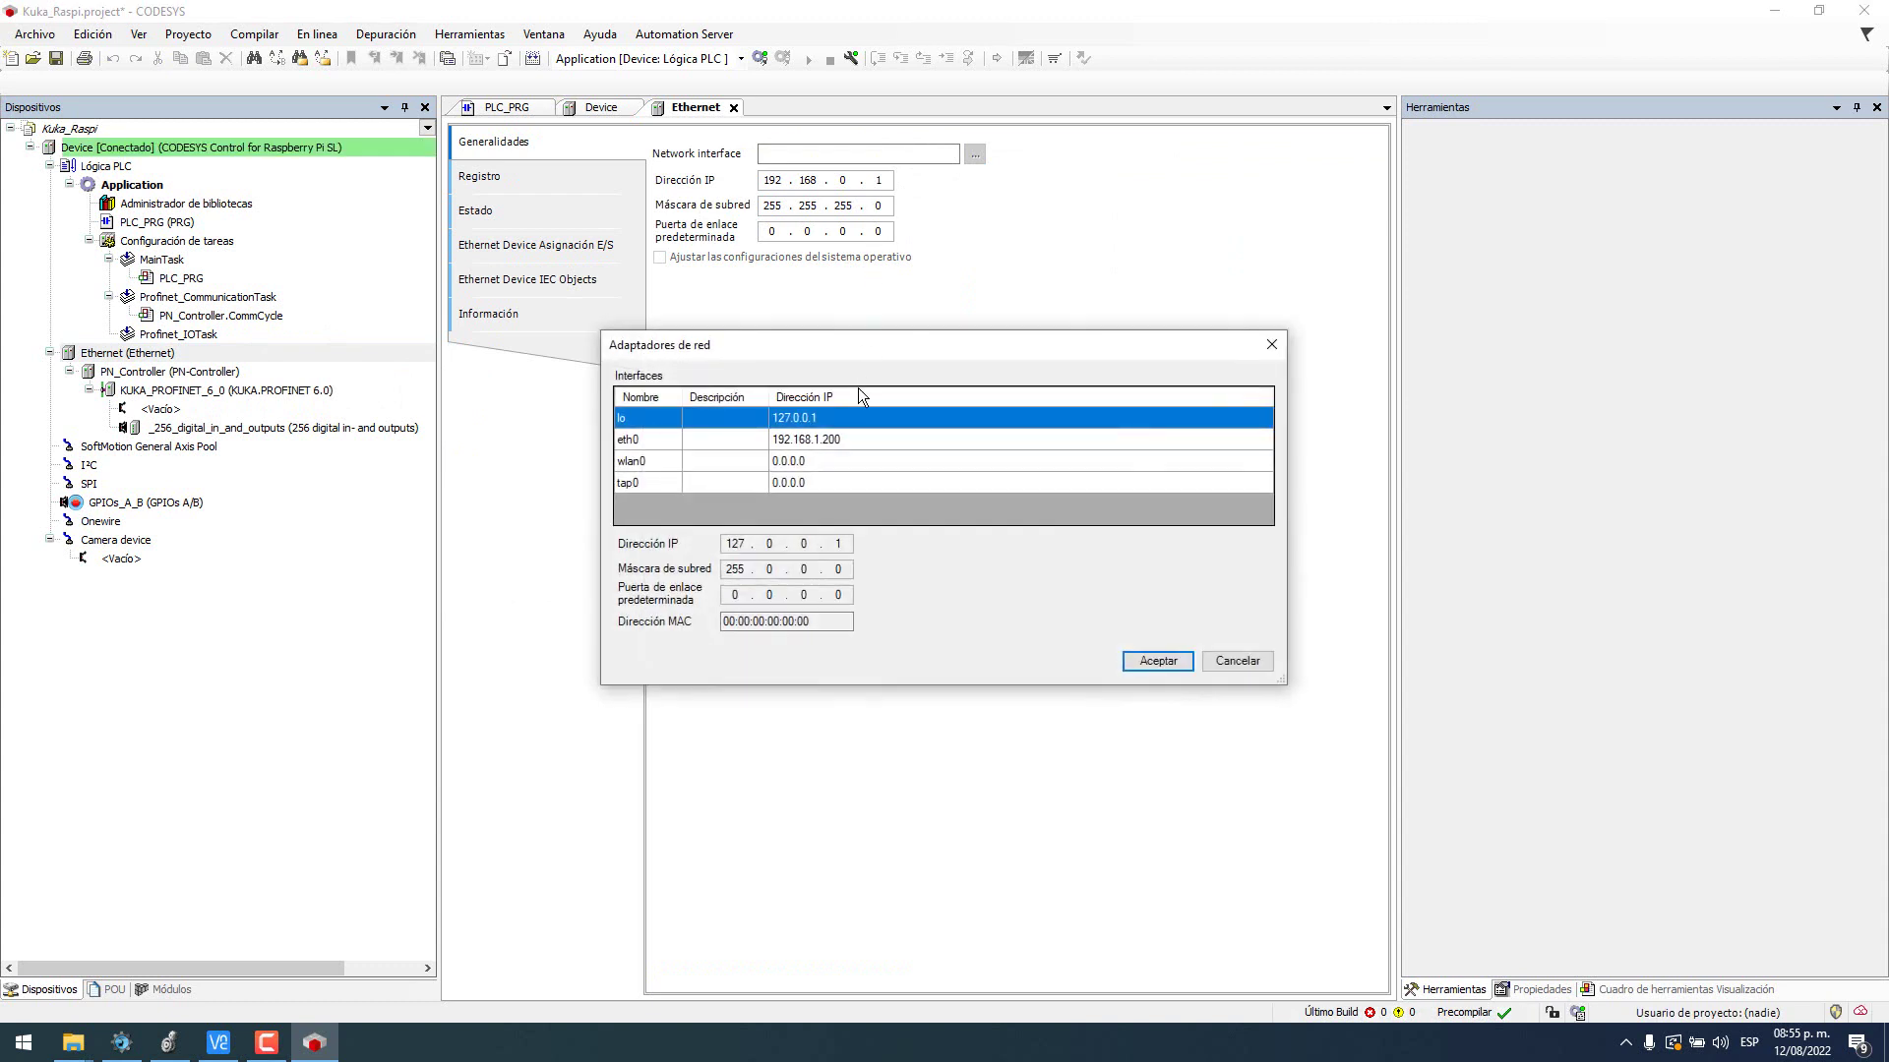
left_click(806, 443)
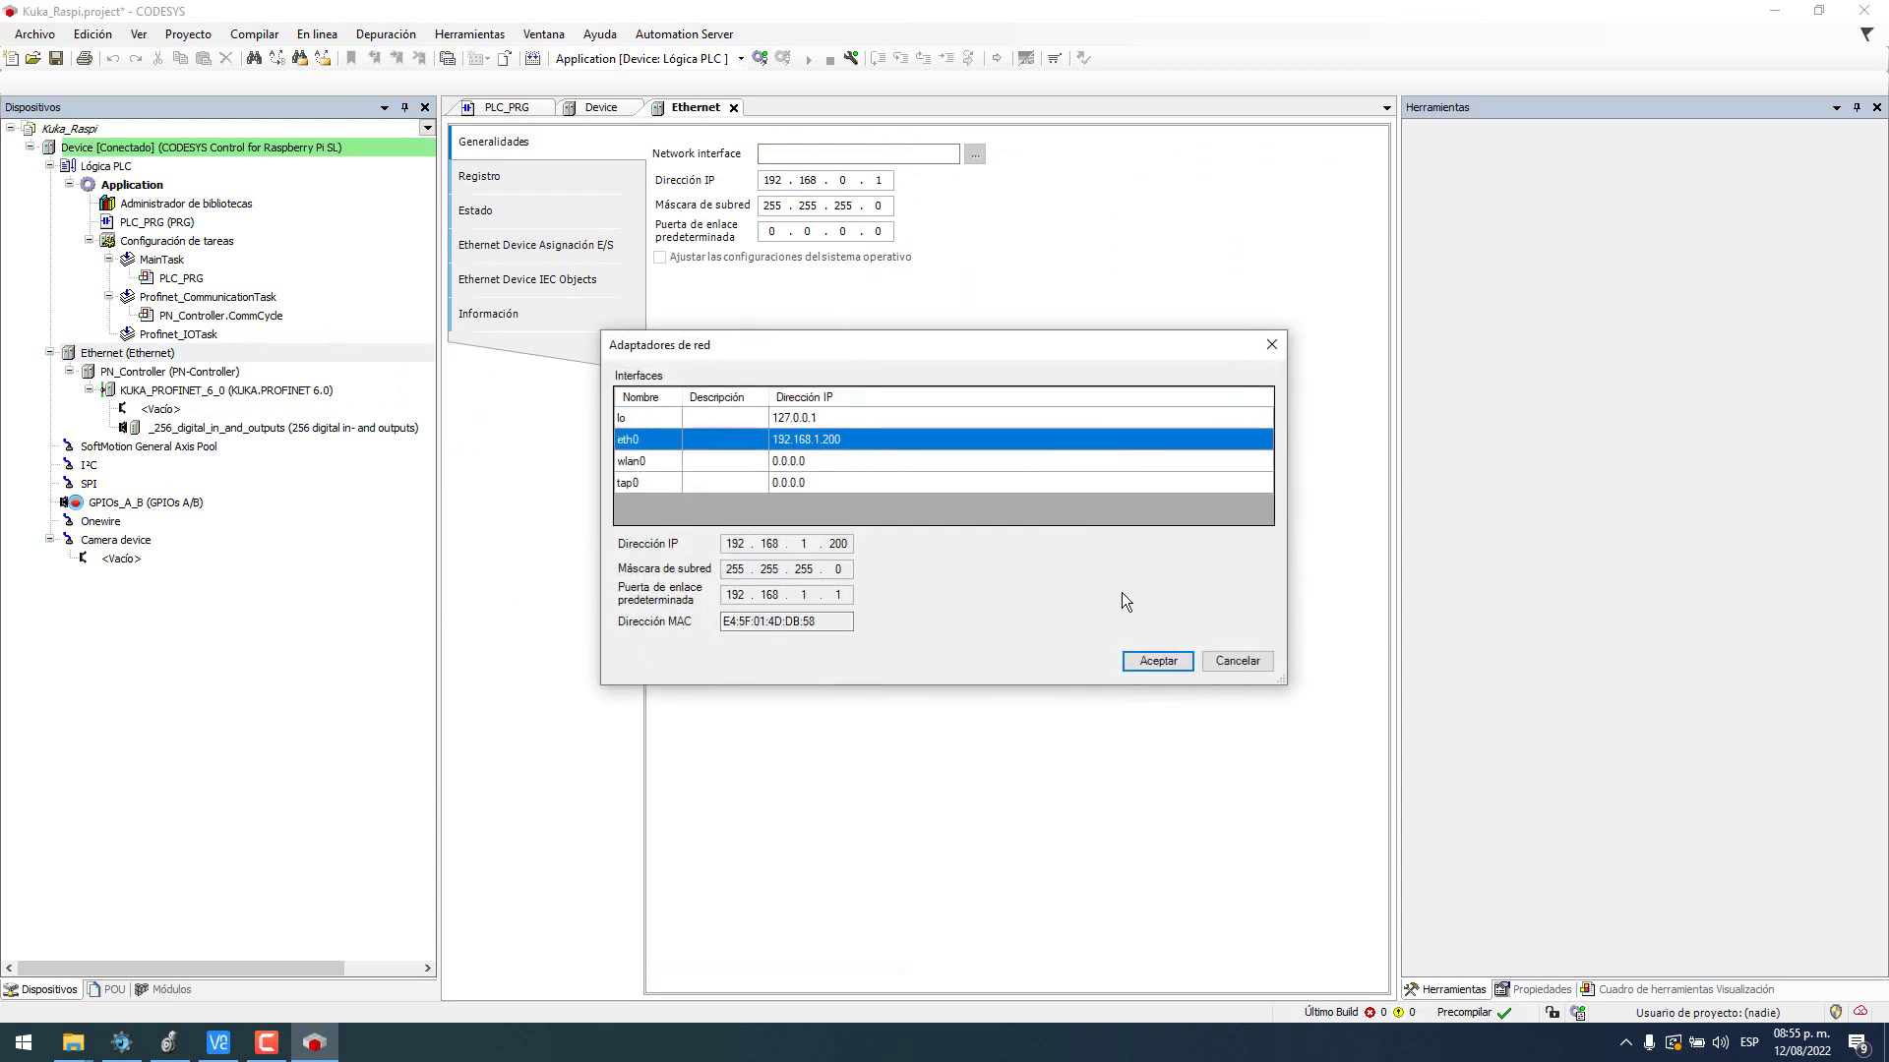
left_click(1166, 664)
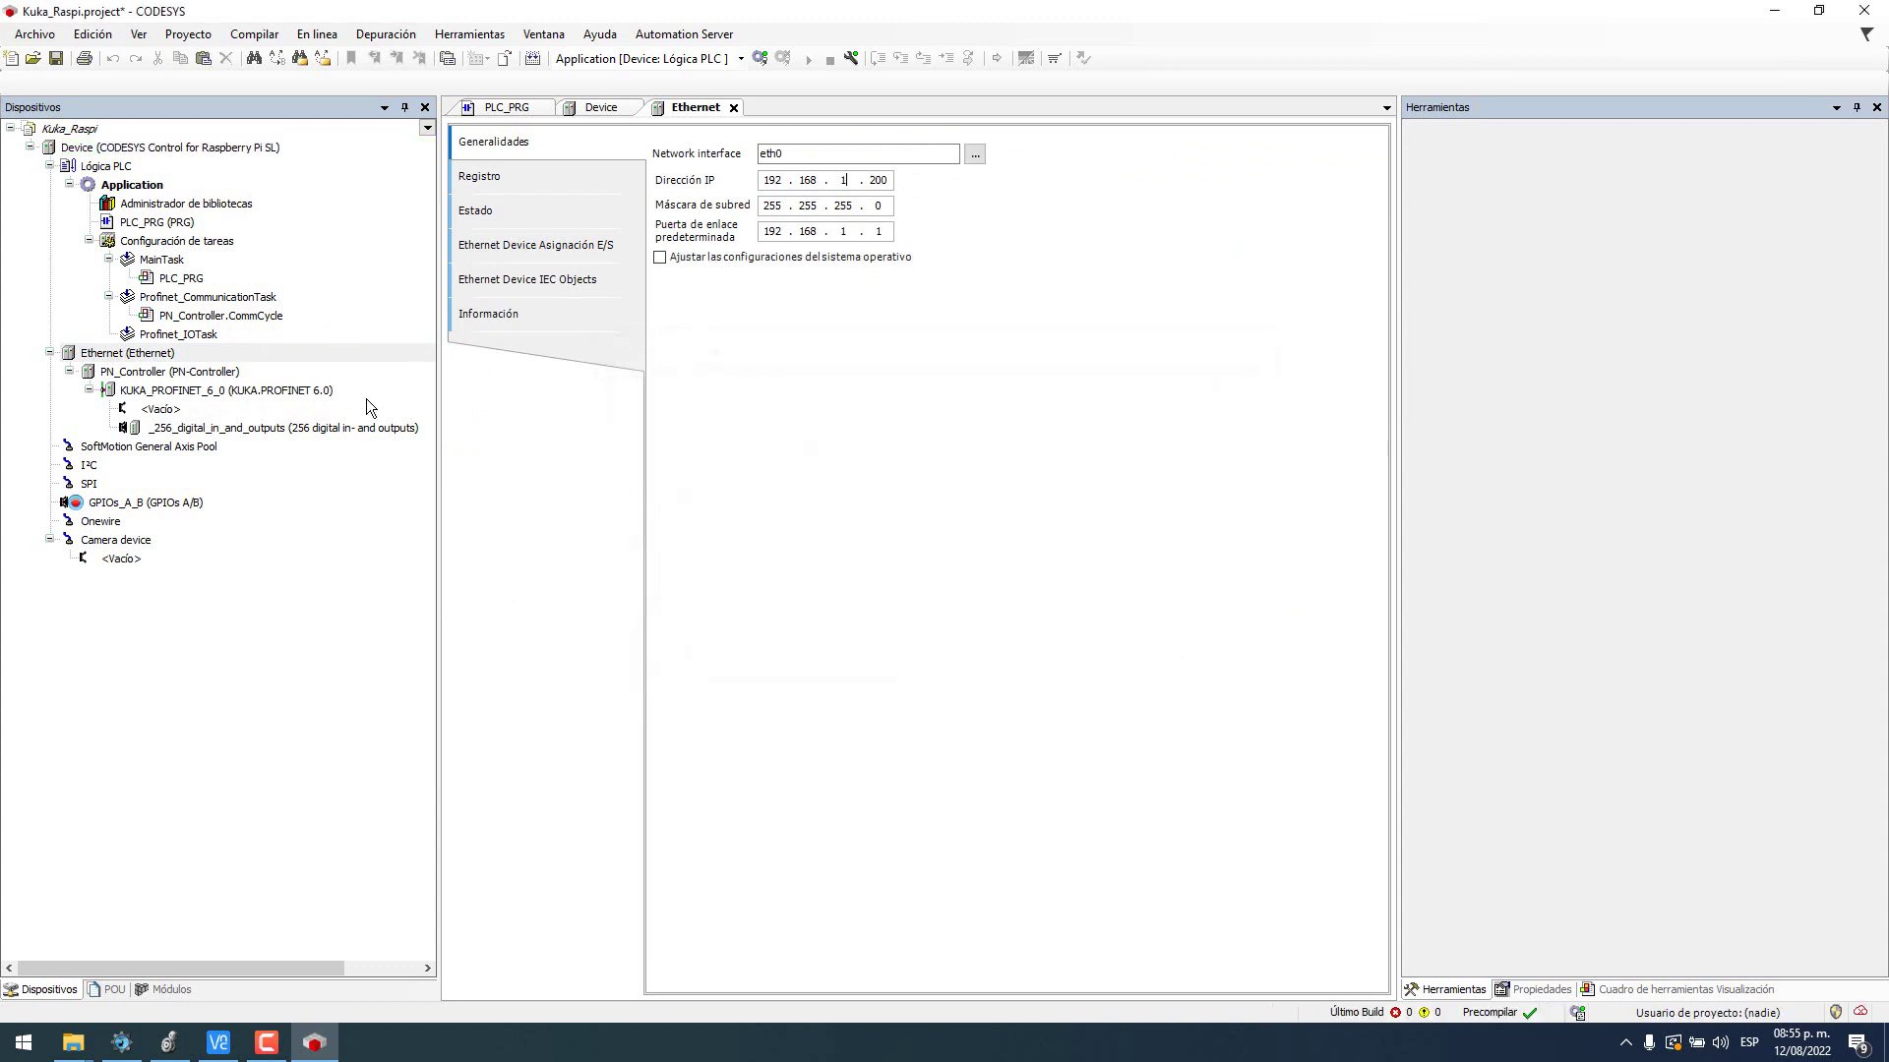
double_click(226, 149)
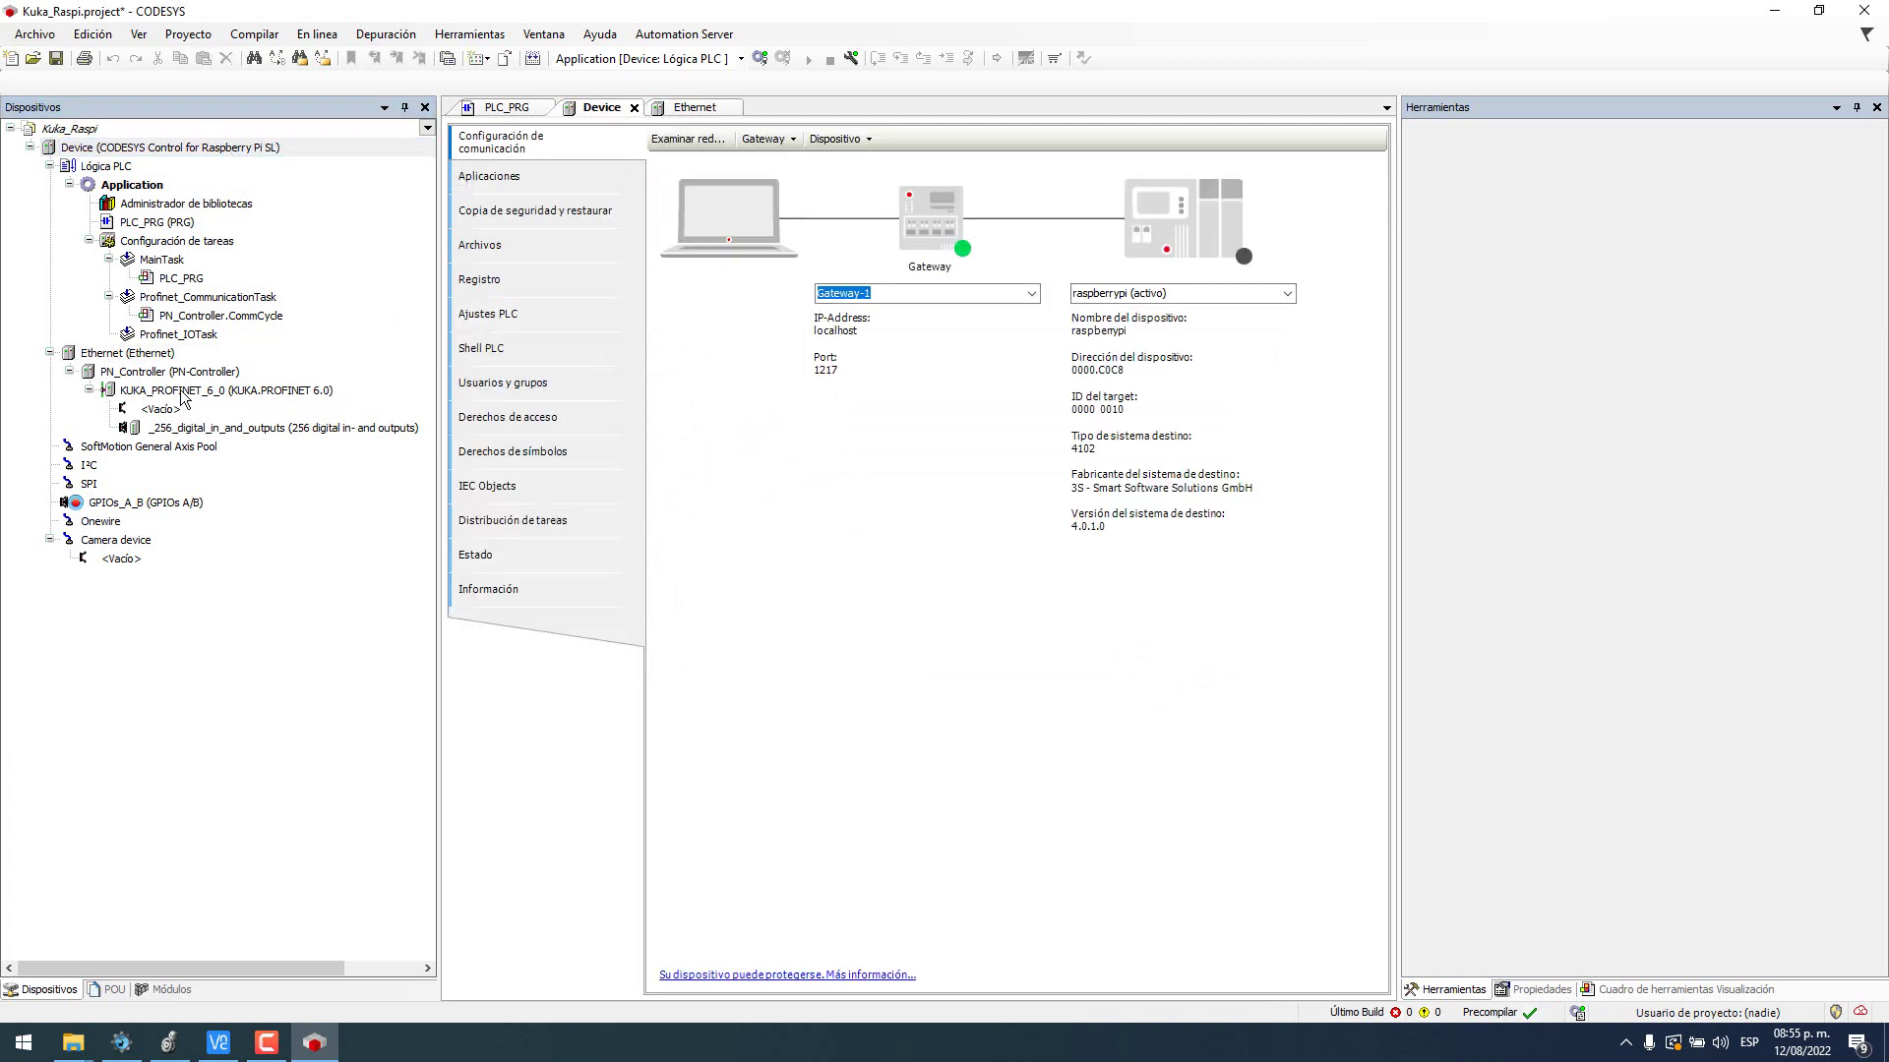
double_click(114, 355)
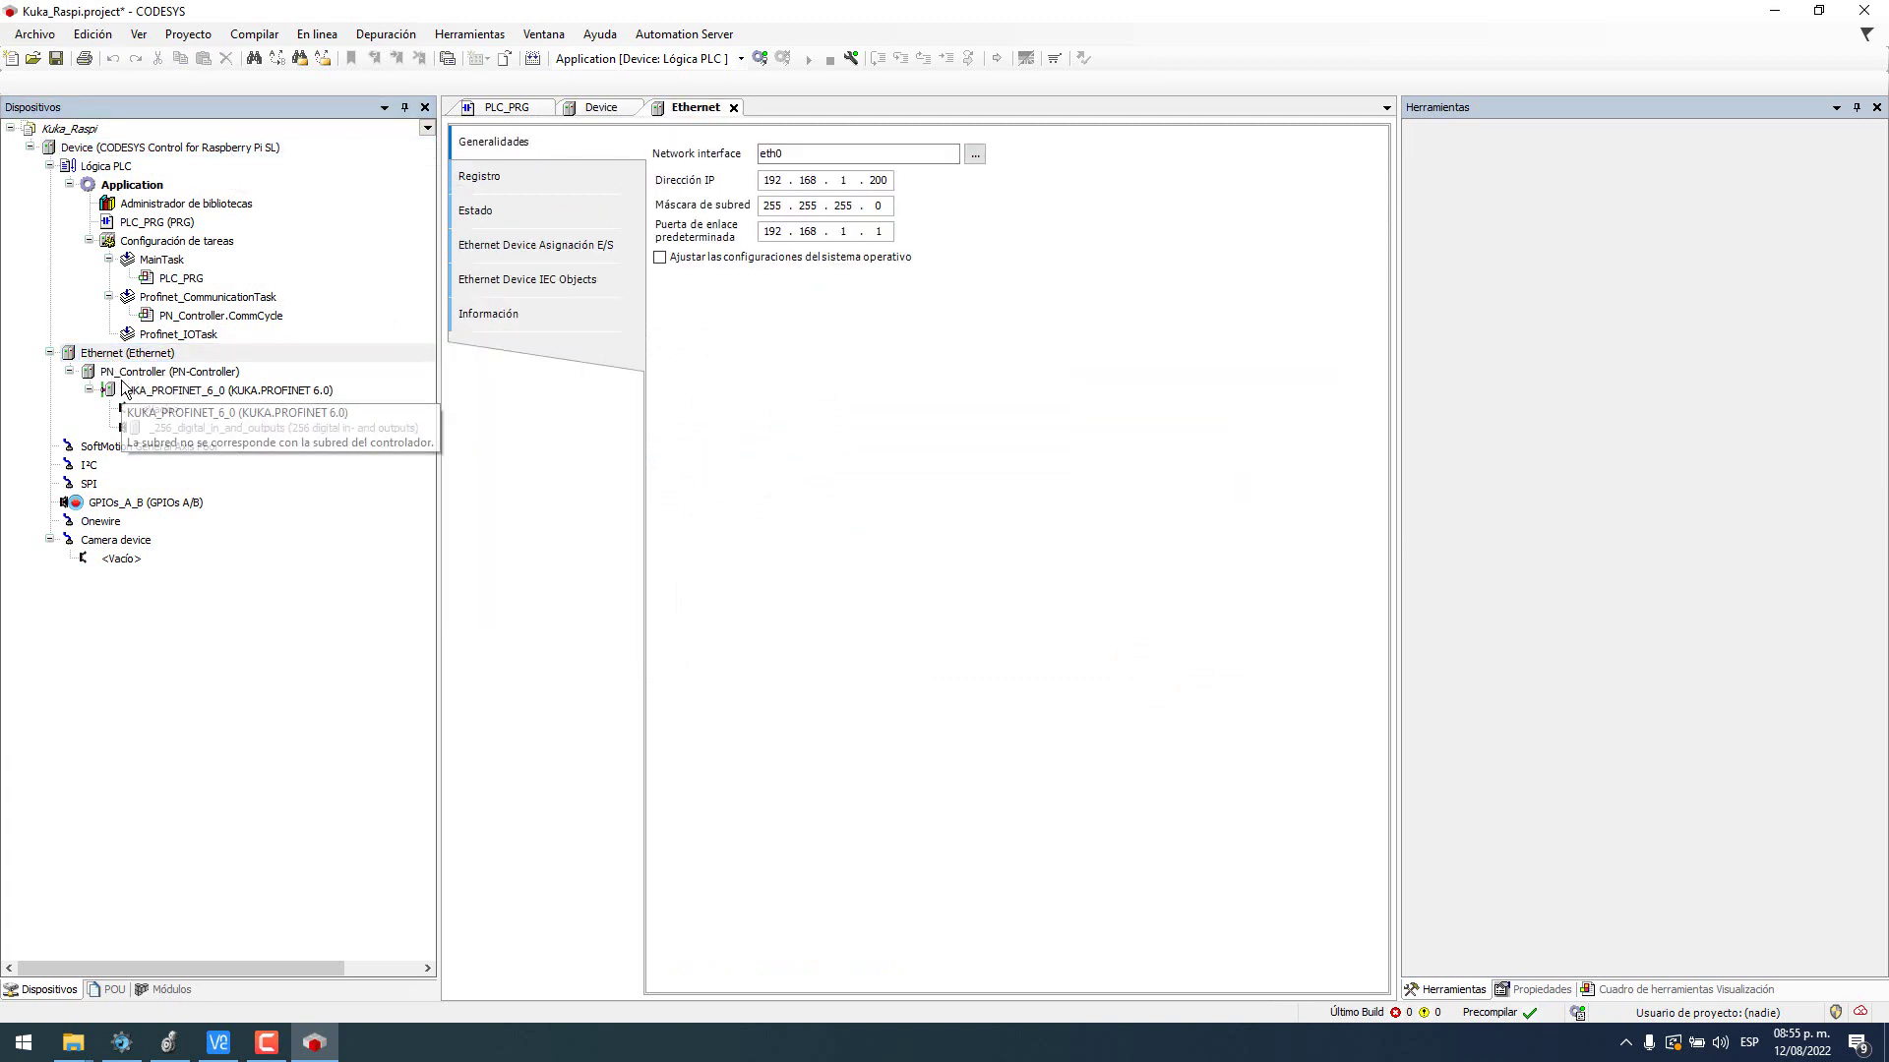
Step: Set PN_Controller's default slave IP range from 192.168.1.2 to 192.168.1.254
left_click(123, 375)
double_click(122, 383)
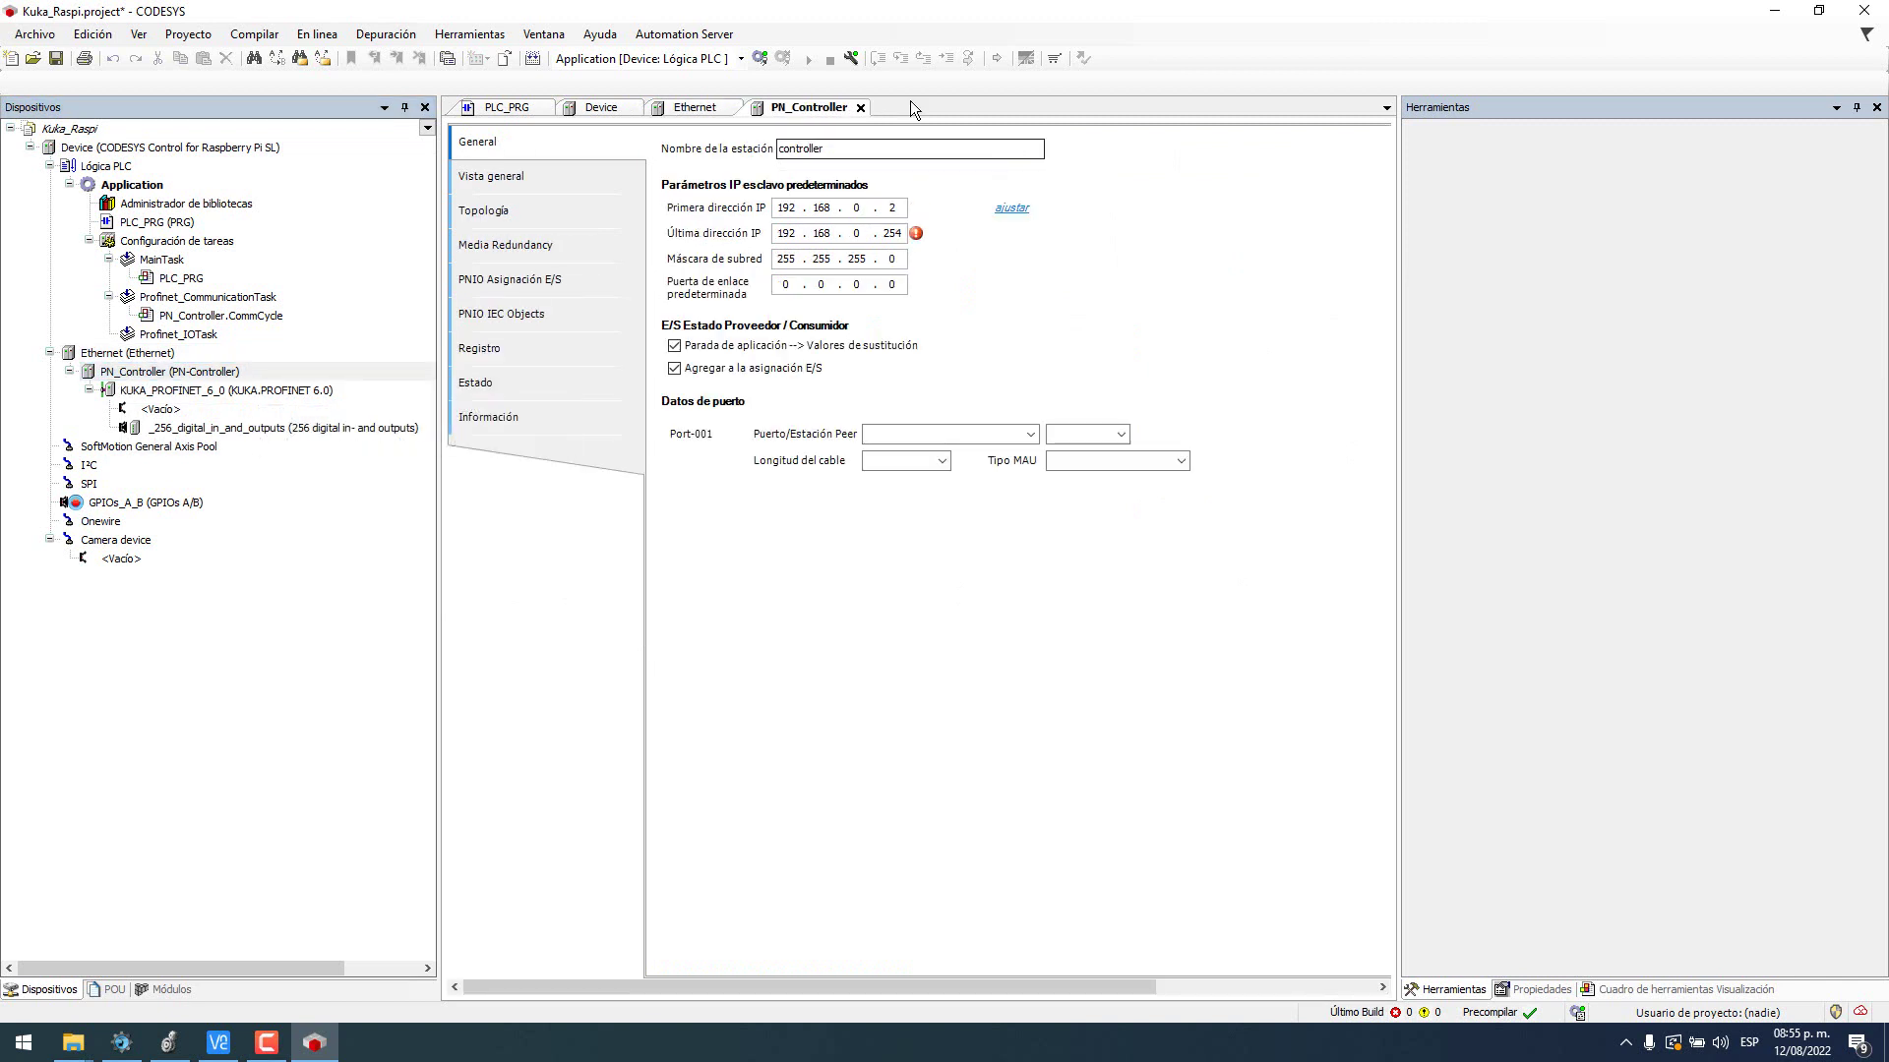
double_click(858, 208)
type("1")
double_click(847, 230)
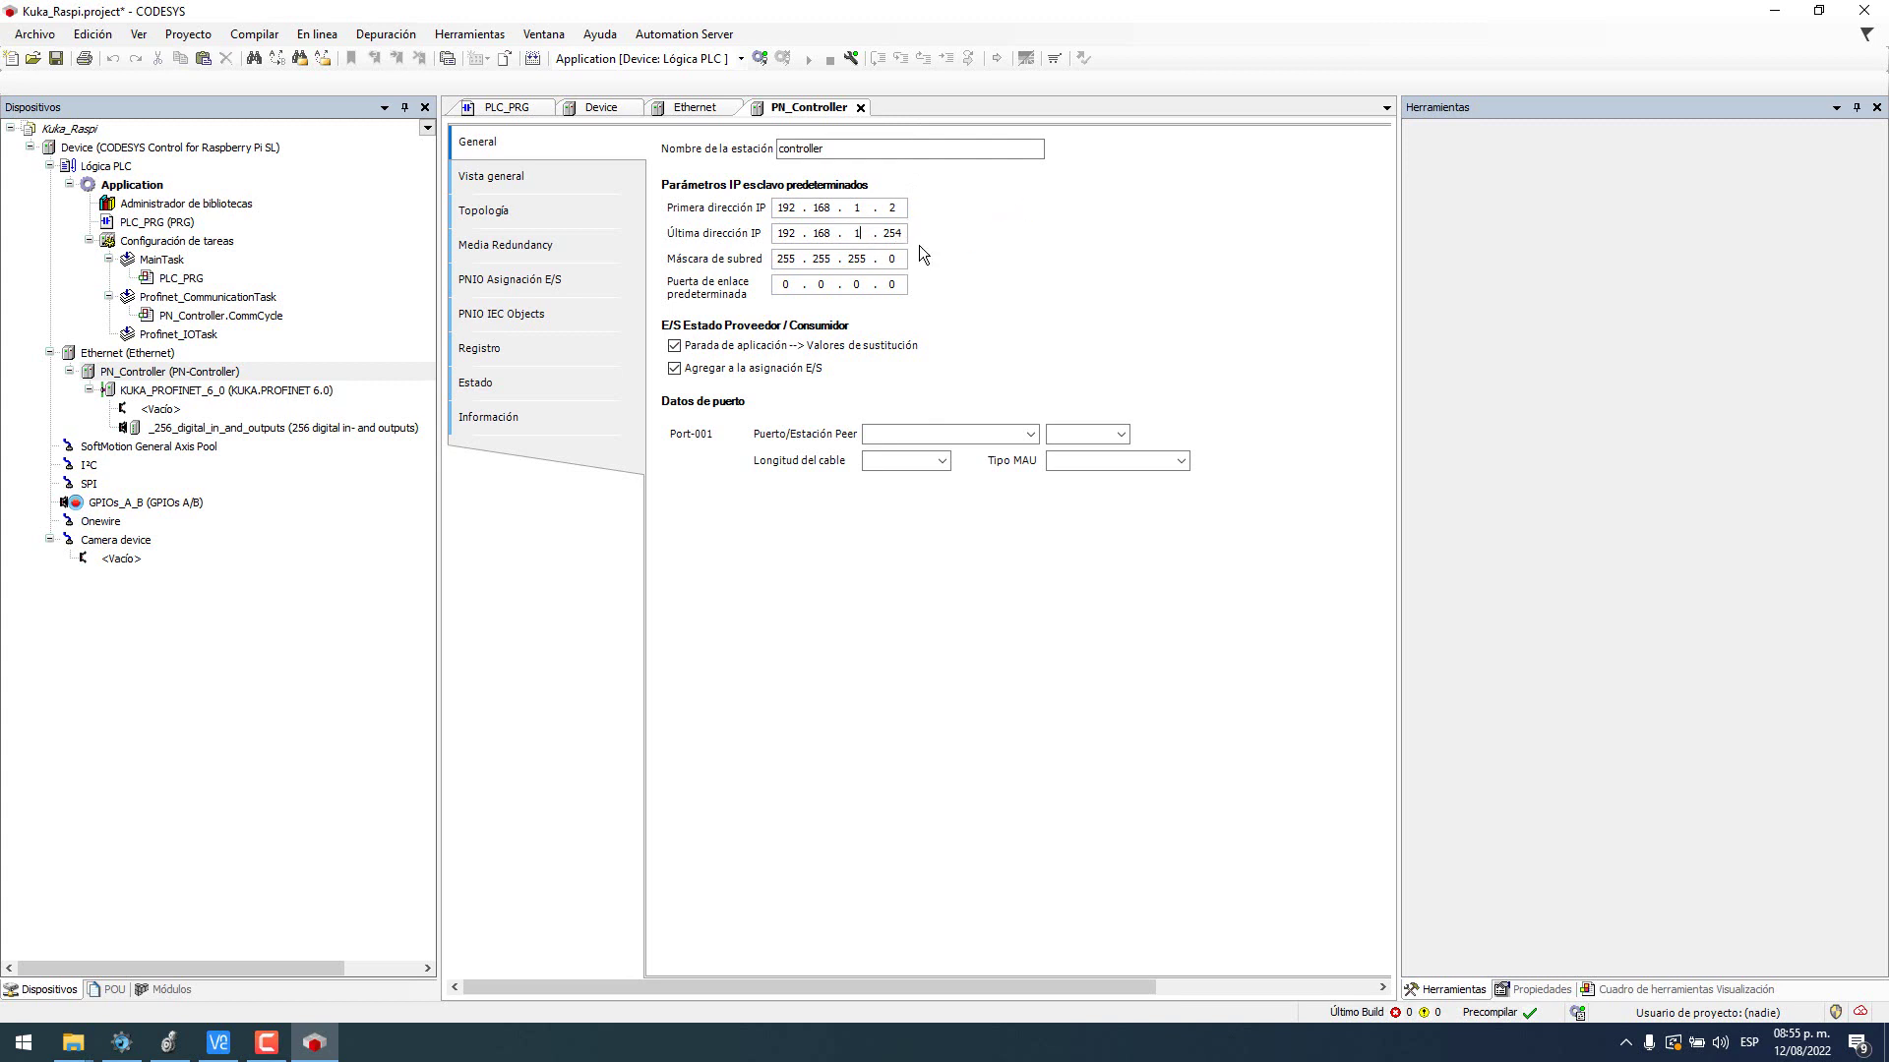
Step: Copy the PROFINET device name kuka from WorkVisual and set it as the KUKA_PROFINET_6_0 station name in CODESYS
double_click(227, 390)
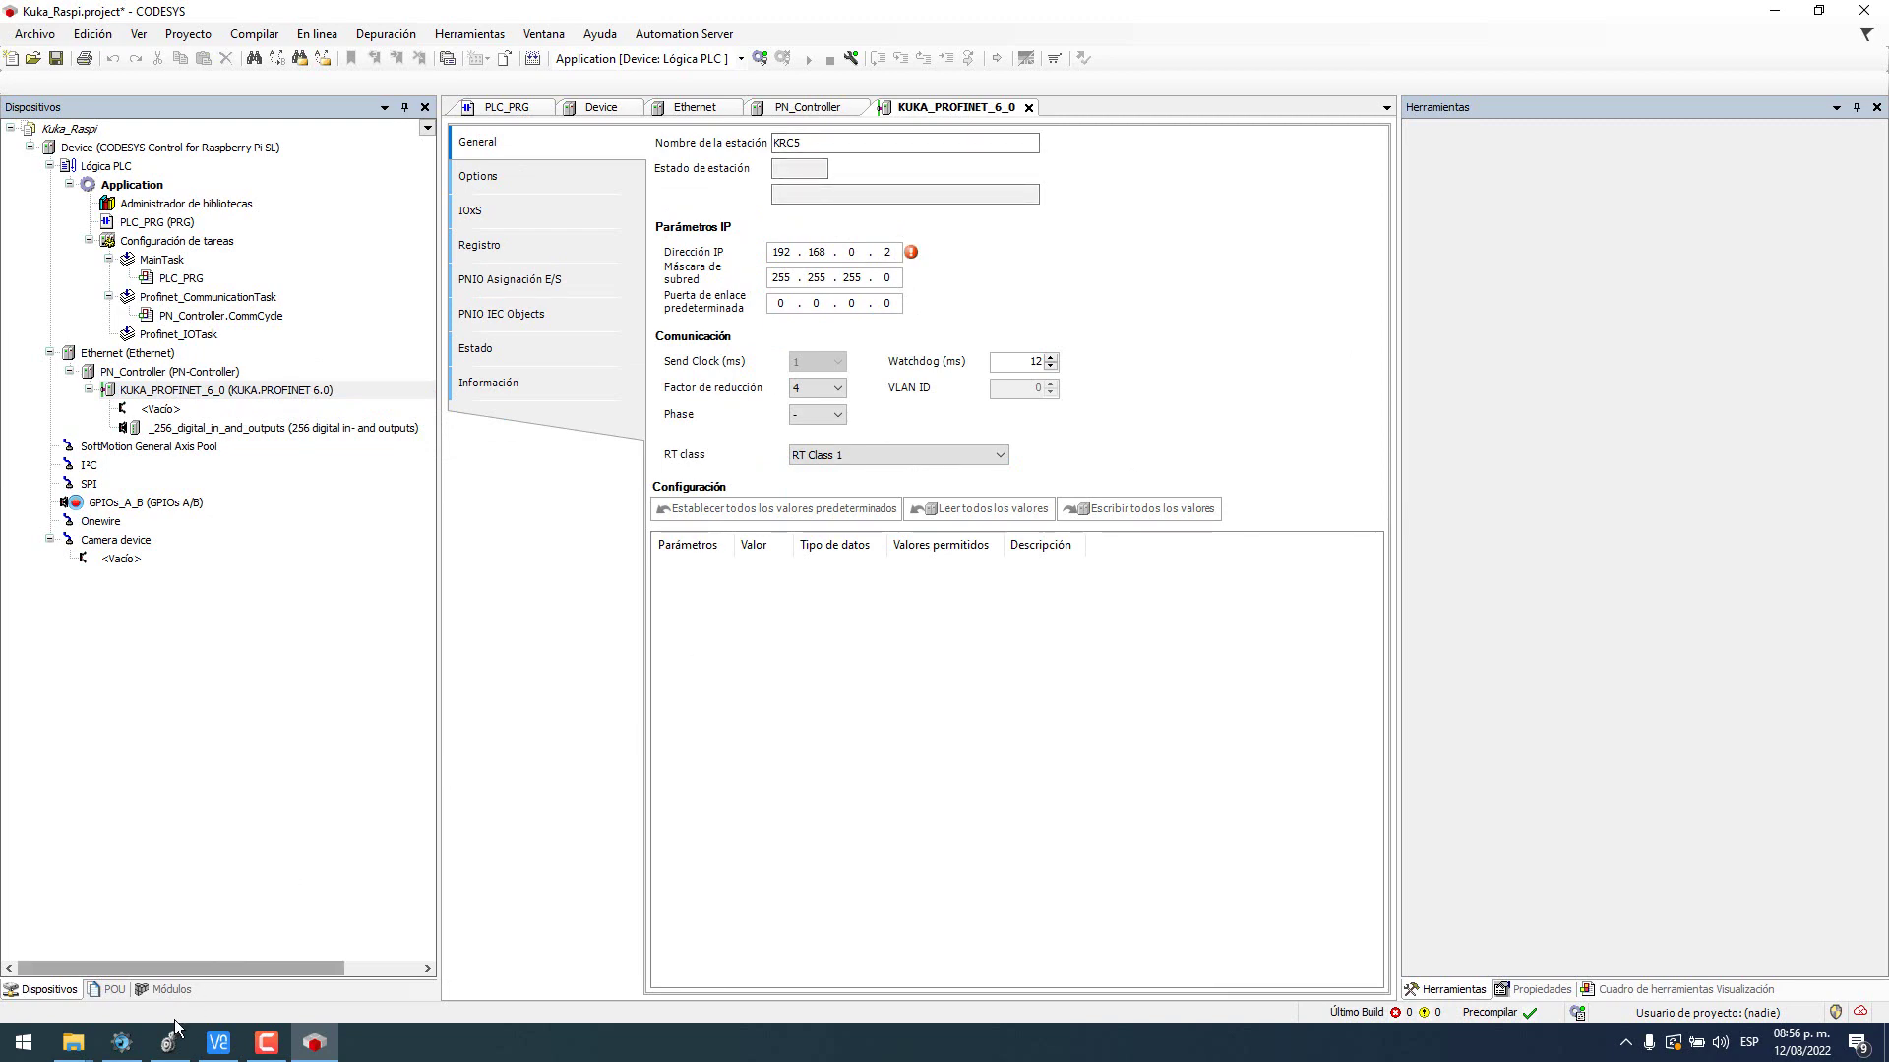
left_click(121, 1042)
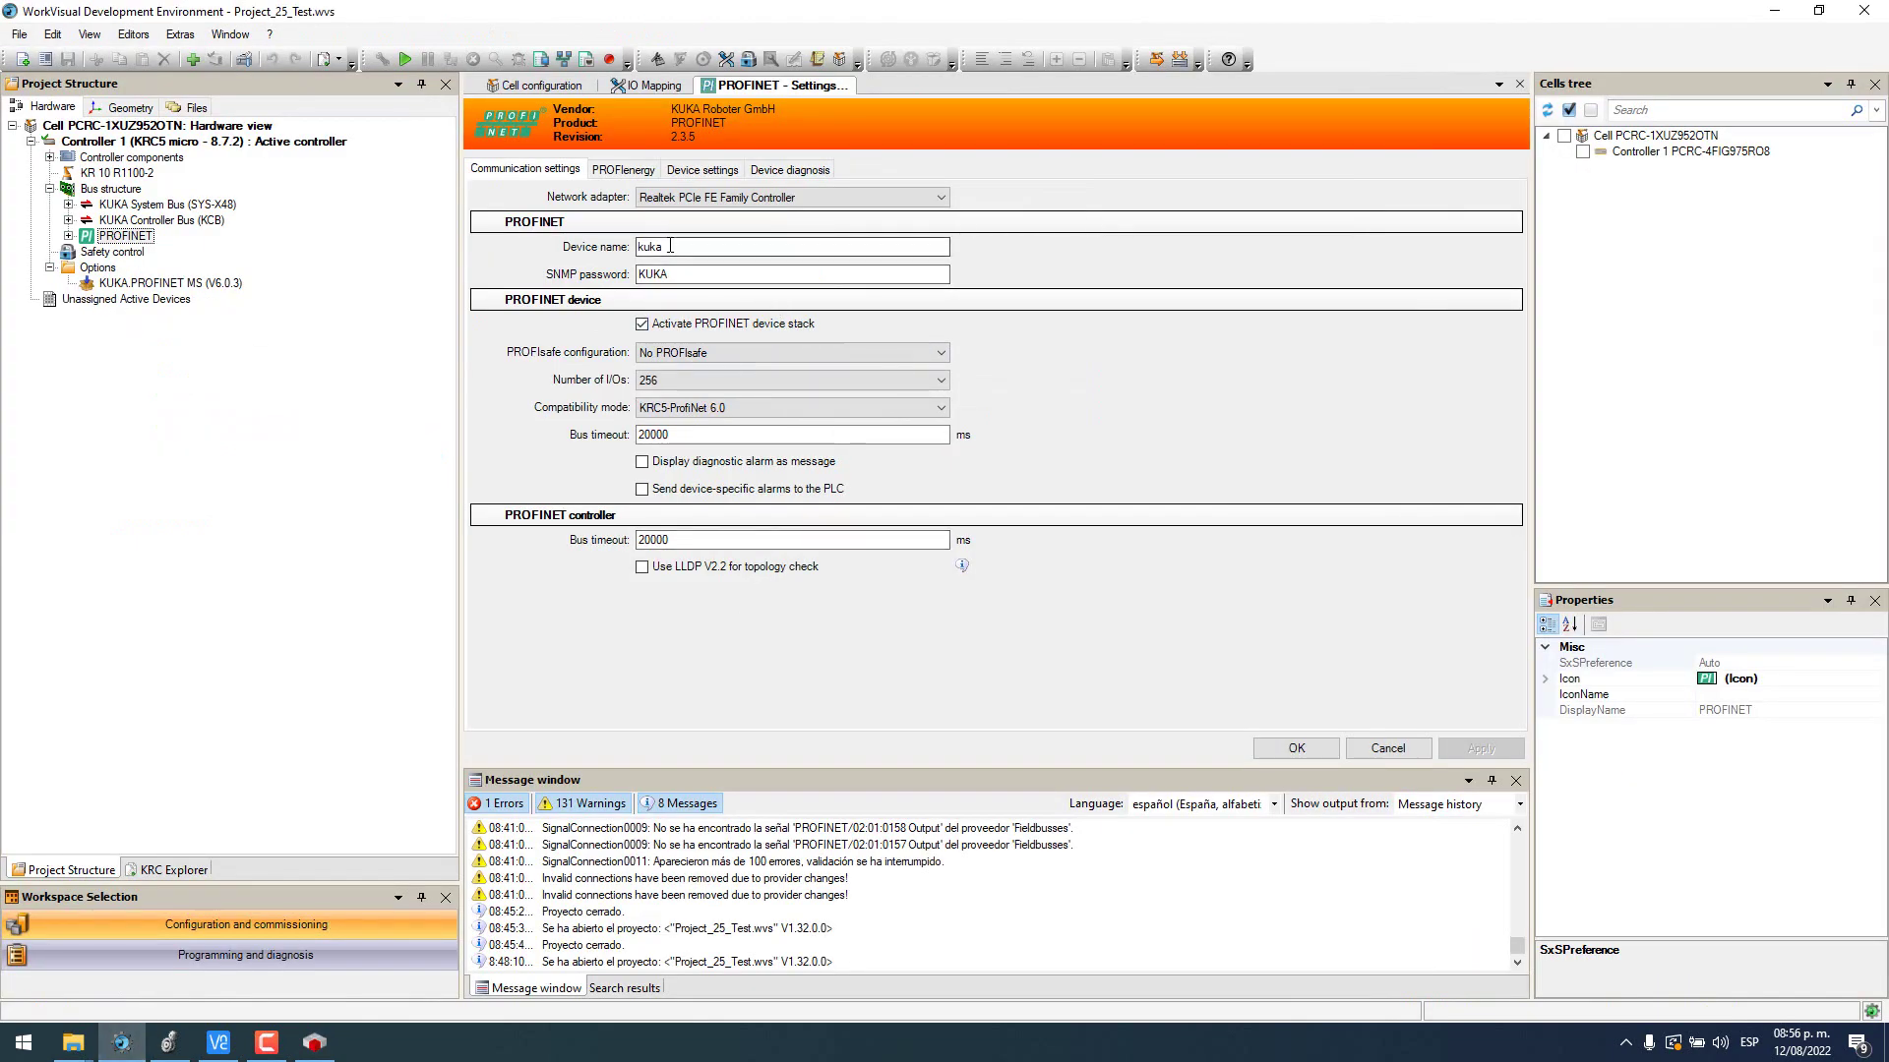
right_click(658, 249)
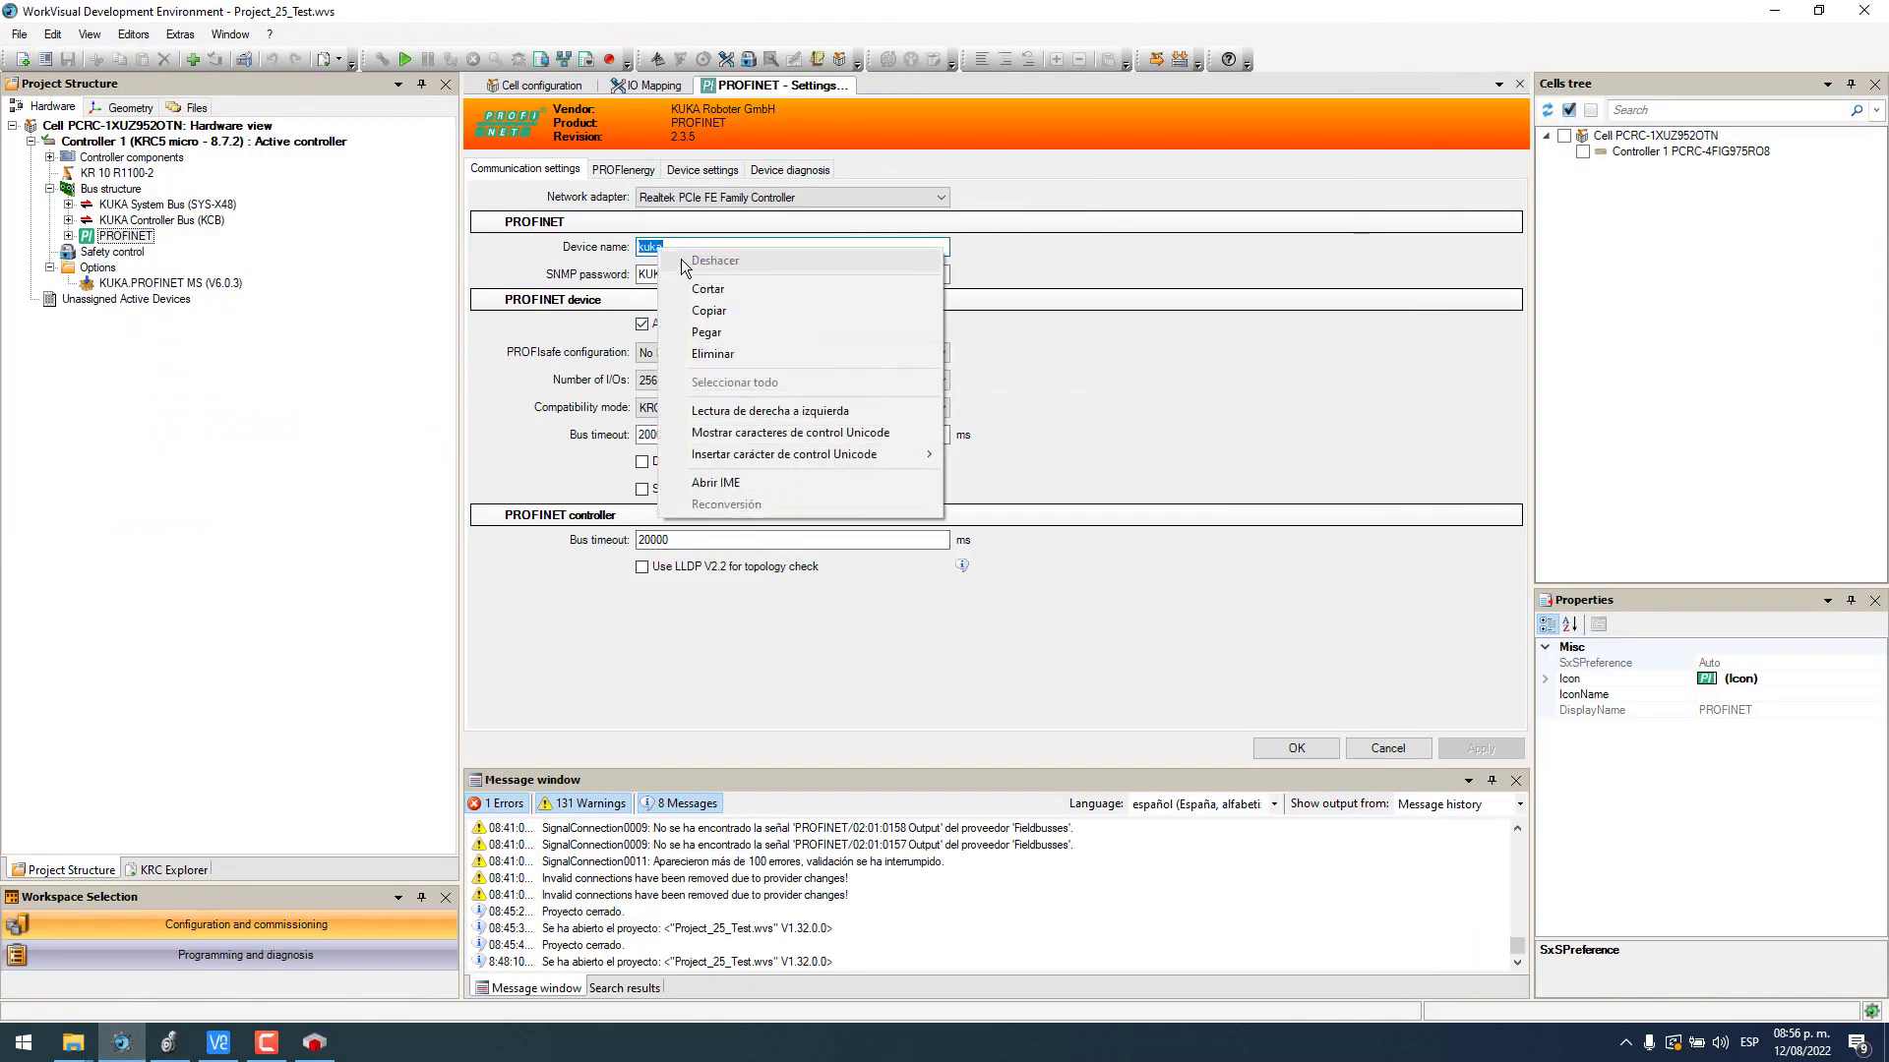
left_click(689, 313)
key("alt+Tab")
double_click(787, 142)
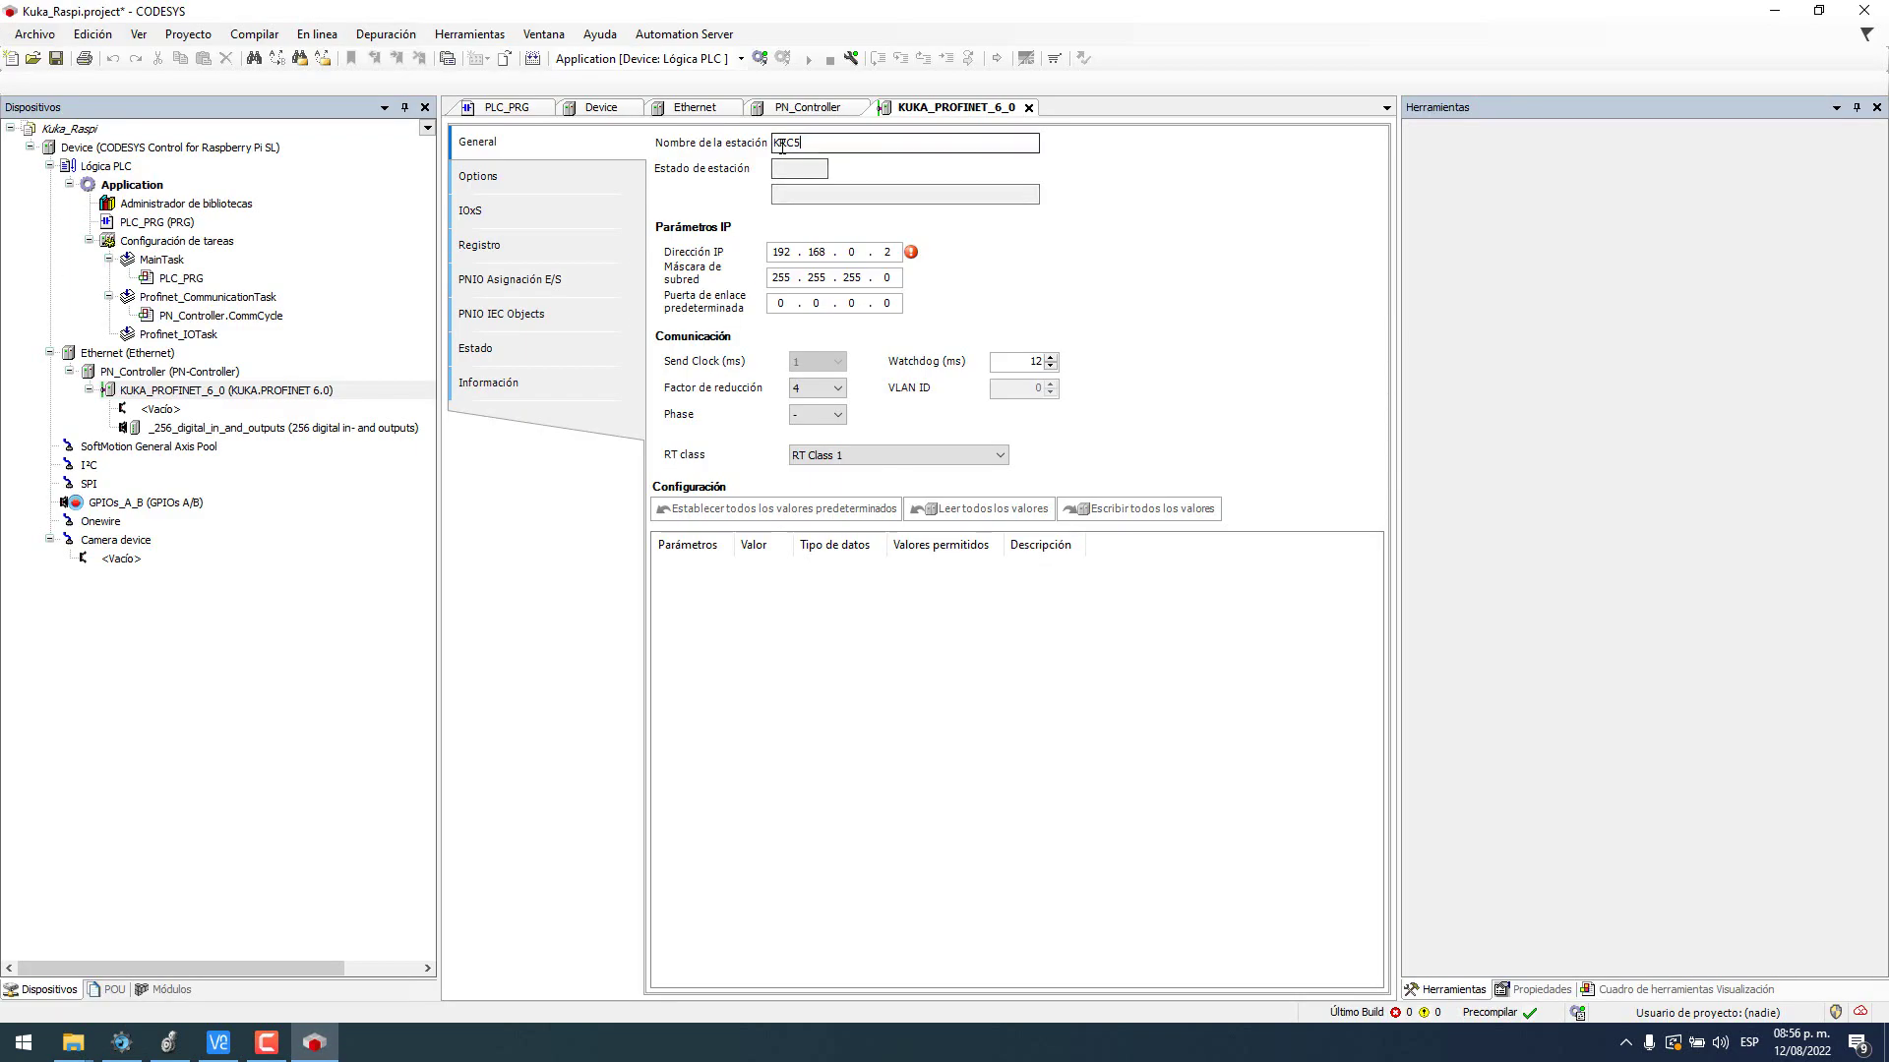
key("ctrl+v")
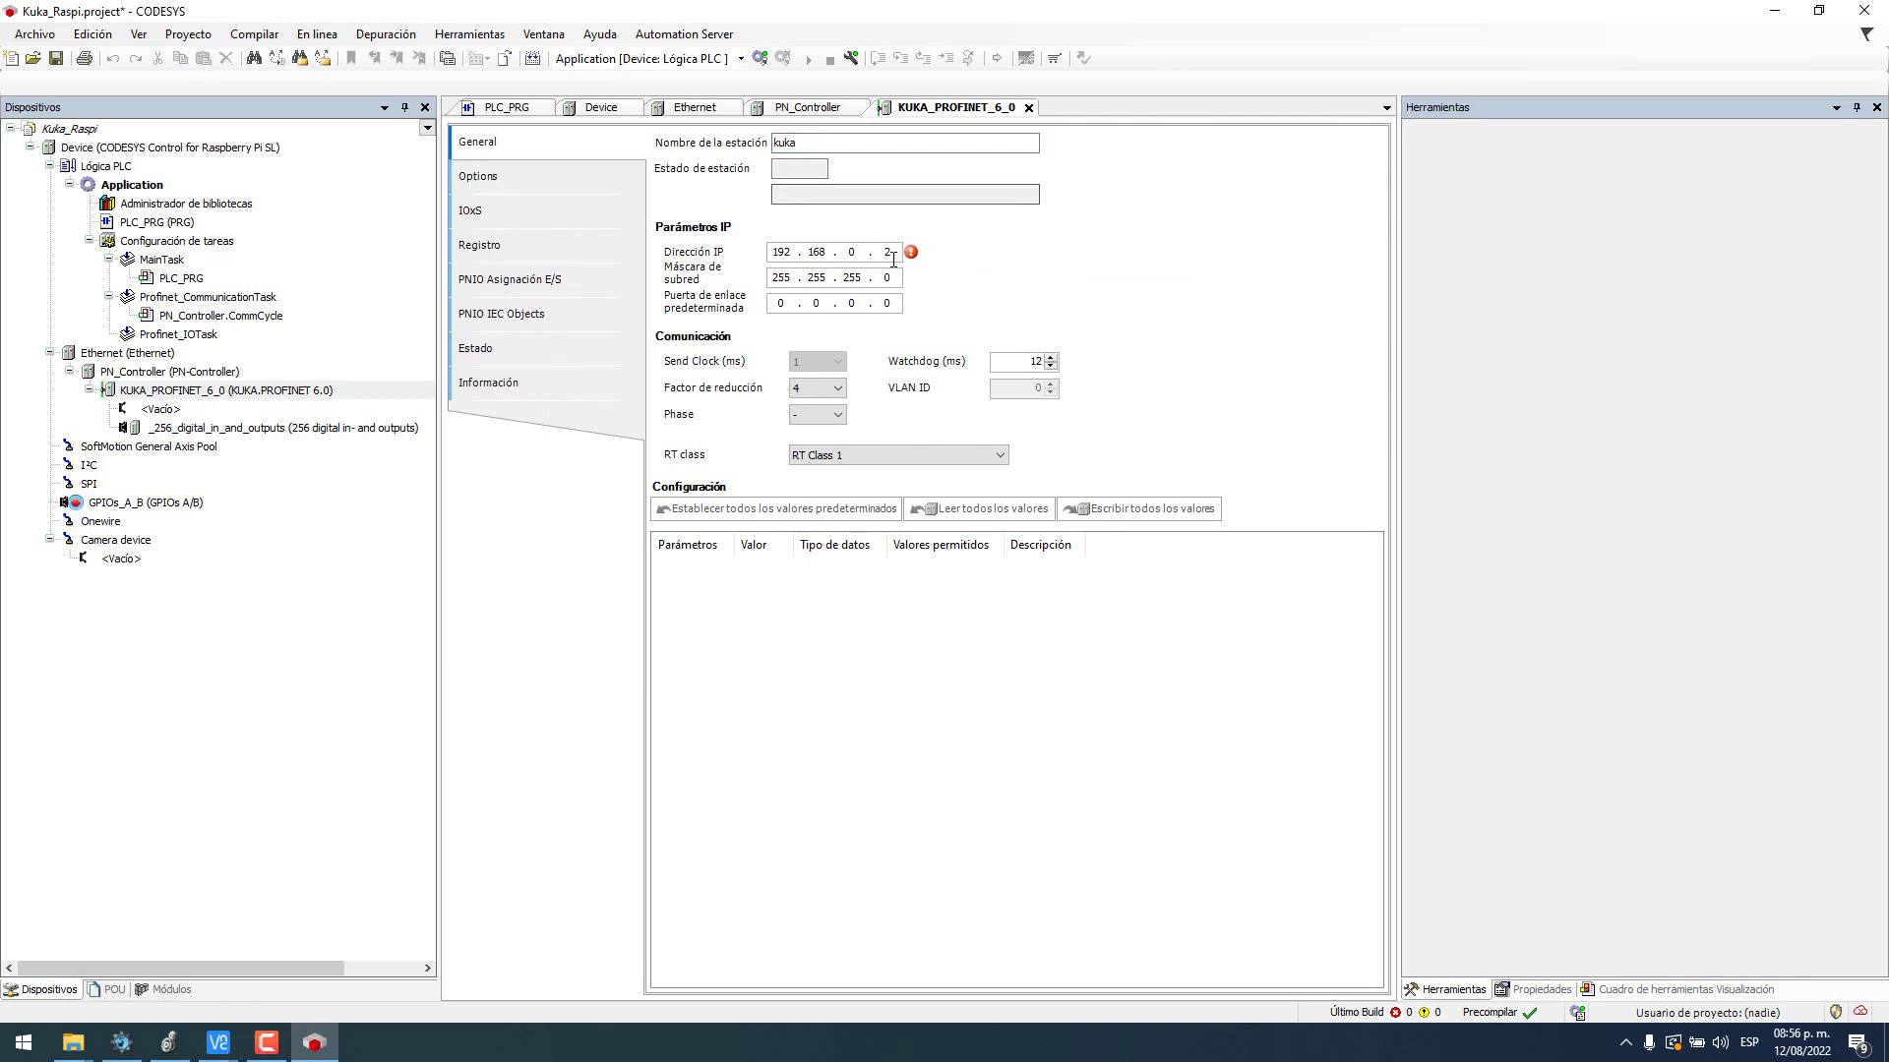
Step: Switch to the robot controller's VNC Viewer session and log on to the Experto user group with its password
mouse_move(218, 1043)
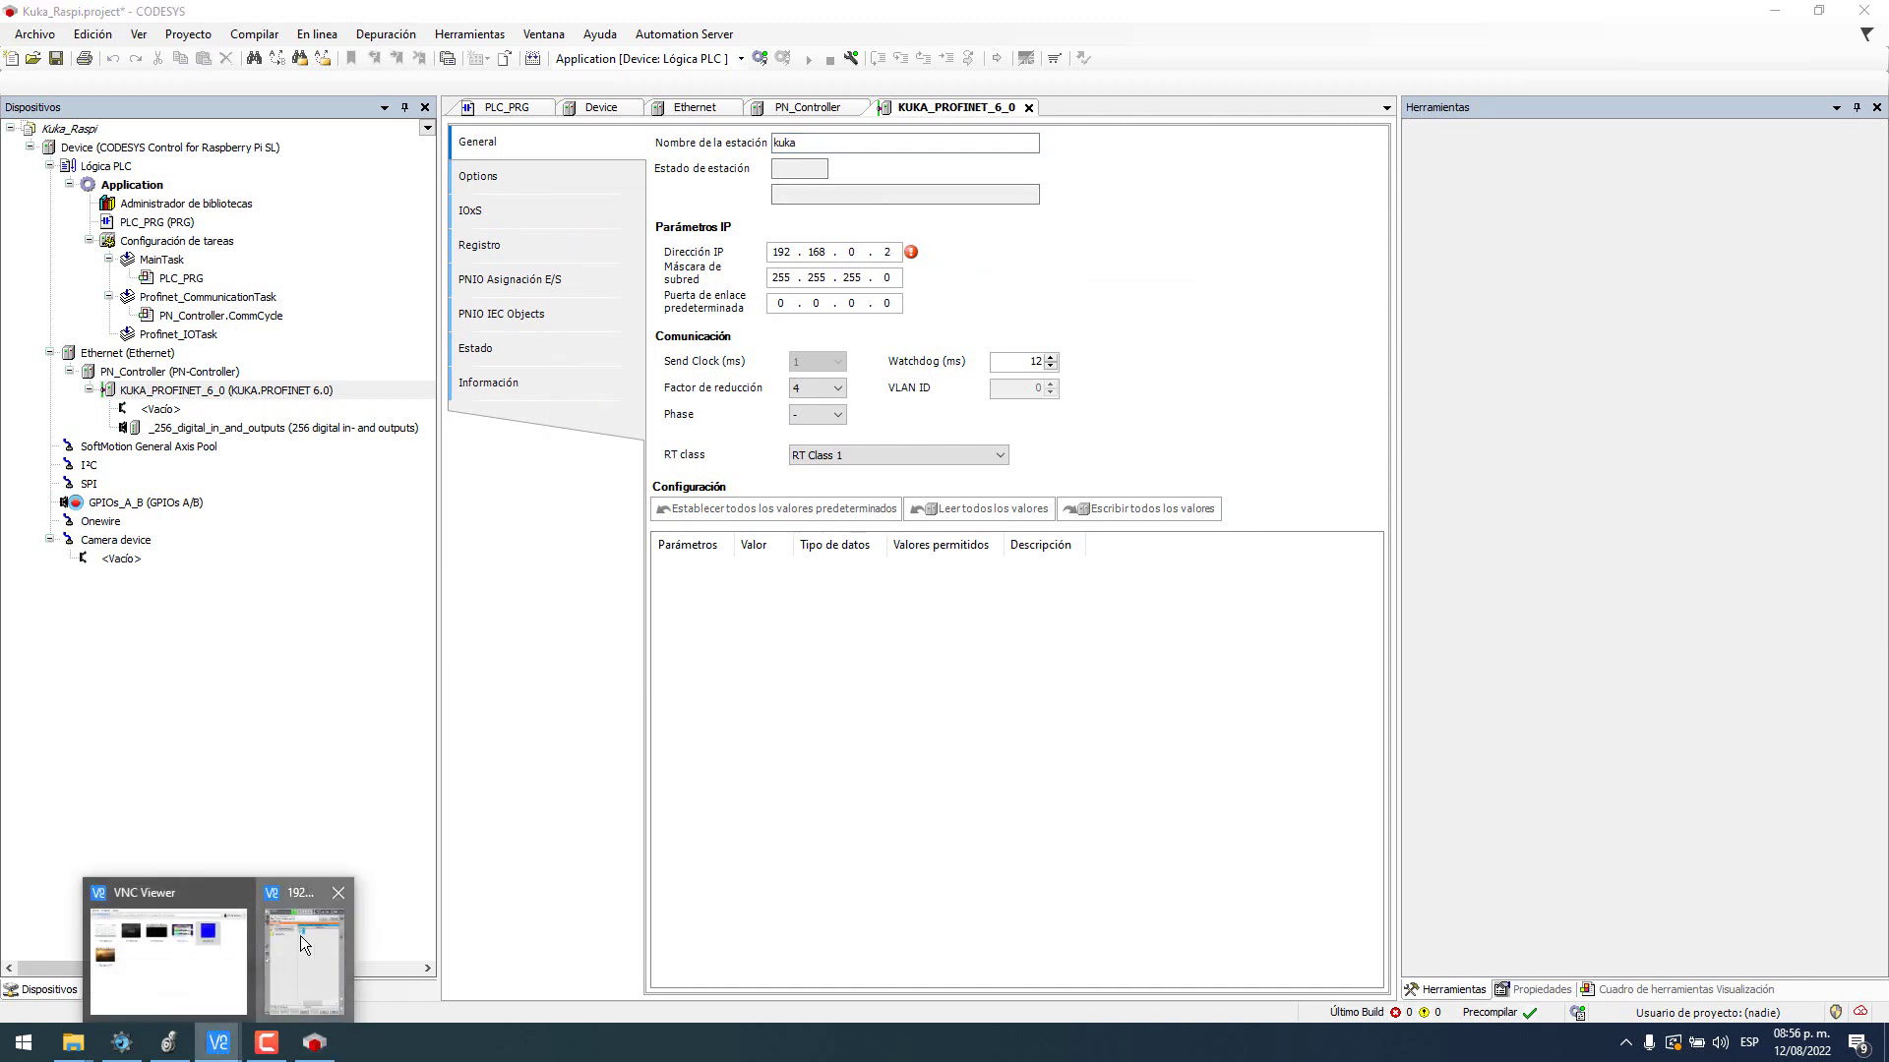
left_click(299, 936)
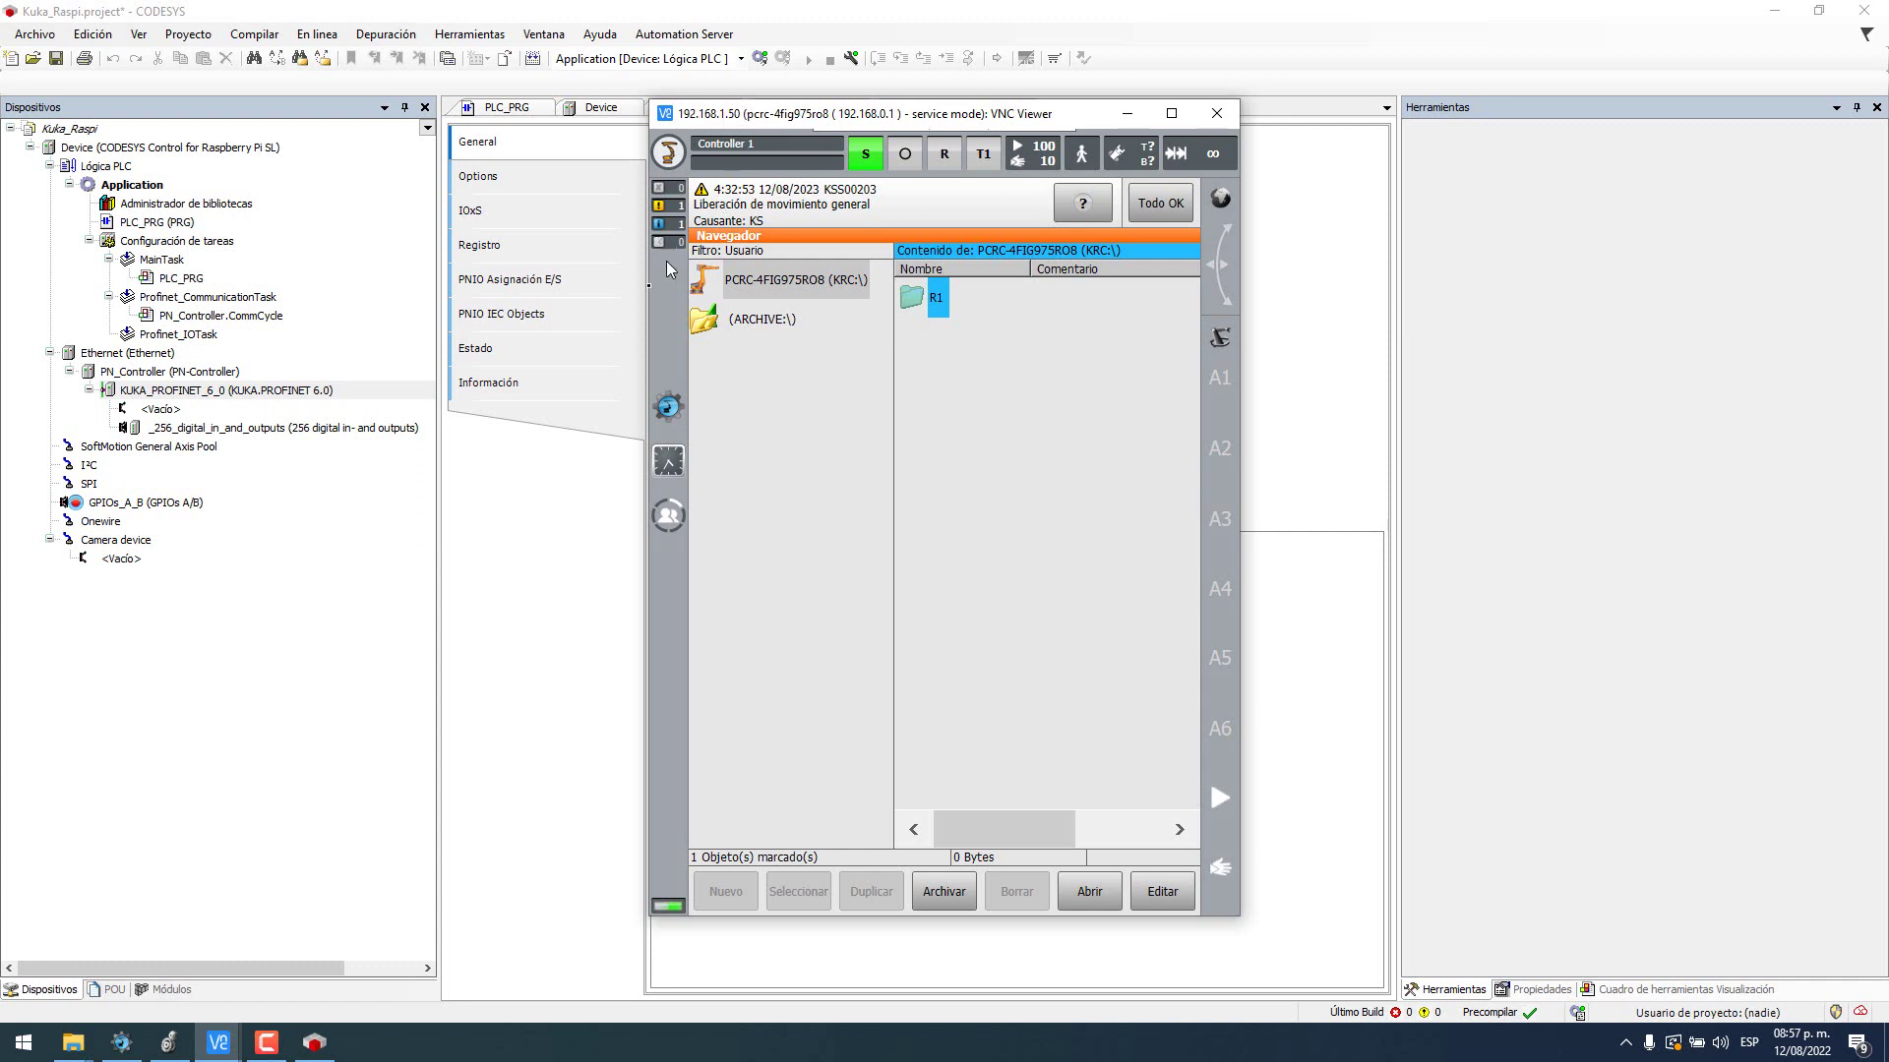
left_click(671, 520)
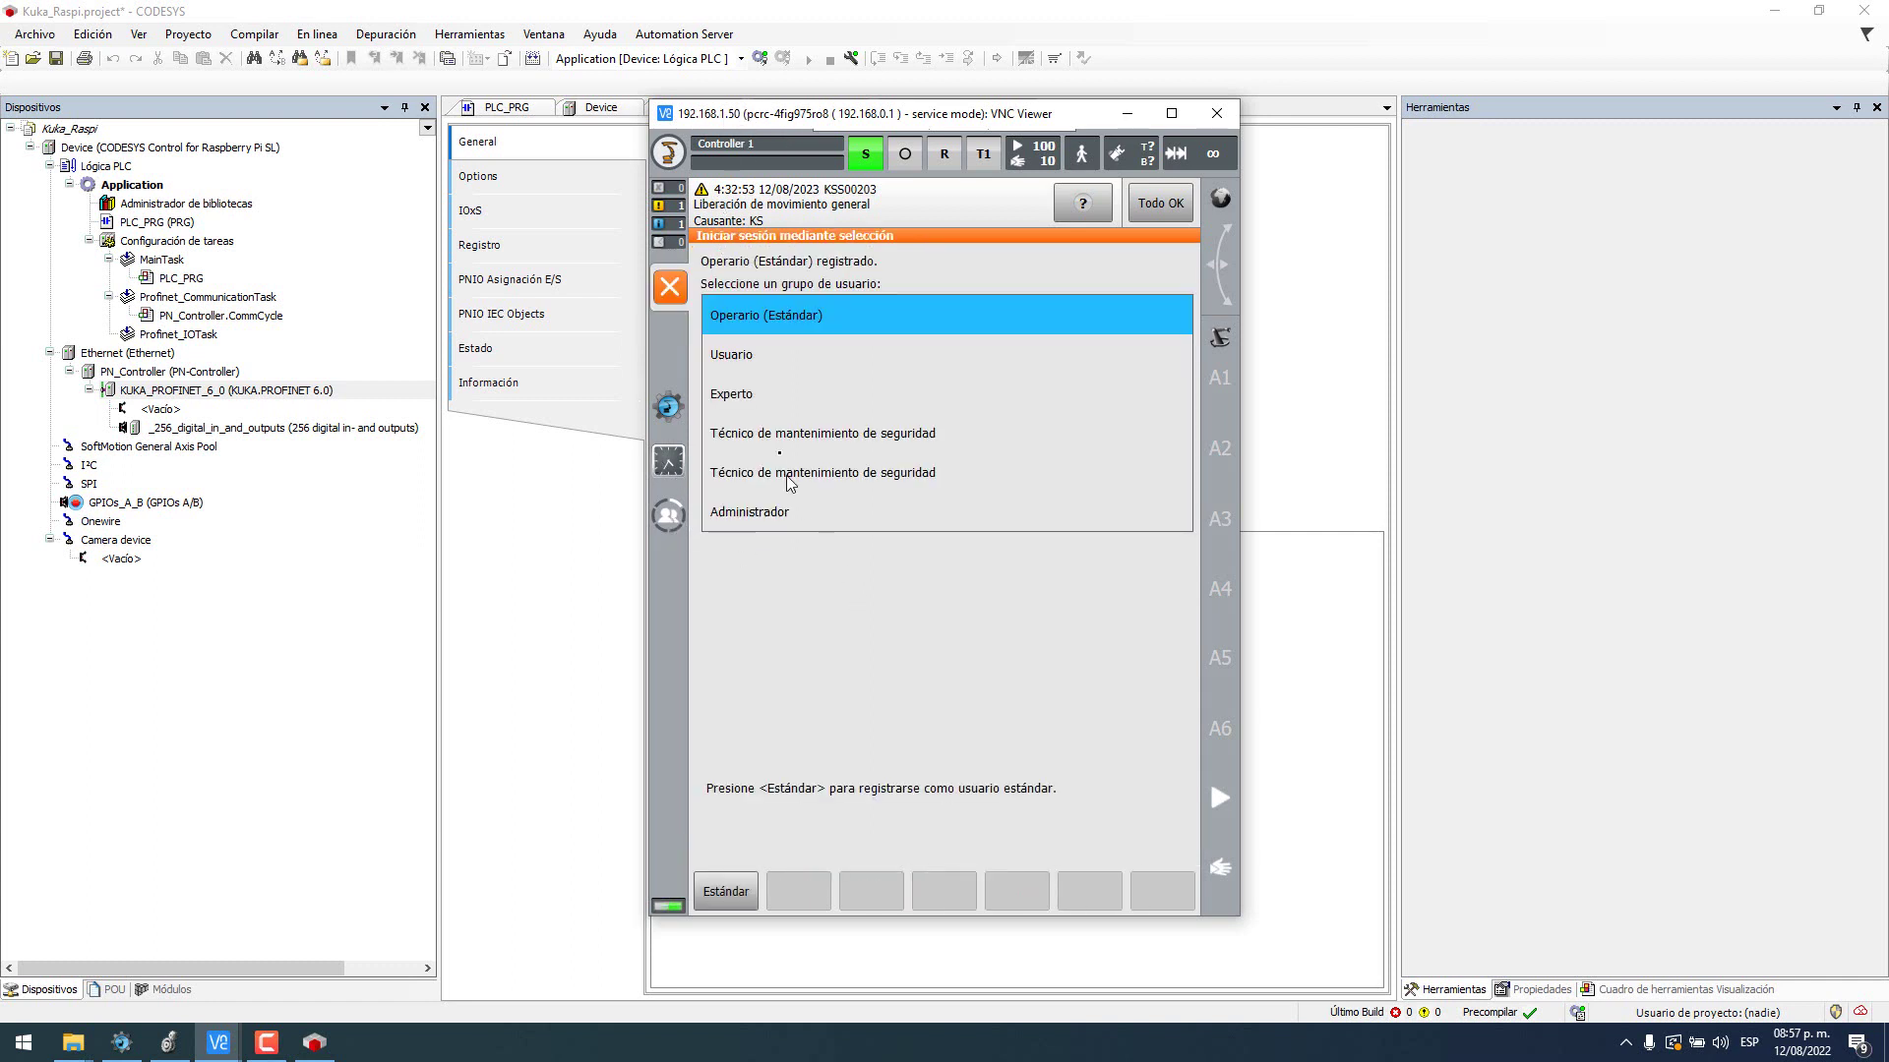
left_click(769, 398)
type("*")
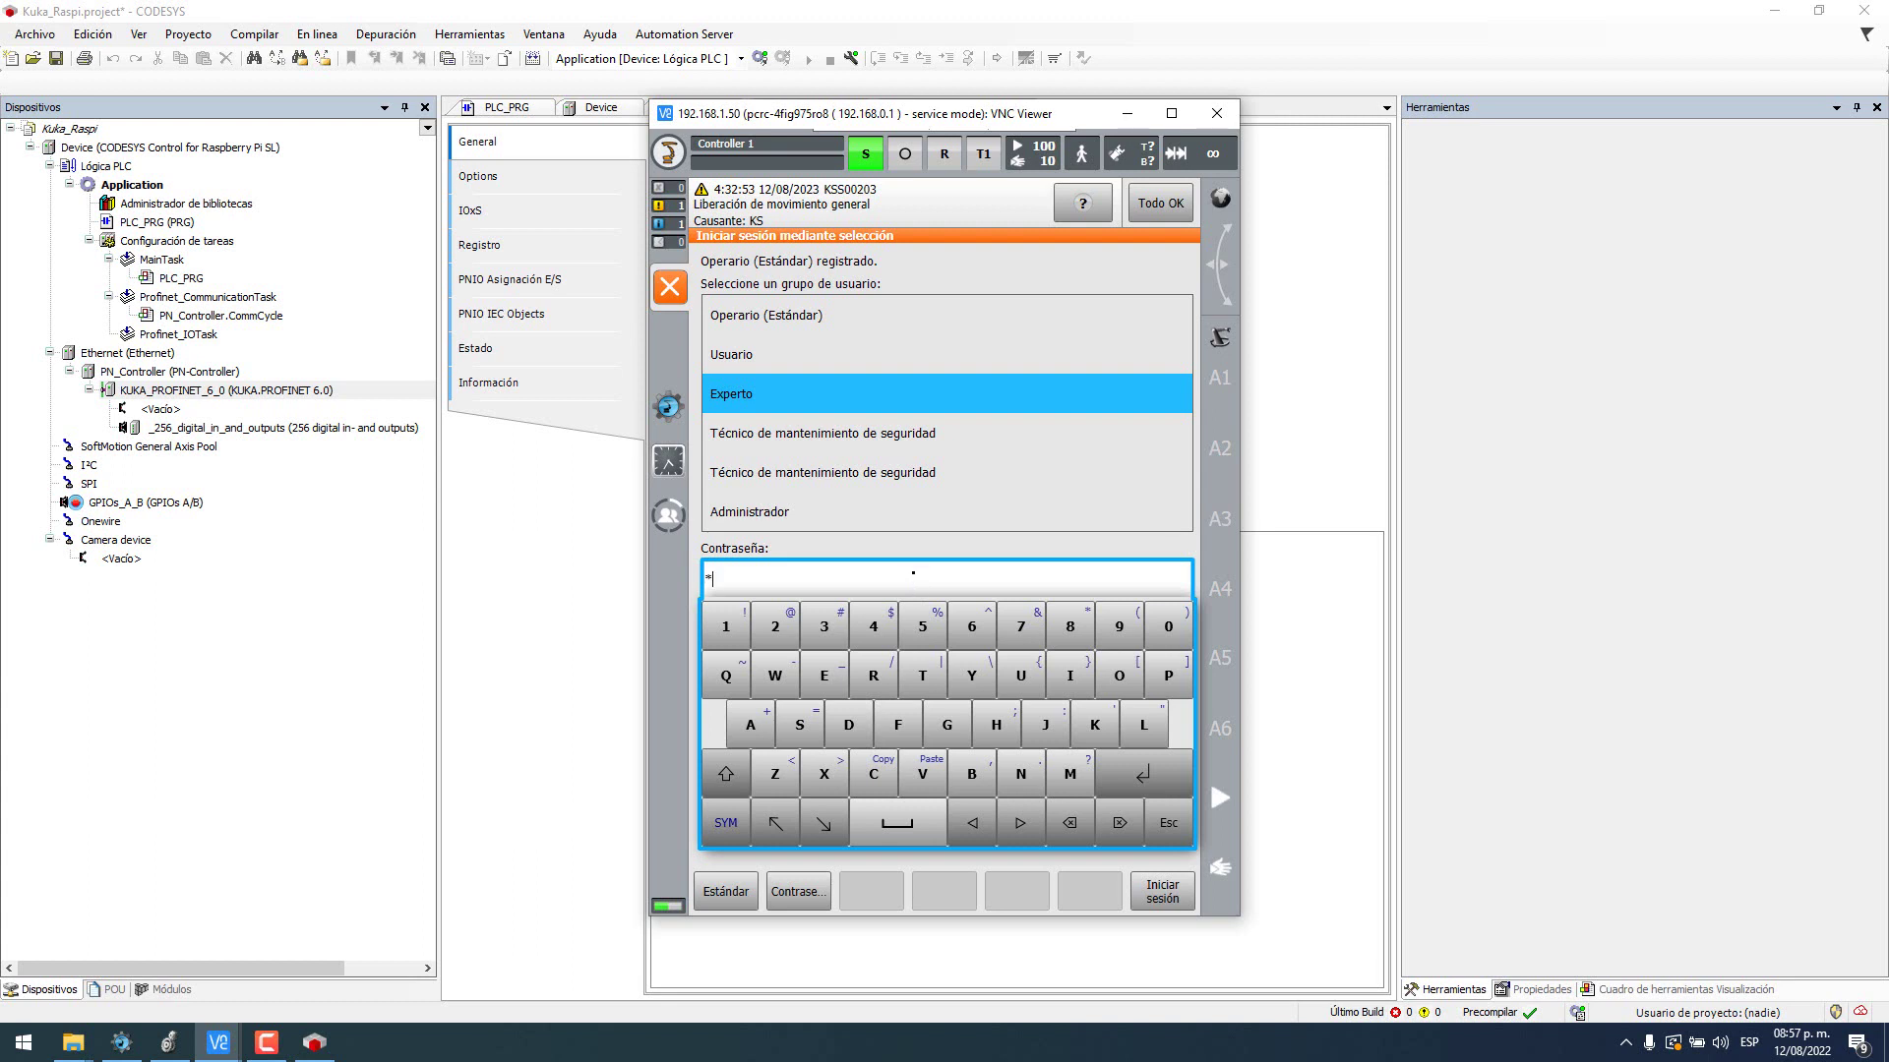
key("Return")
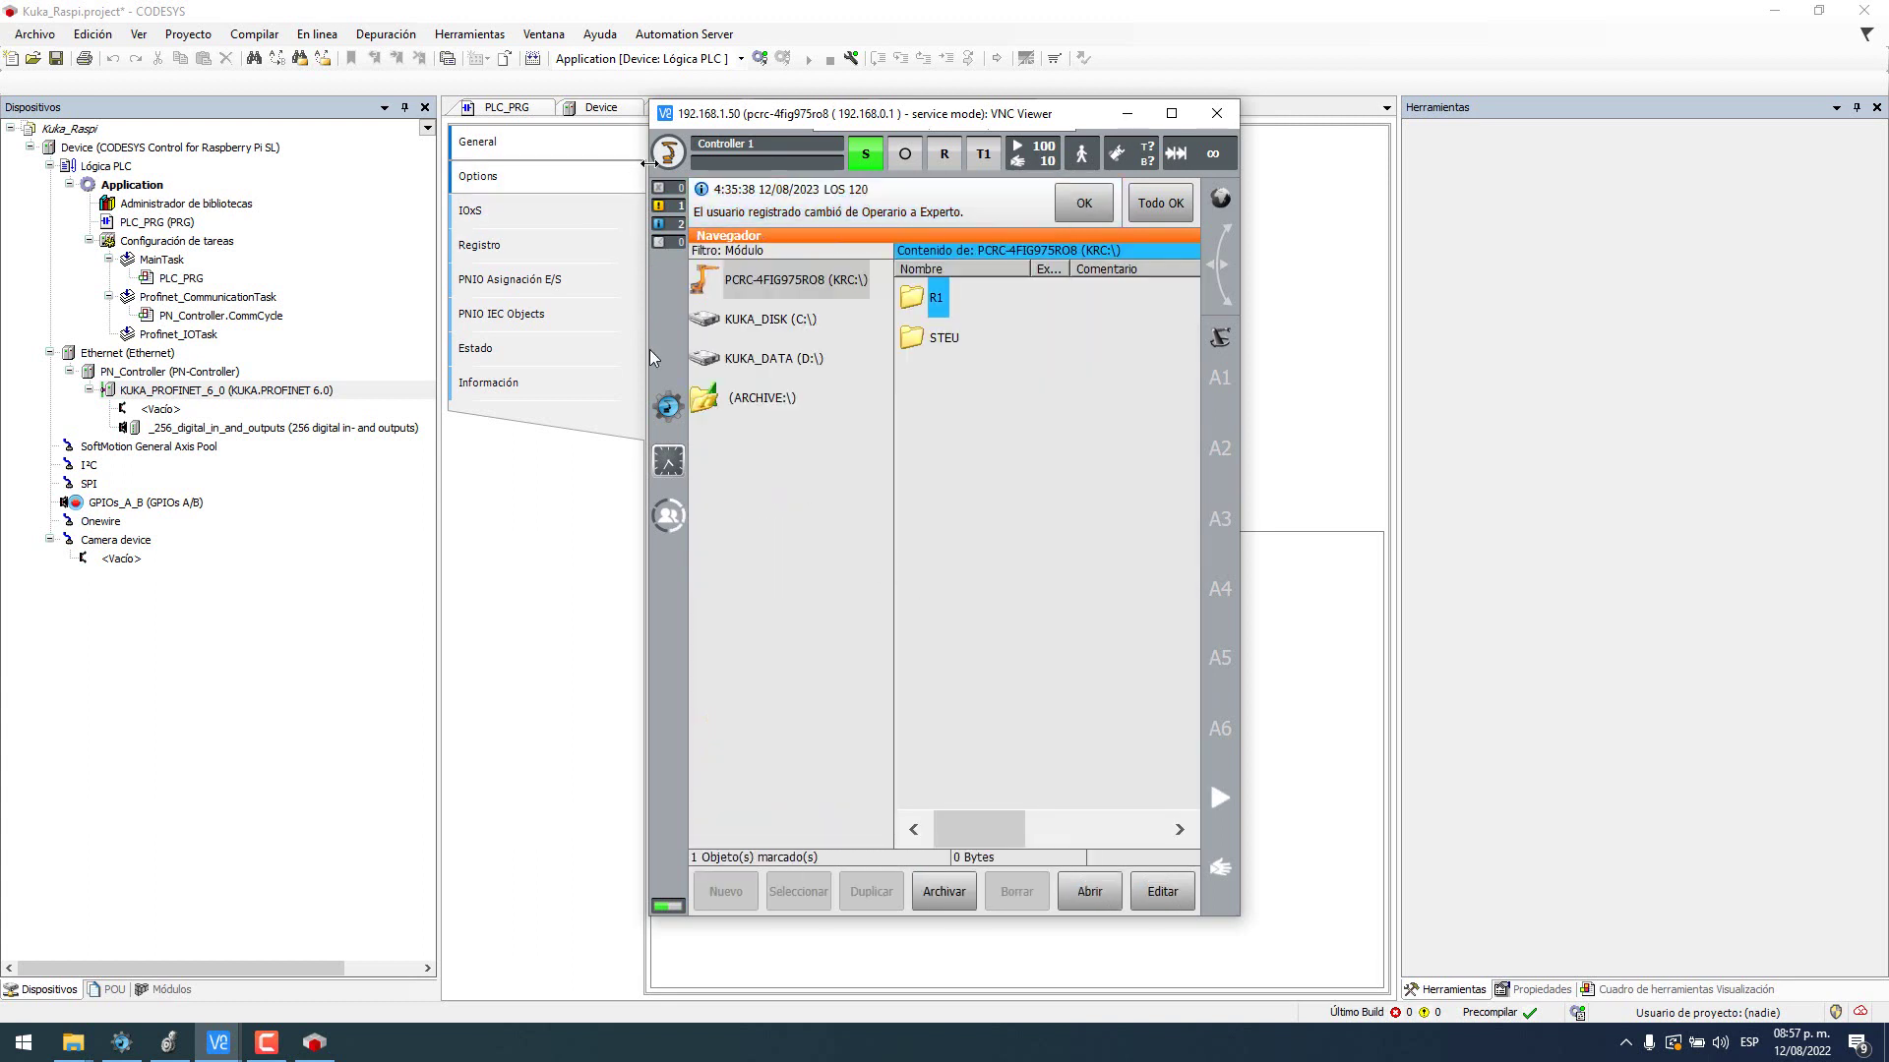
Step: Open the controller's network configuration under commissioning and read its fixed IP address
left_click(671, 154)
left_click(785, 489)
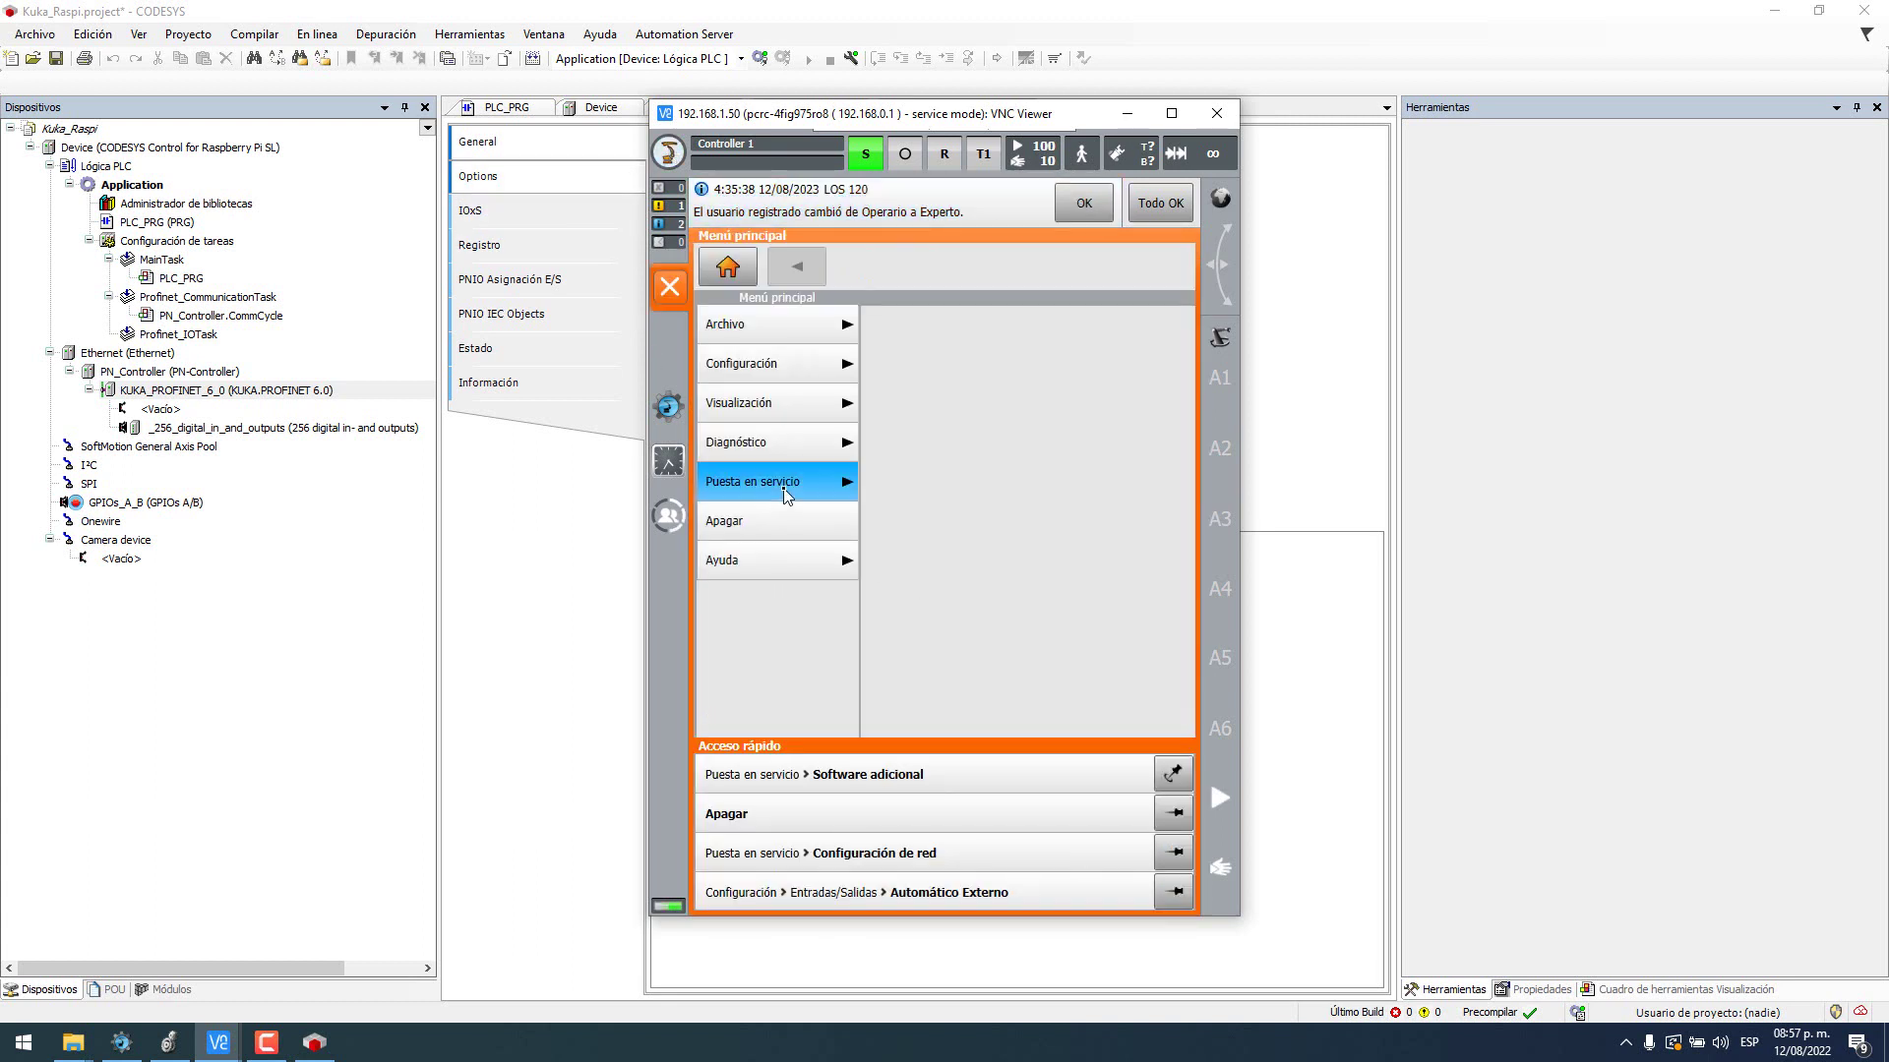
left_click(938, 645)
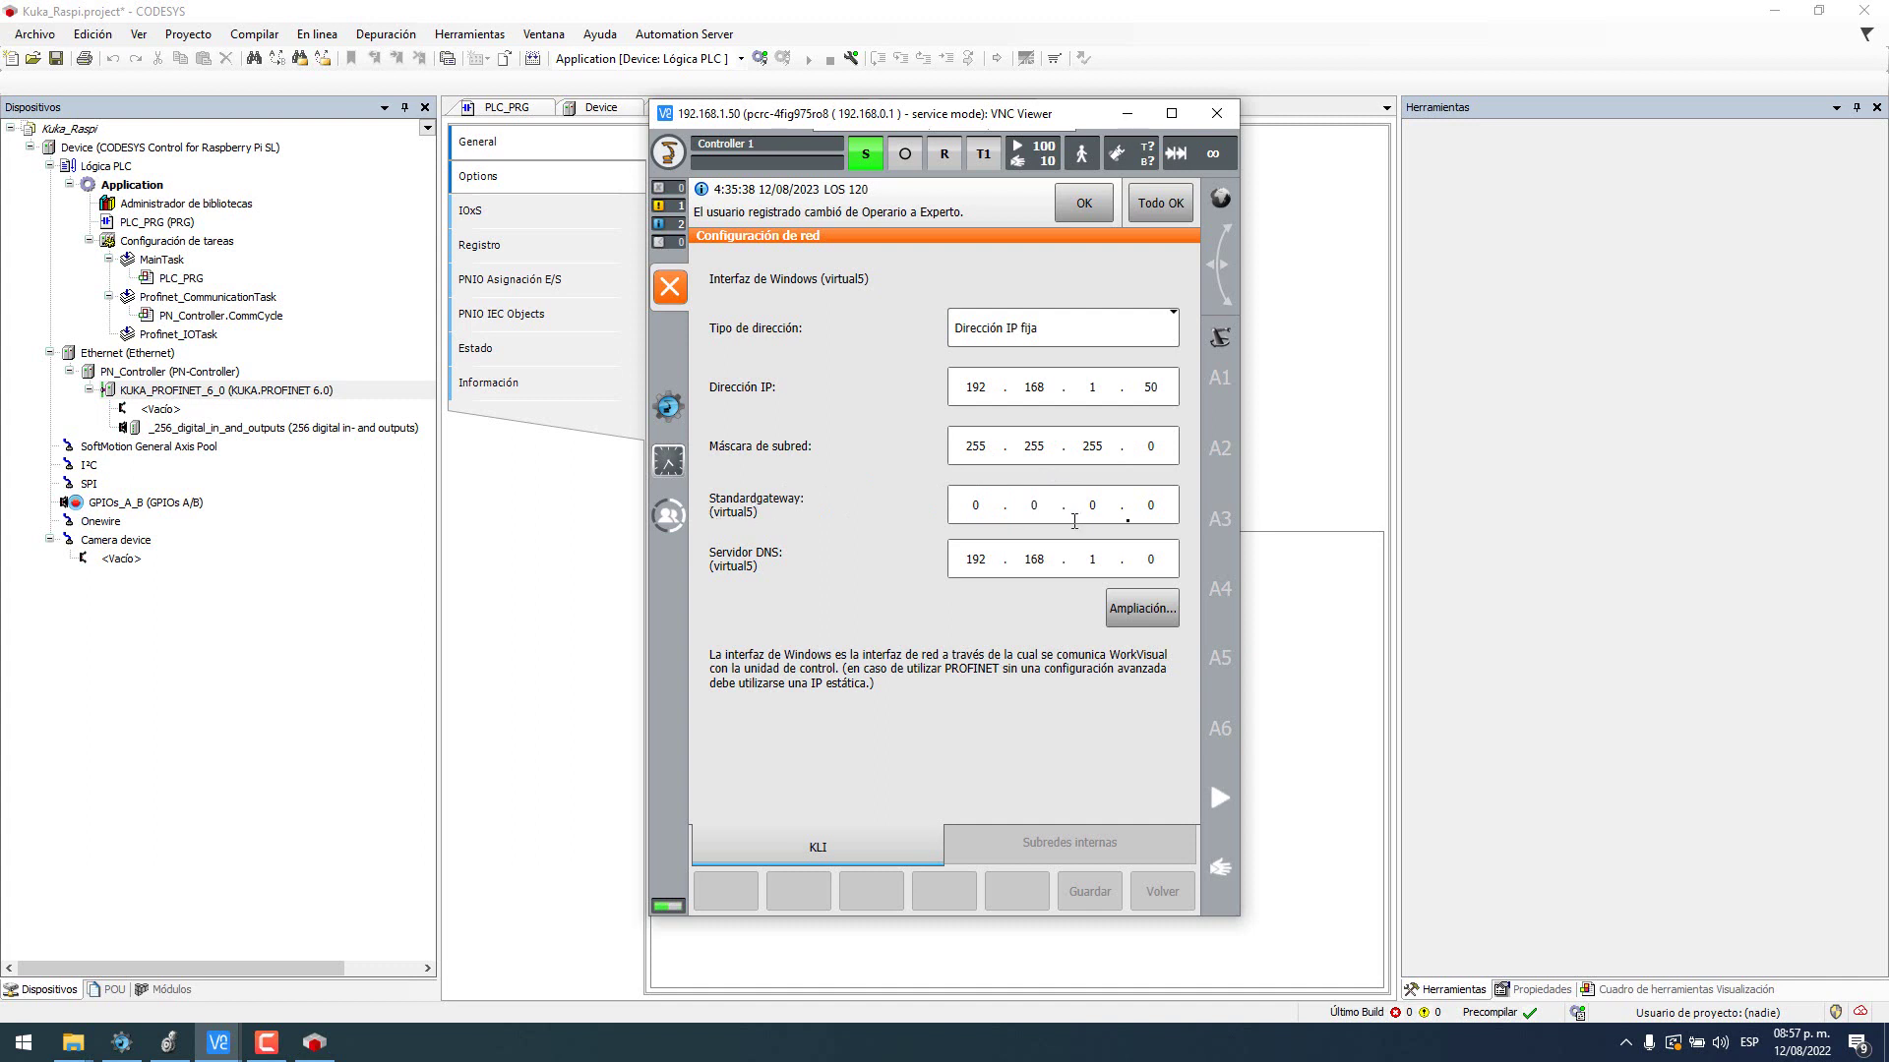
Step: Back in CODESYS, set the KUKA_PROFINET_6_0 device's IP address to 192.168.1.50 and its reduction factor to 64
left_click(551, 506)
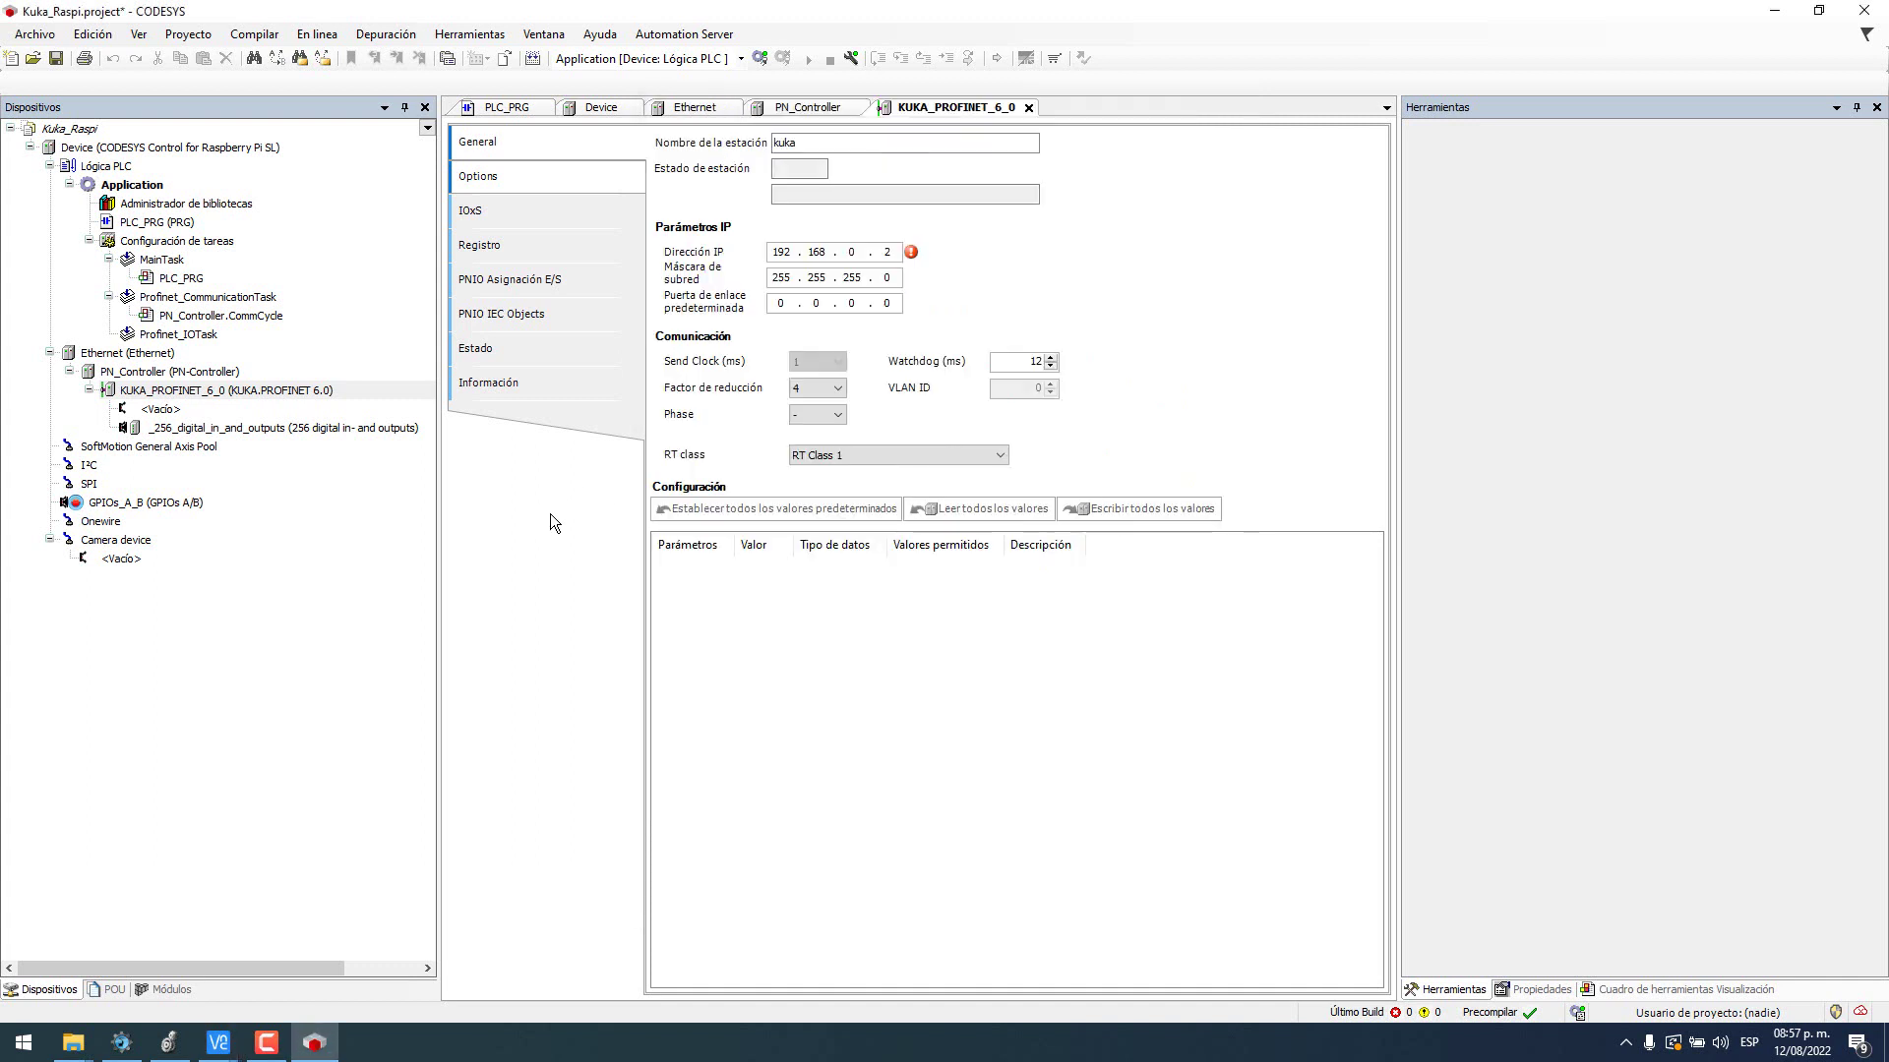
double_click(856, 252)
type("1")
double_click(884, 251)
type("50")
left_click(840, 390)
left_click(815, 482)
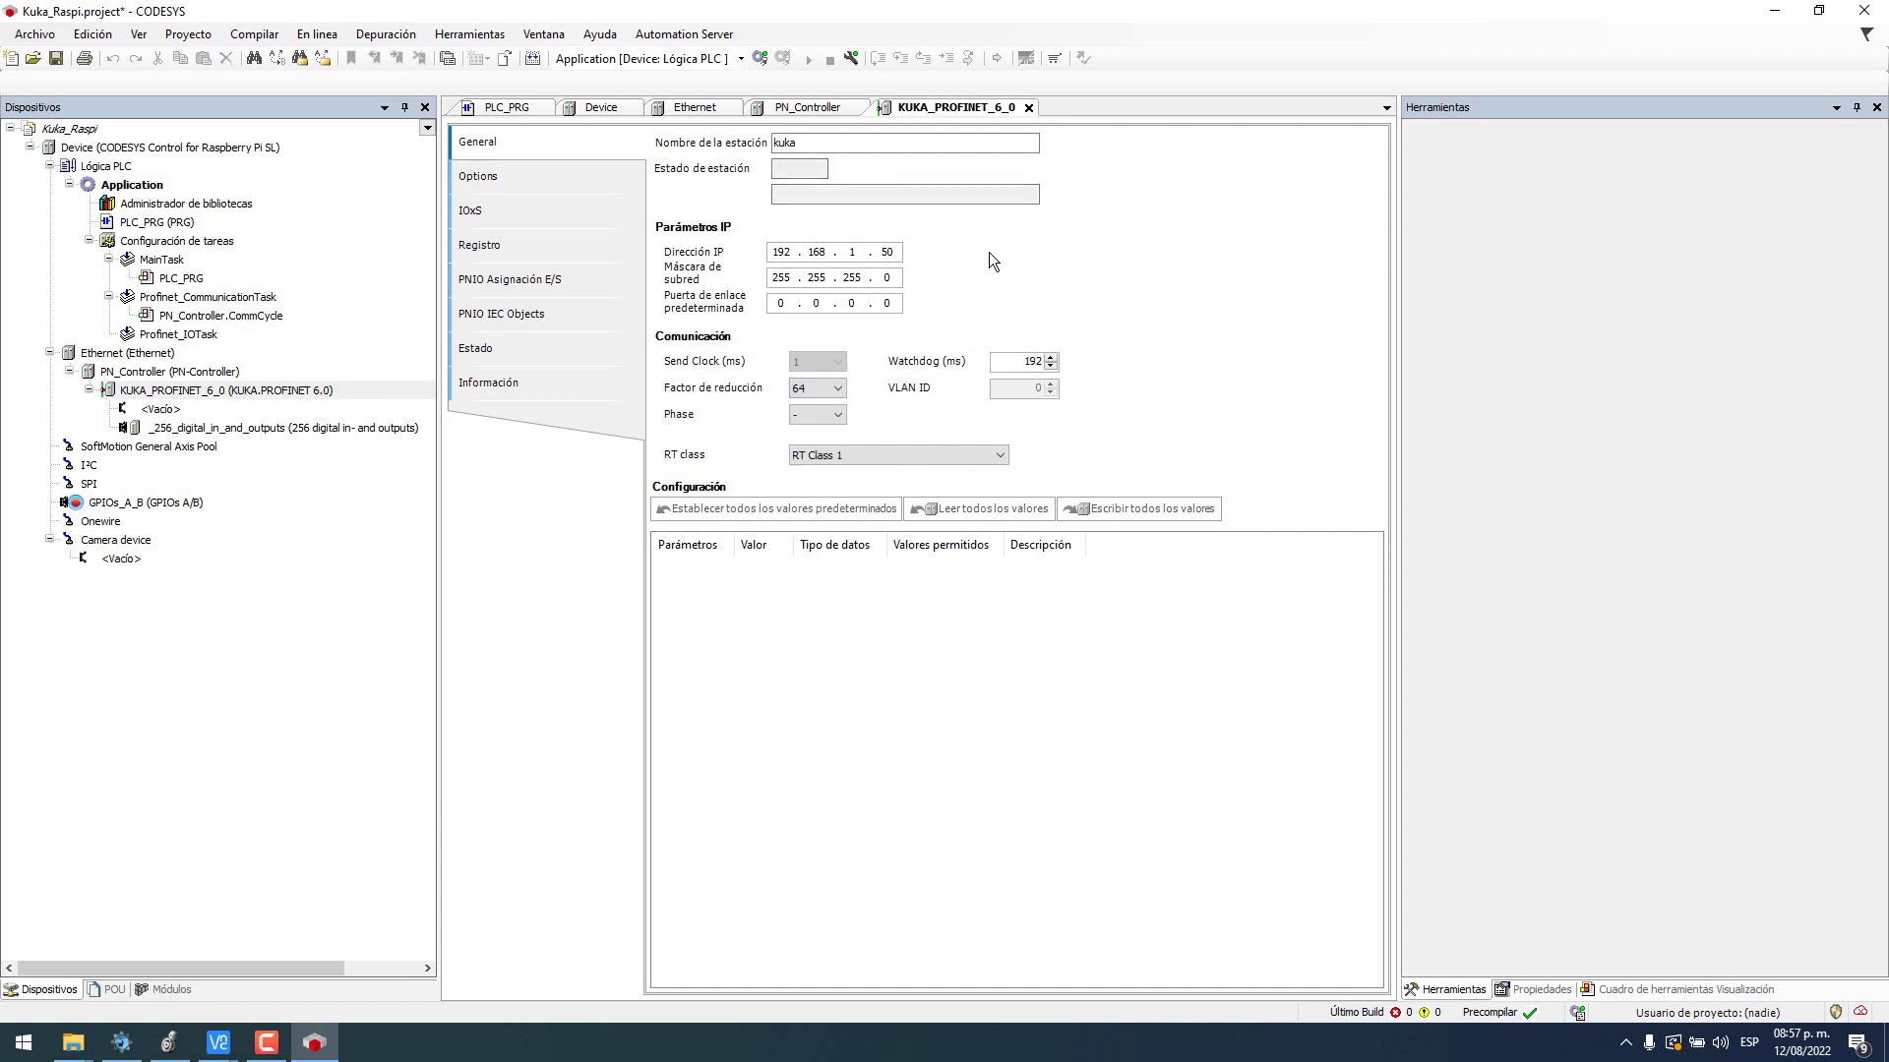
Step: Log in to the Raspberry Pi, download the application and start it running
left_click(760, 61)
left_click(905, 583)
left_click(911, 563)
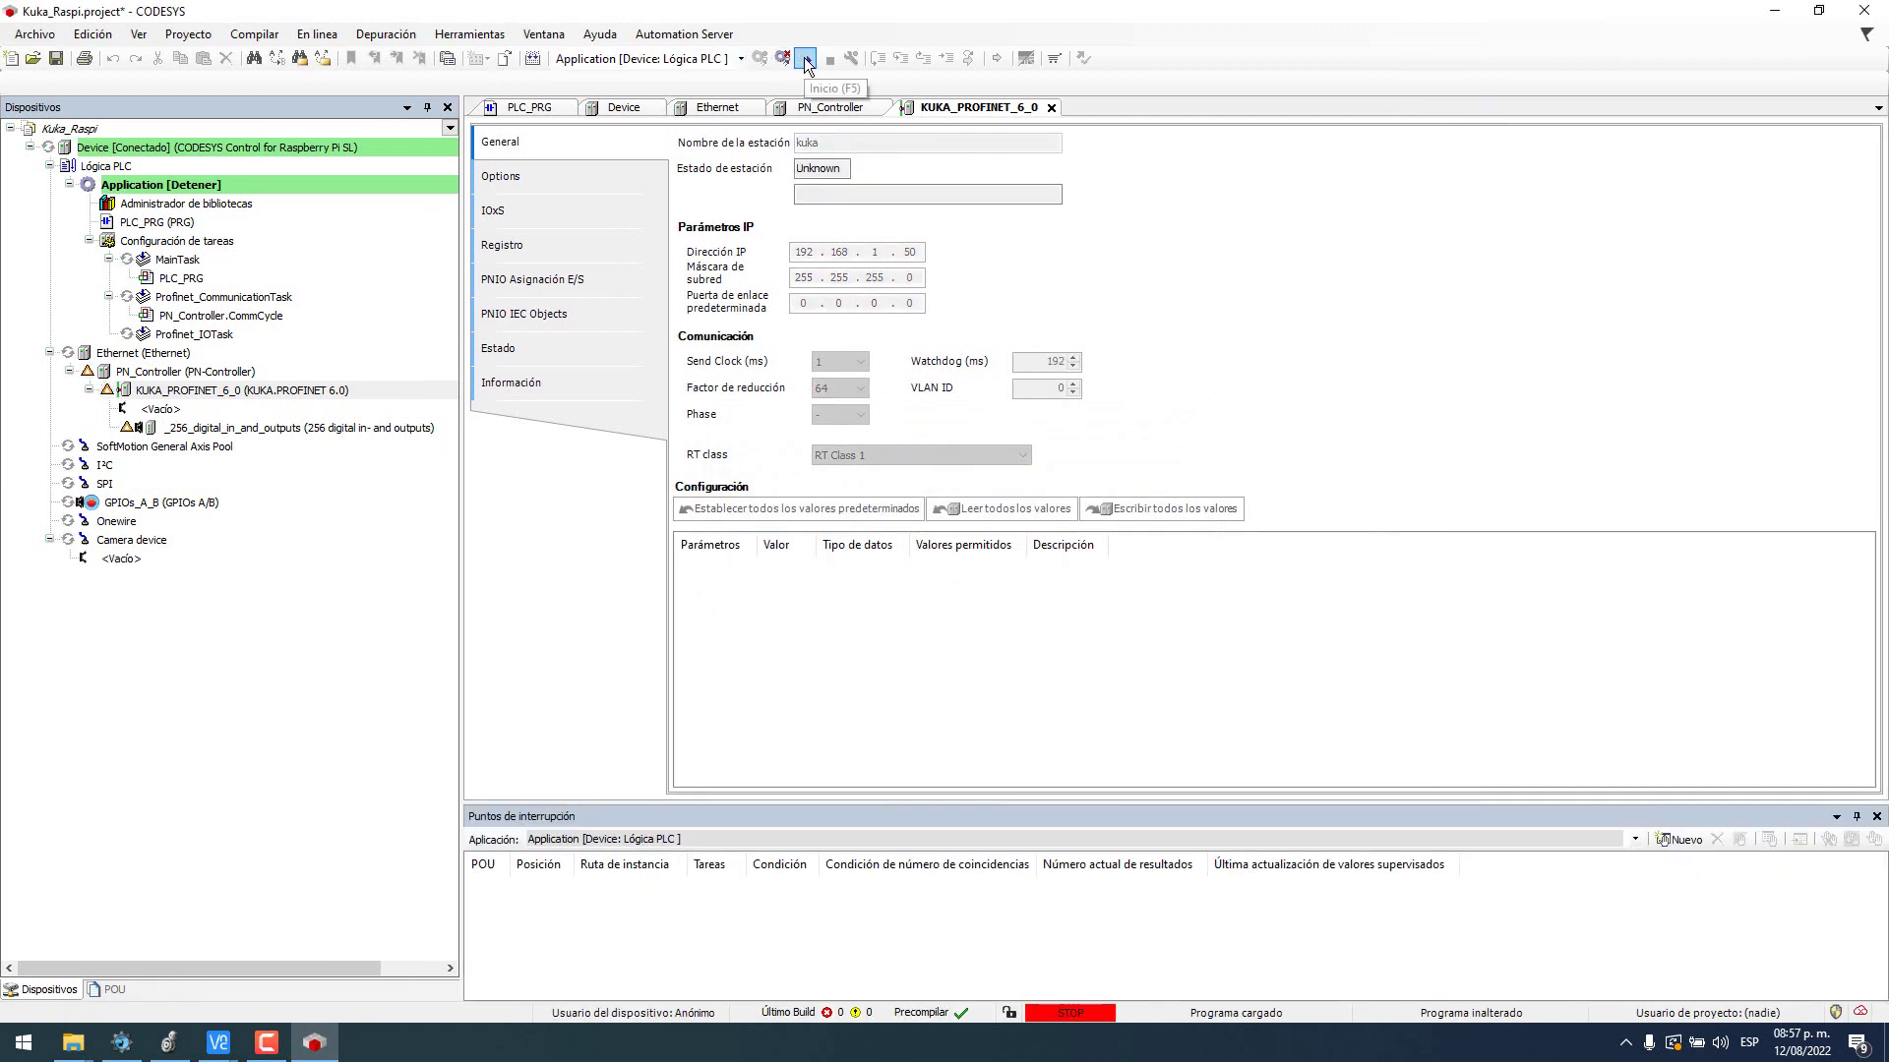
left_click(808, 60)
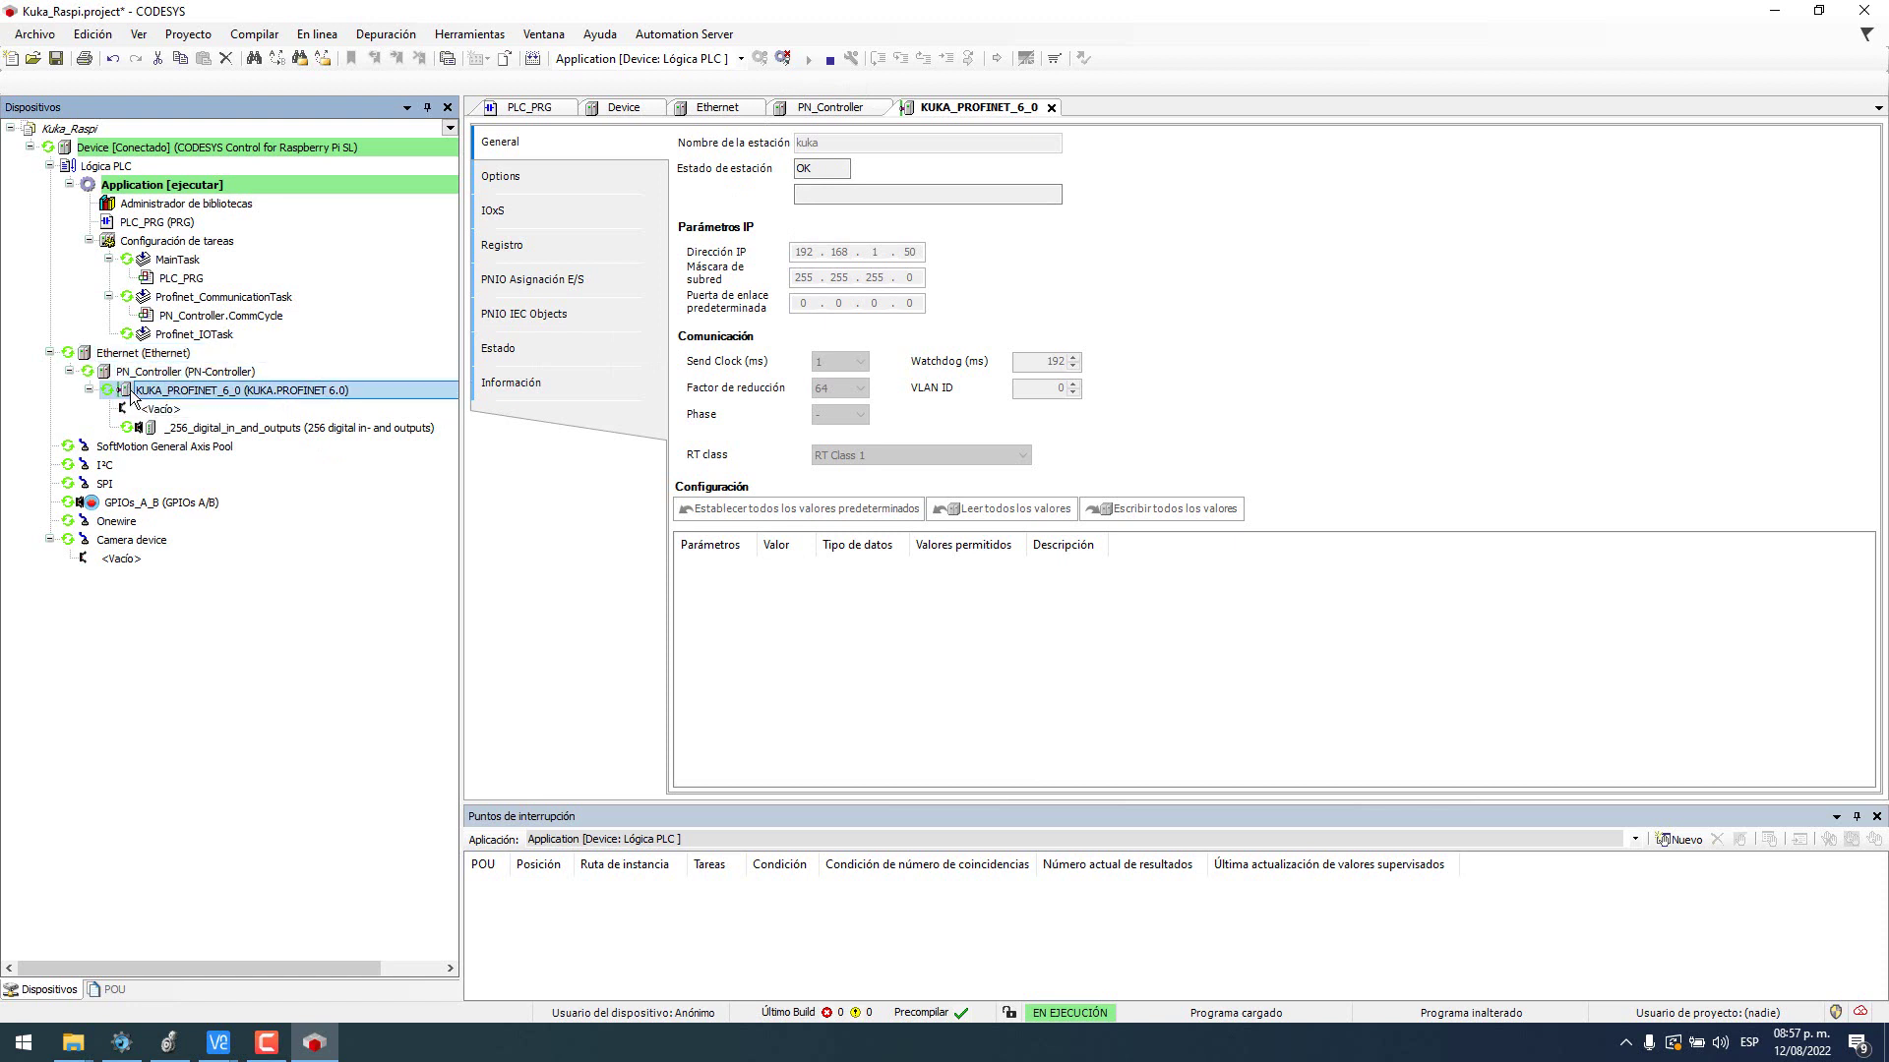
Step: Open the PNIO module I/O mapping of _256_digital_in_and_outputs and select the Inputs PS channel
left_click(170, 433)
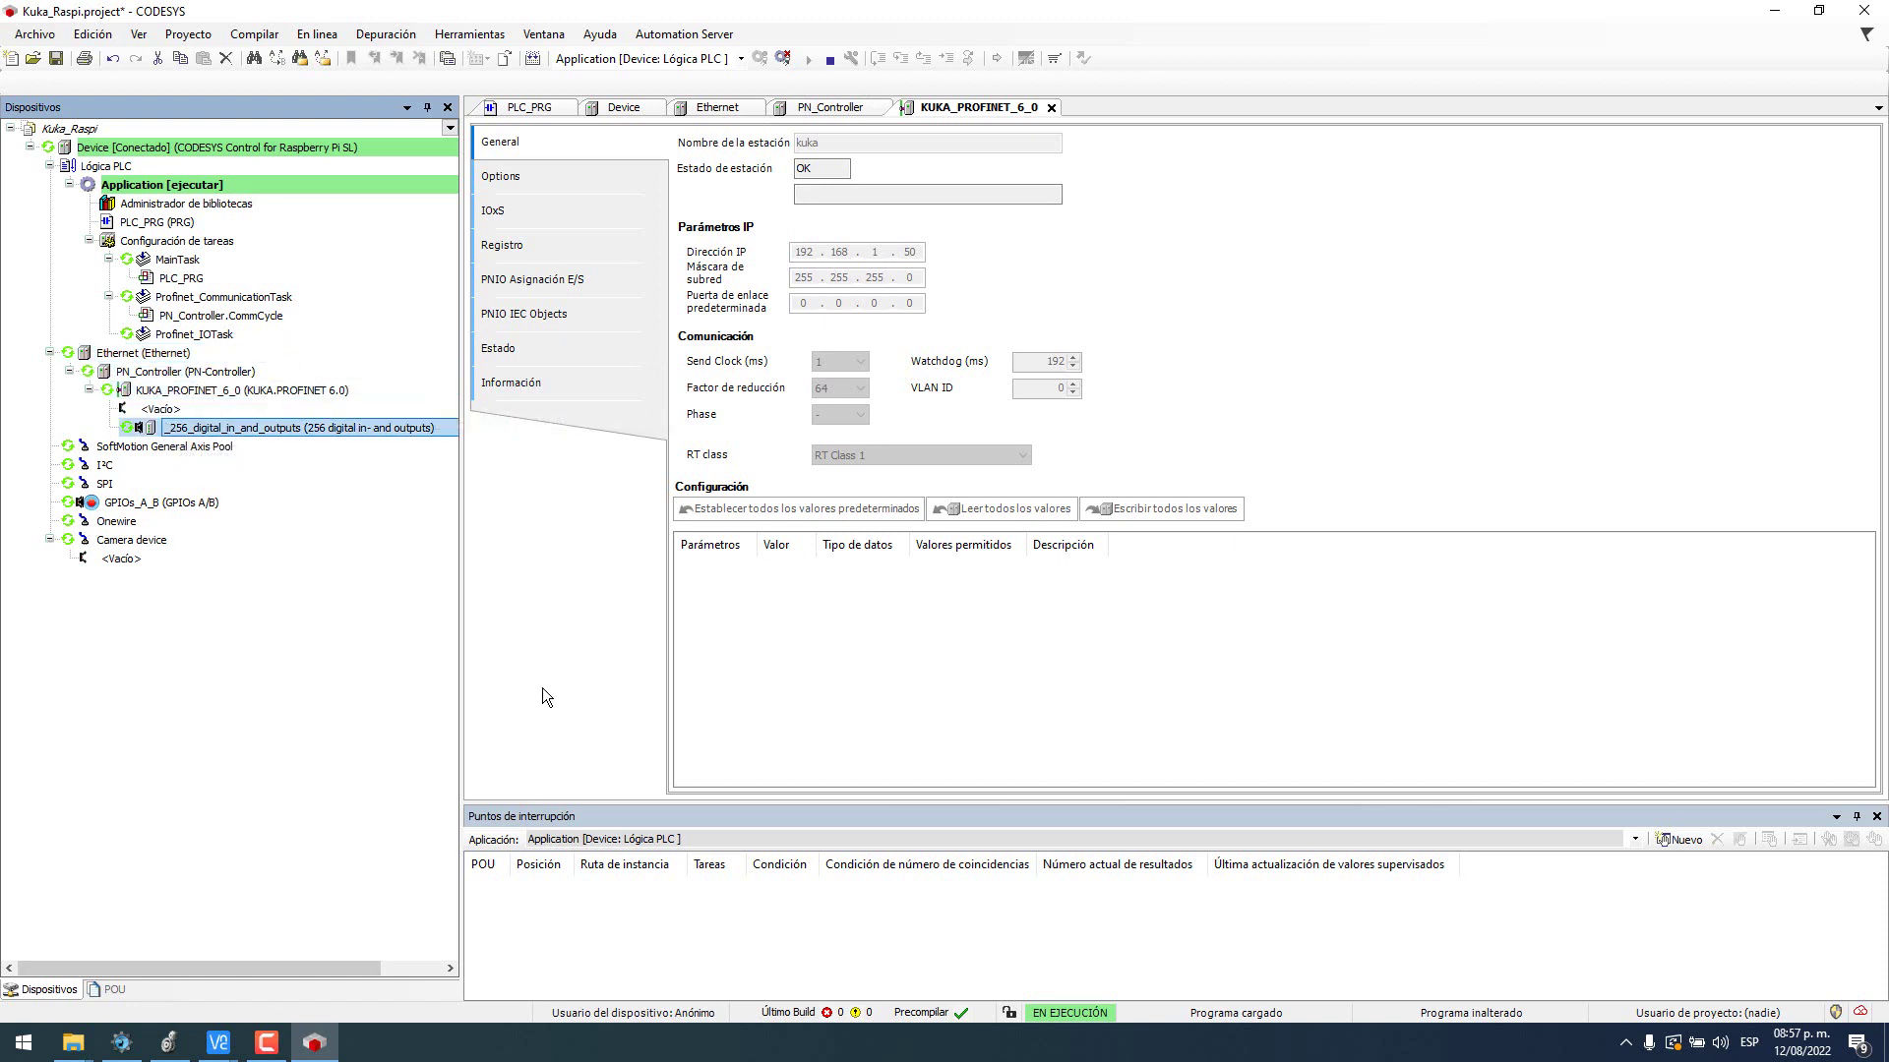
double_click(181, 430)
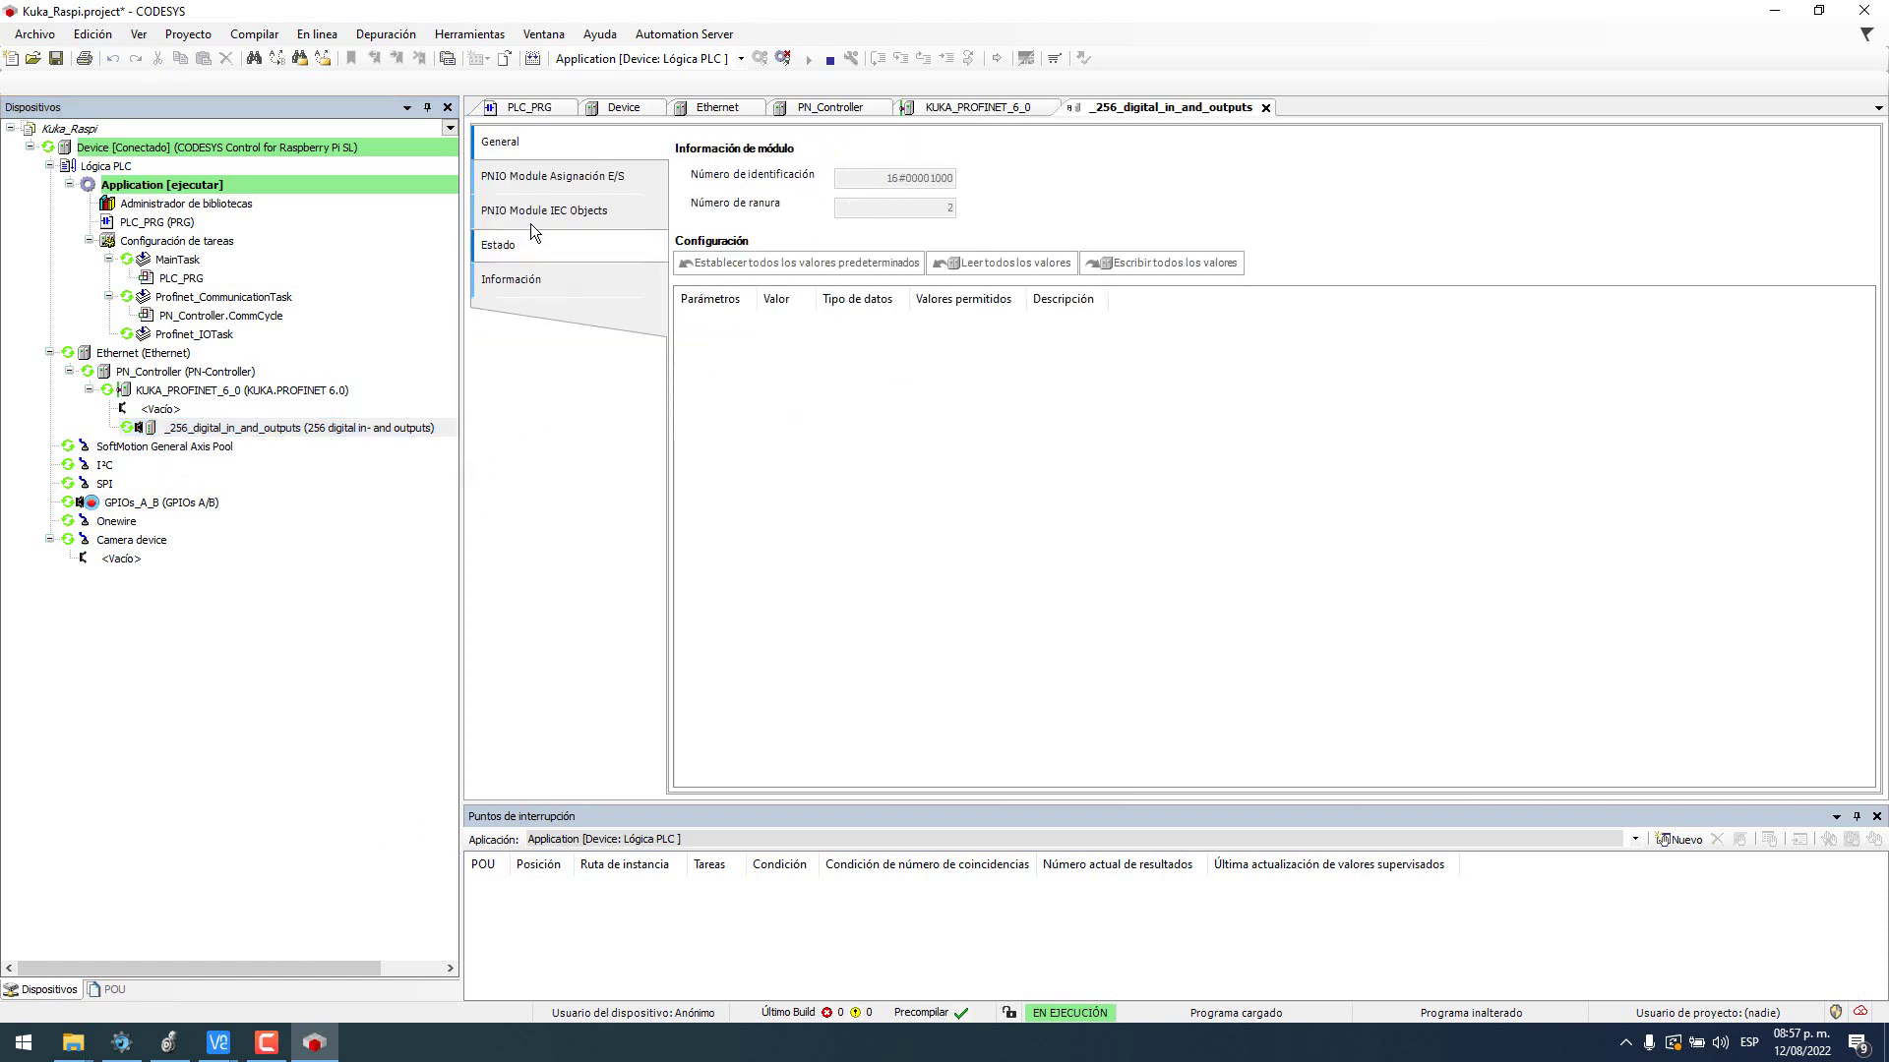
left_click(574, 177)
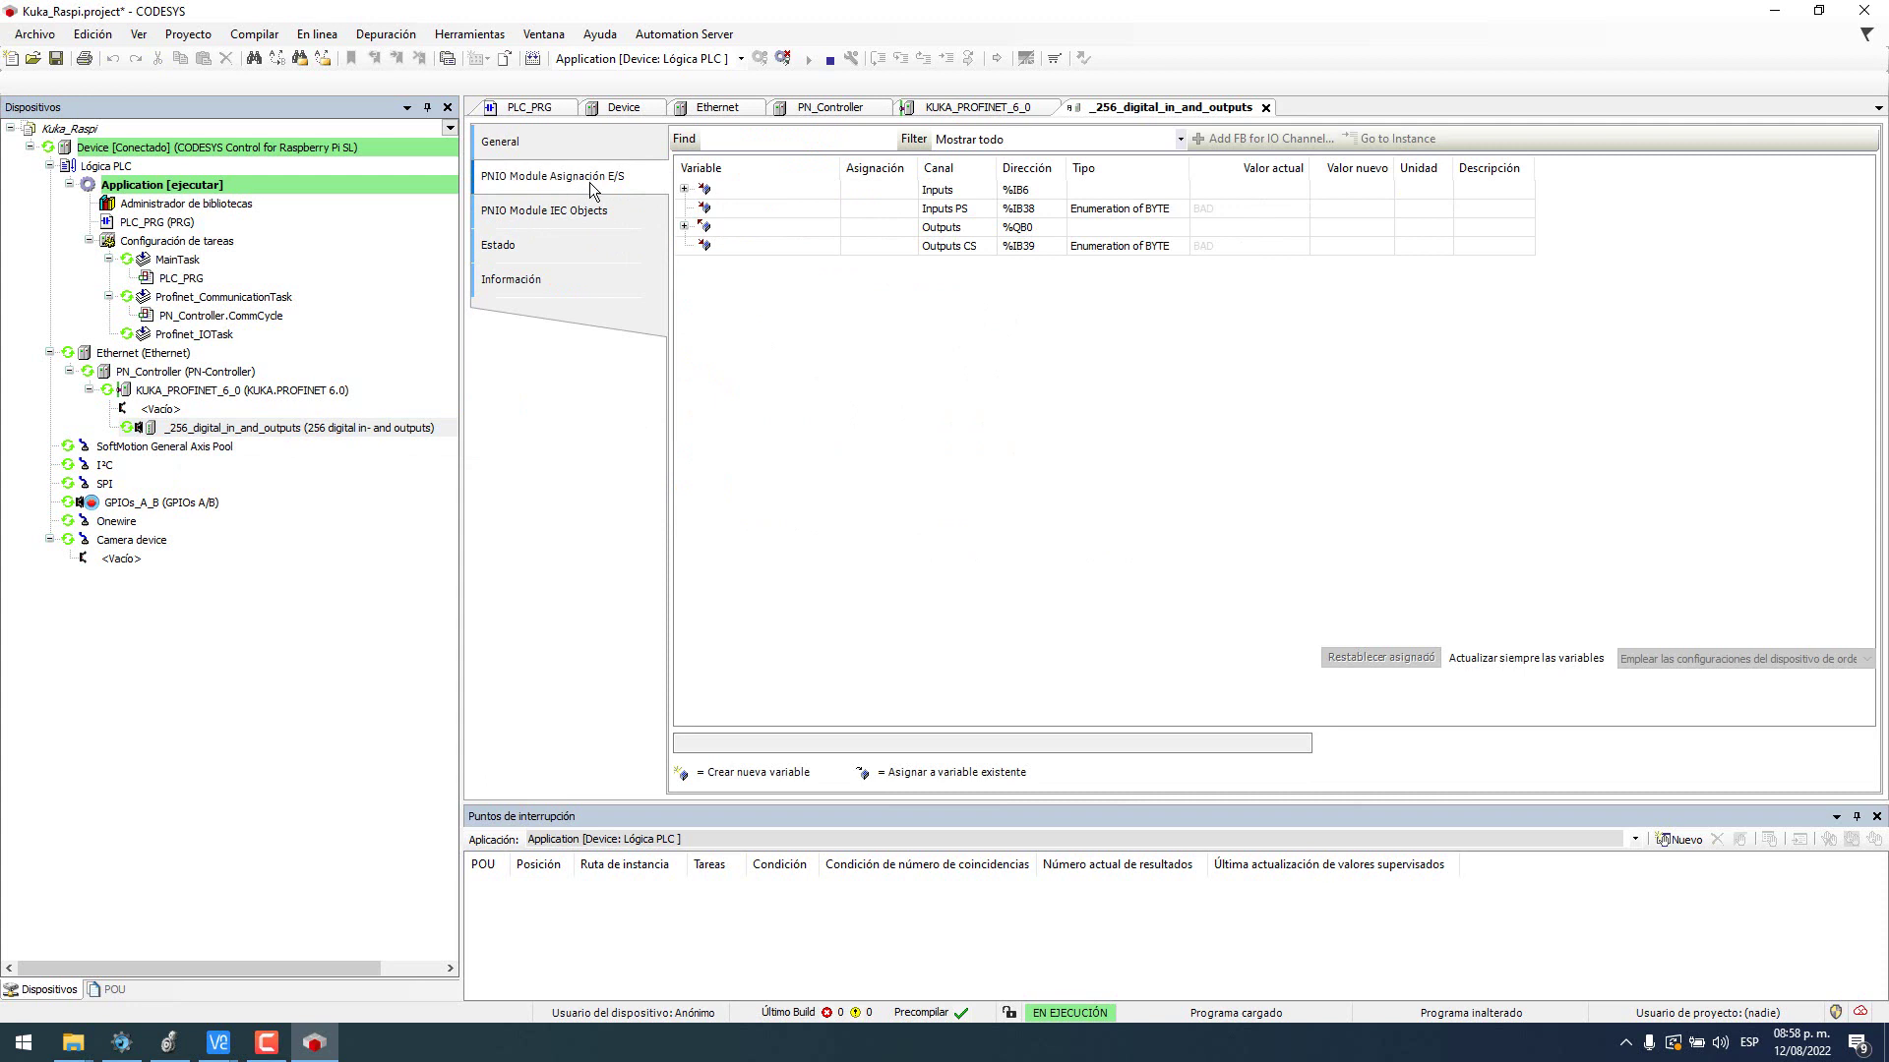
left_click(1187, 208)
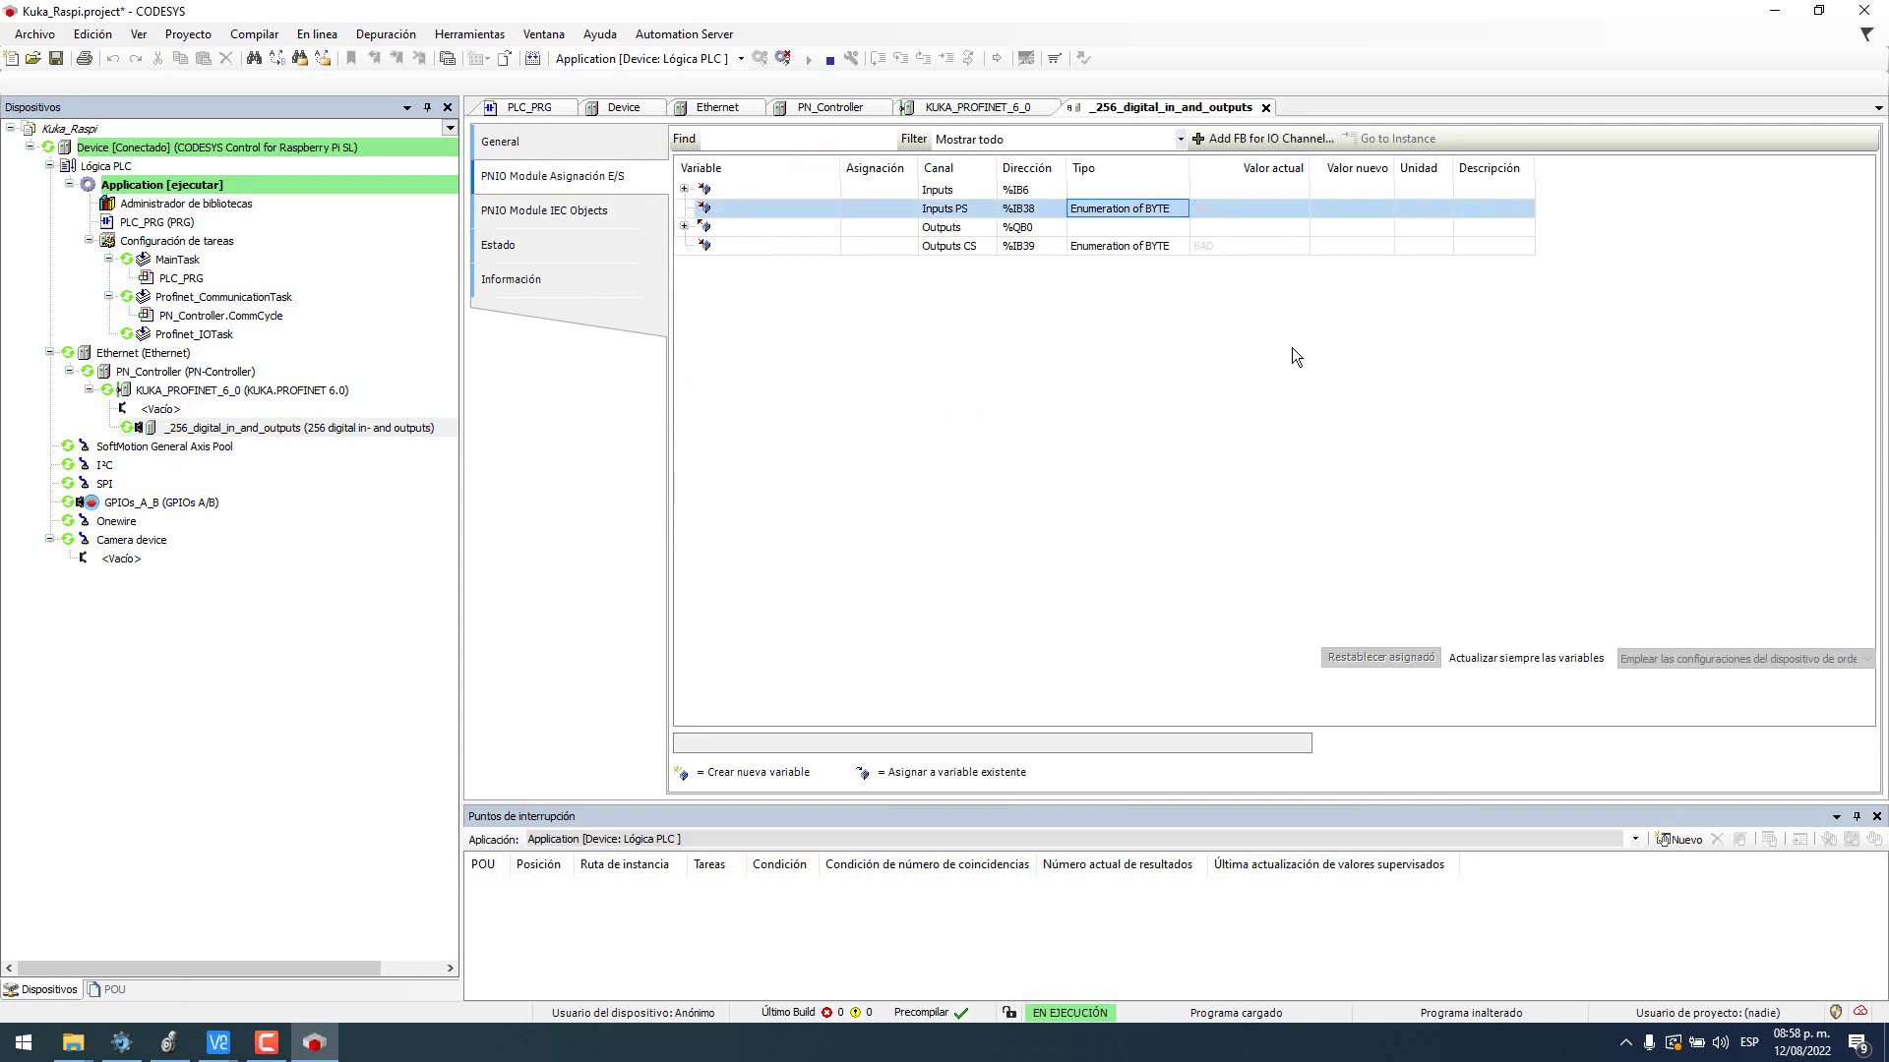
Step: Log out, set the module's variable updating to Activado 2 (siempre en tarea de ciclo de bus), and log in again with the online change
left_click(783, 57)
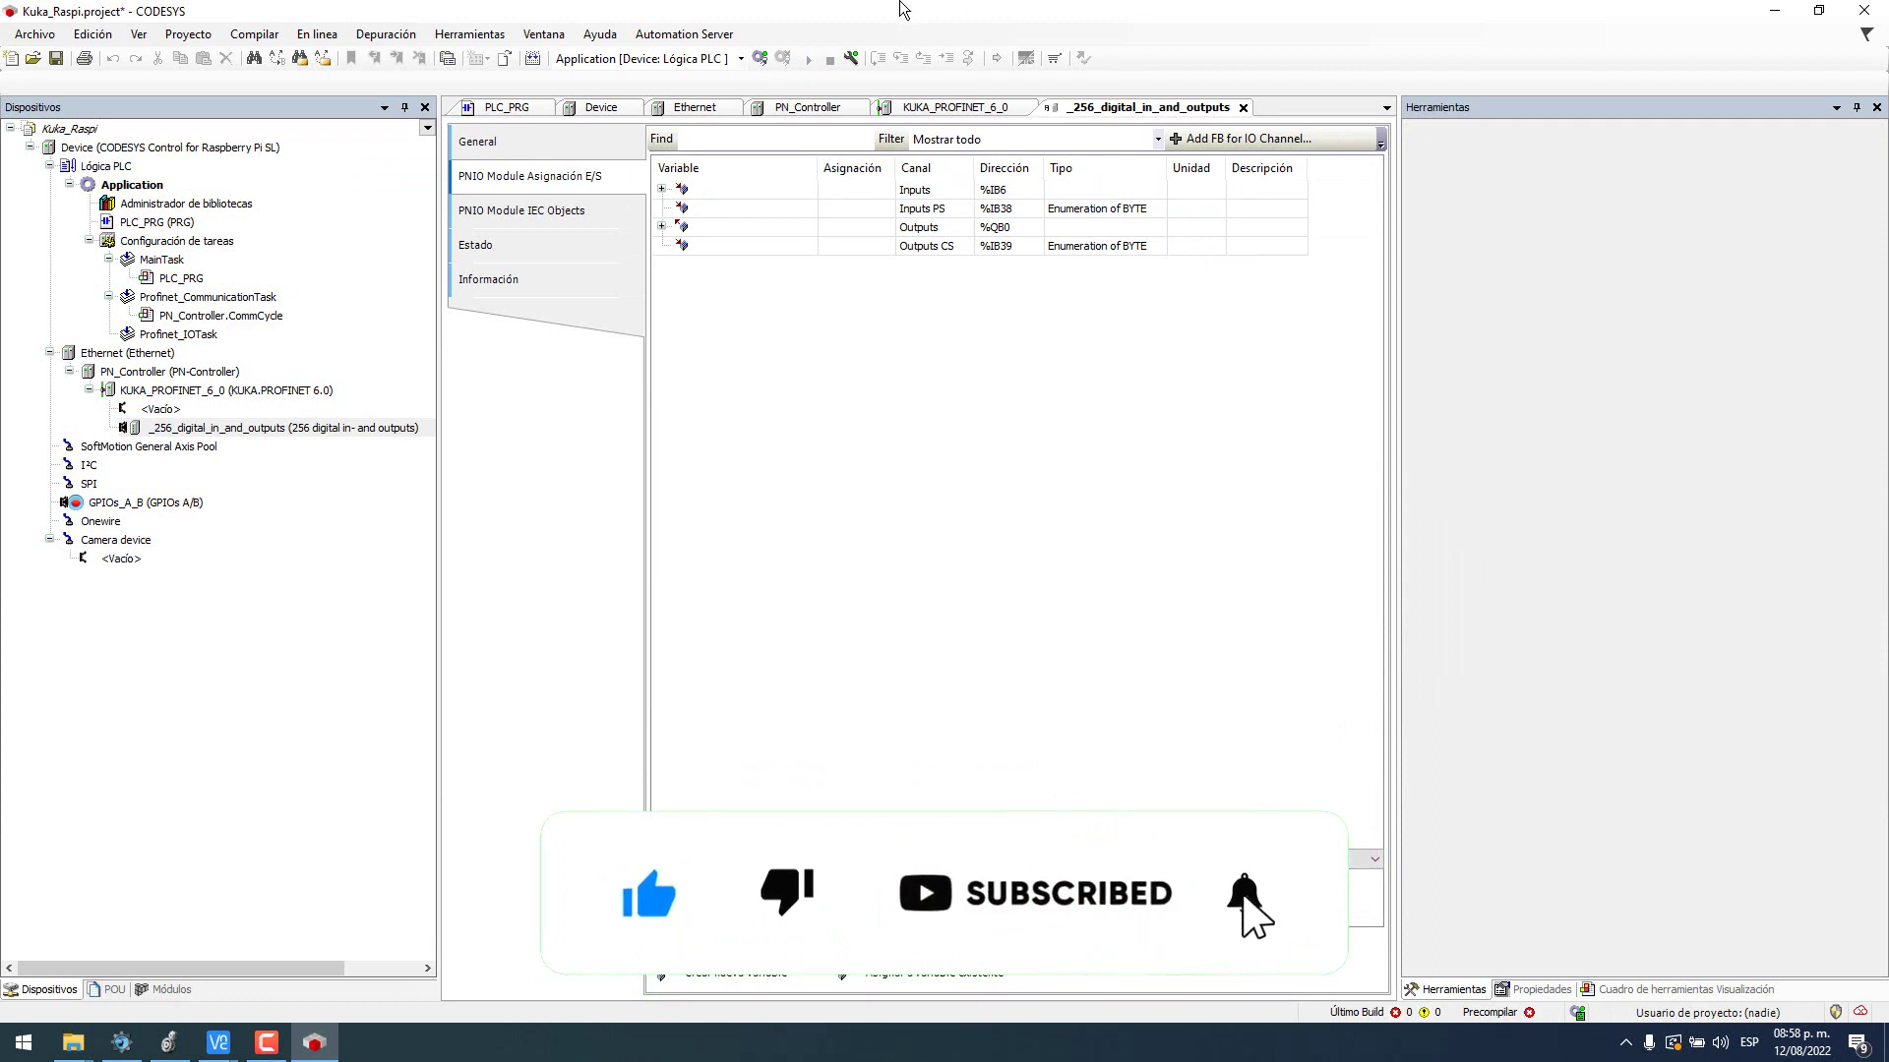
left_click(760, 57)
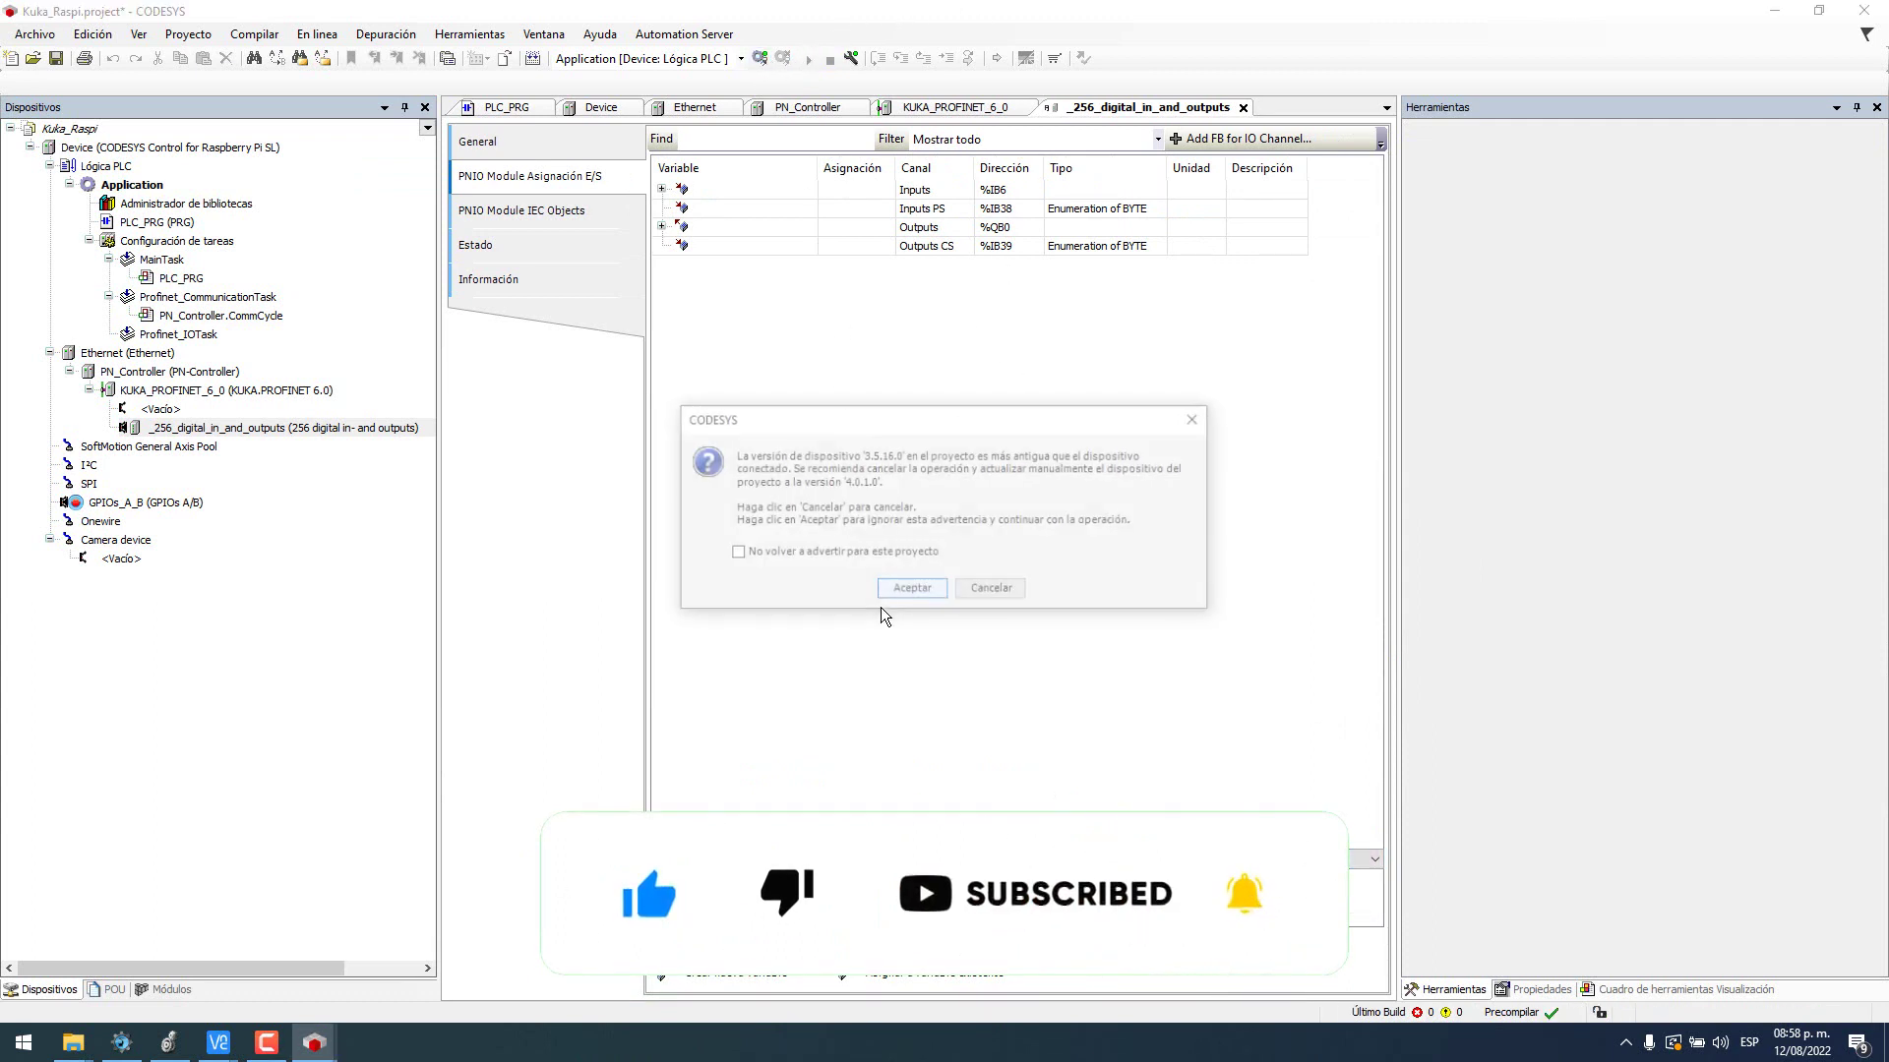
left_click(911, 590)
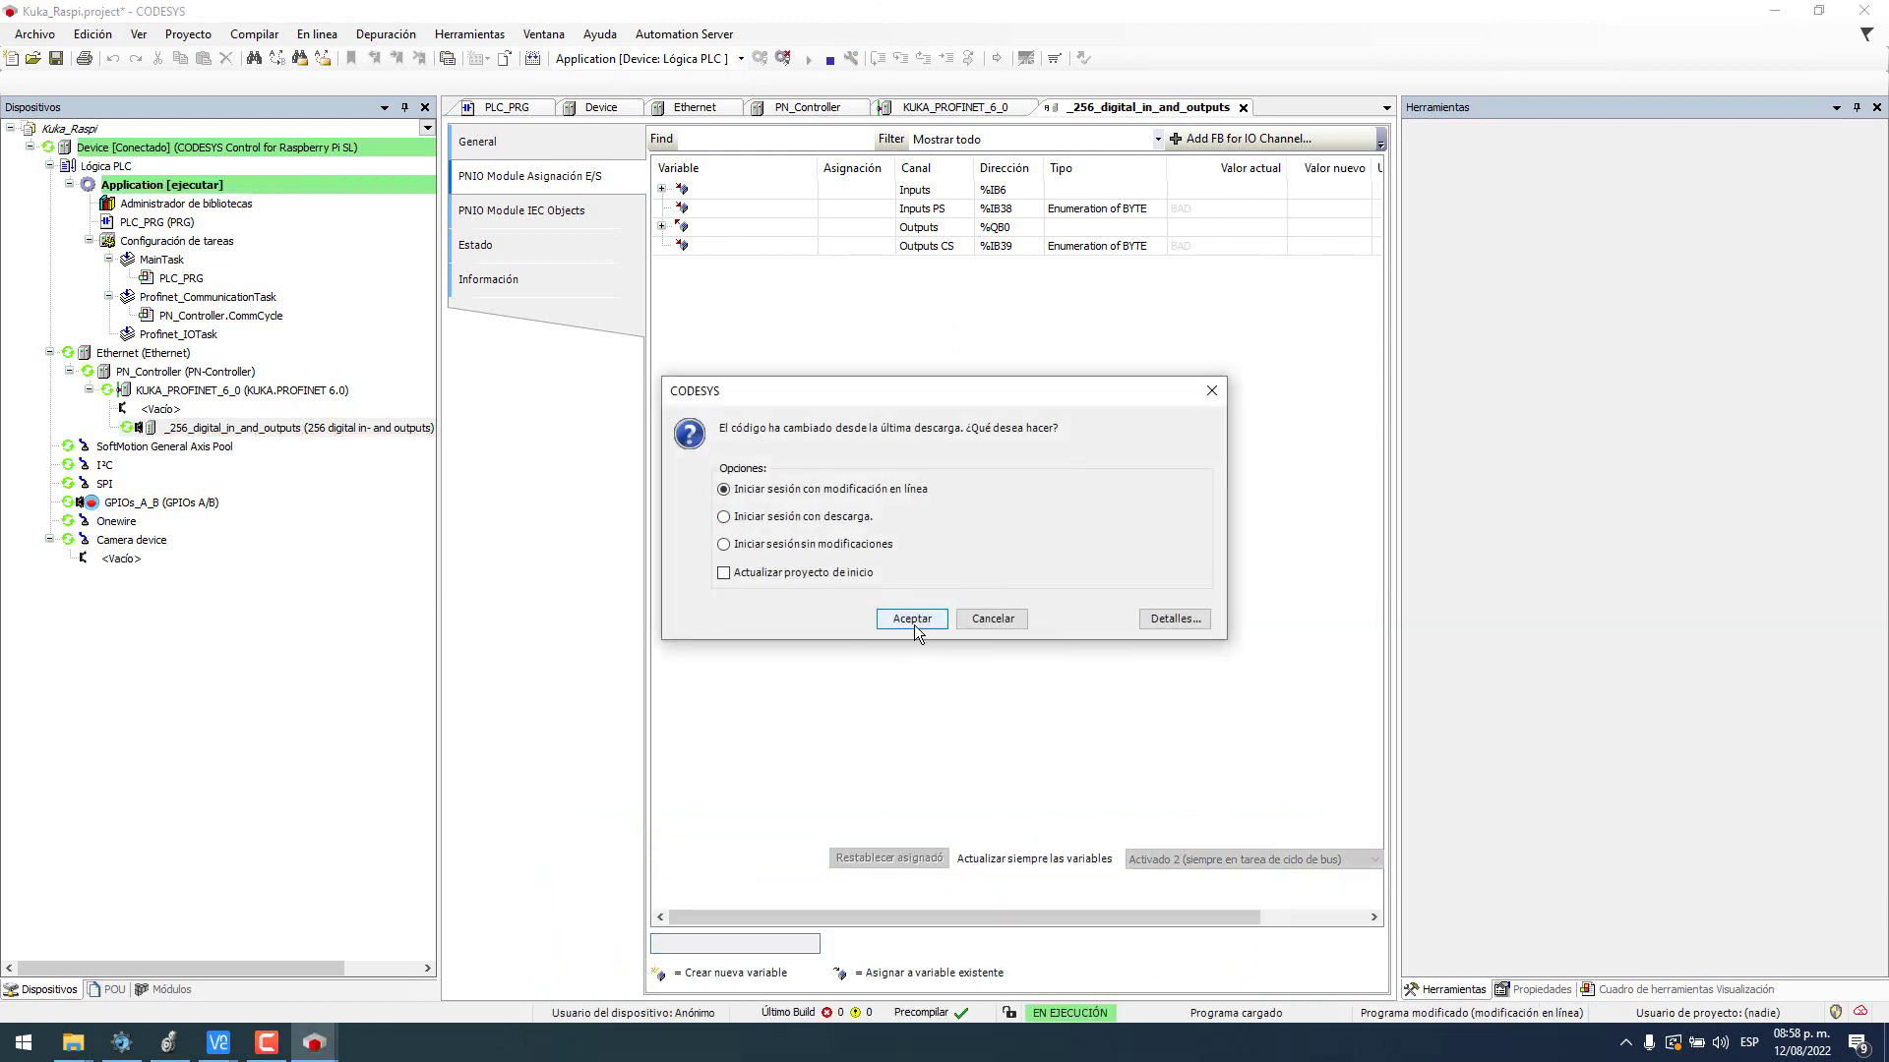
left_click(912, 619)
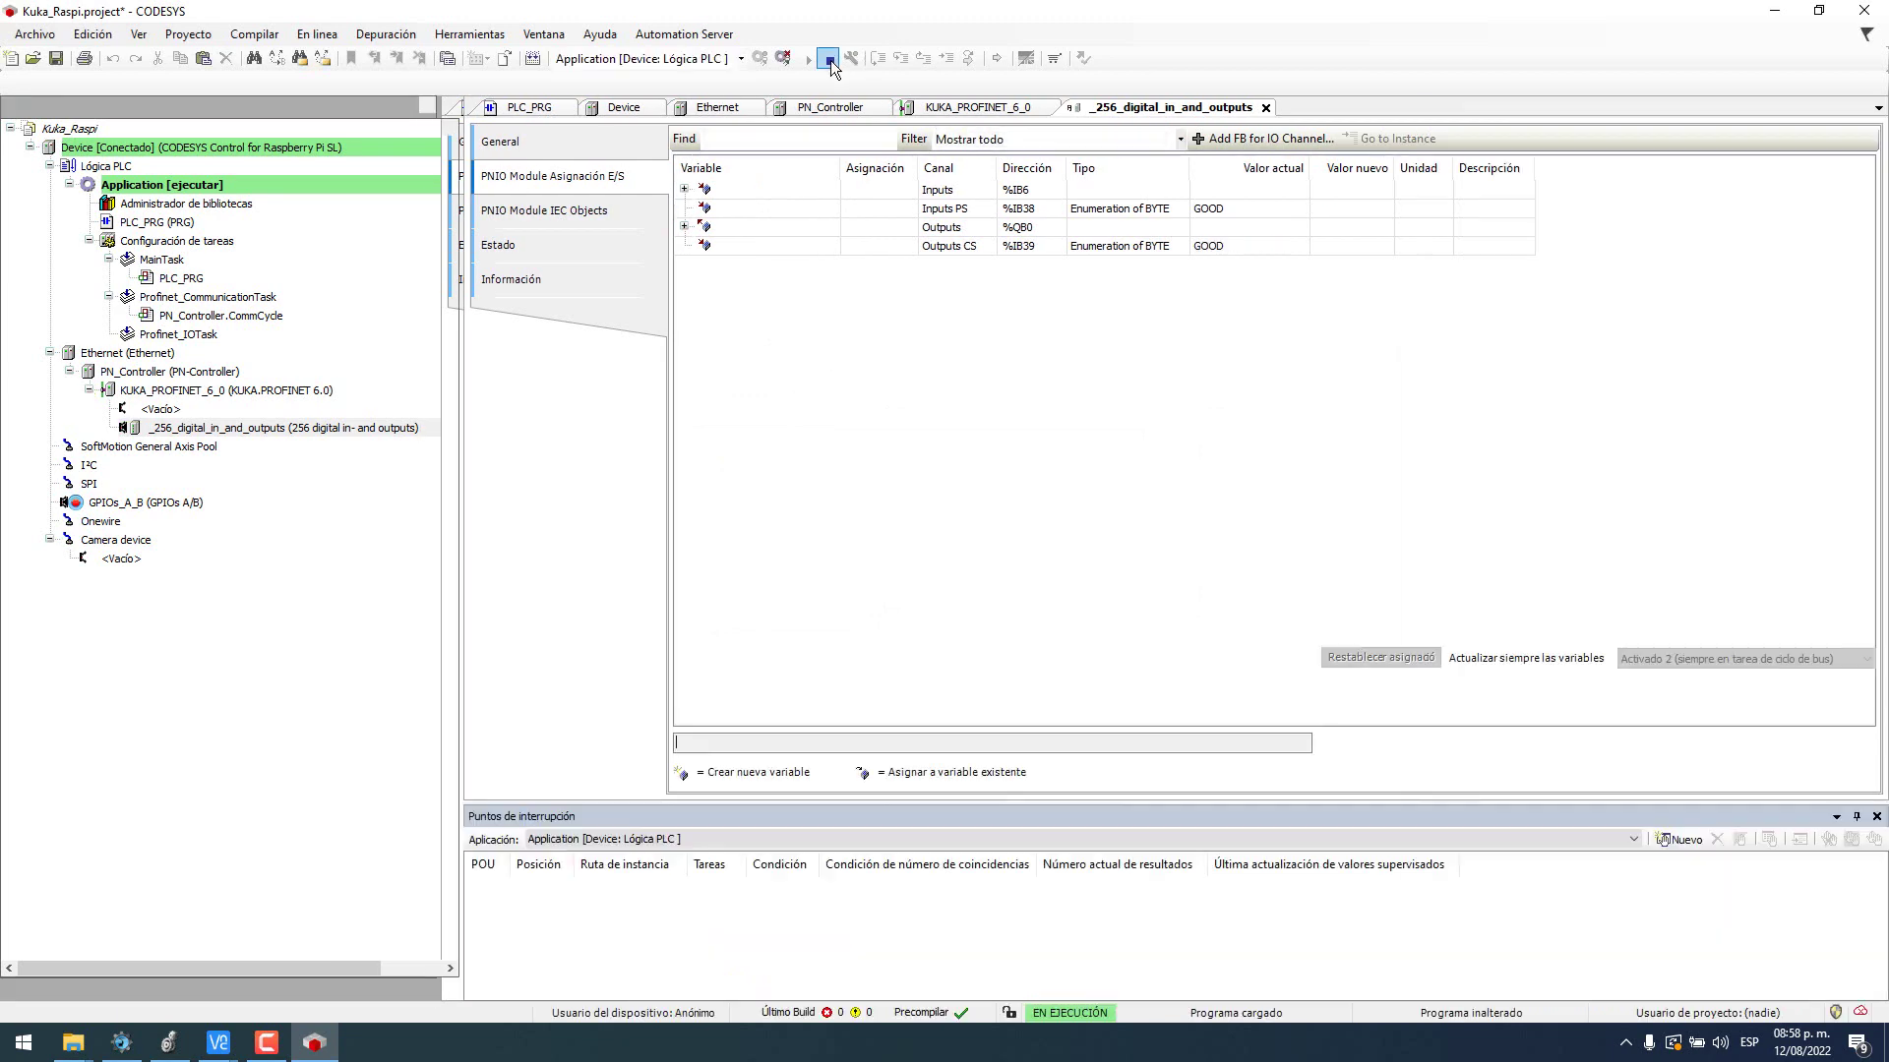
Step: Examine the current values of the module's input channels and output channels, leaving the outputs expanded
left_click(685, 190)
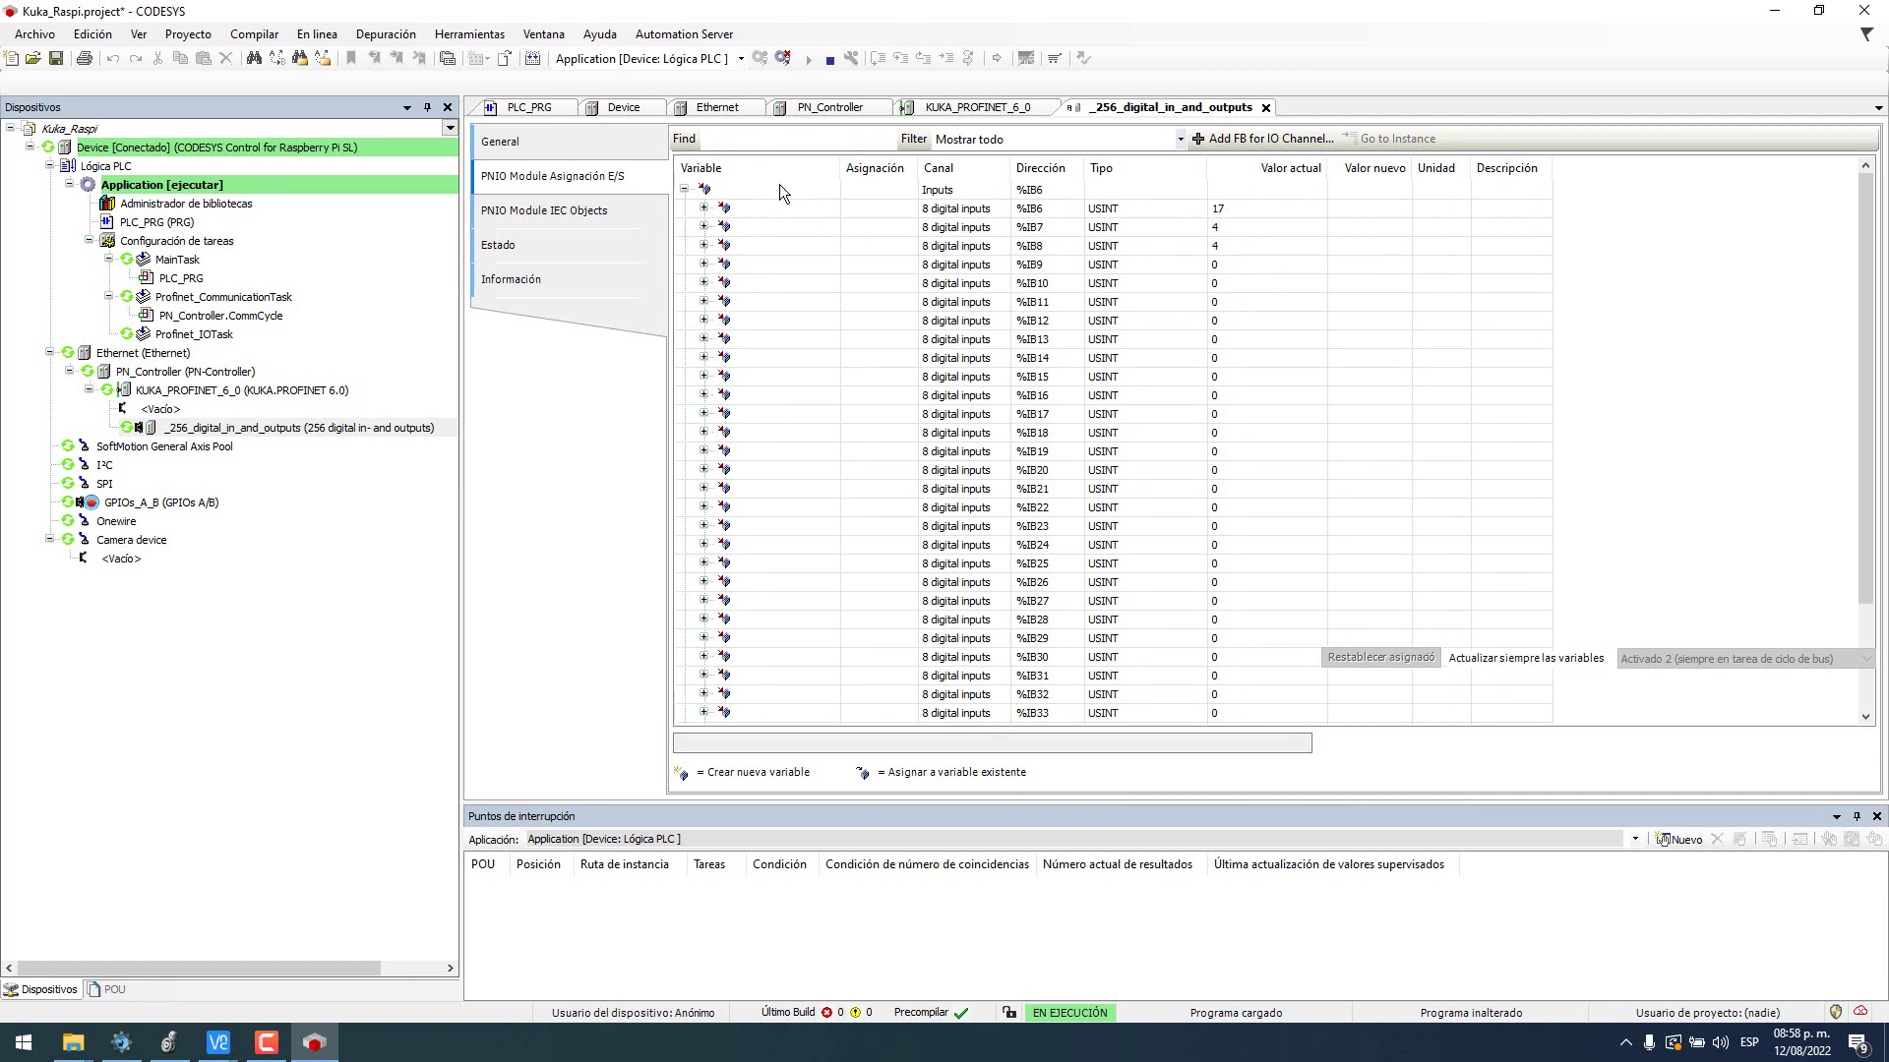
left_click(685, 189)
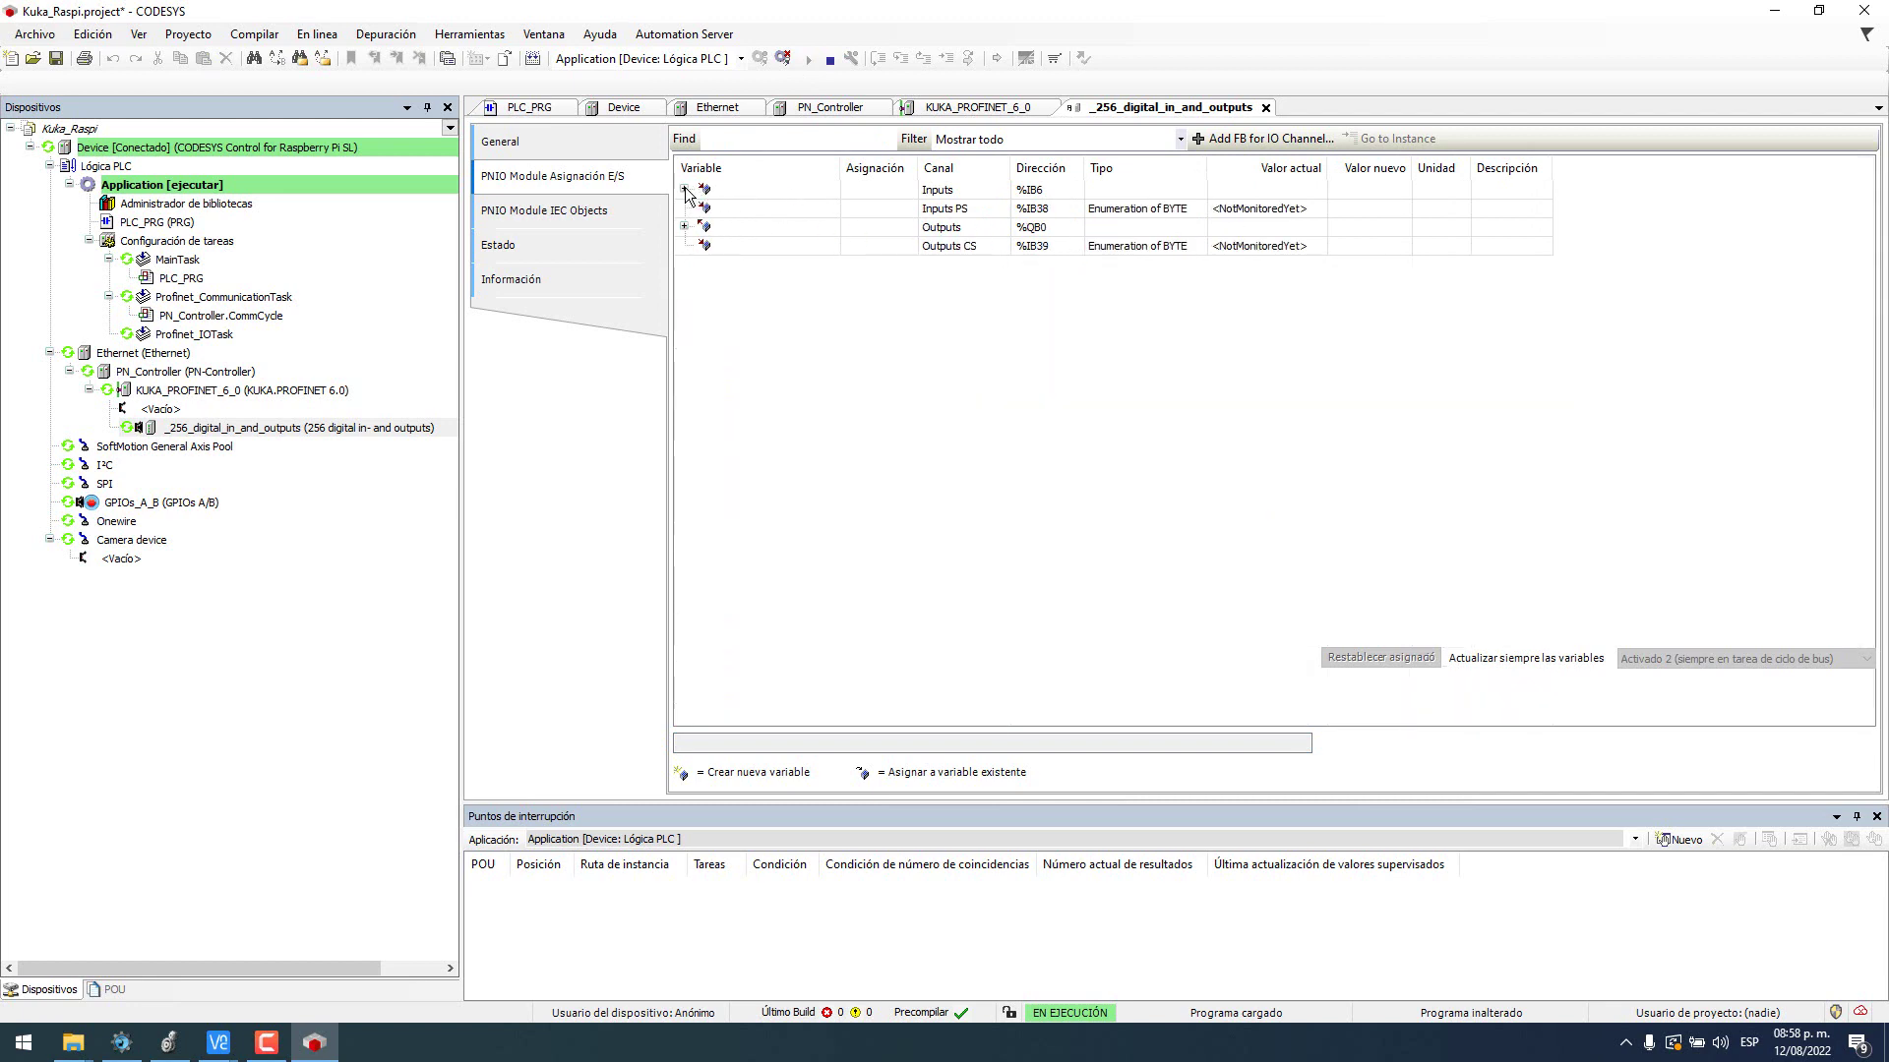
left_click(685, 228)
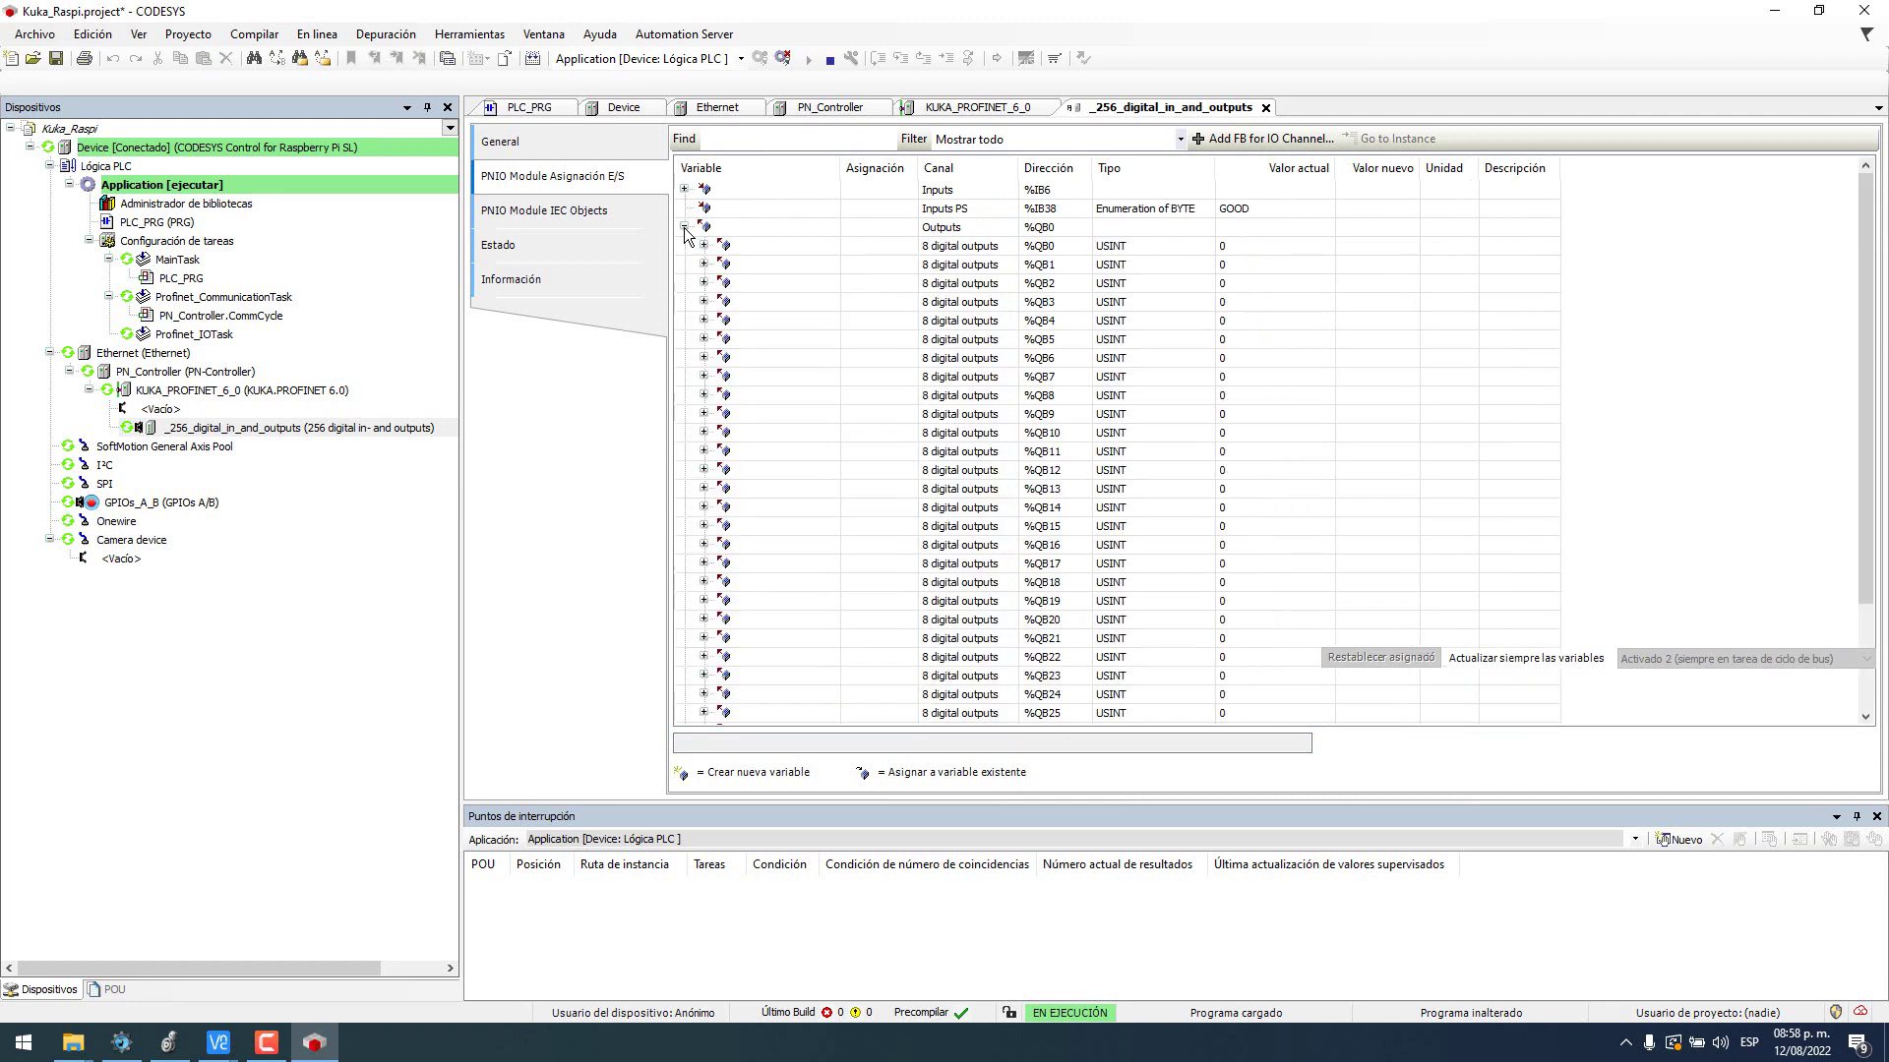
left_click(684, 227)
left_click(684, 227)
Step: Arrange CODESYS beside the VNC Viewer session and display the robot's digital inputs around number 101
key("super+Down")
left_click_drag(806, 120, 304, 111)
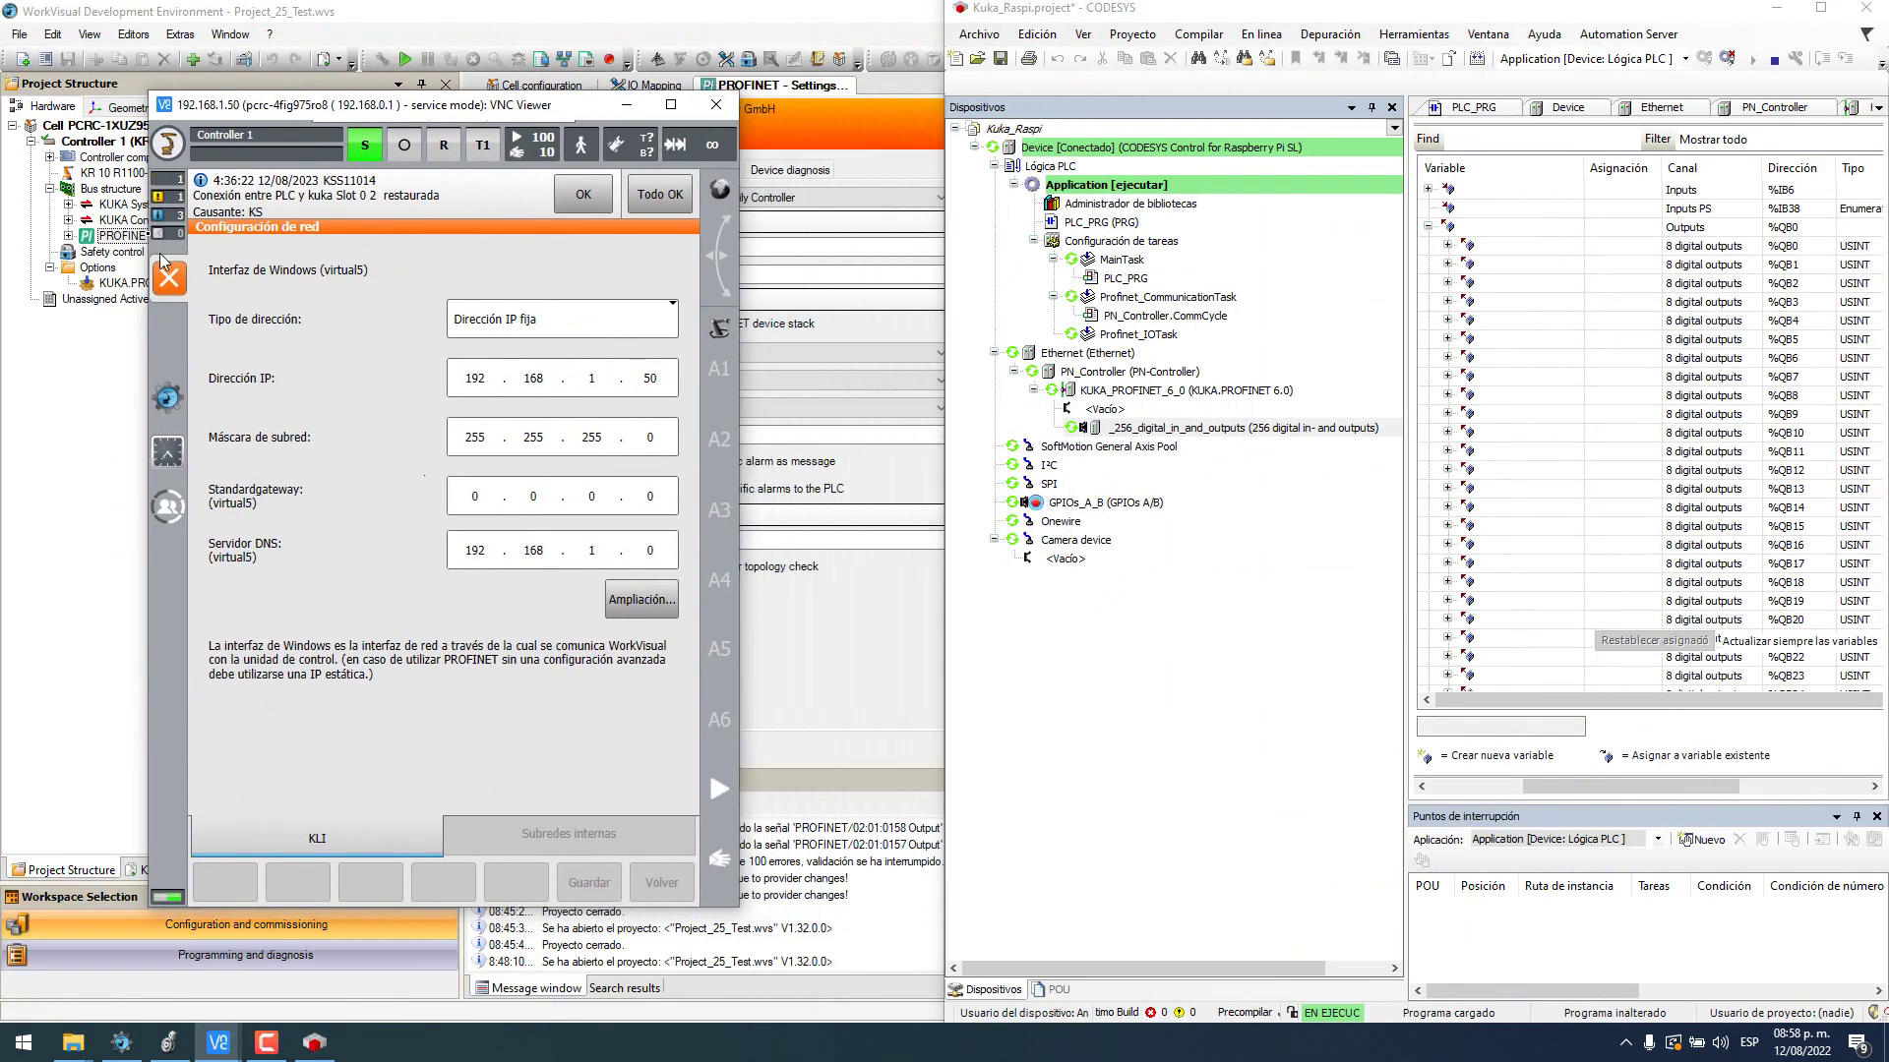
left_click(170, 145)
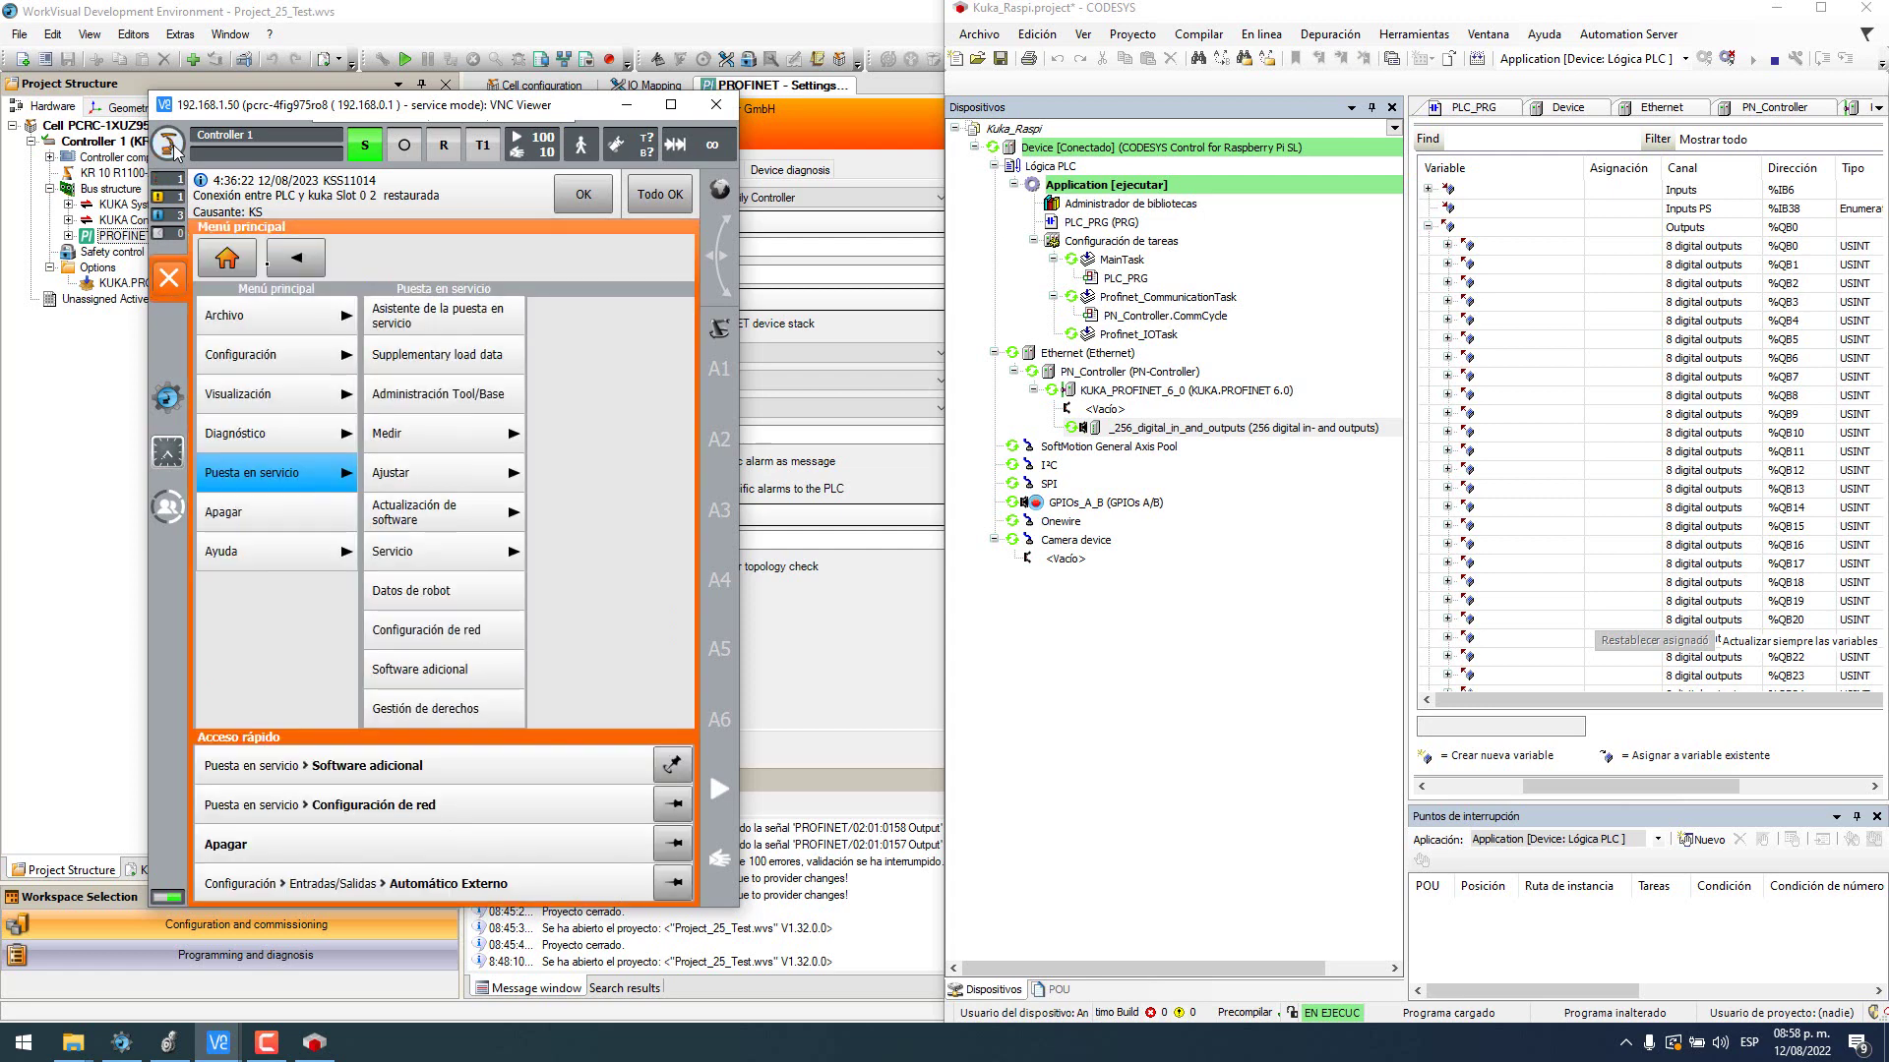
left_click(298, 394)
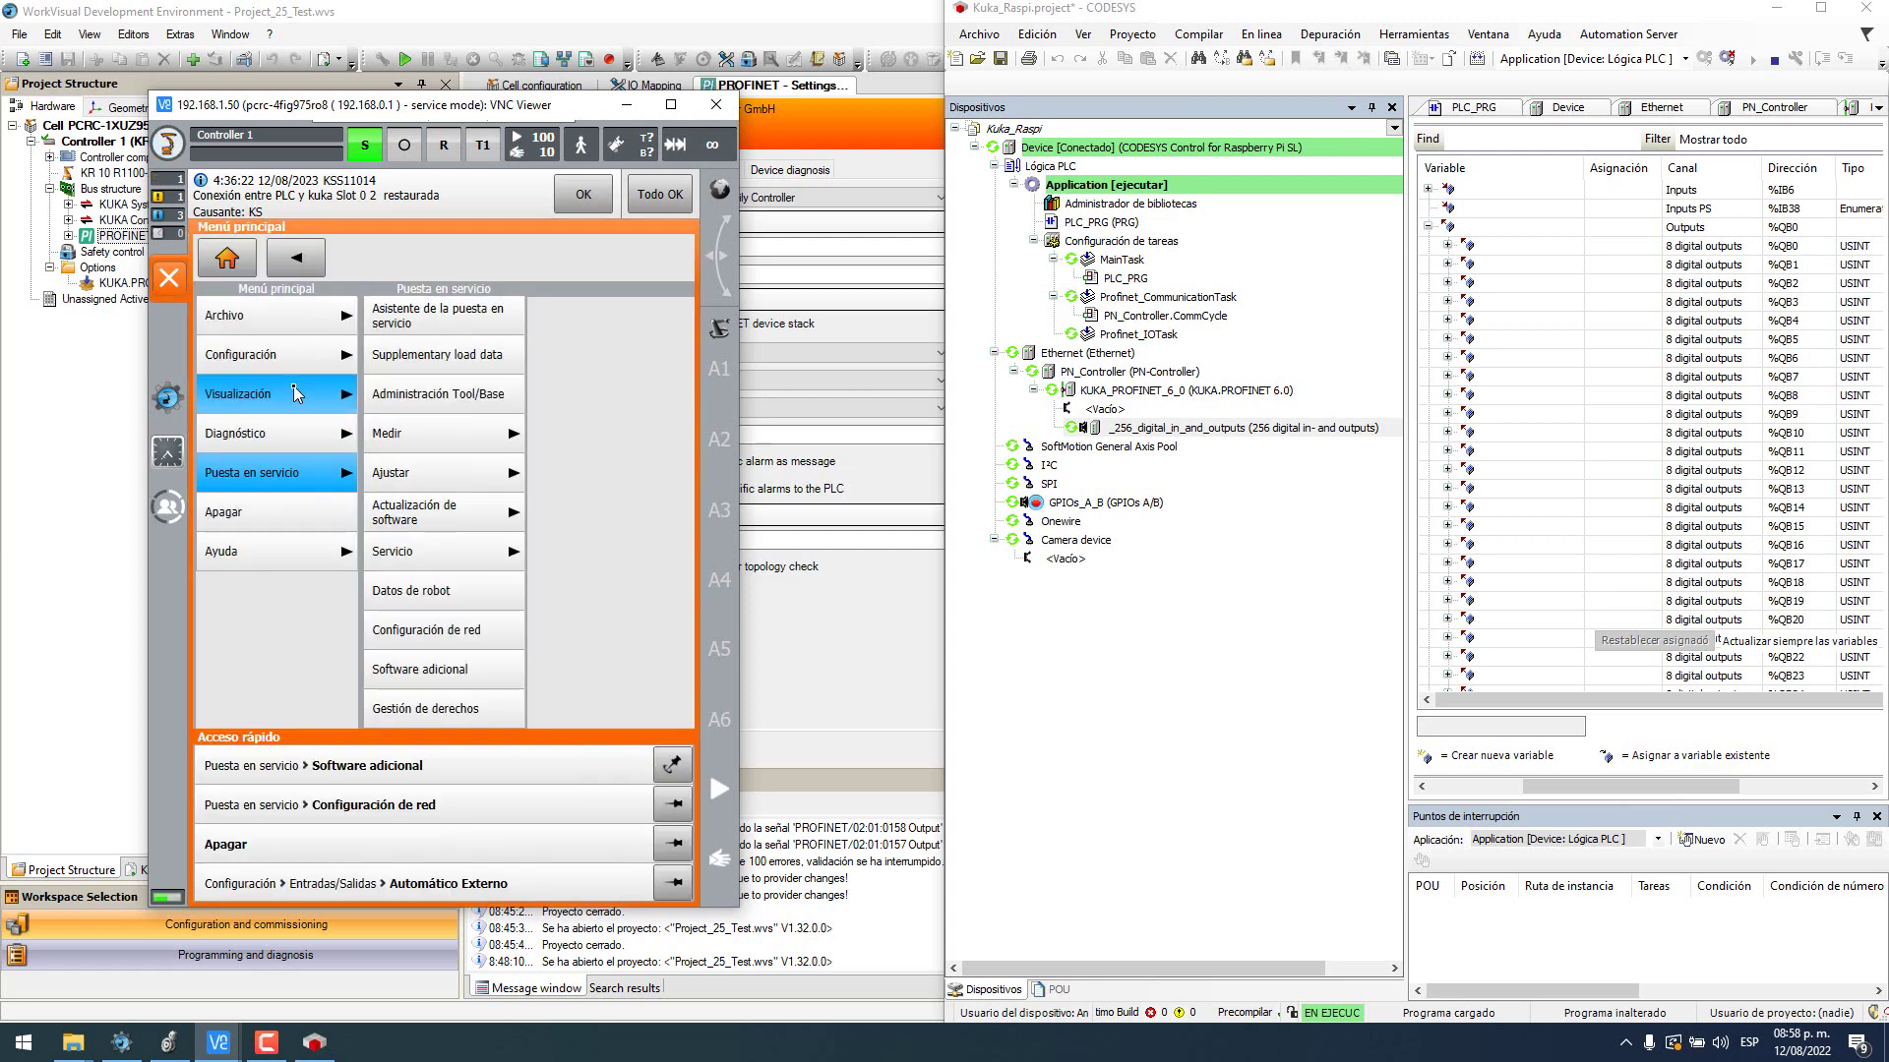
left_click(492, 327)
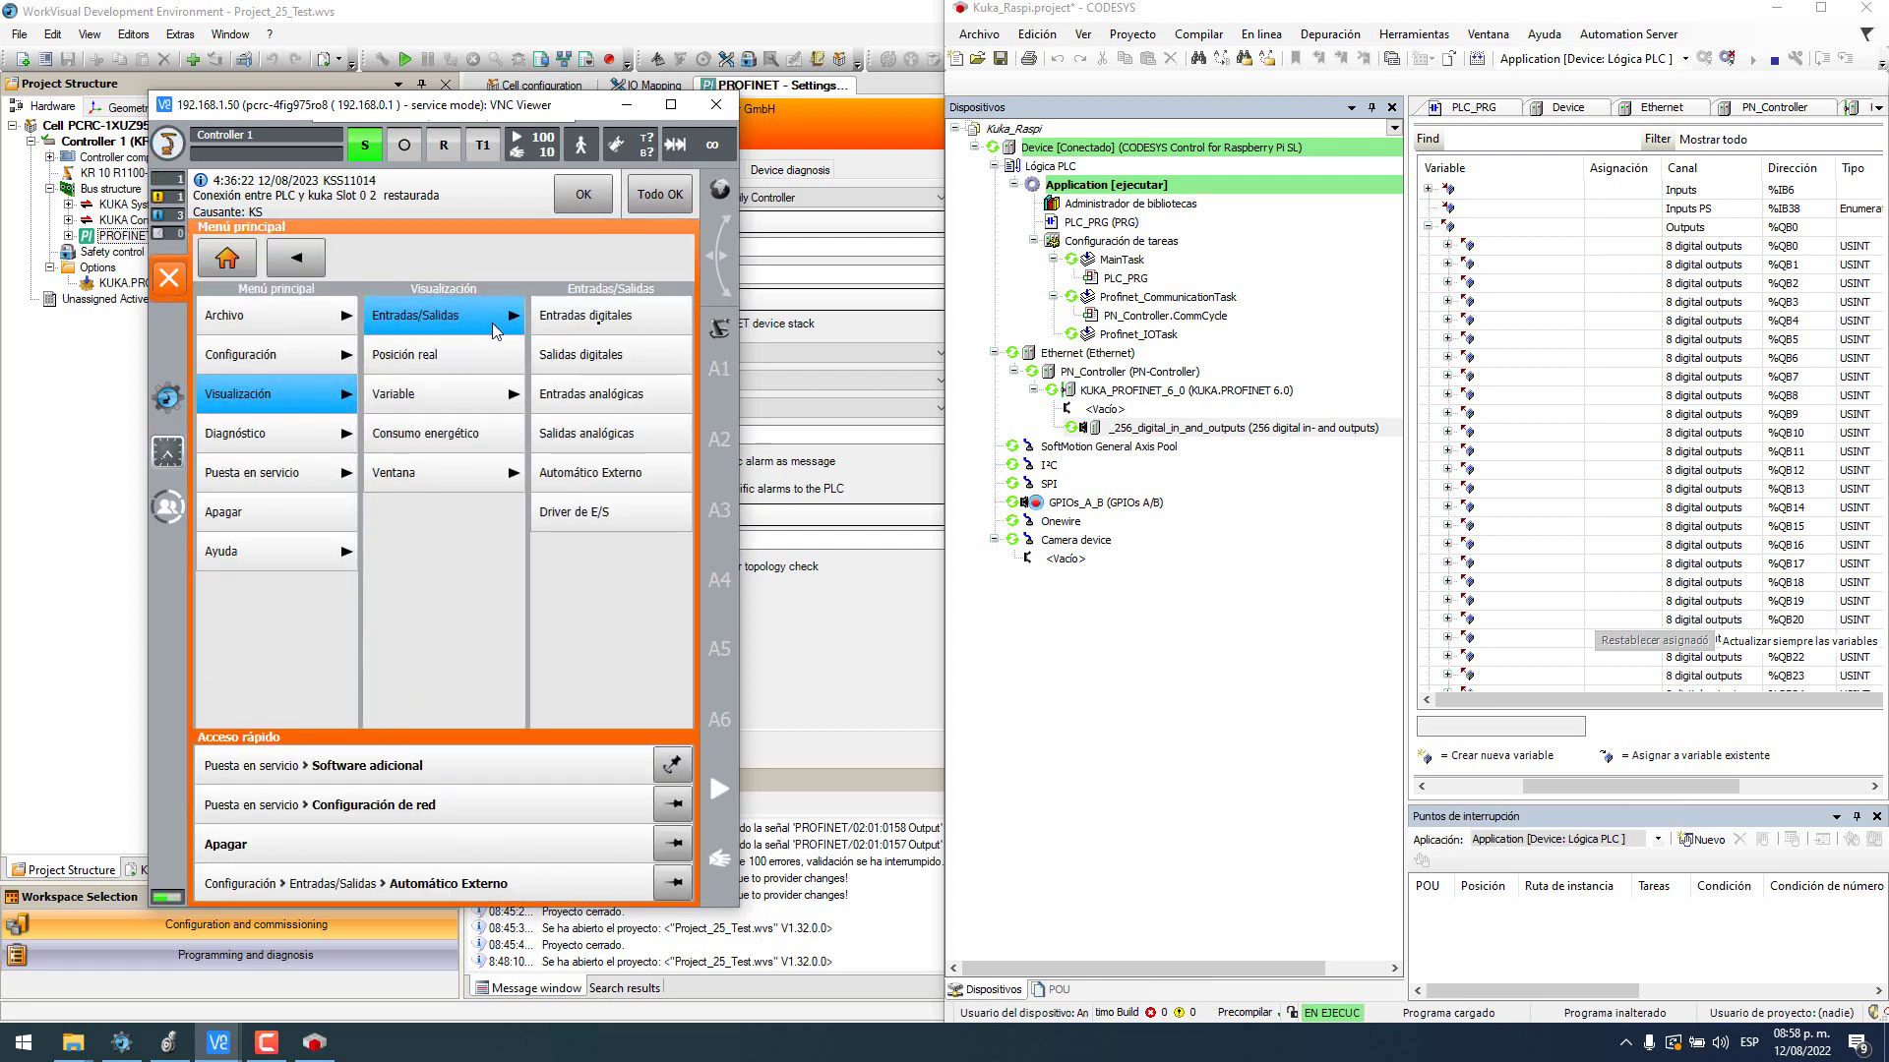
left_click(605, 323)
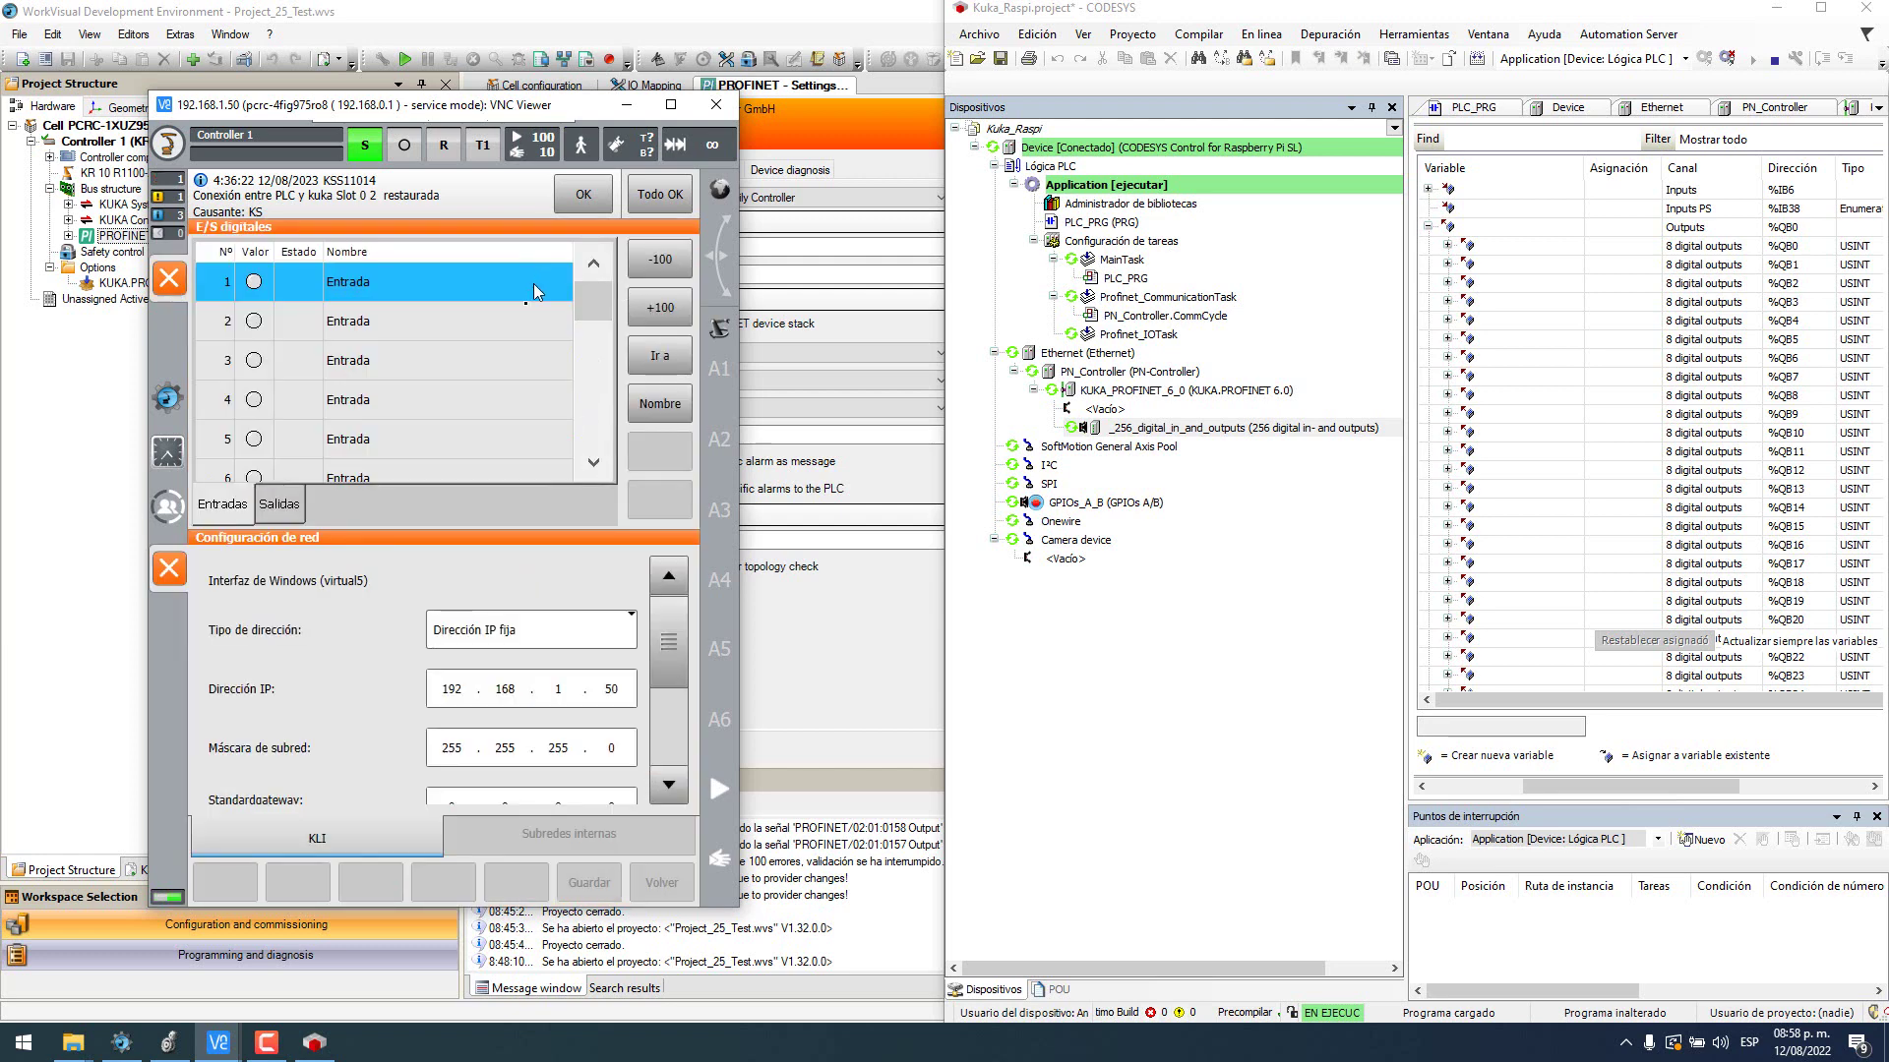
left_click(652, 312)
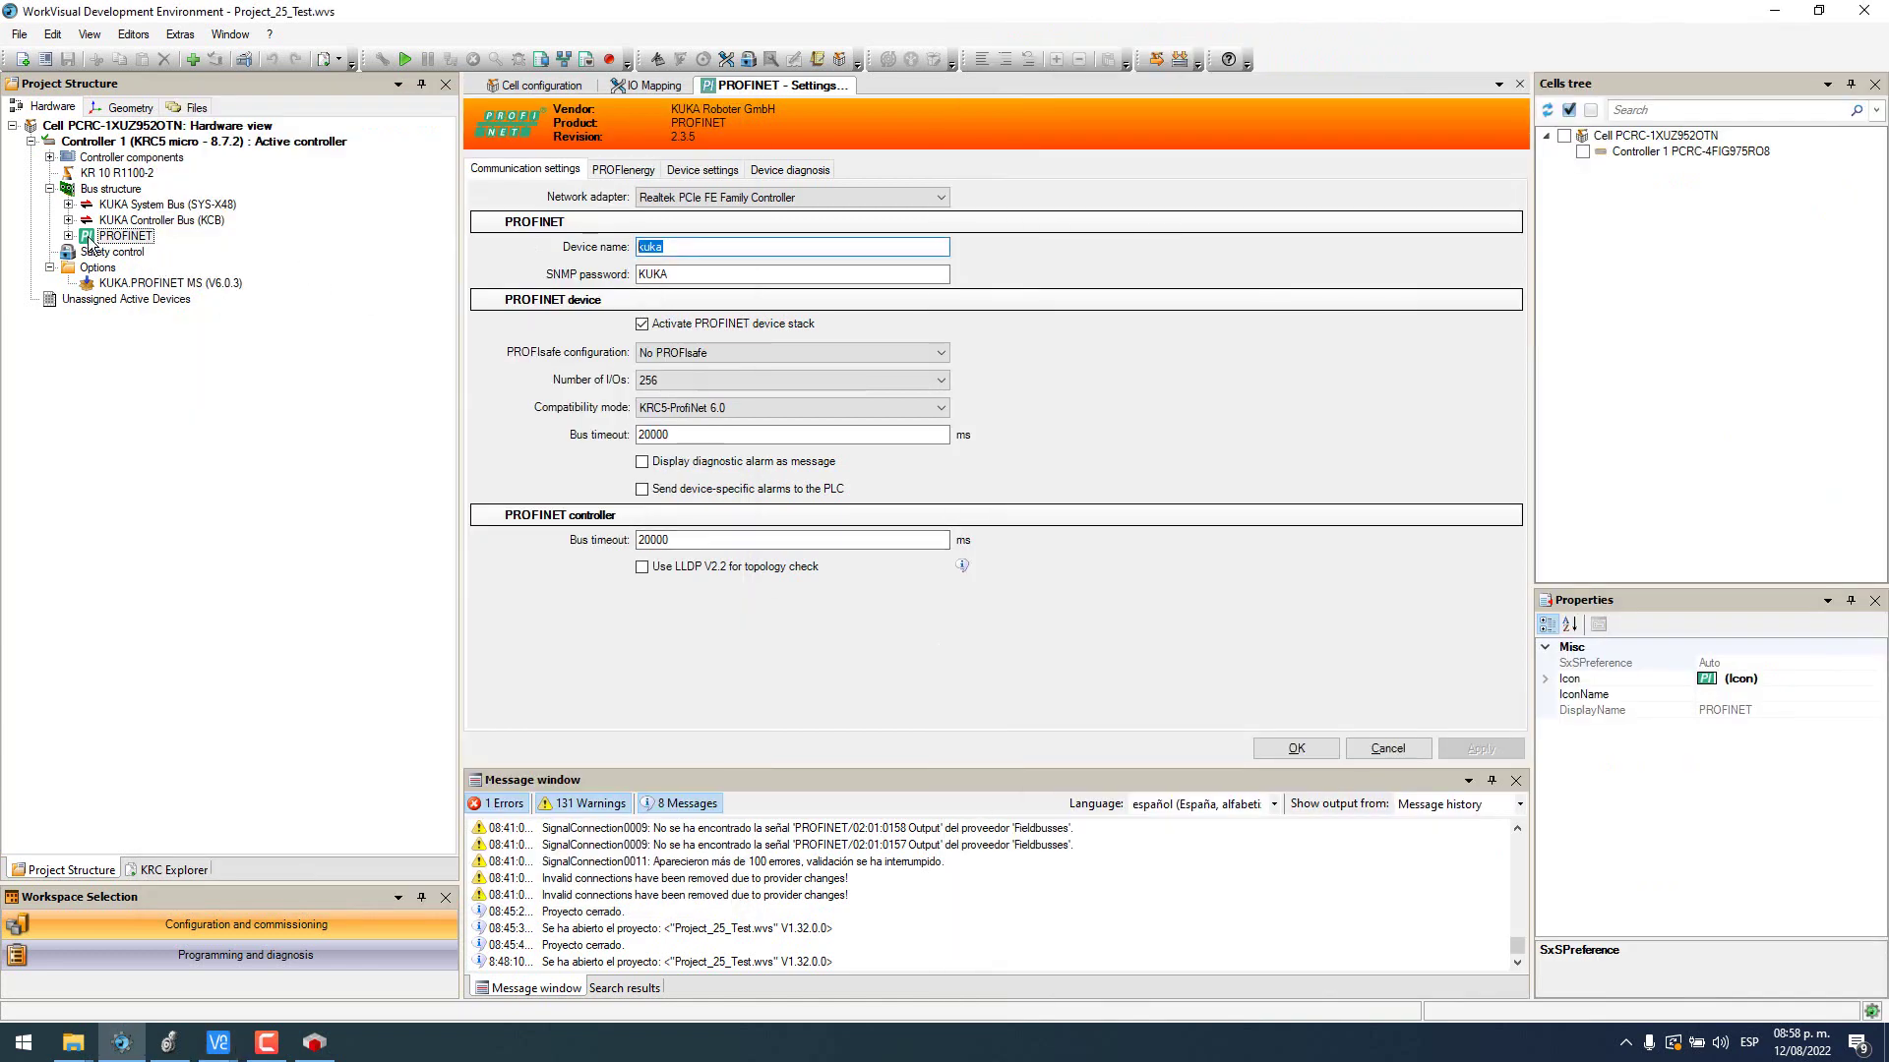
Step: In WorkVisual's IO mapping, display the digital inputs connected to PROFINET and check the first mapped signal
left_click(649, 85)
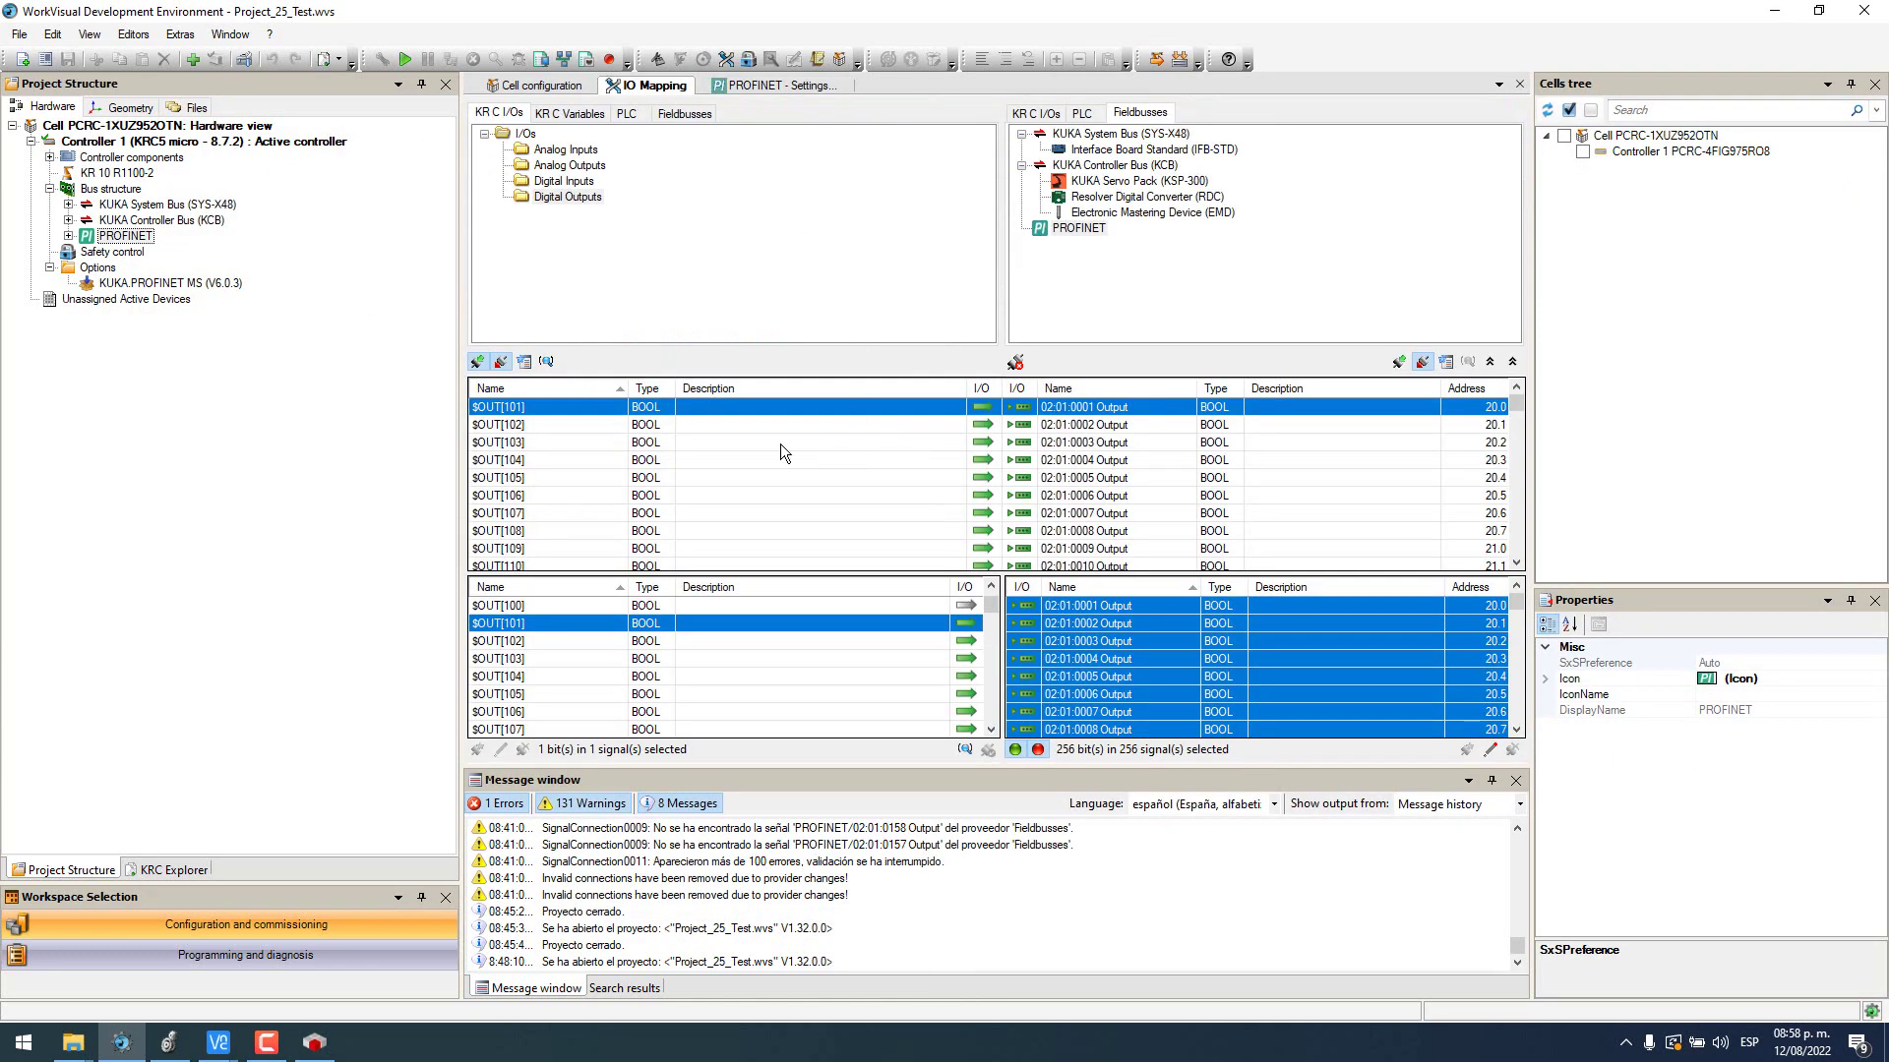
left_click(583, 184)
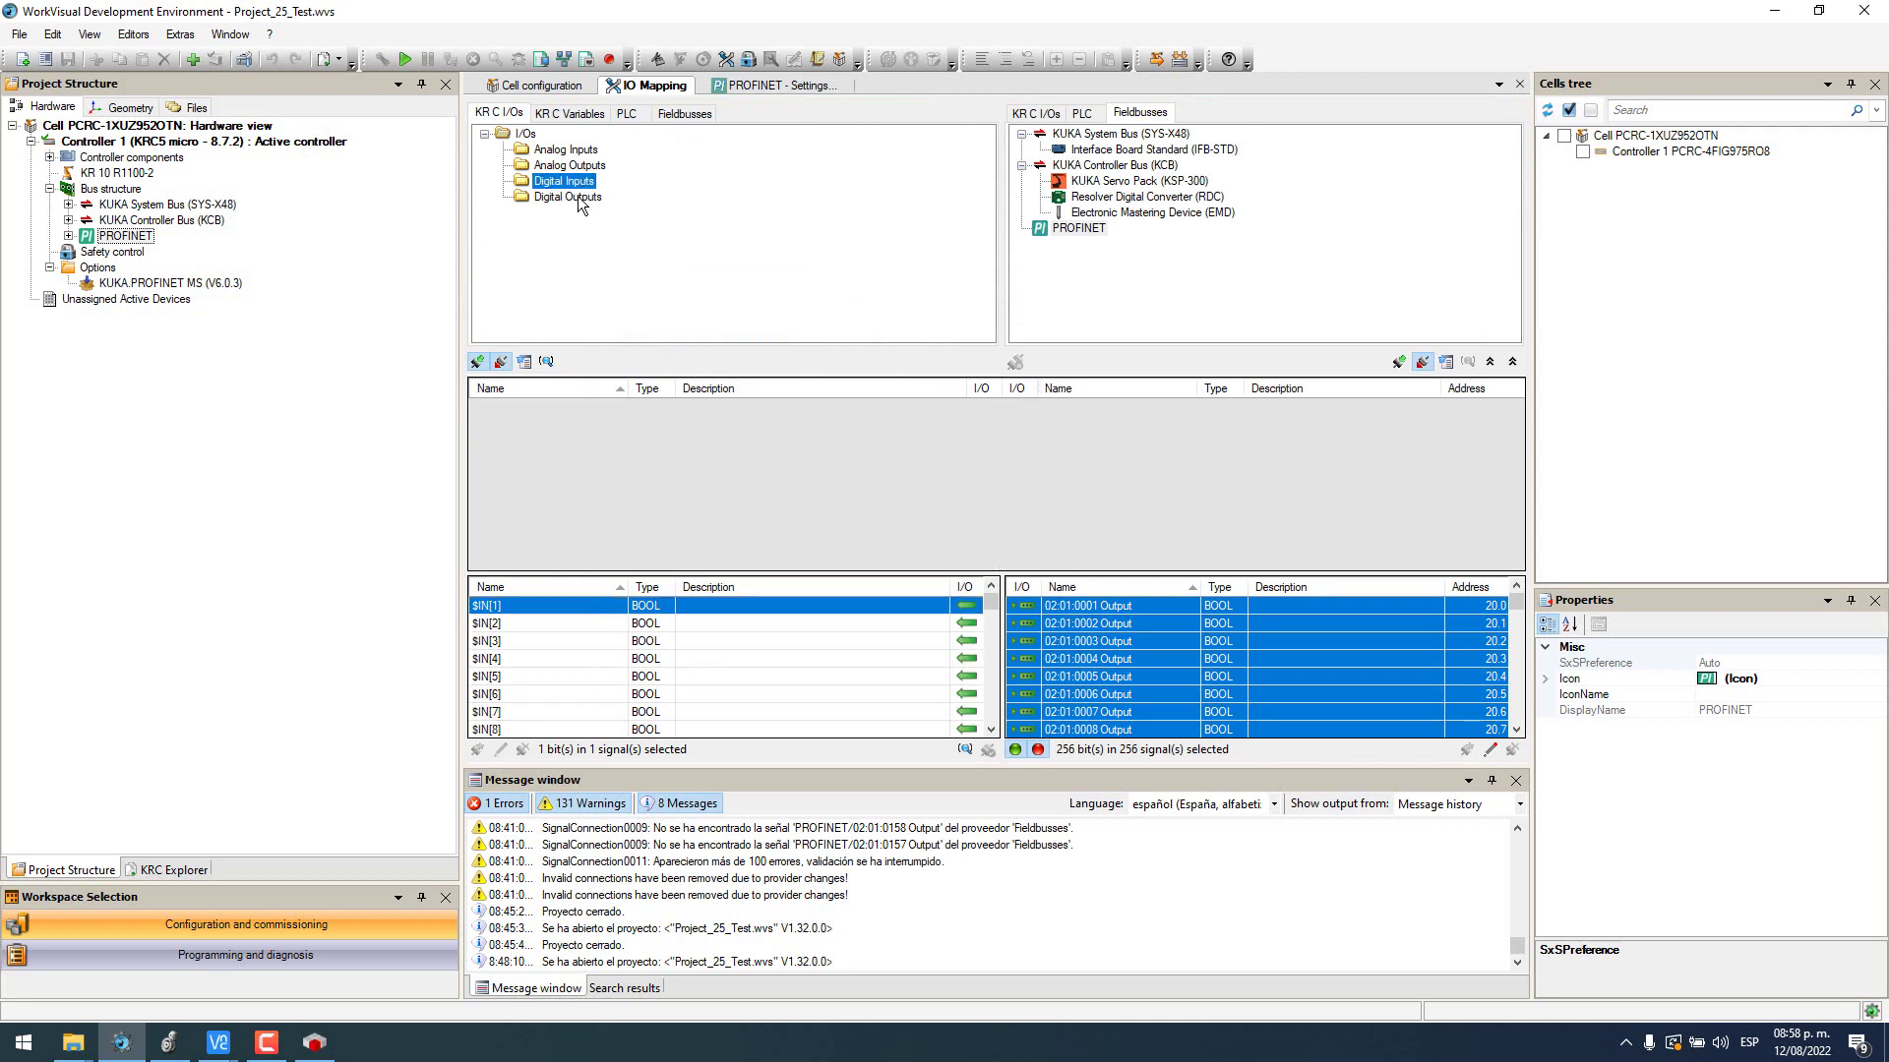
left_click(1399, 363)
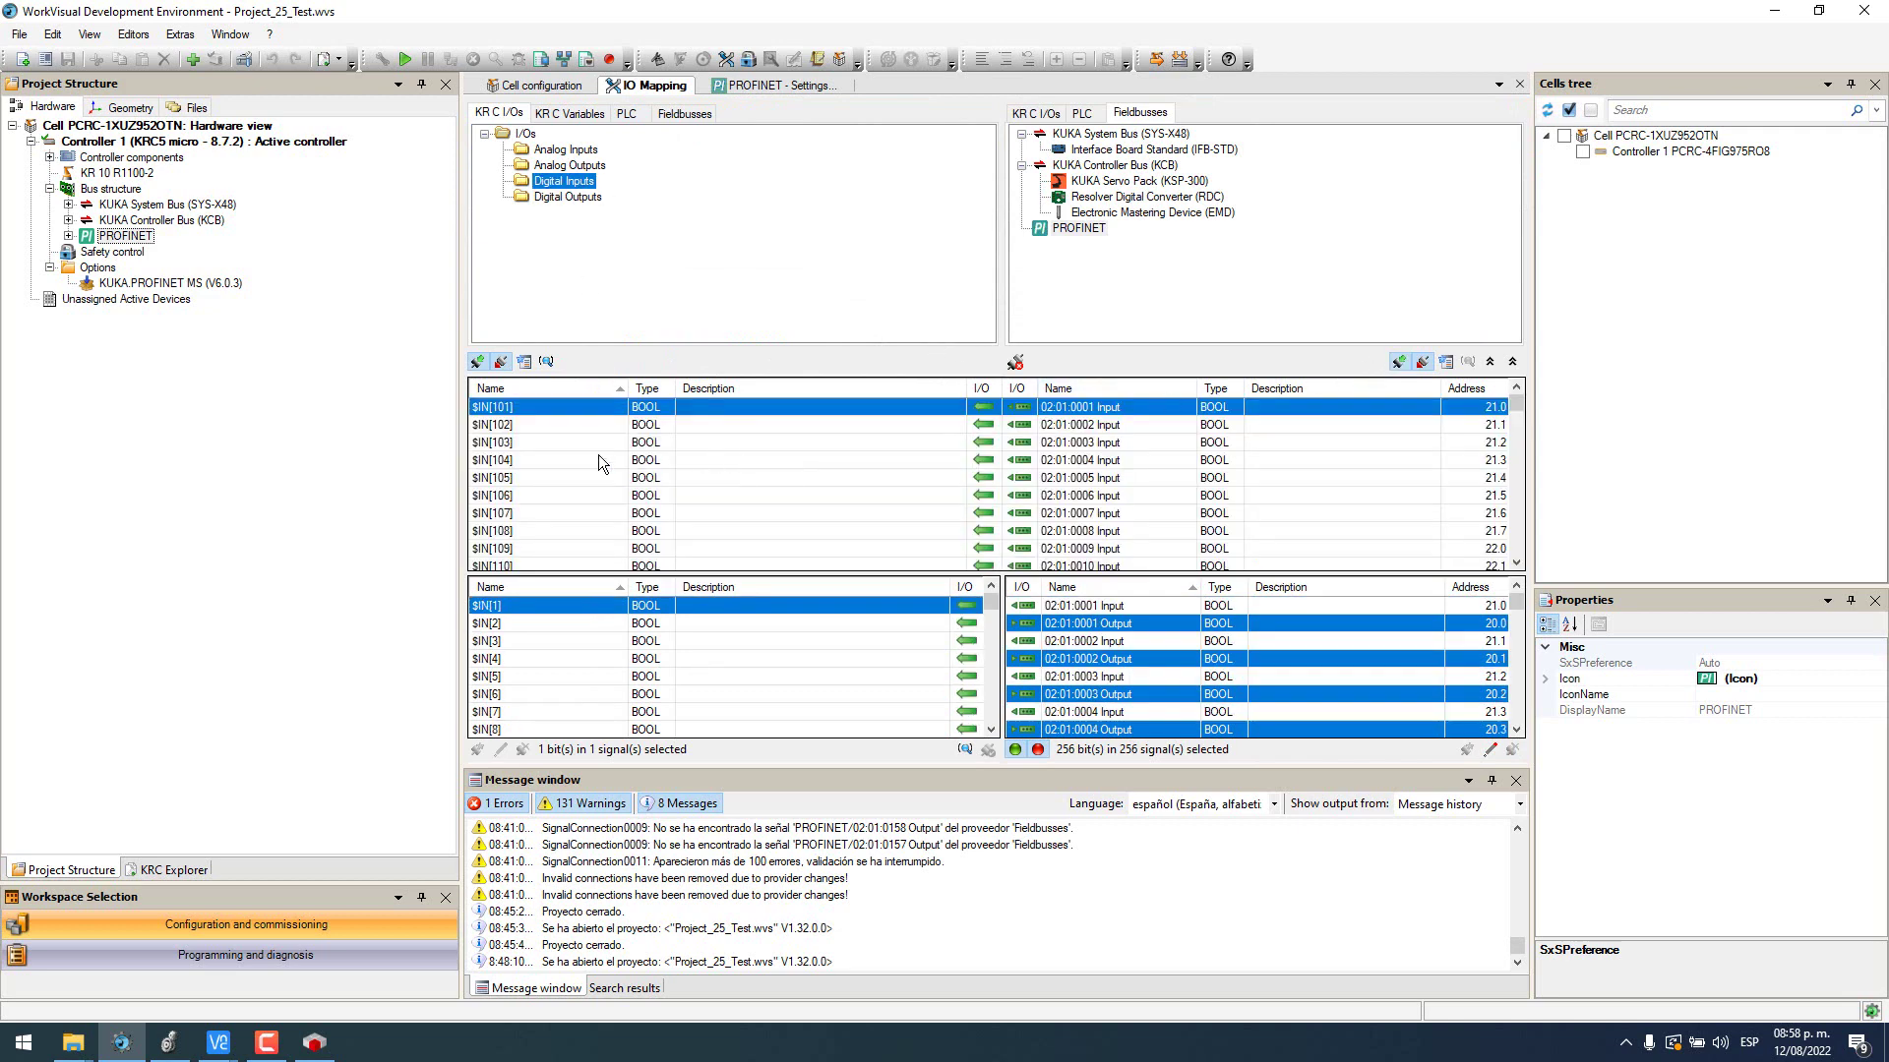
left_click(509, 411)
left_click(1774, 11)
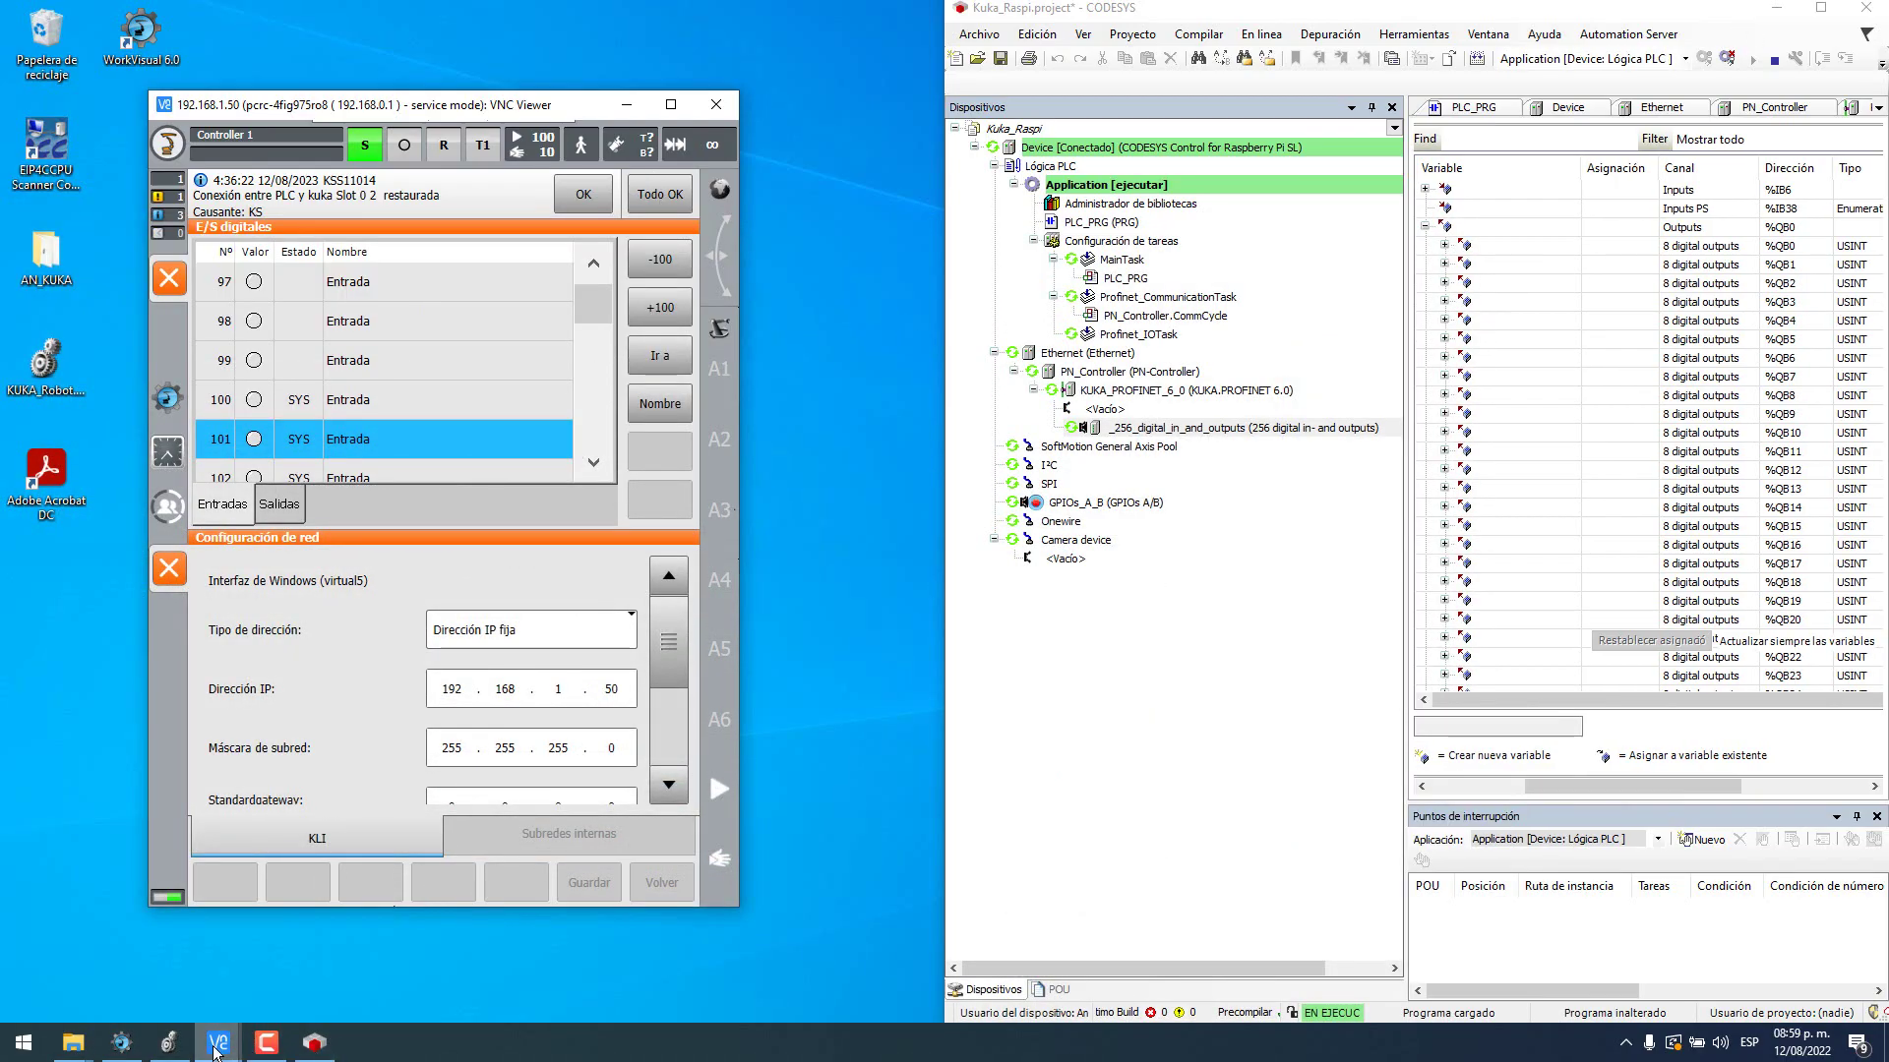
Step: Return to VNC Viewer and CODESYS side by side, with robot inputs 101 to 104 and the module's channel values in view
left_click(136, 1048)
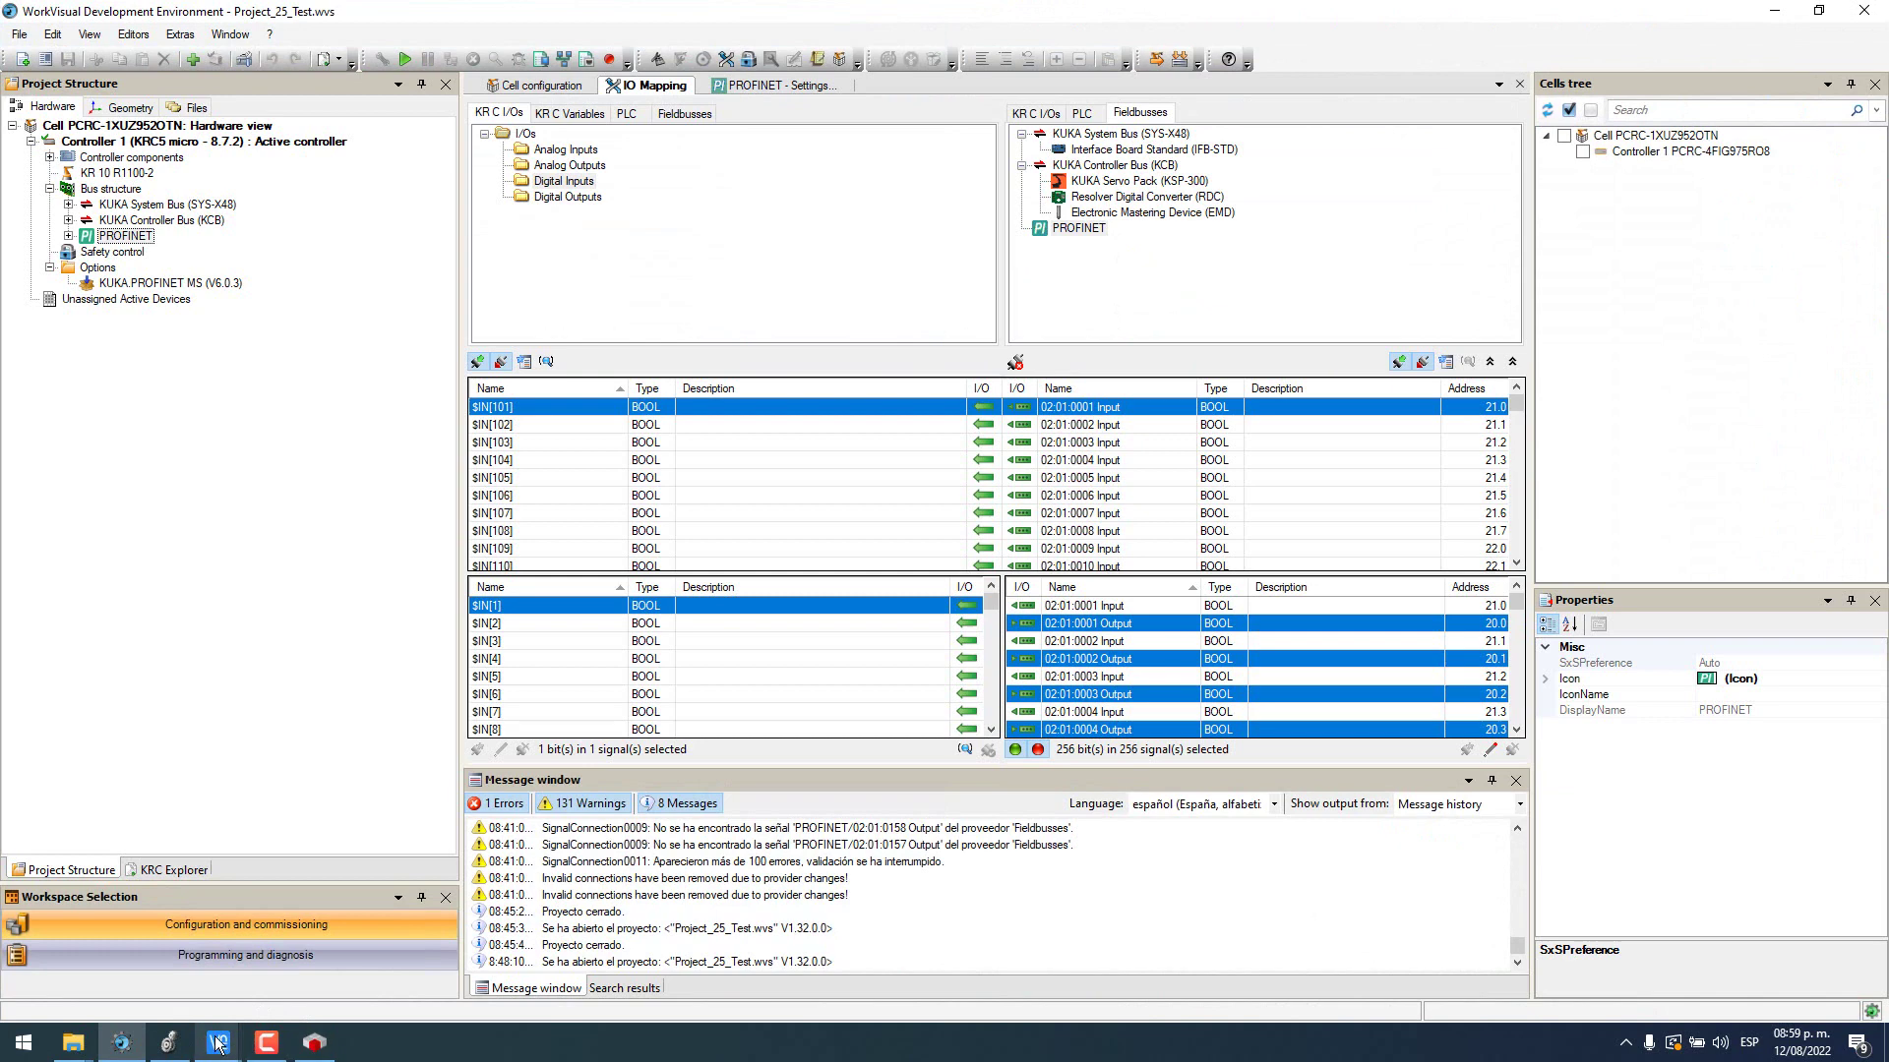
mouse_move(218, 1042)
left_click(287, 976)
left_click(315, 1041)
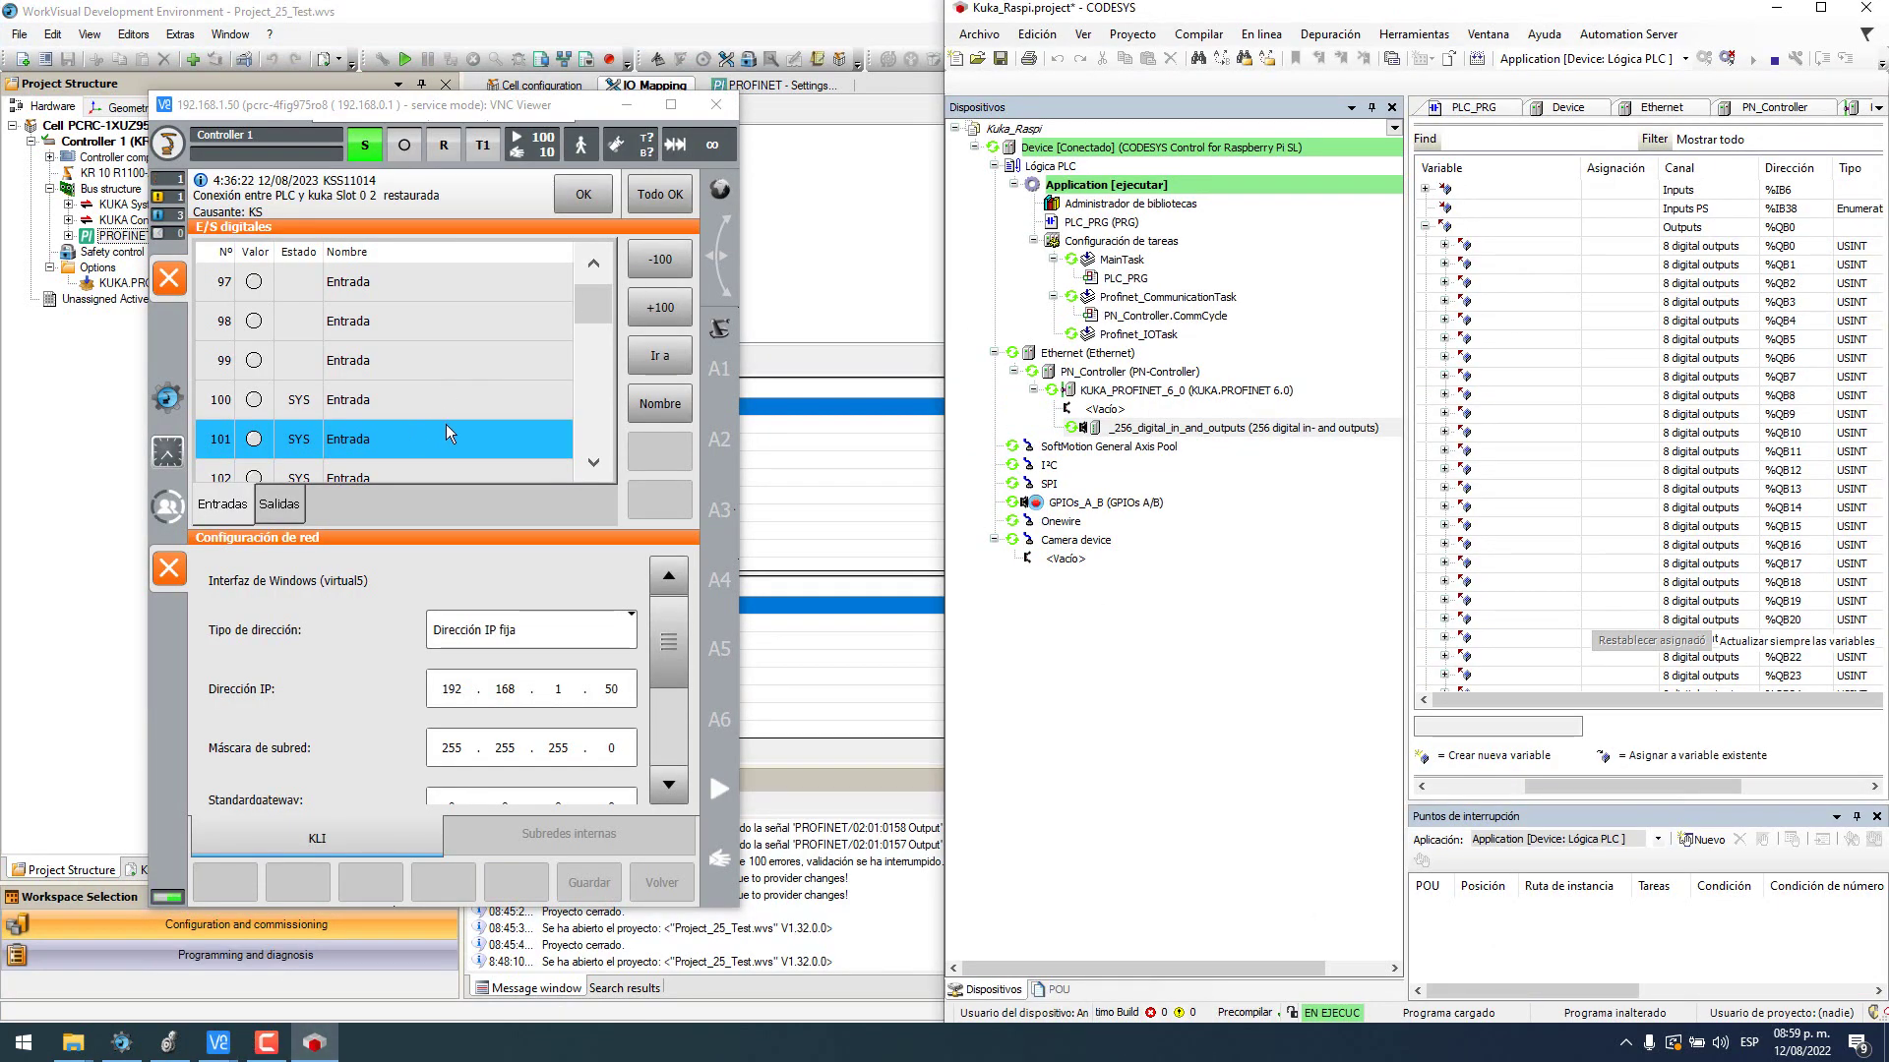
left_click(593, 462)
left_click(593, 463)
left_click(593, 463)
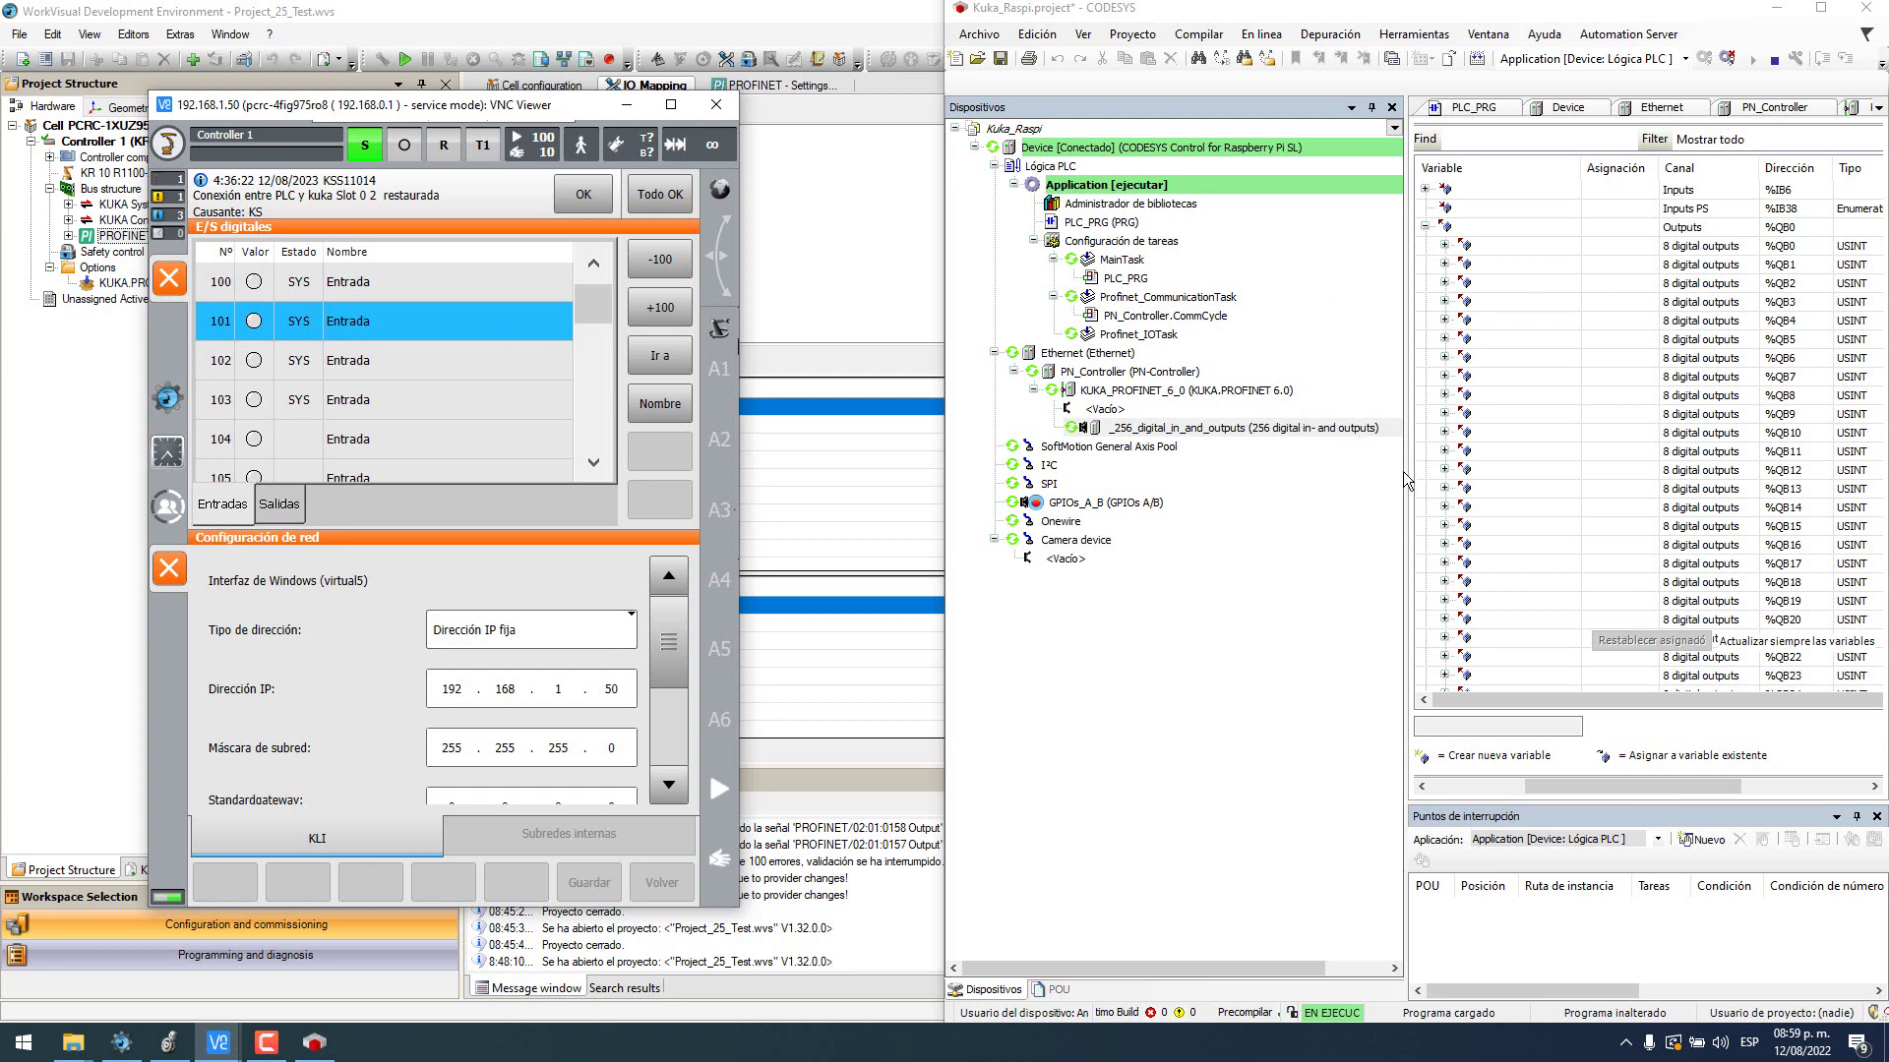
left_click_drag(1405, 470, 1112, 471)
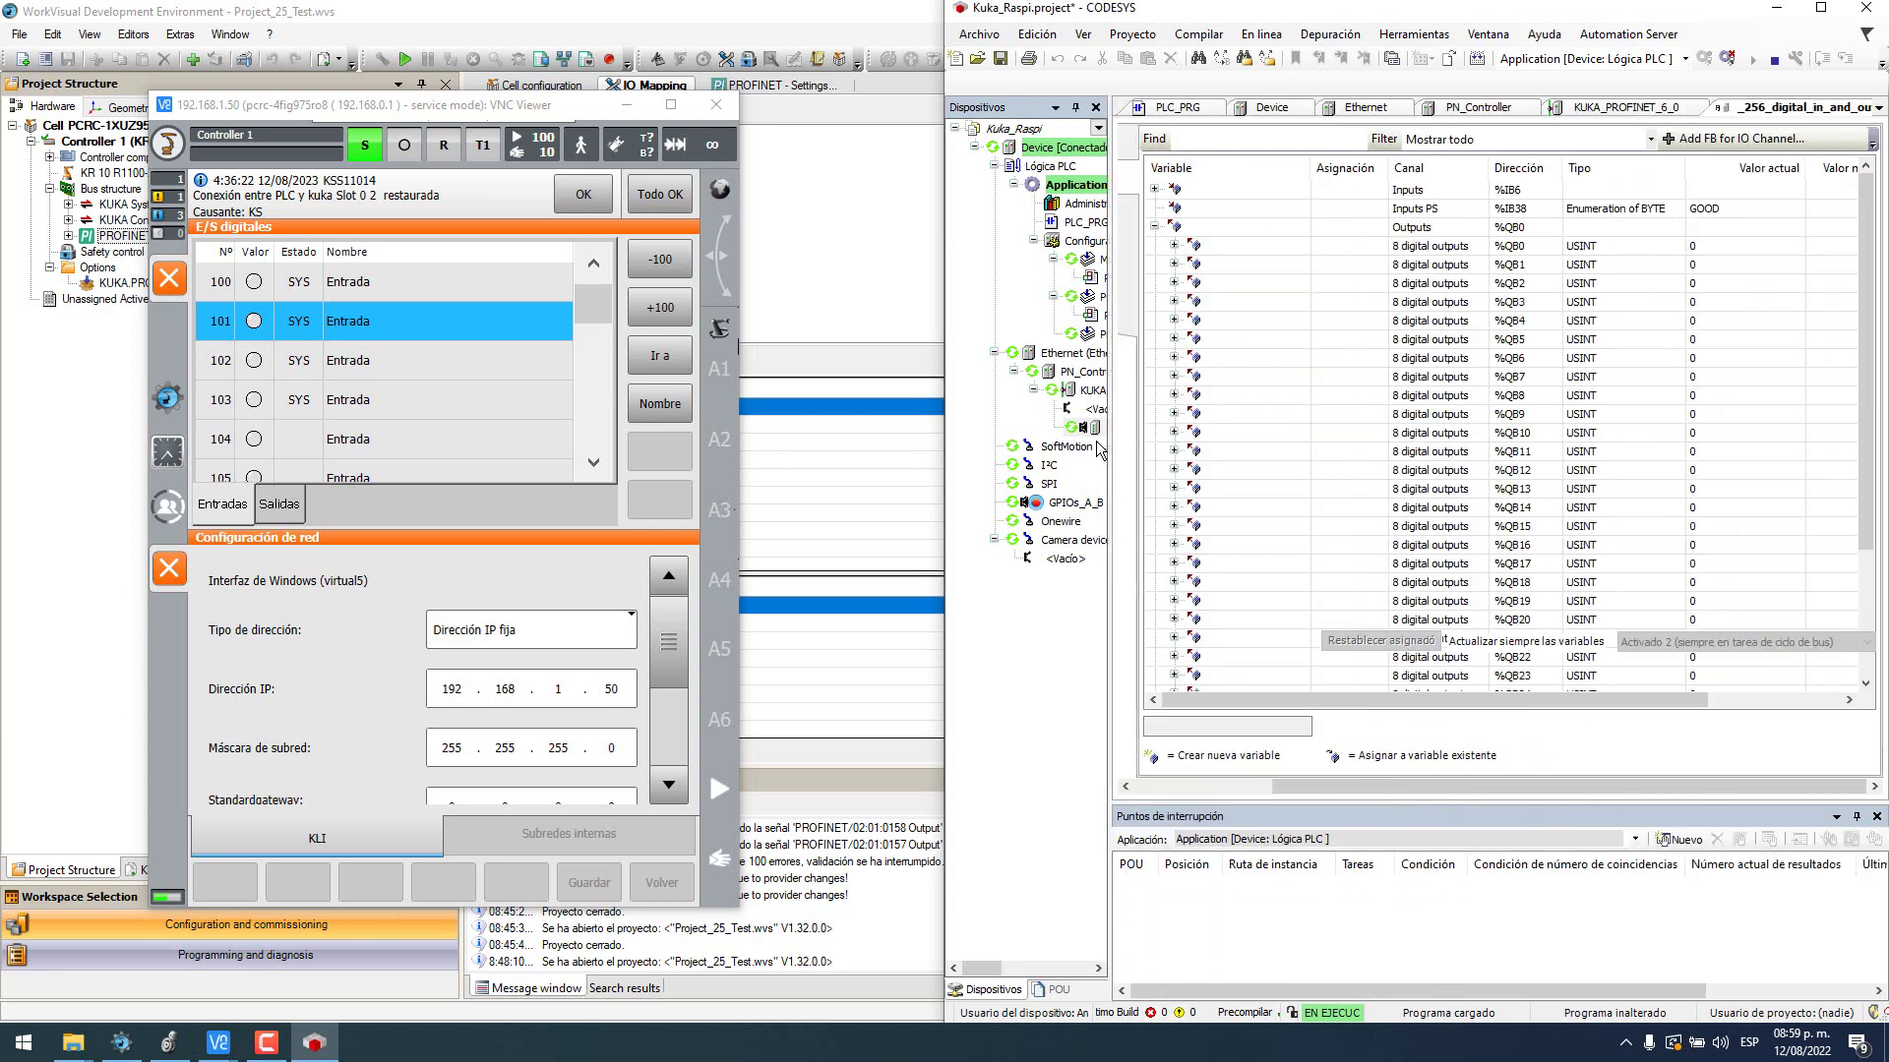
Step: Expand output byte %QB0 and write TRUE to Bit0 (%QX0.0)
left_click(1174, 246)
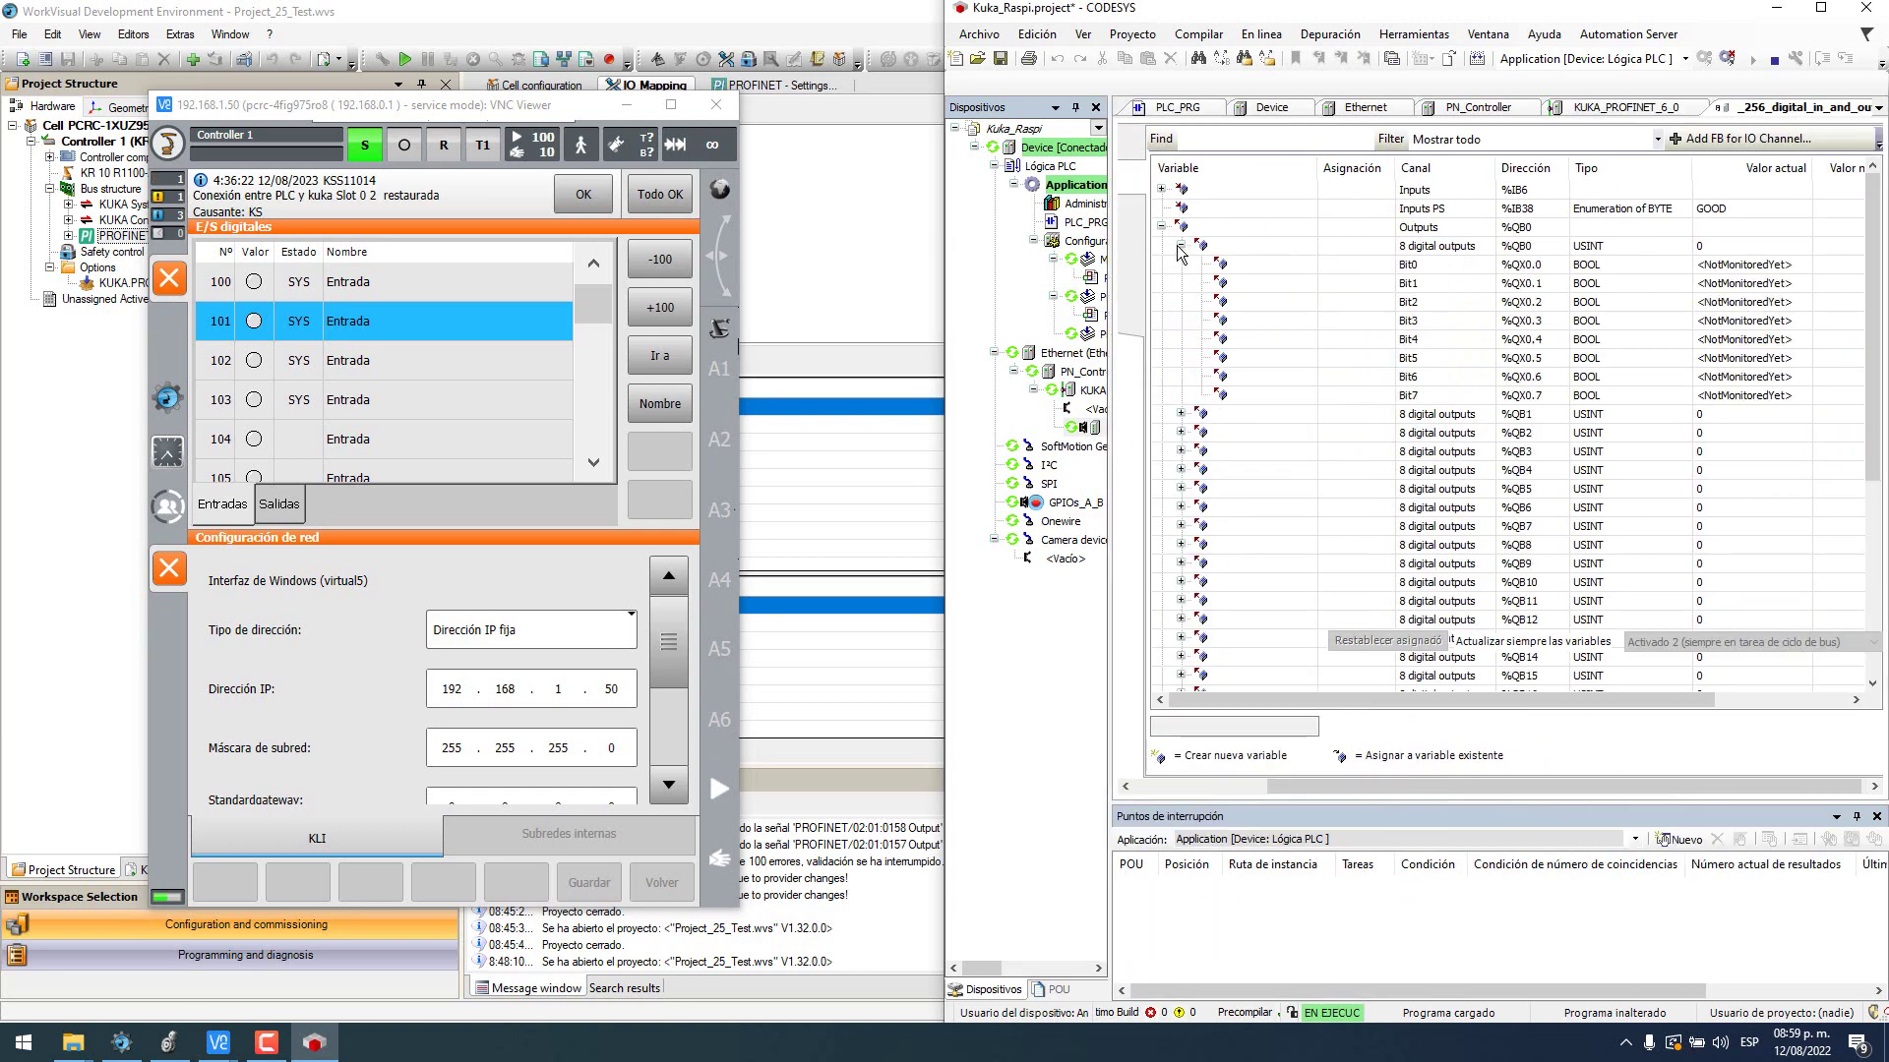
left_click(1830, 266)
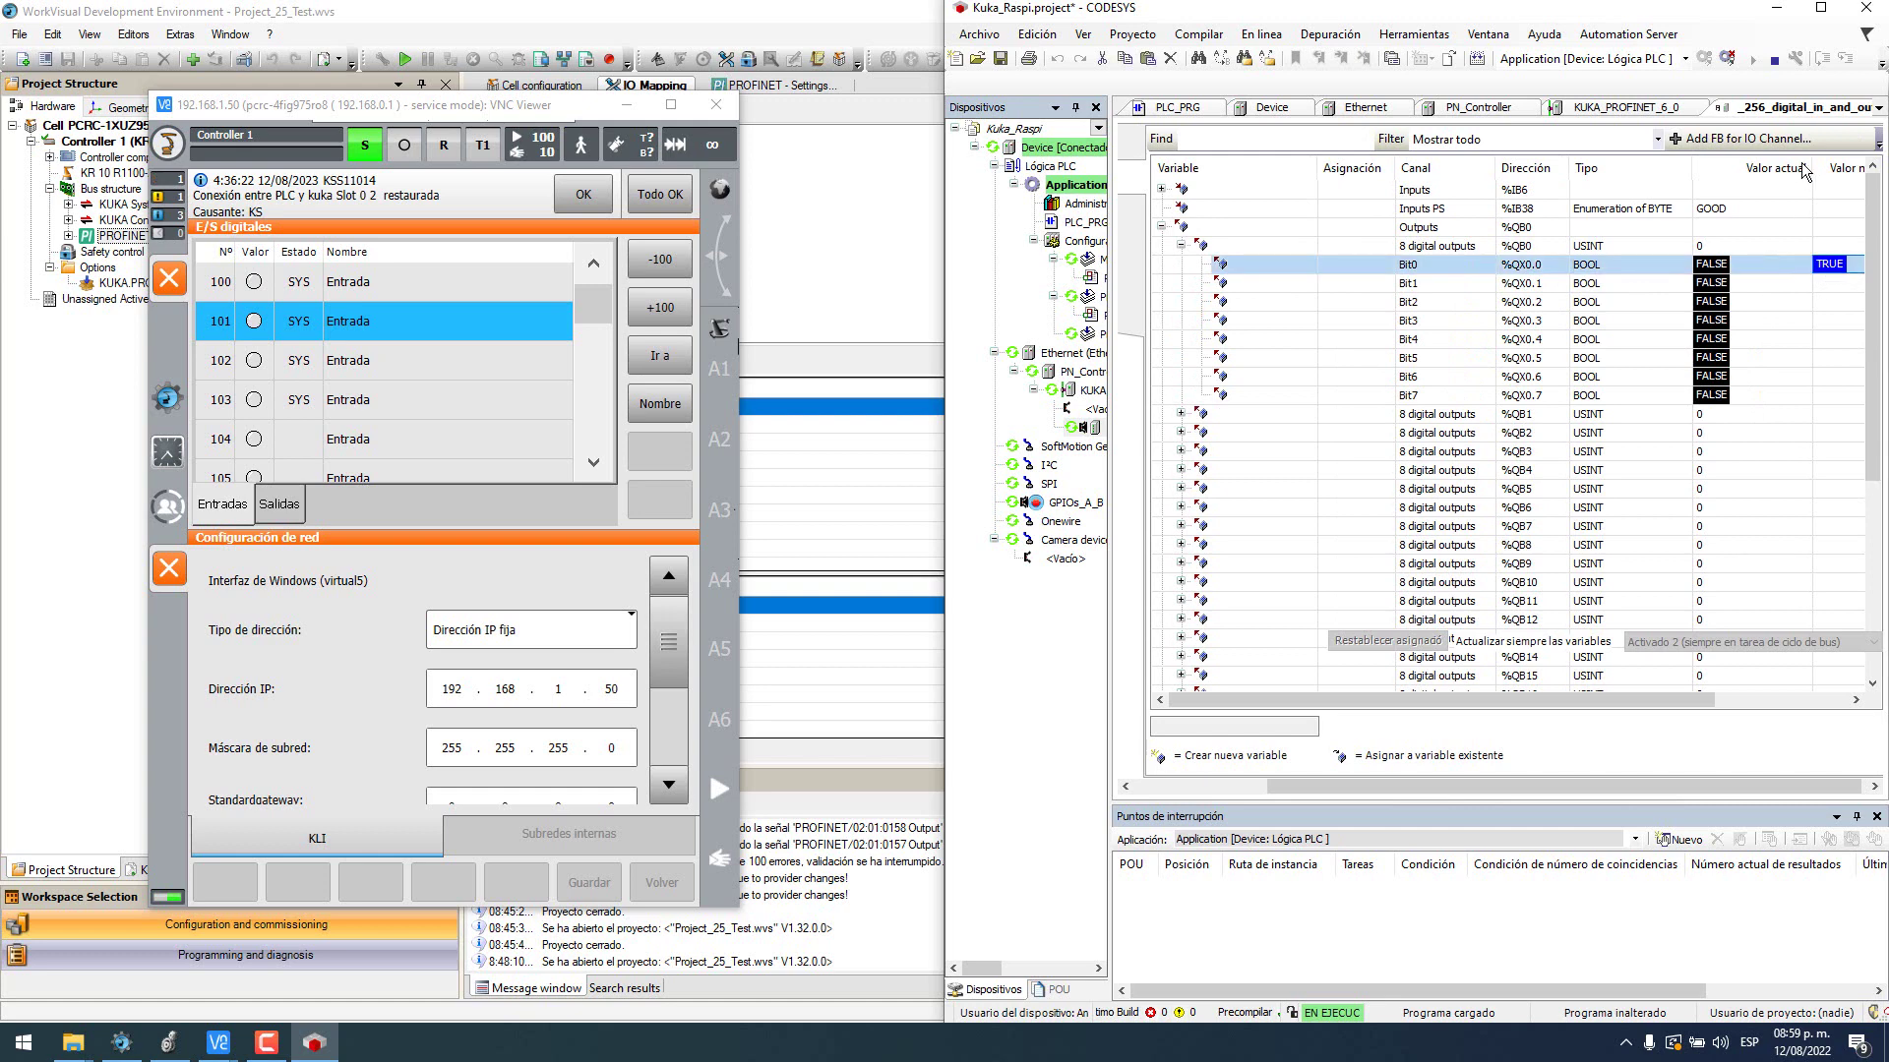
left_click(1353, 38)
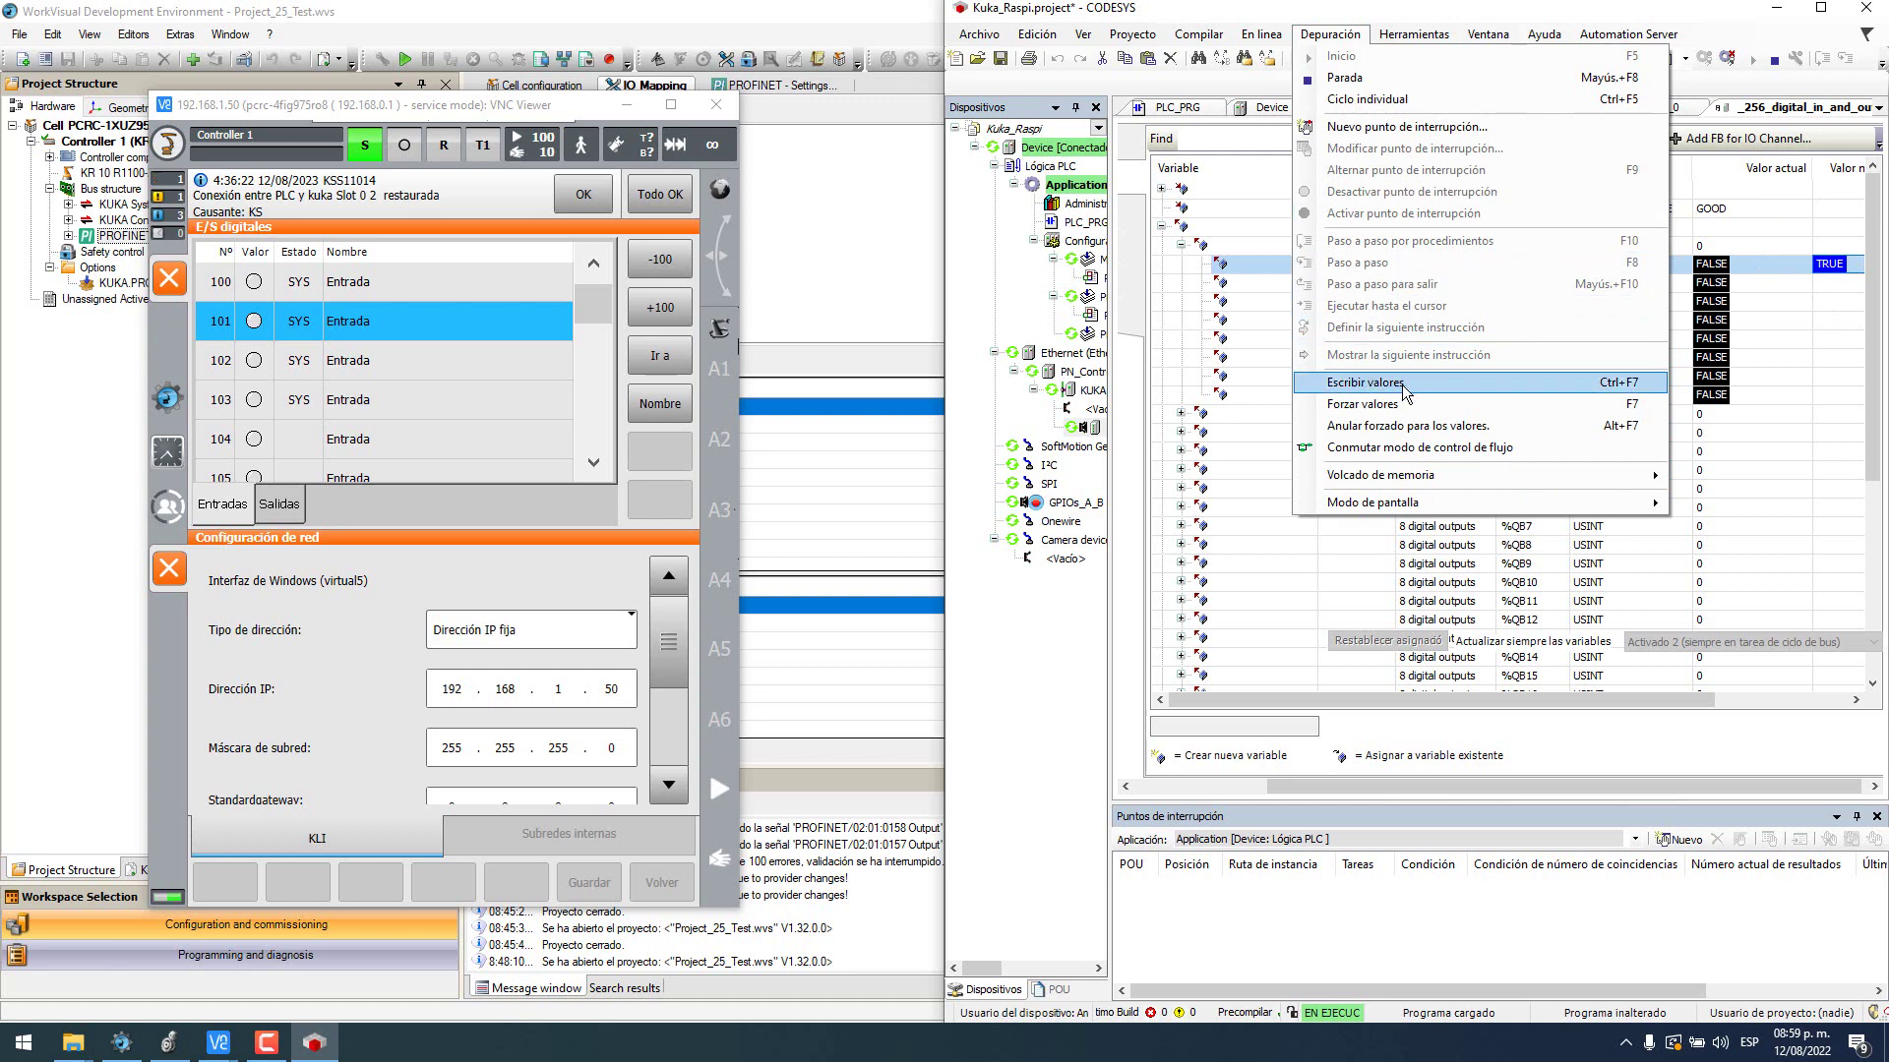
left_click(1611, 386)
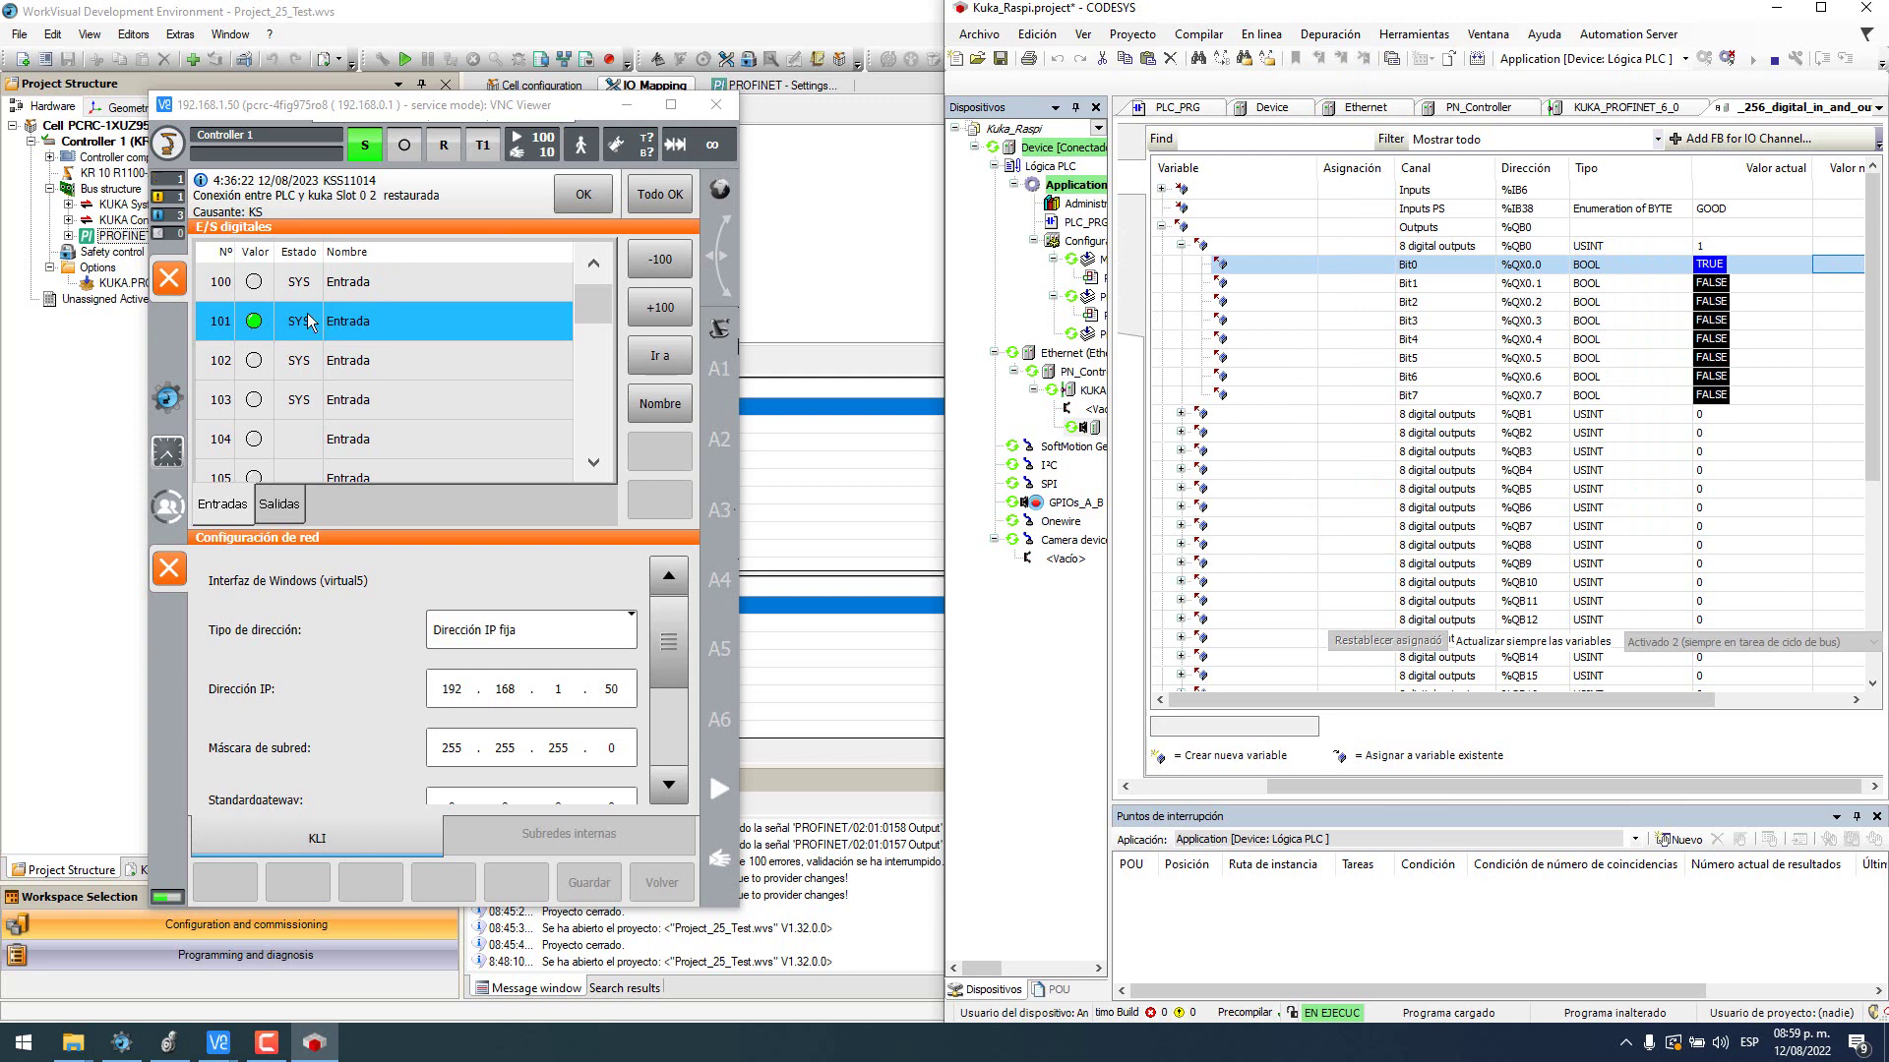
Step: Write TRUE to Bit1 (%QX0.1) of the same output byte
left_click(1827, 281)
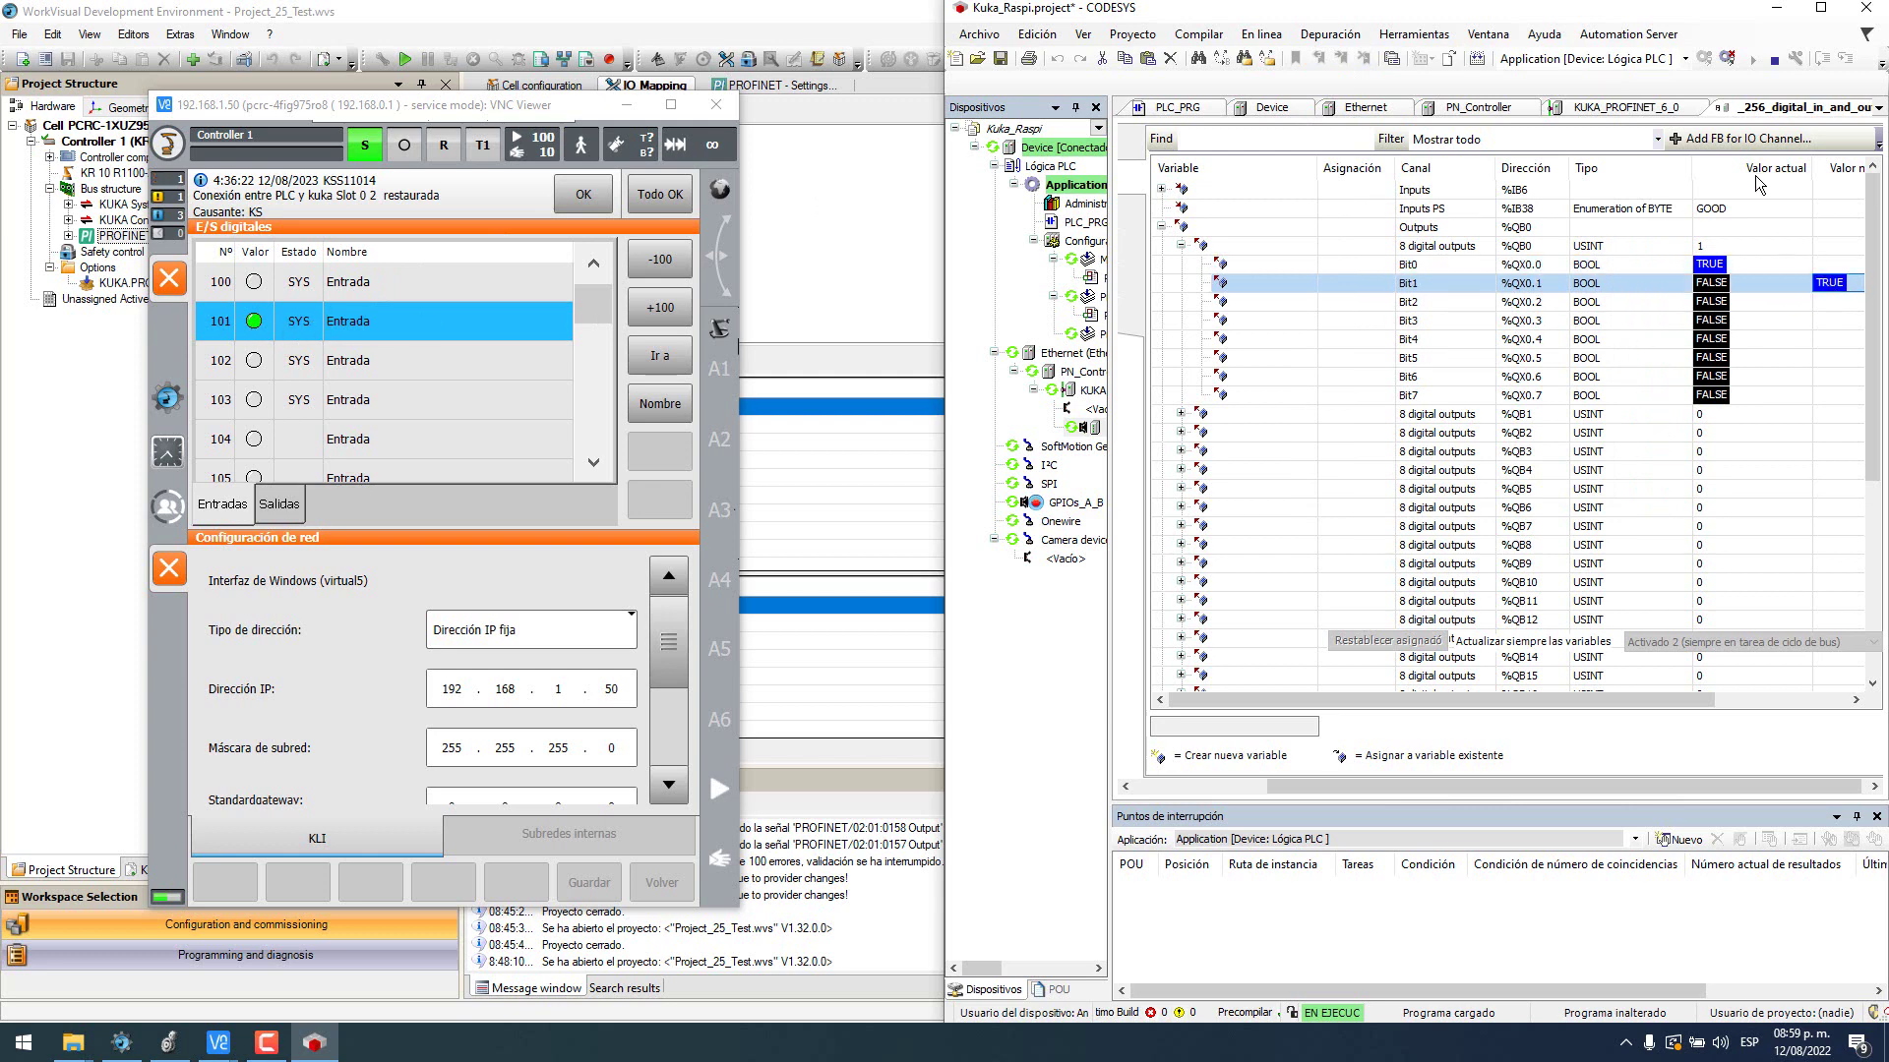
left_click(1330, 33)
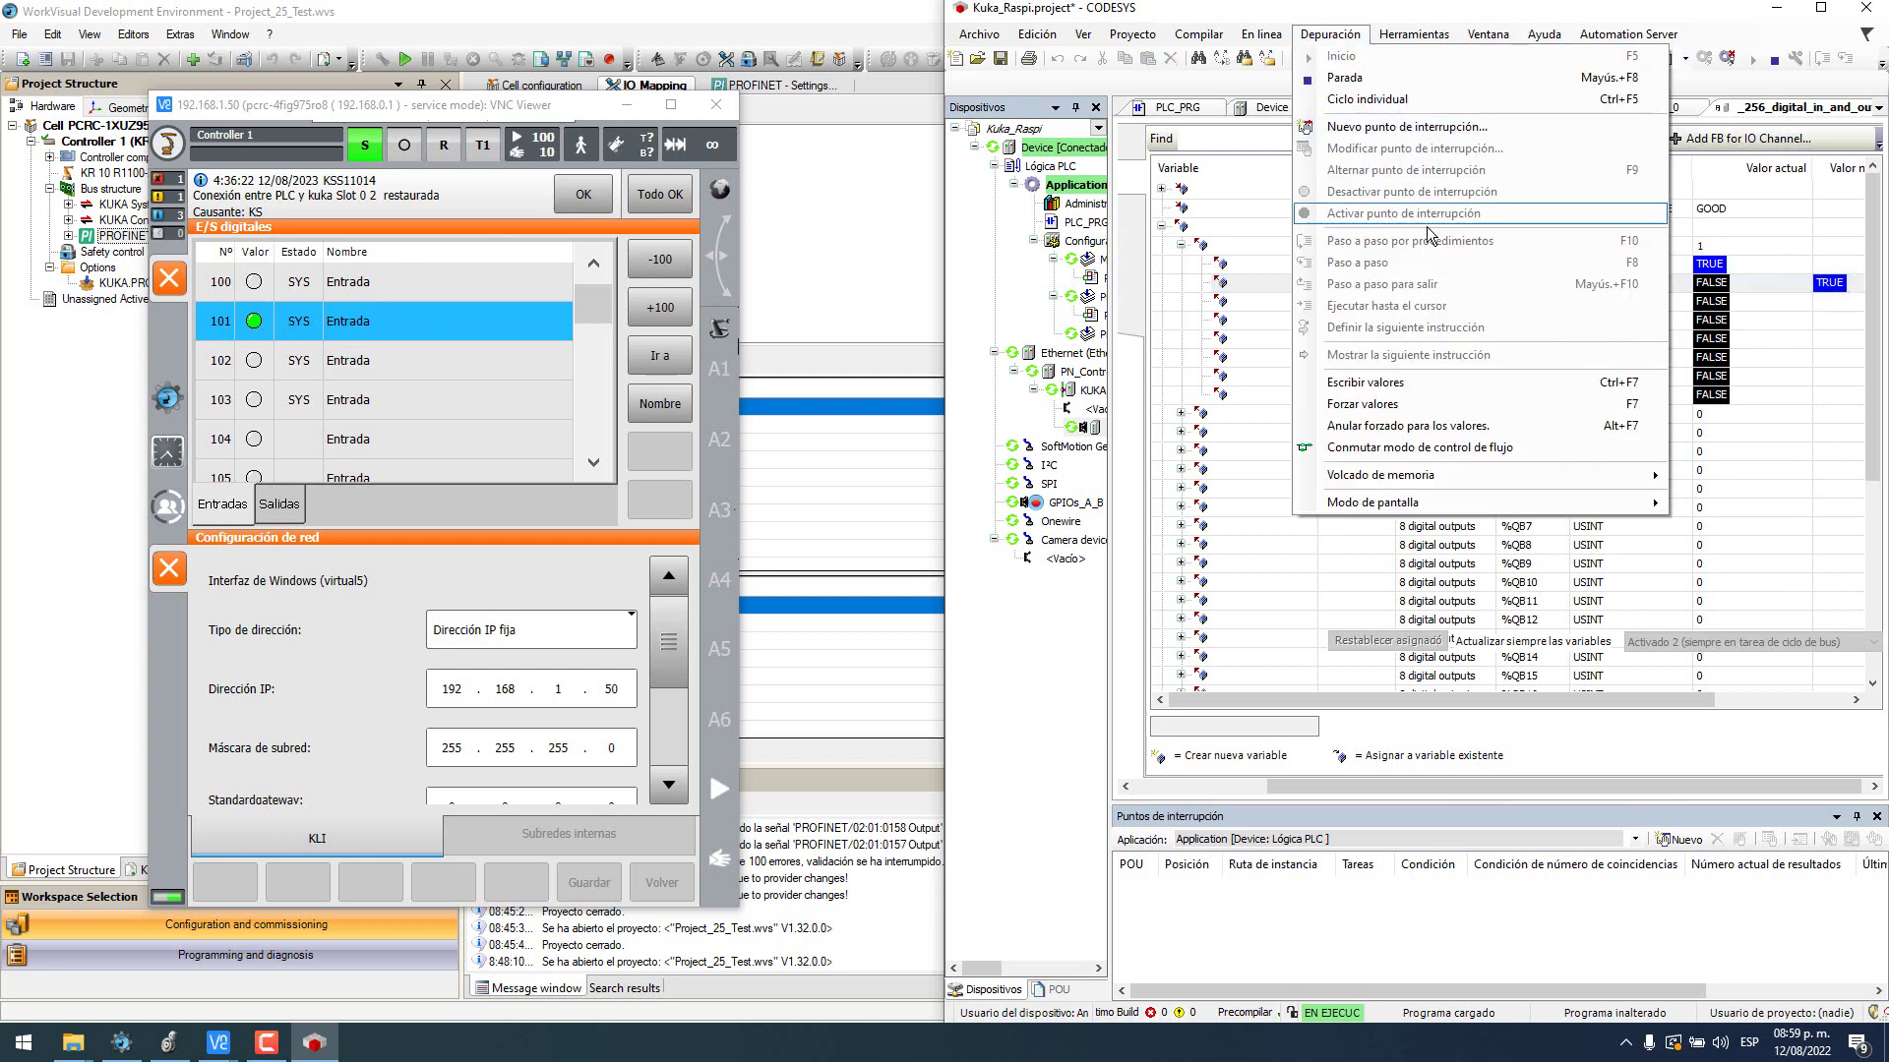
left_click(1431, 380)
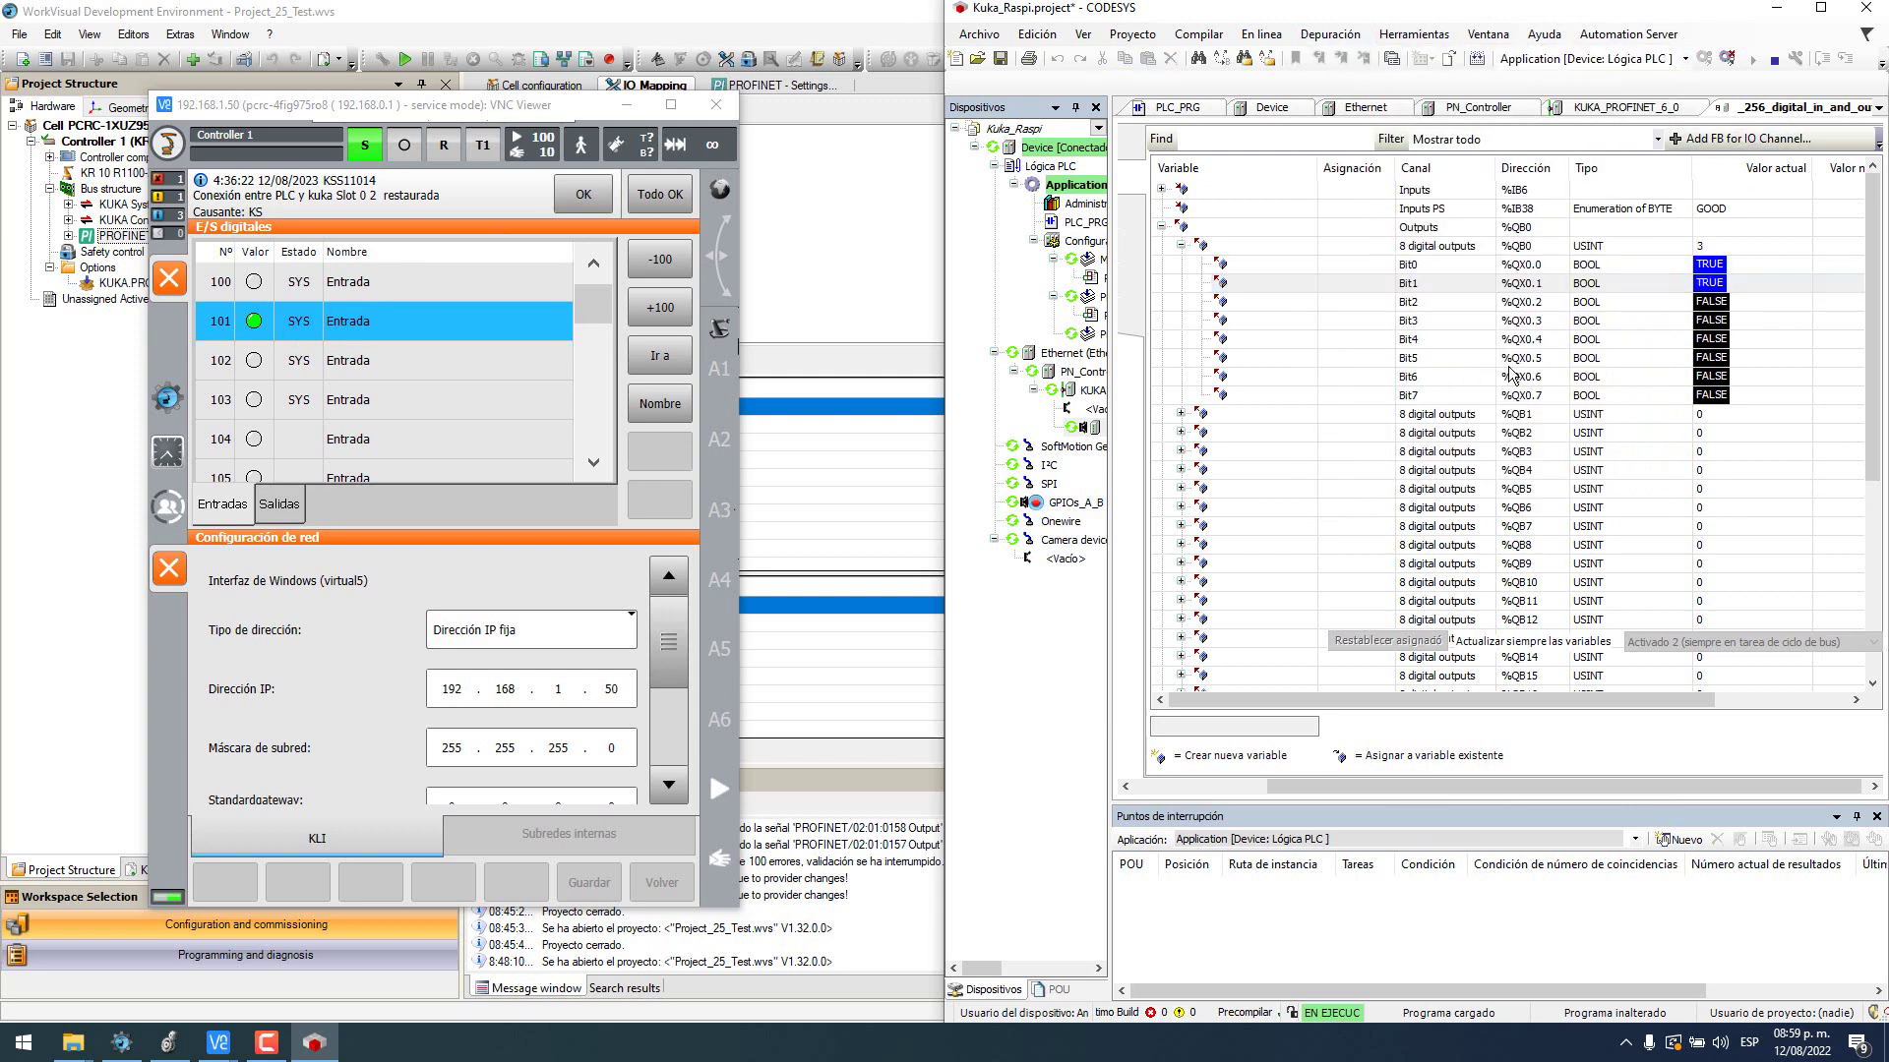
Step: Select robot input 104 in VNC Viewer and write TRUE to Bit3 (%QX0.3) in CODESYS
left_click(272, 439)
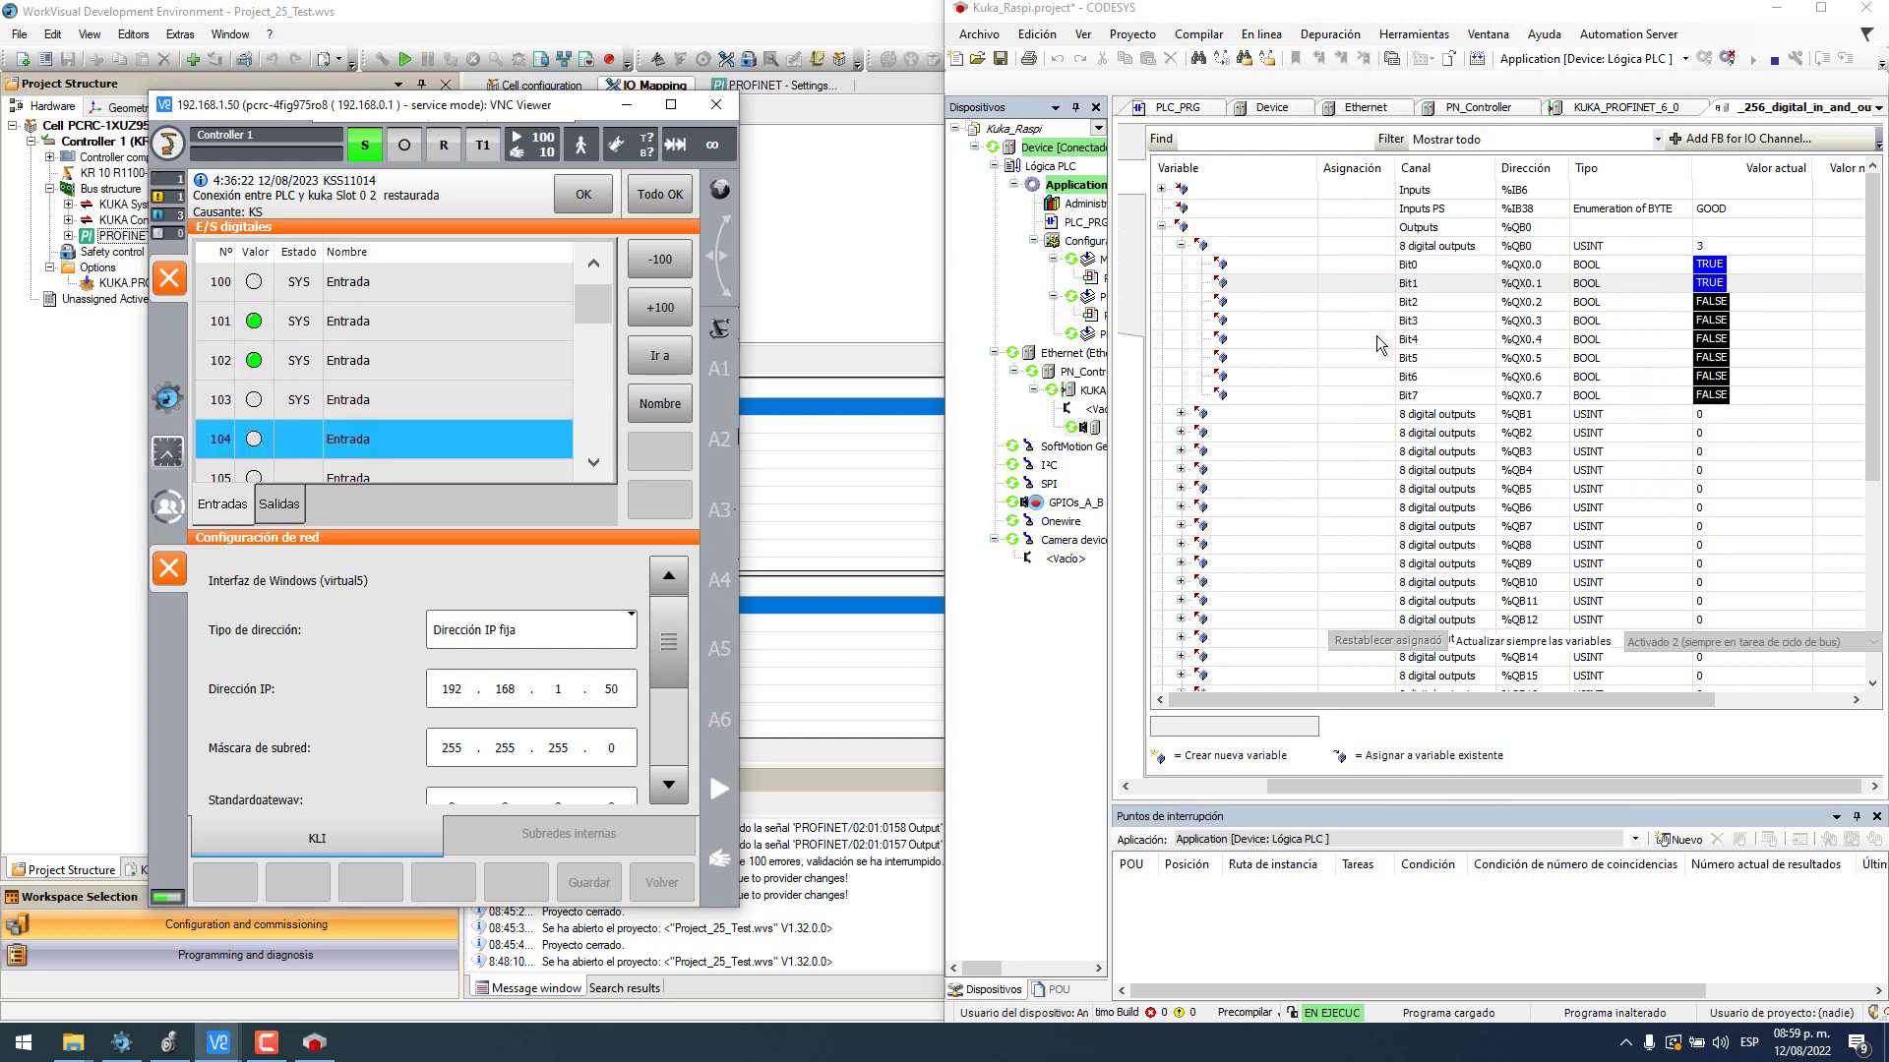
left_click(1639, 320)
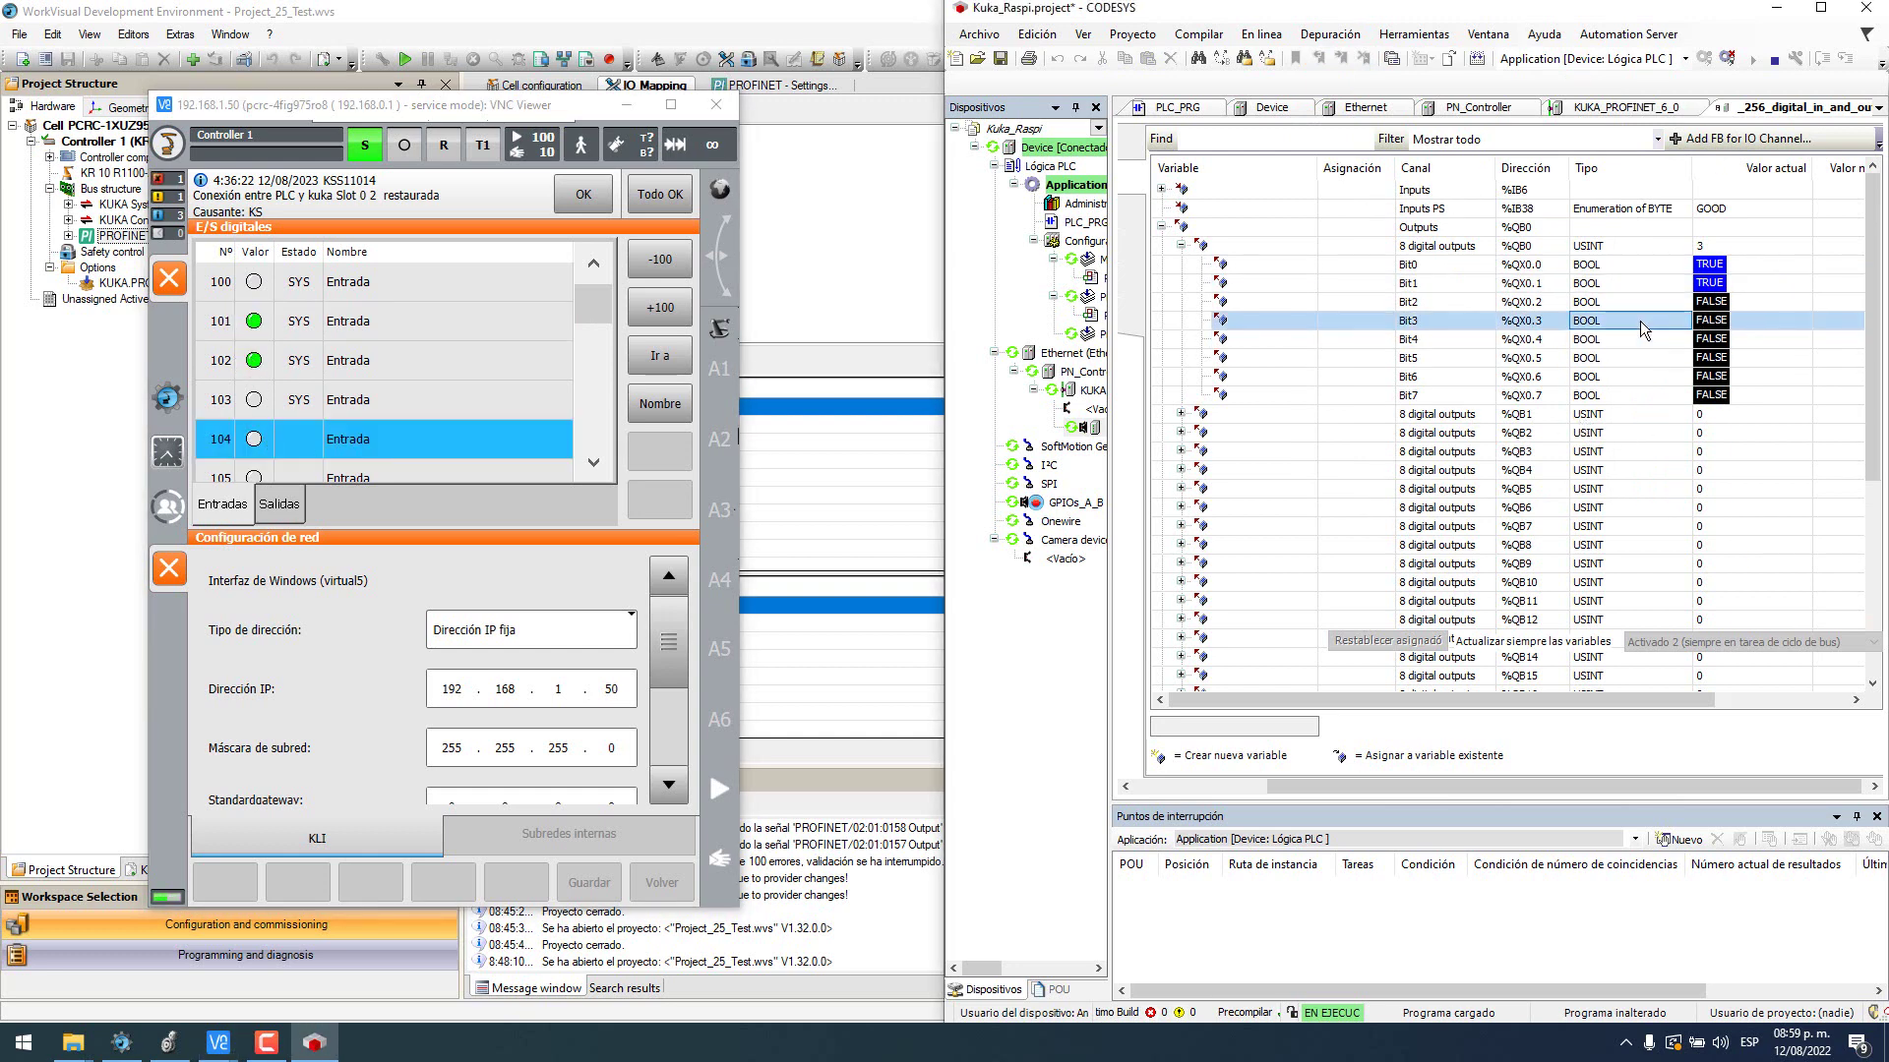
left_click(1827, 316)
key("ctrl+F7")
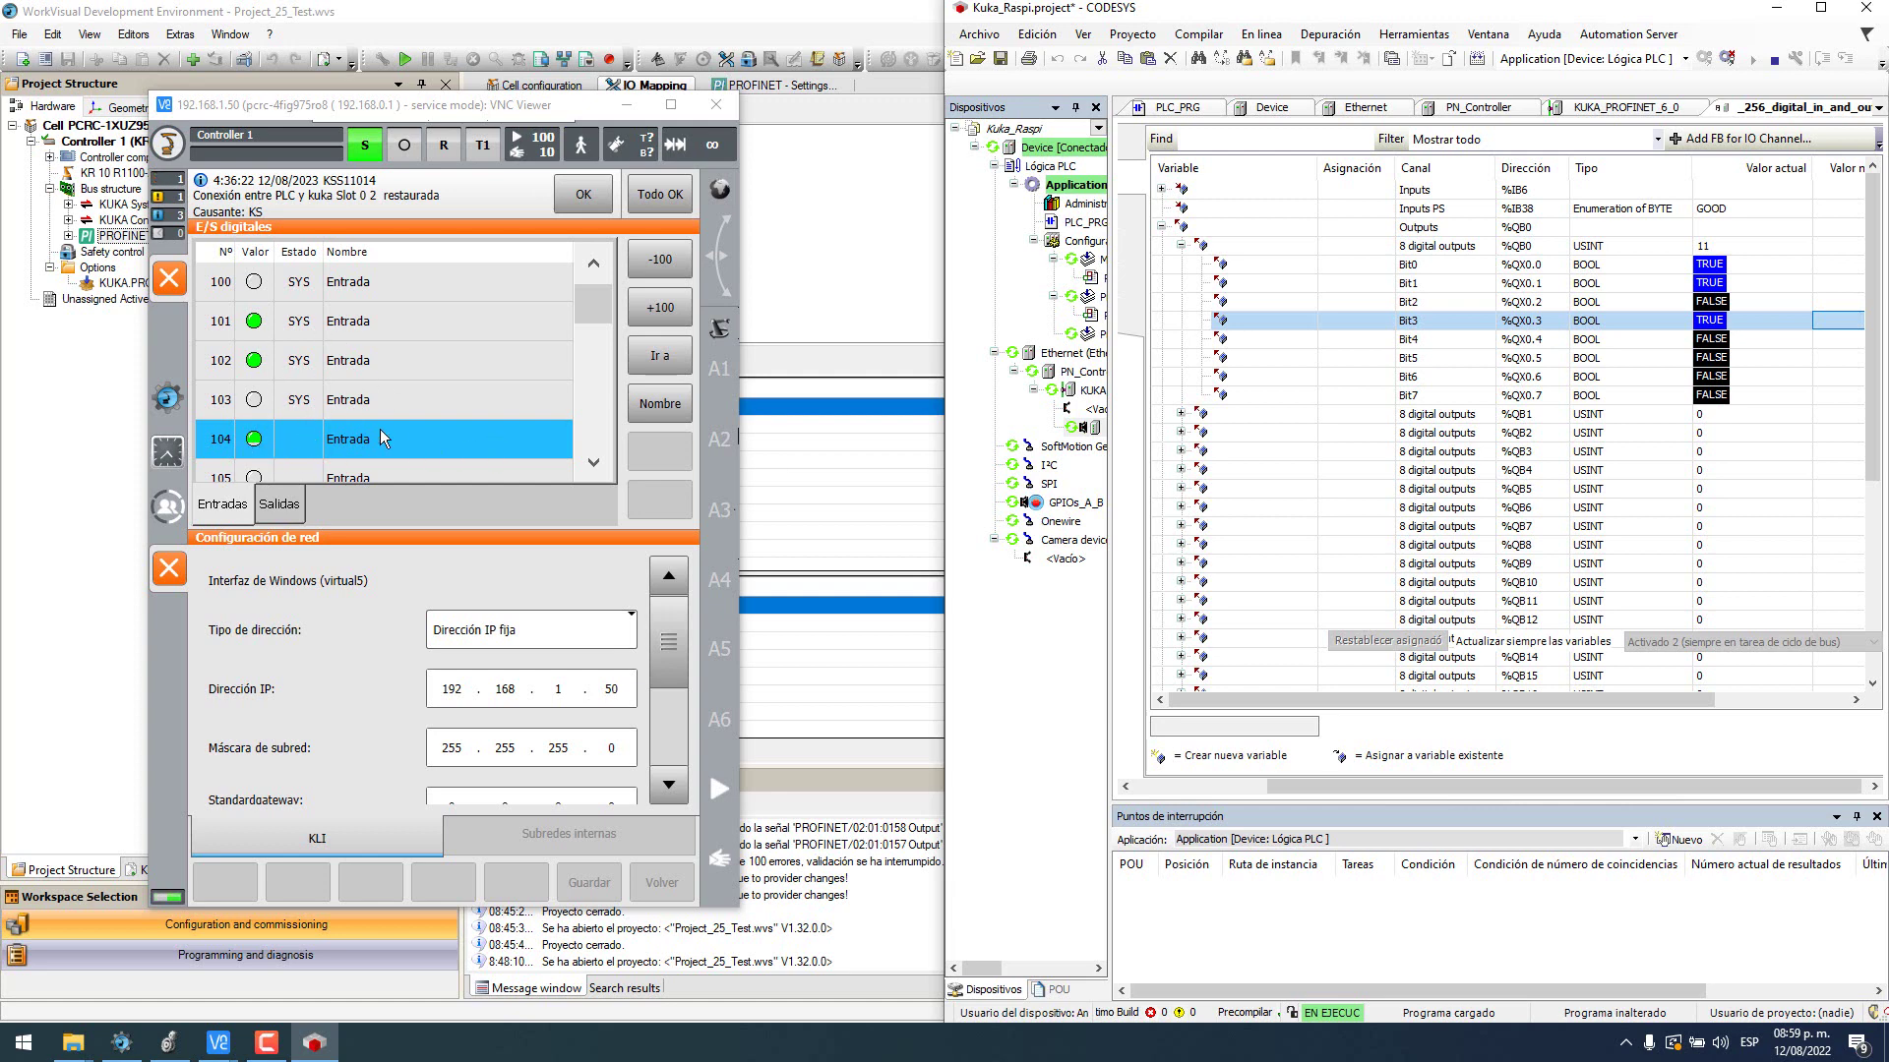
Step: Prepare the value FALSE for Bit3 (%QX0.3)
left_click(1836, 320)
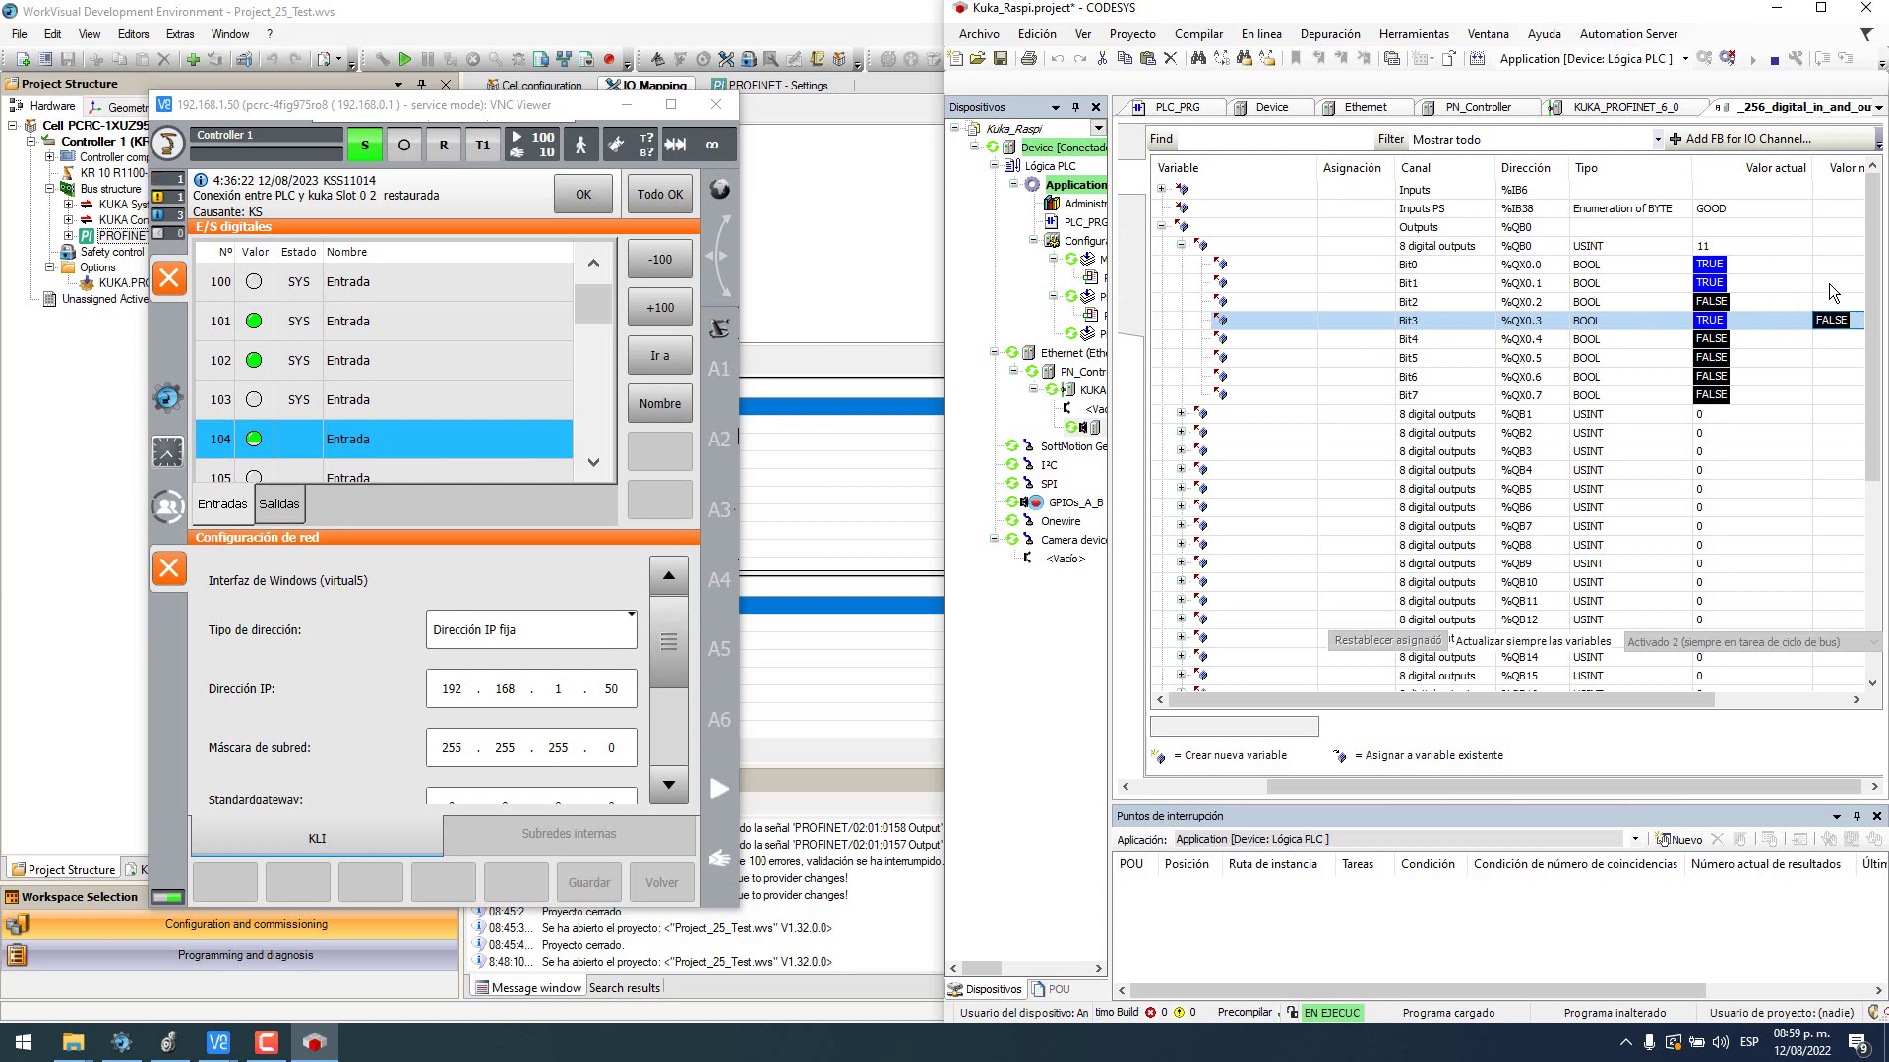